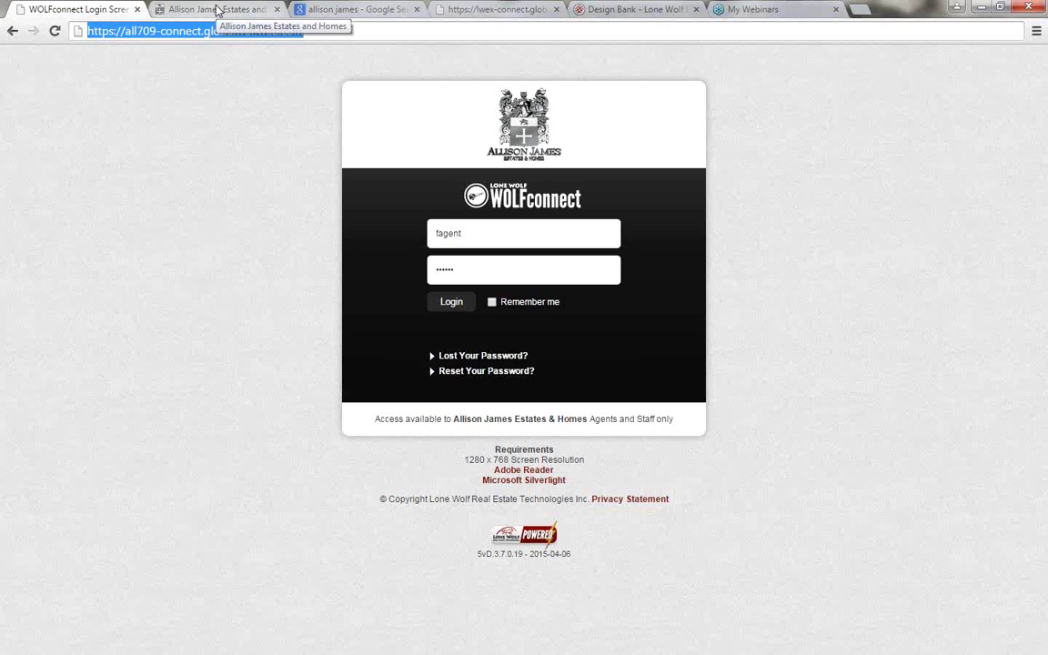
# Open the WOLFconnect agent portal login page through the Agent Portal link on the Allison James website
pyautogui.click(217, 10)
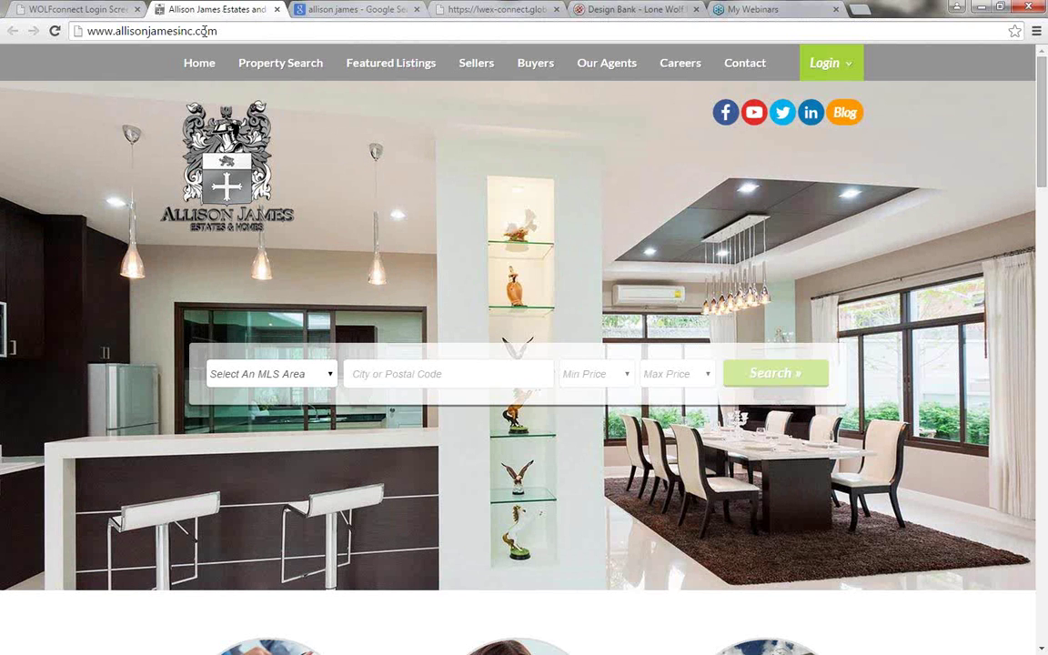
pyautogui.click(844, 66)
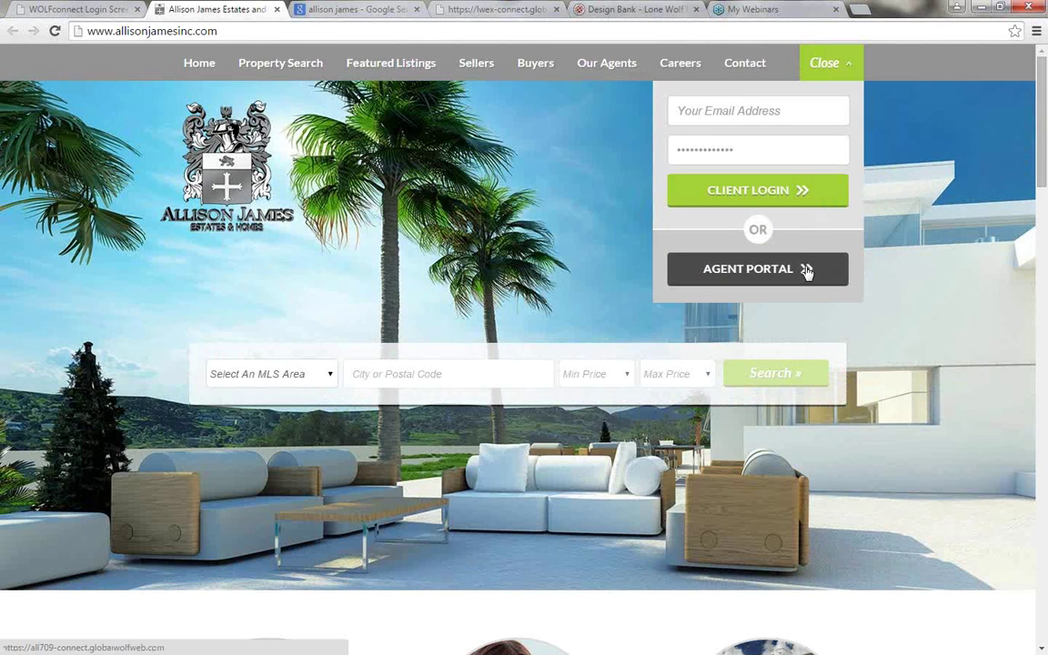
pyautogui.click(805, 270)
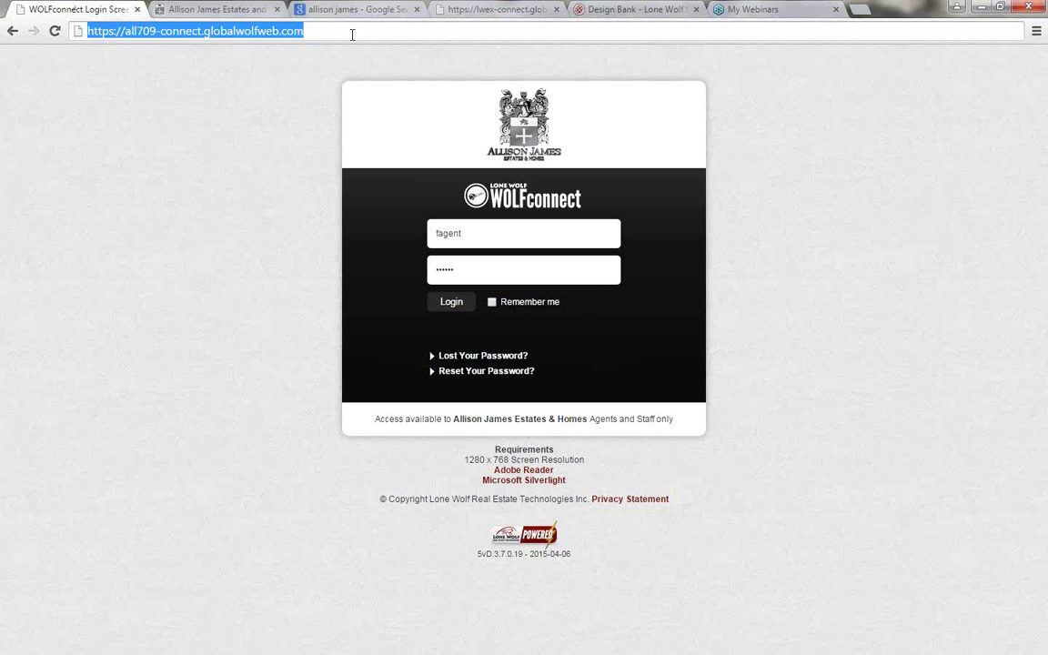
# Check the lost-password section of the WOLFconnect login page and log in with the prefilled credentials
pyautogui.click(483, 230)
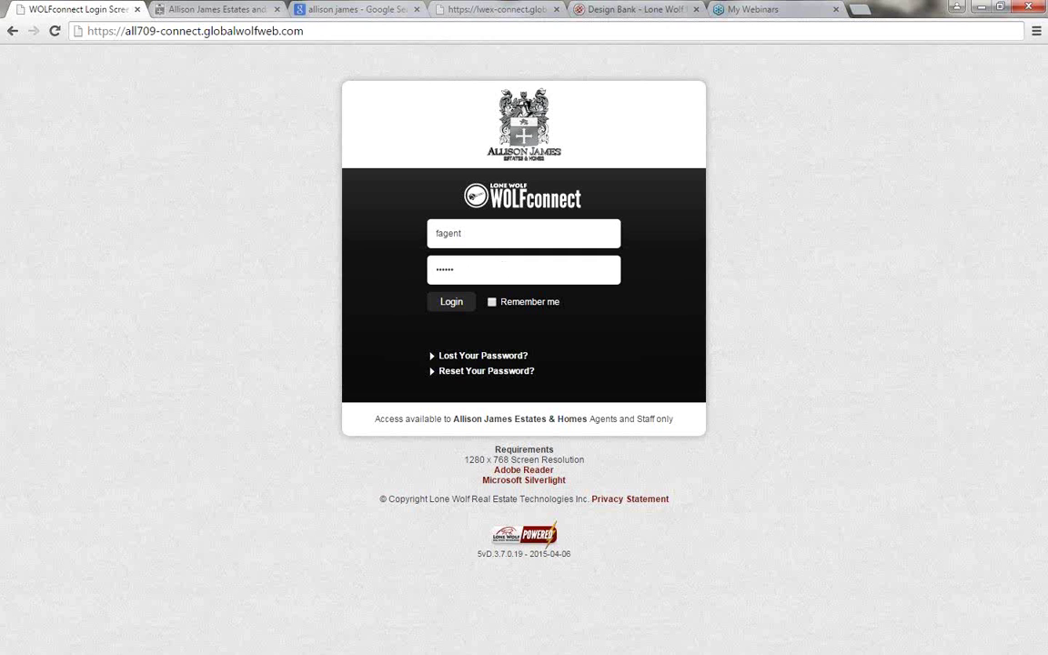
pyautogui.click(432, 356)
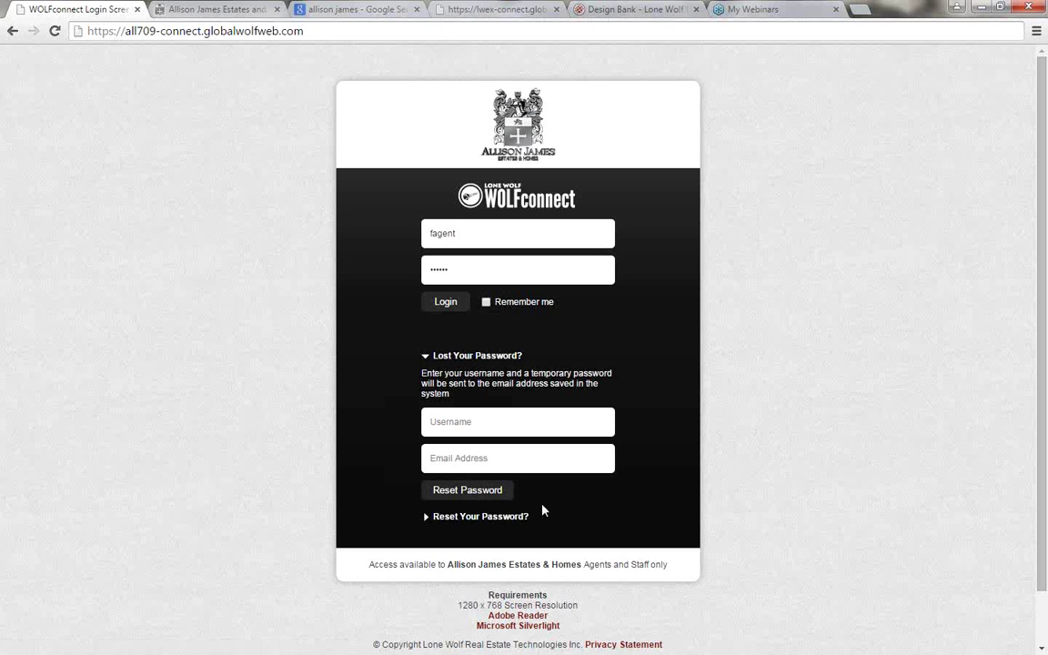
pyautogui.click(427, 357)
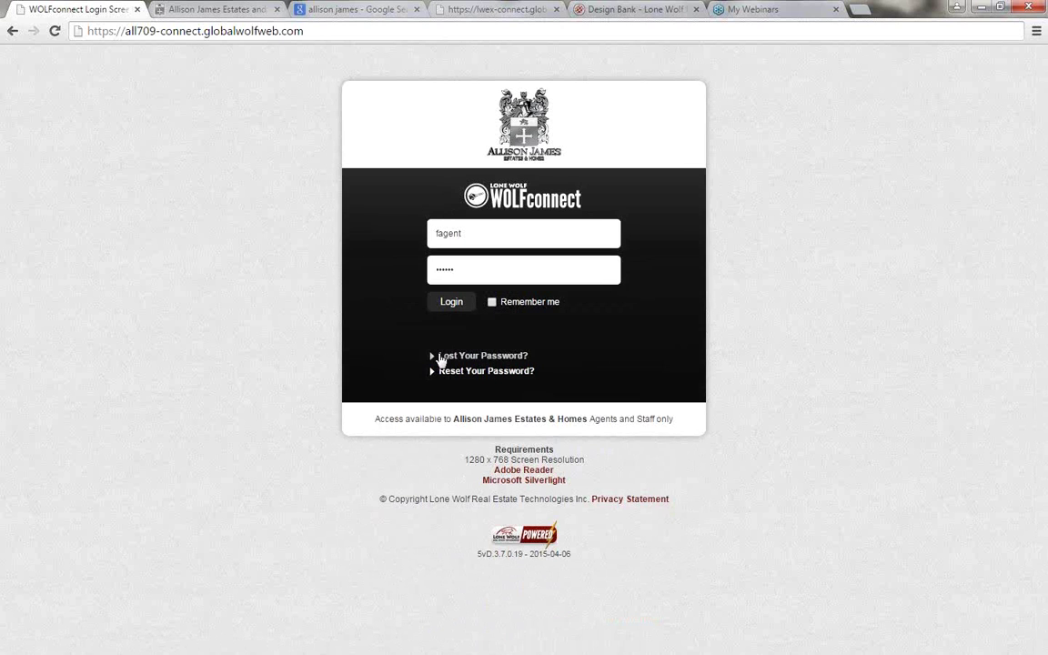
pyautogui.click(455, 304)
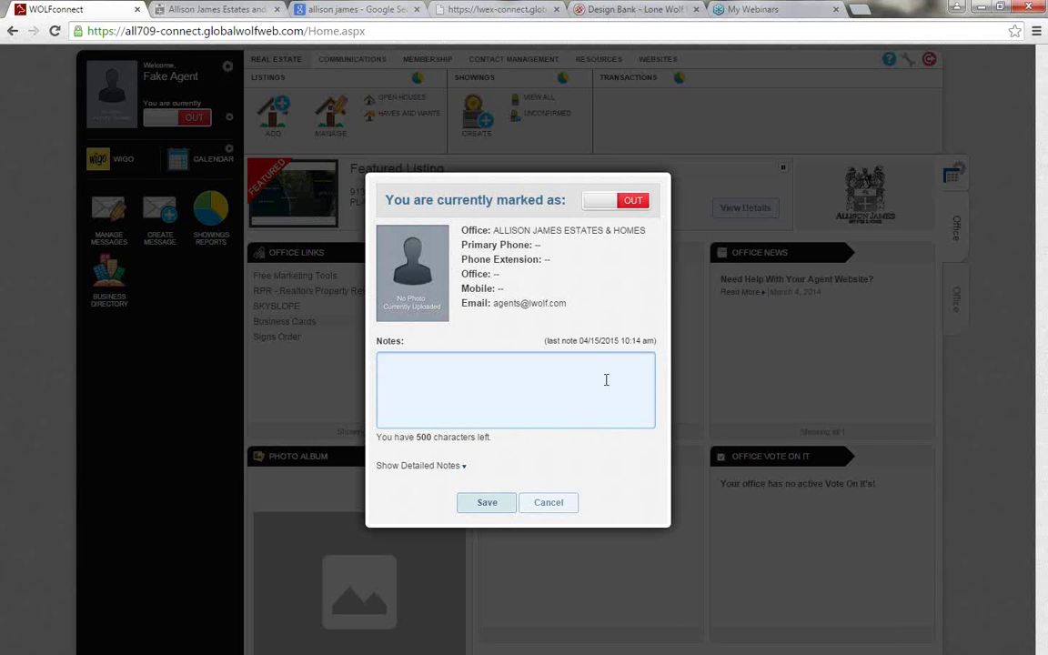
# Switch the availability status to IN and back to OUT, and save it without a note
pyautogui.click(625, 204)
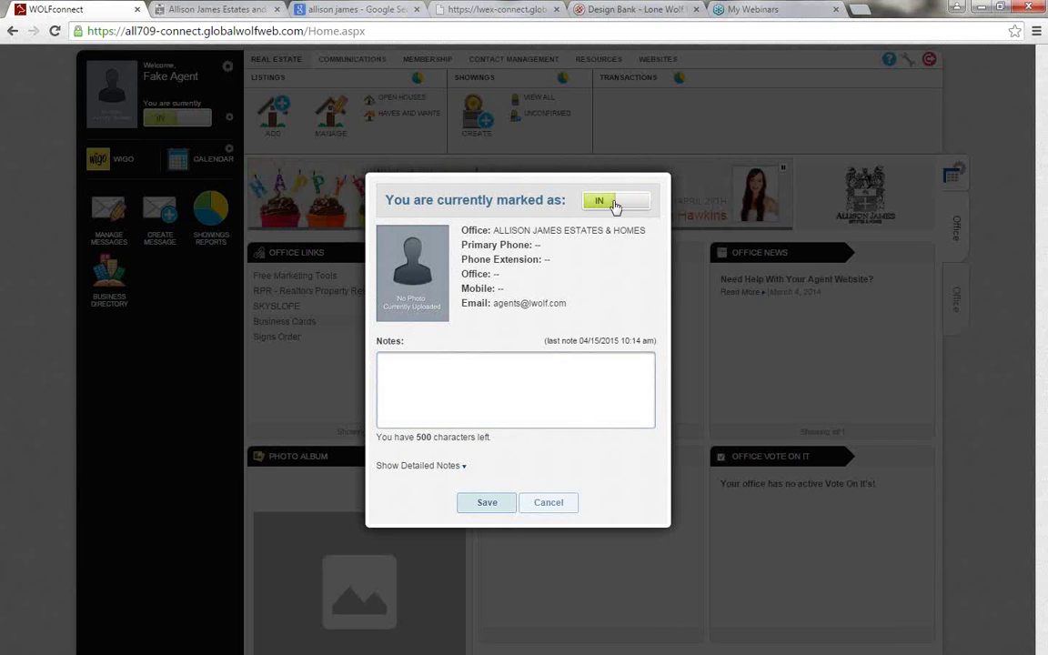
pyautogui.click(515, 378)
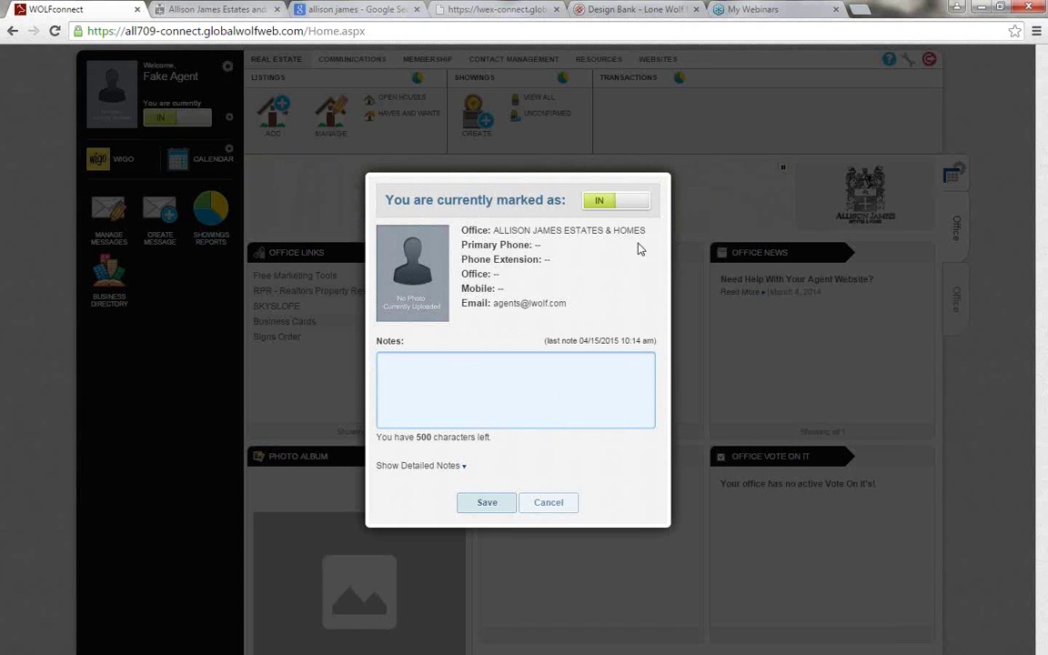
pyautogui.click(620, 201)
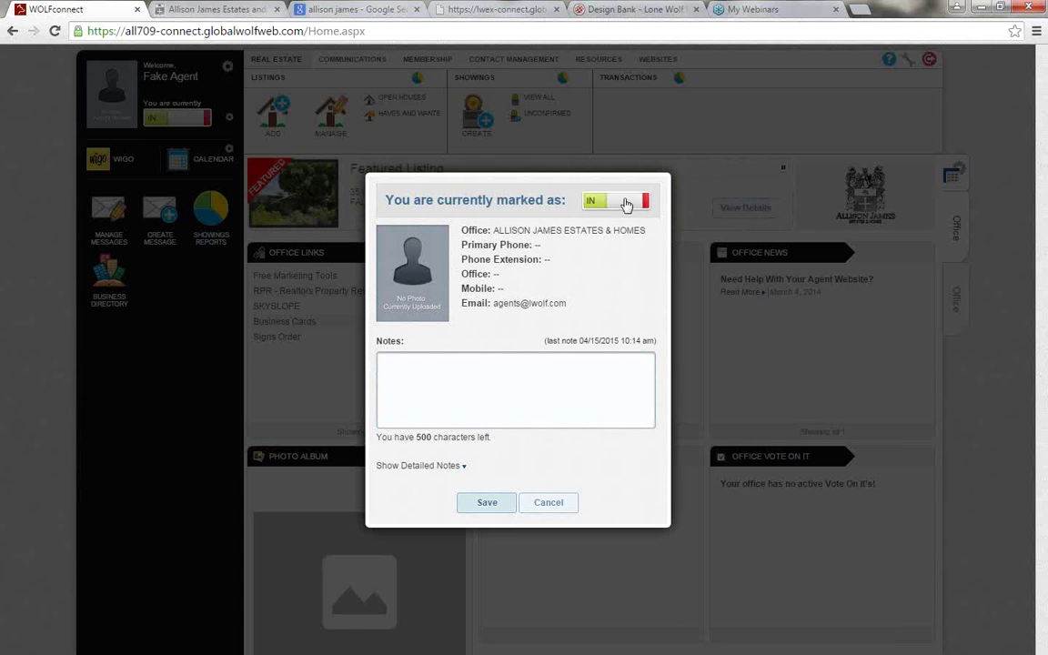
pyautogui.click(491, 503)
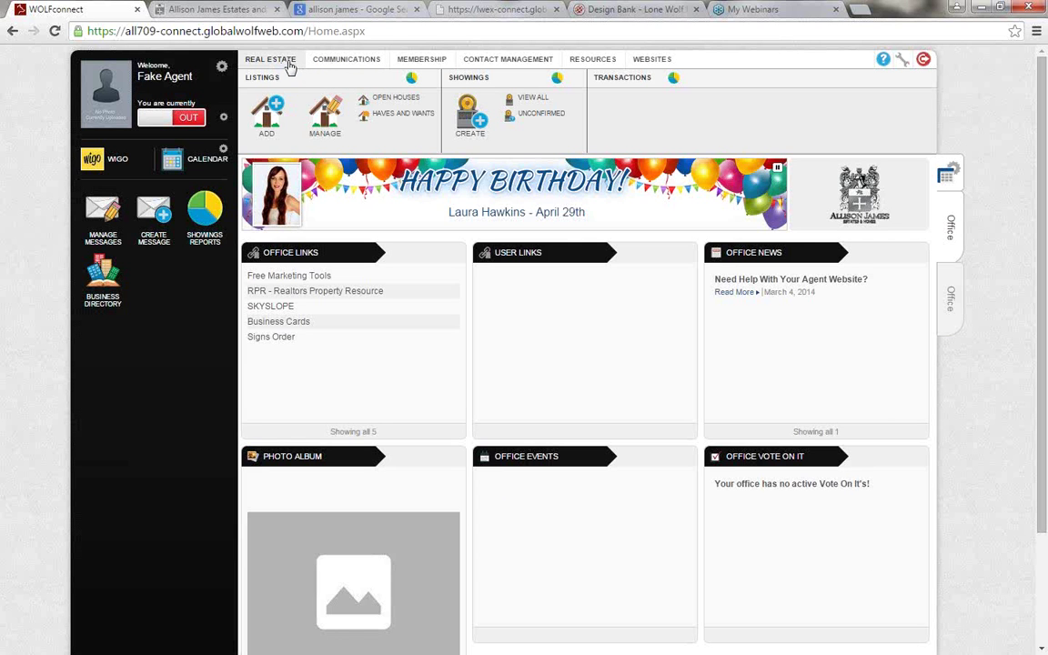
# Review the tools offered under Communications, Membership, Contact Management, Resources and Websites, and return to Real Estate
pyautogui.click(370, 63)
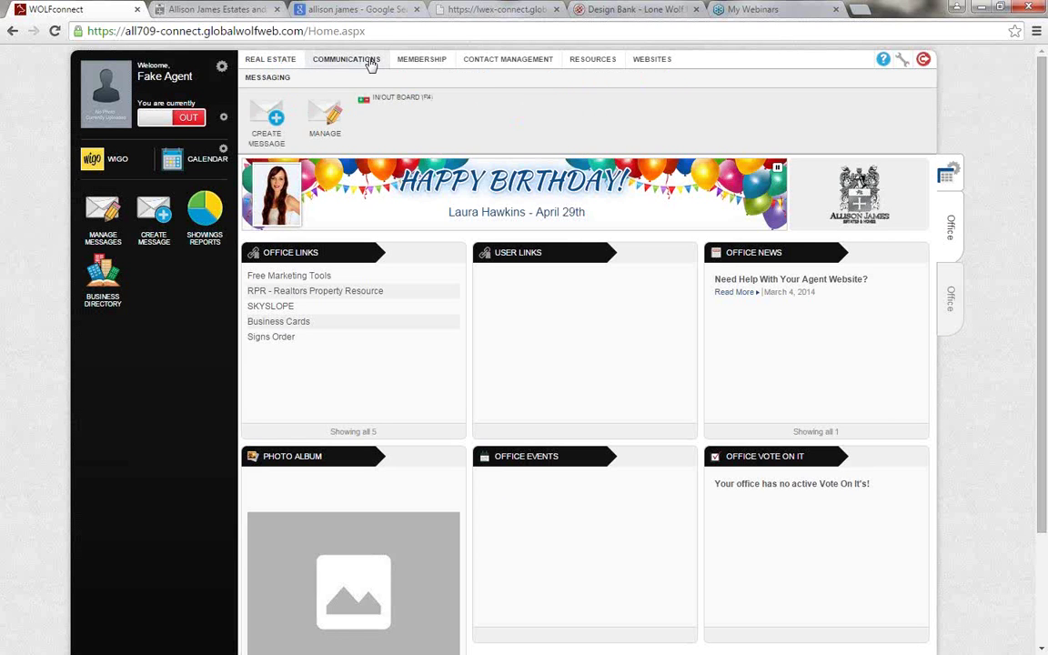
pyautogui.click(420, 61)
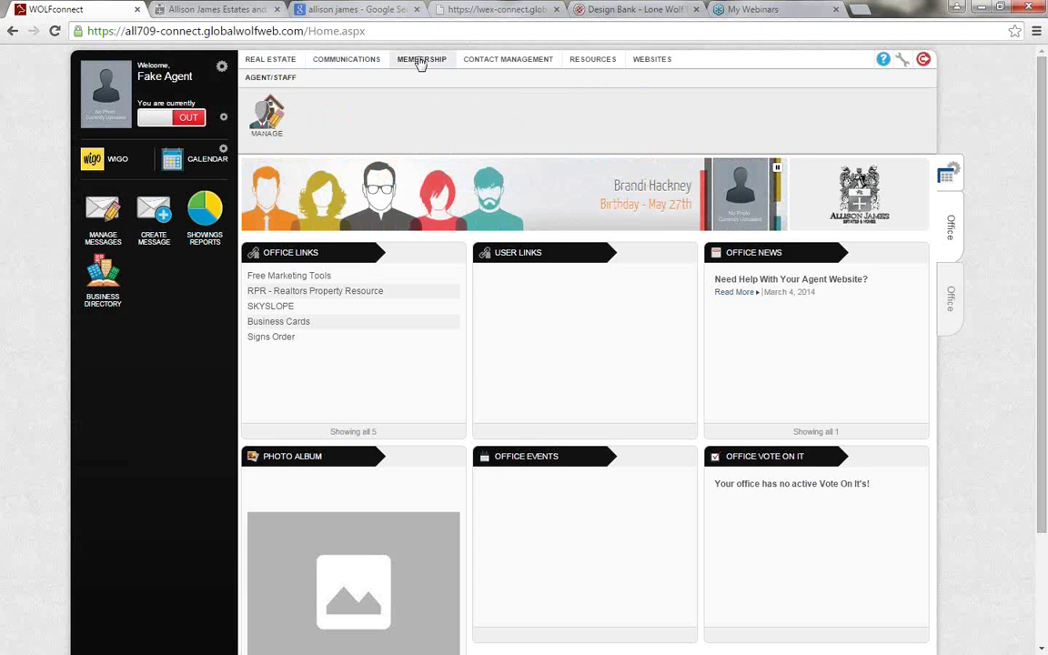
pyautogui.click(498, 61)
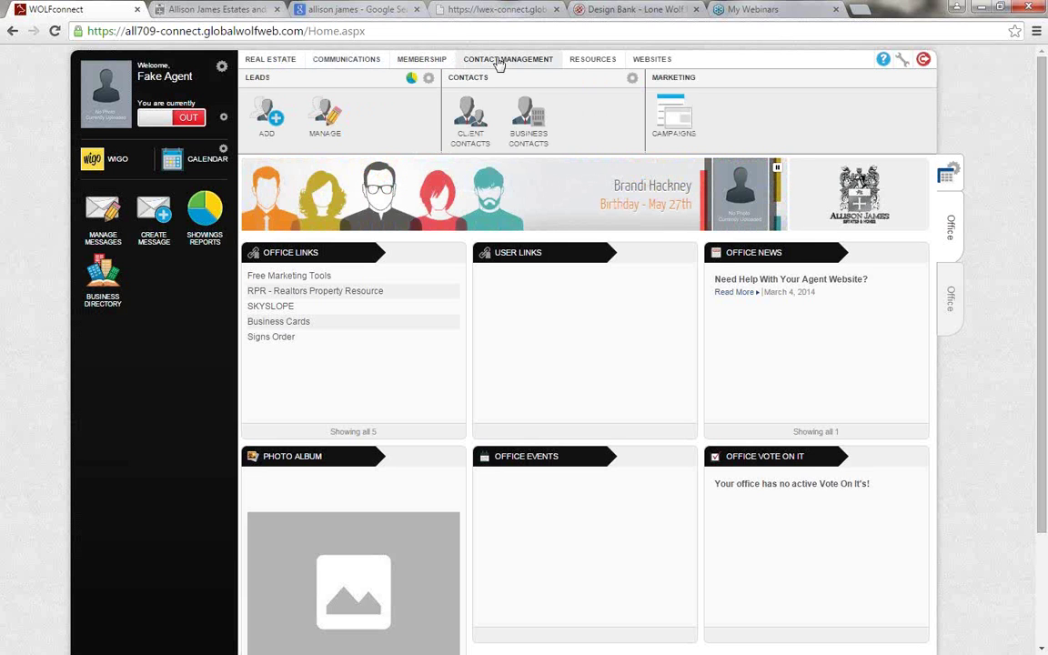
pyautogui.click(582, 63)
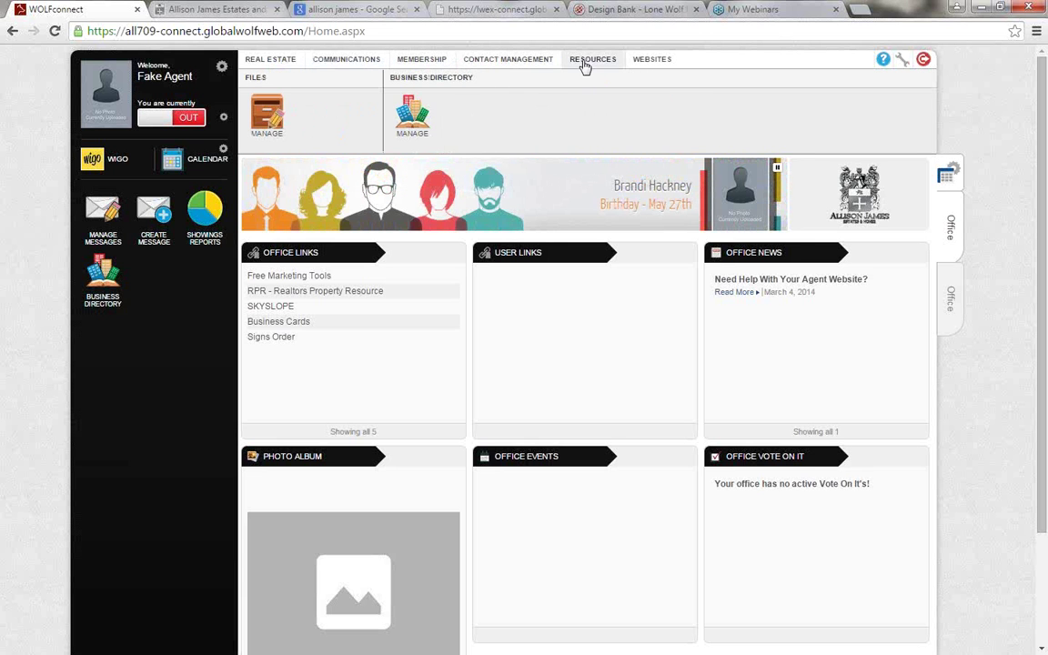
pyautogui.click(651, 62)
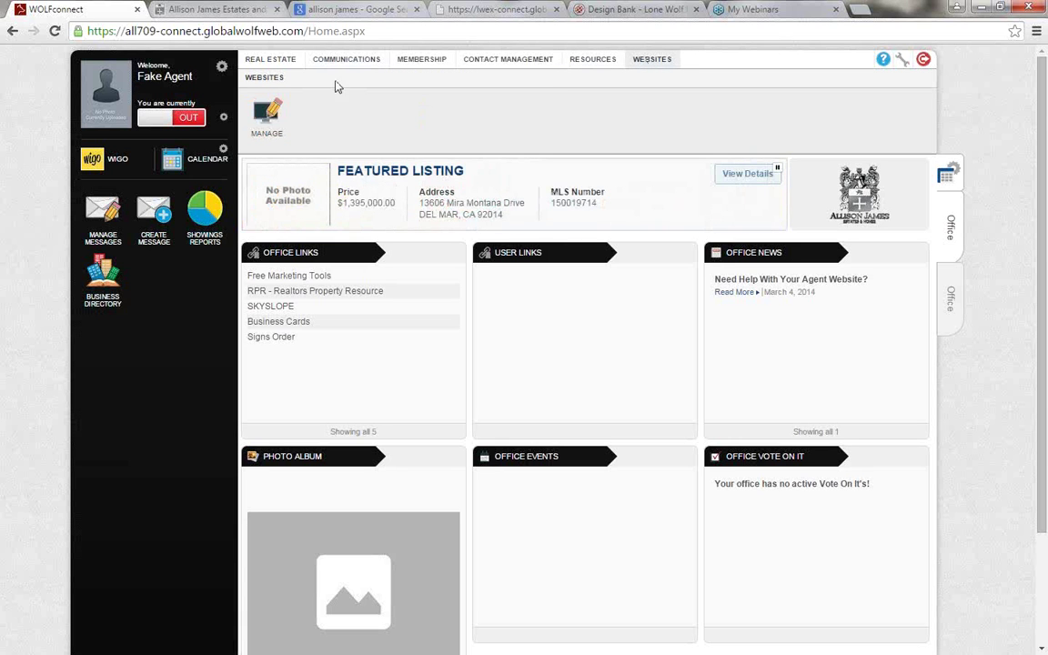
pyautogui.click(283, 63)
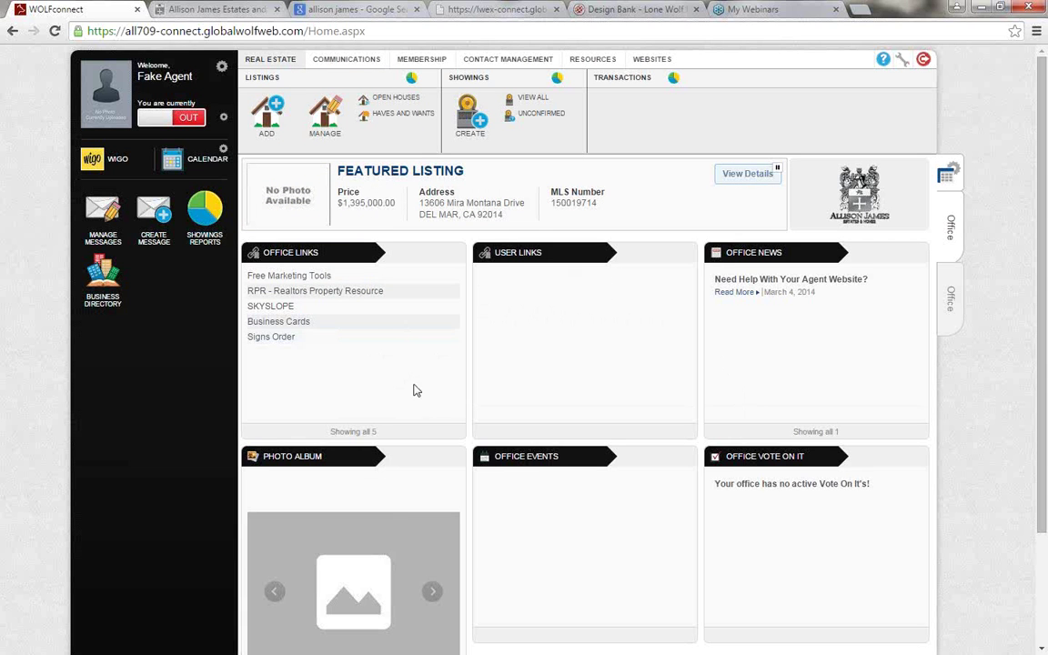
pyautogui.click(300, 274)
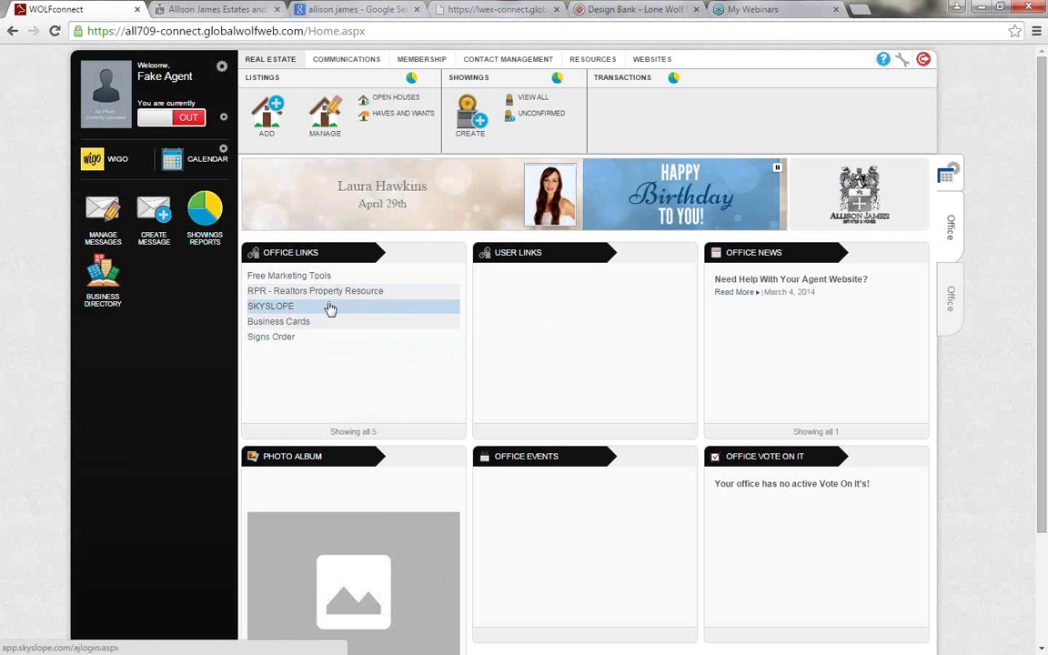
pyautogui.moveTo(402, 571)
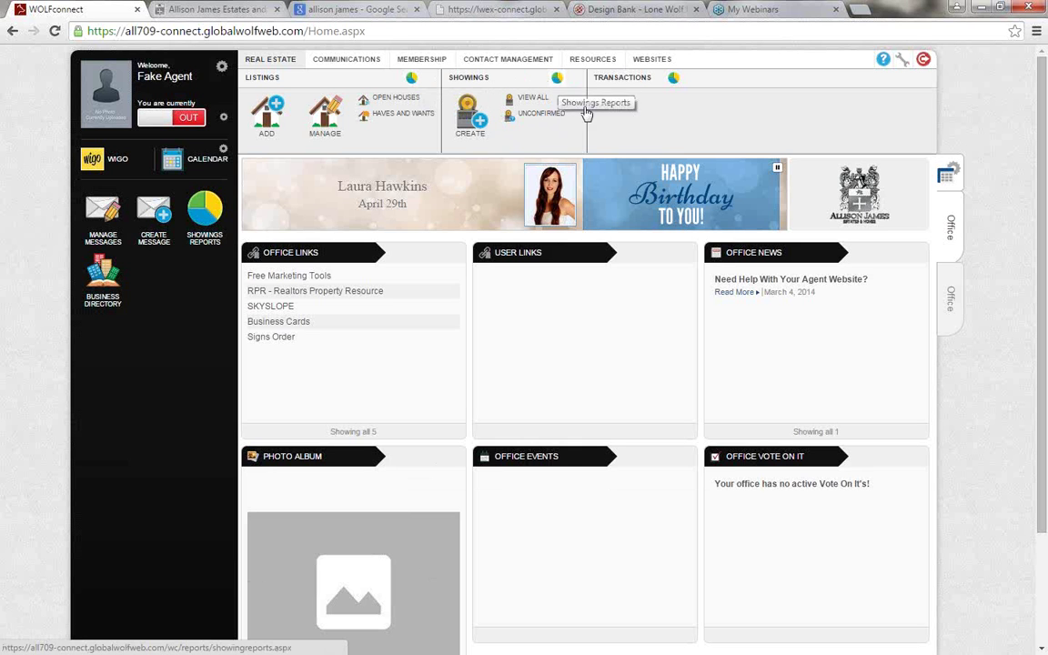
pyautogui.click(673, 80)
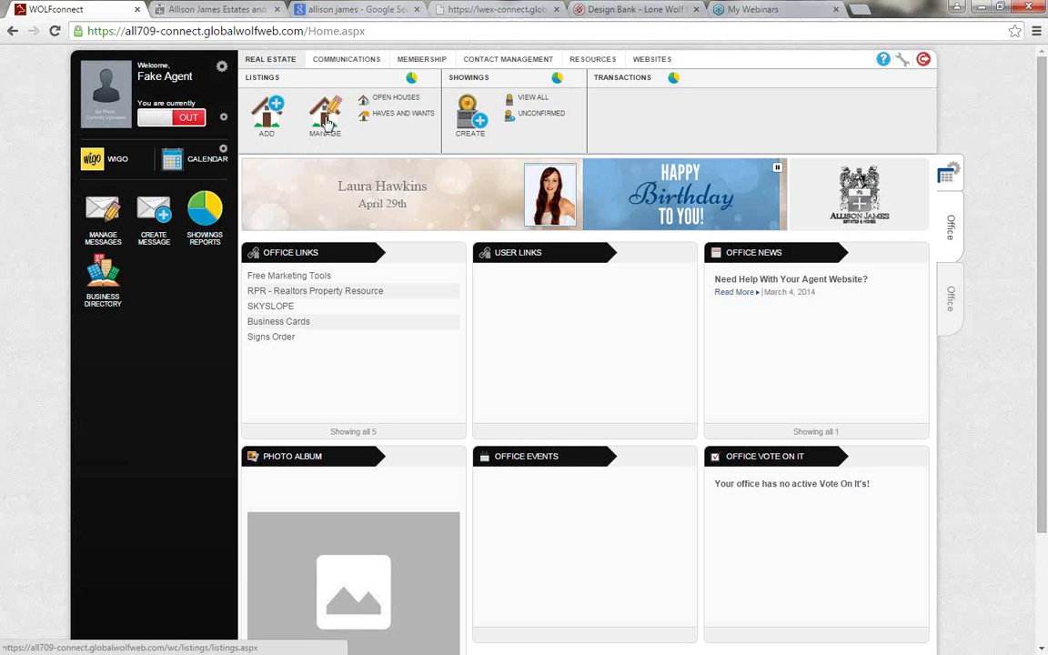
# Add a Manage Listing shortcut to the quick-access sidebar and remove it again
pyautogui.moveTo(269, 113); pyautogui.dragTo(148, 291)
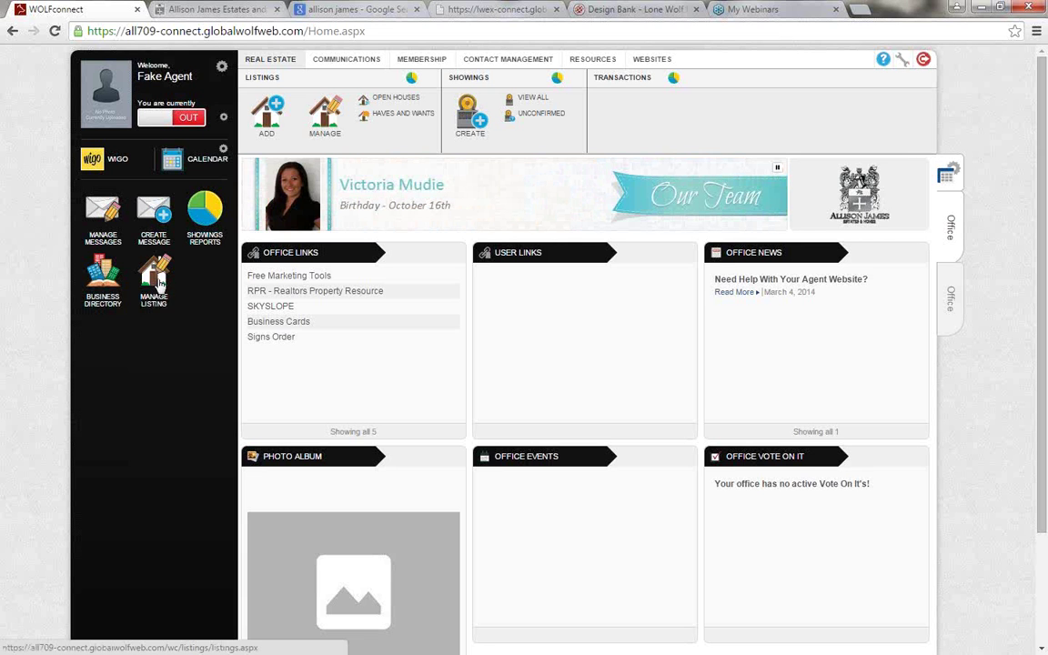
pyautogui.moveTo(159, 285); pyautogui.dragTo(153, 108)
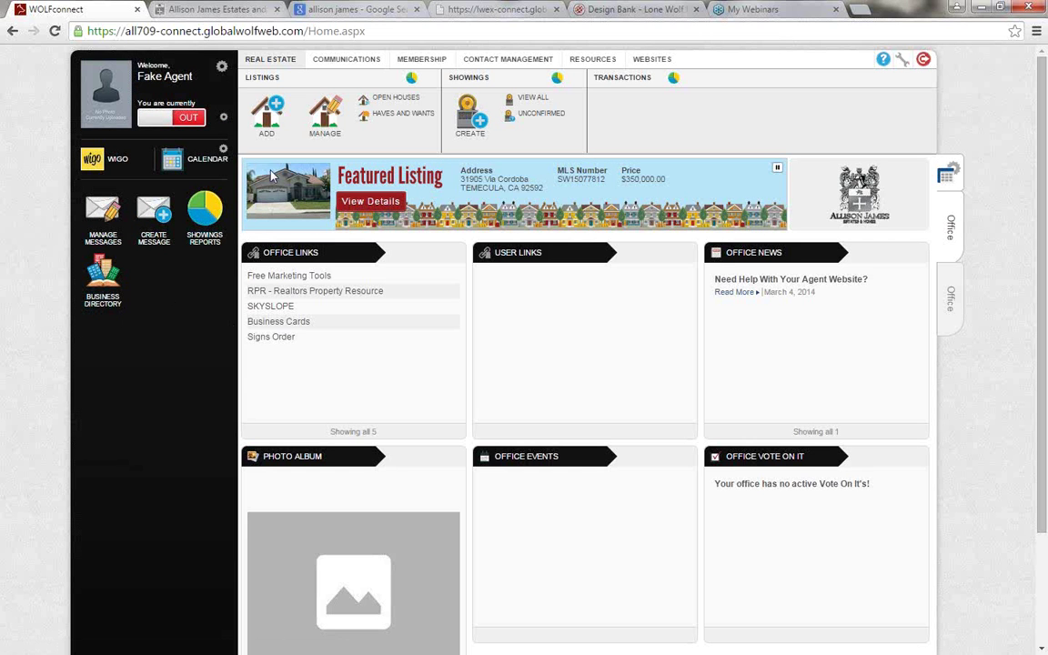
# Enable the Leads to Accept type in the Auto WIGO configuration, save it, and close WIGO
pyautogui.click(100, 169)
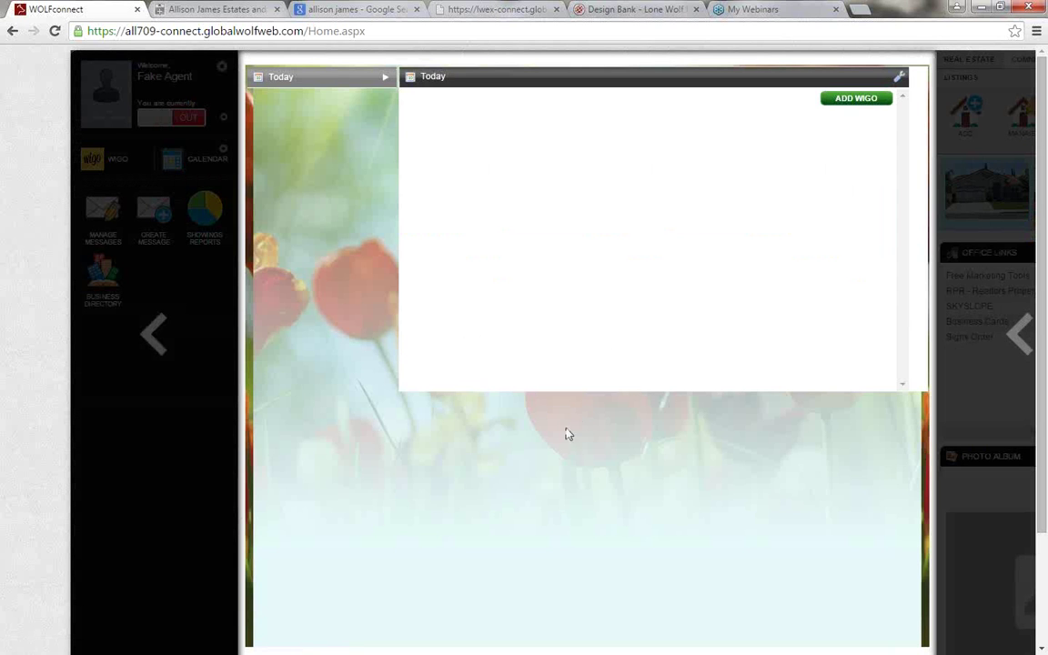
pyautogui.click(898, 80)
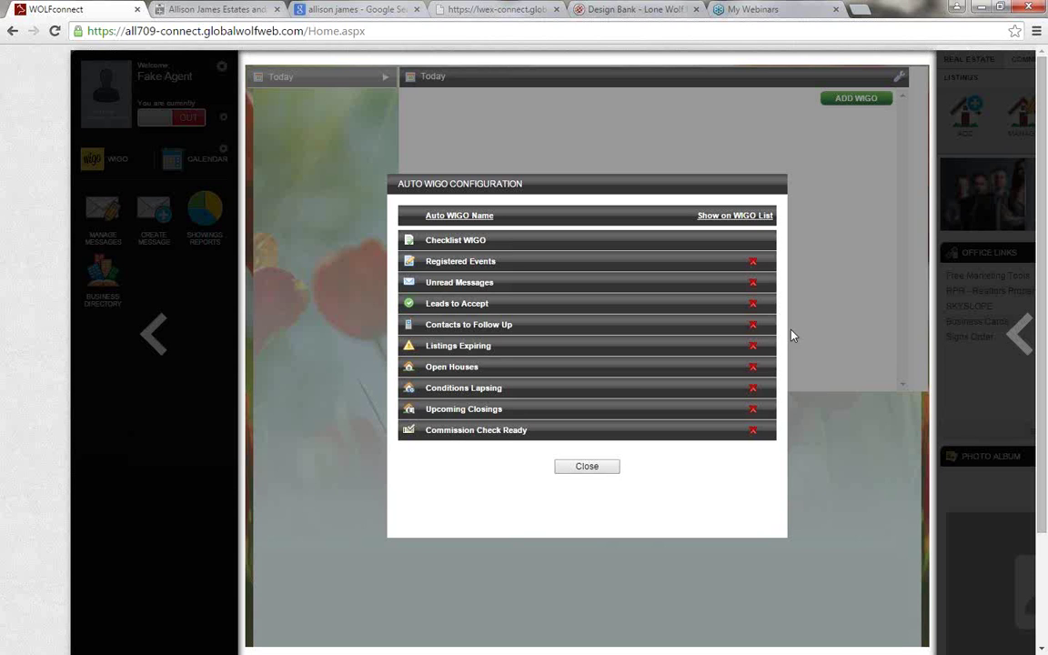
pyautogui.click(498, 306)
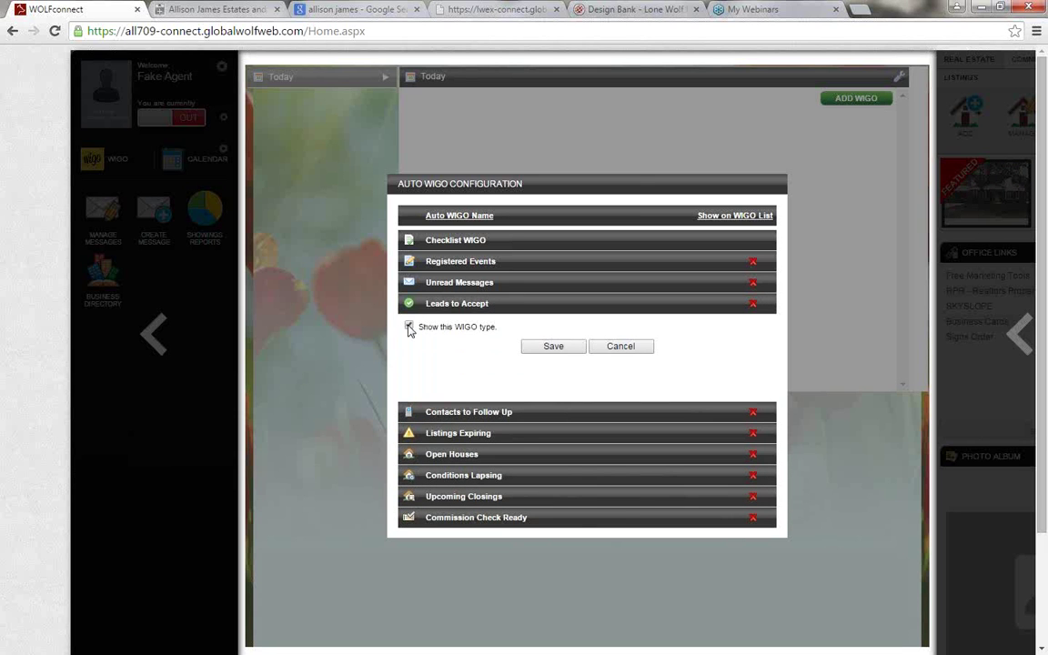
pyautogui.click(408, 327)
pyautogui.click(545, 348)
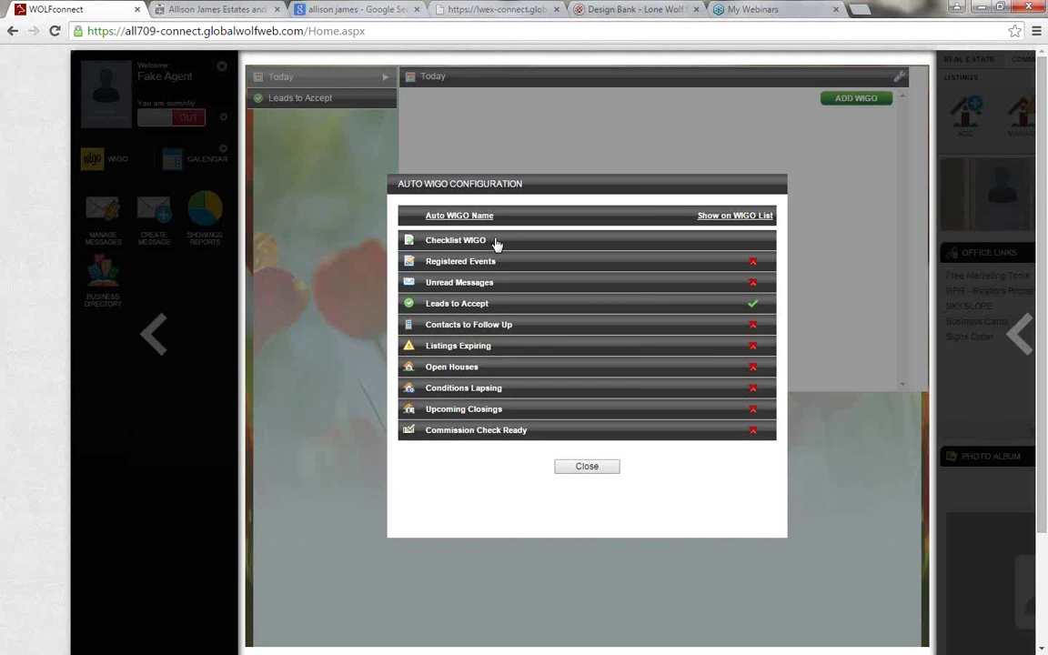
pyautogui.click(587, 467)
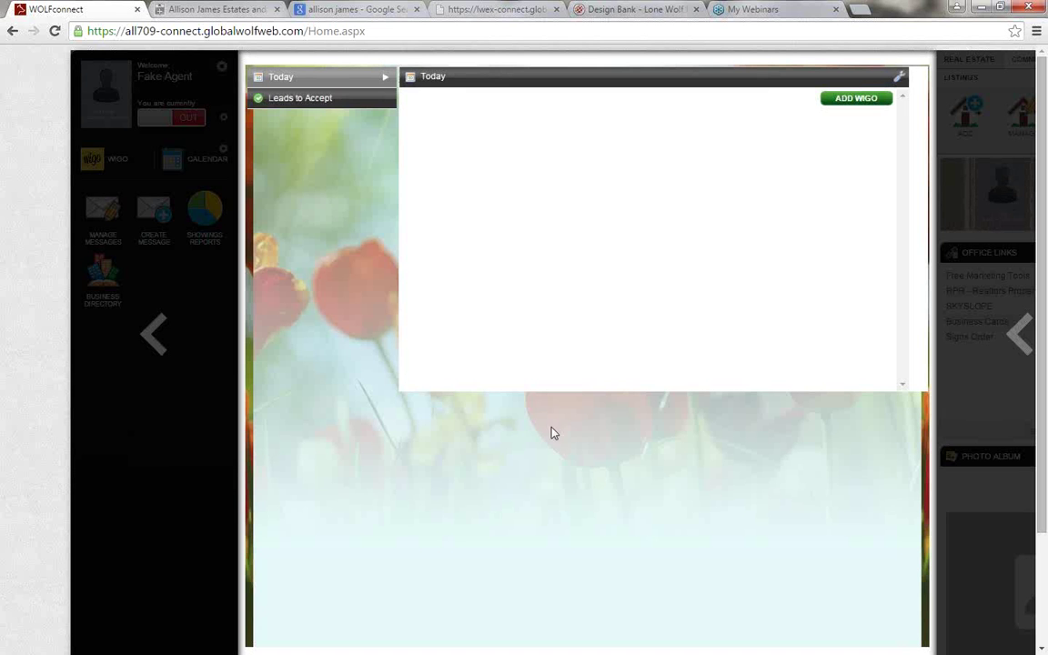
pyautogui.click(150, 337)
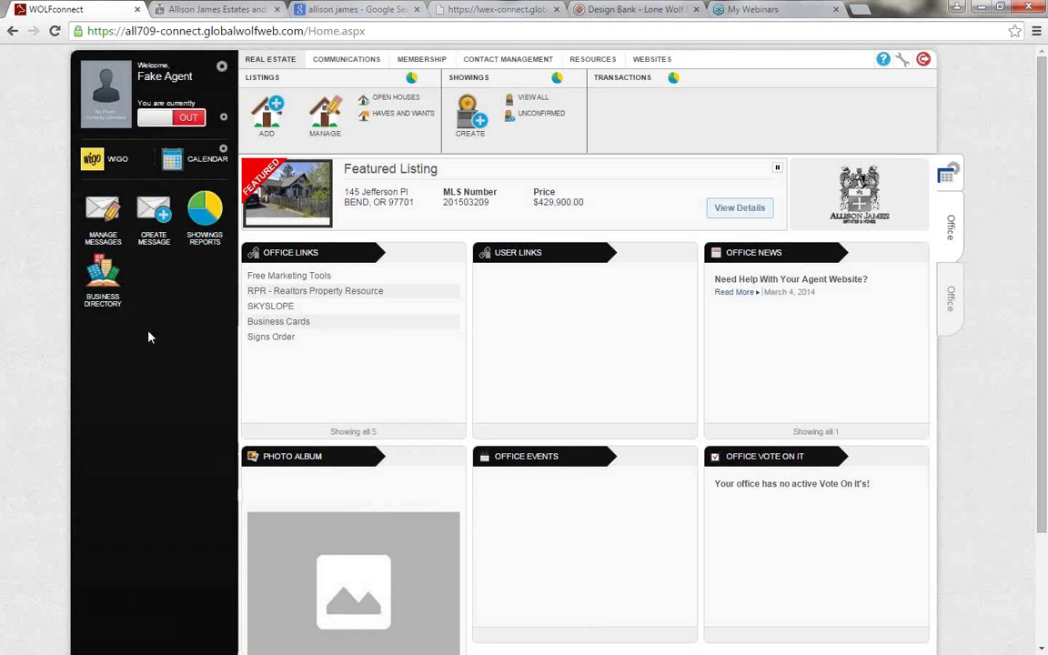
# View the monthly calendar with its individual, corporate and shared calendars, and return to the home dashboard
pyautogui.click(205, 161)
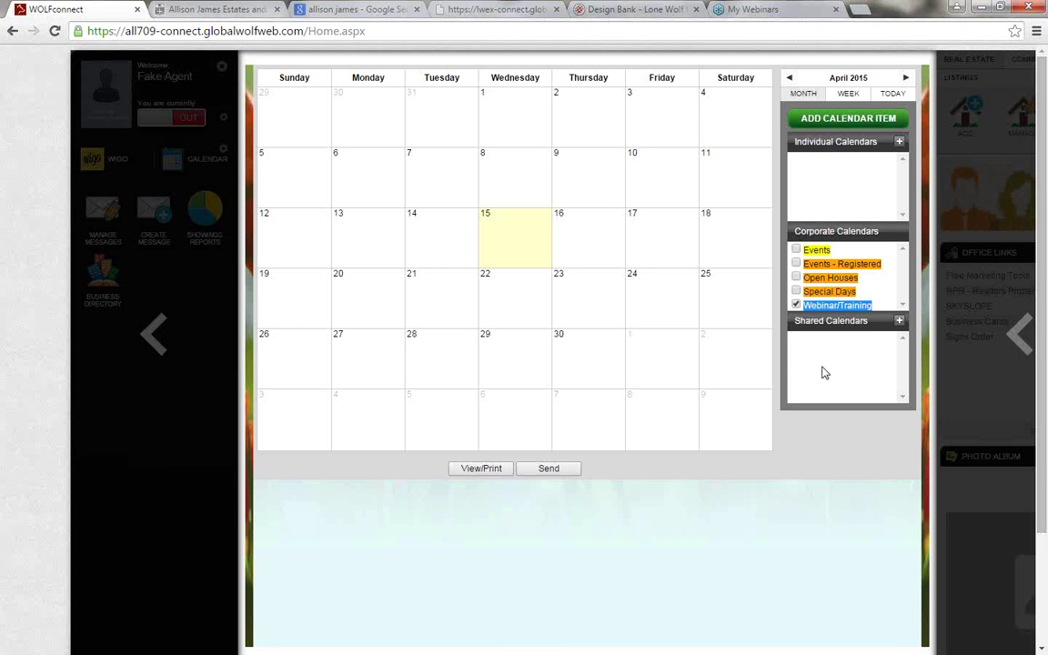
pyautogui.click(150, 337)
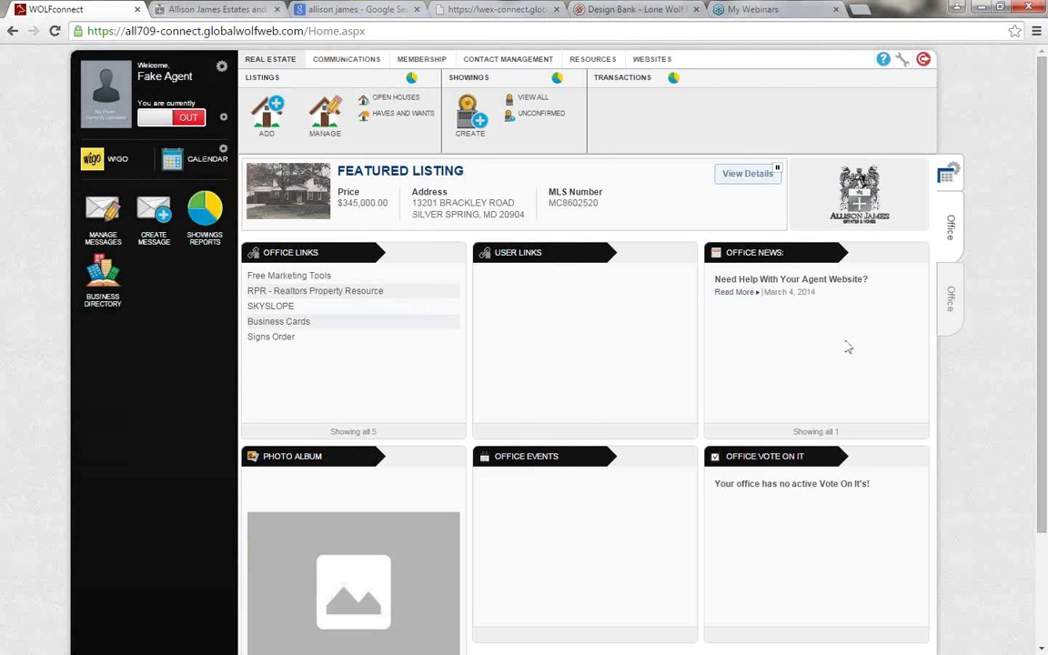
pyautogui.click(954, 253)
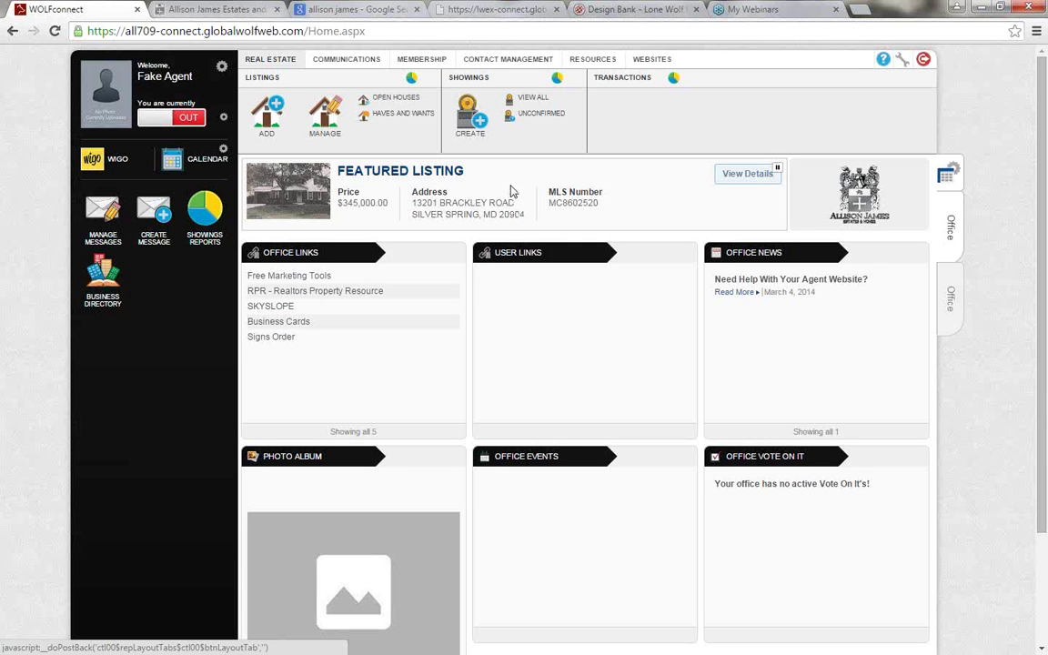
# Open the agent's own membership profile and make it editable
pyautogui.click(431, 60)
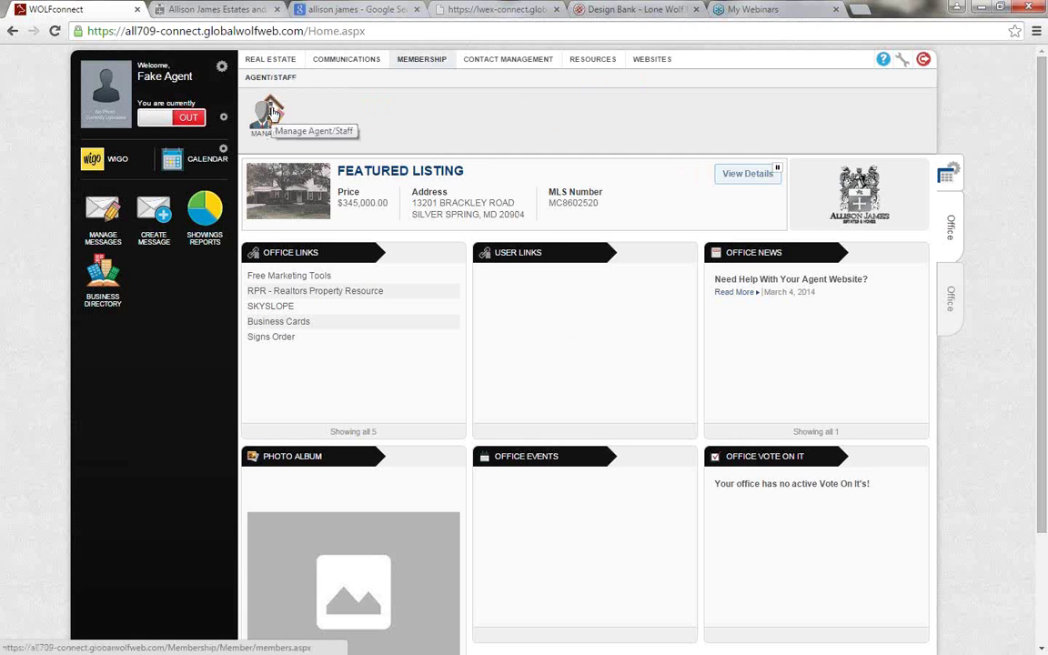
pyautogui.click(221, 69)
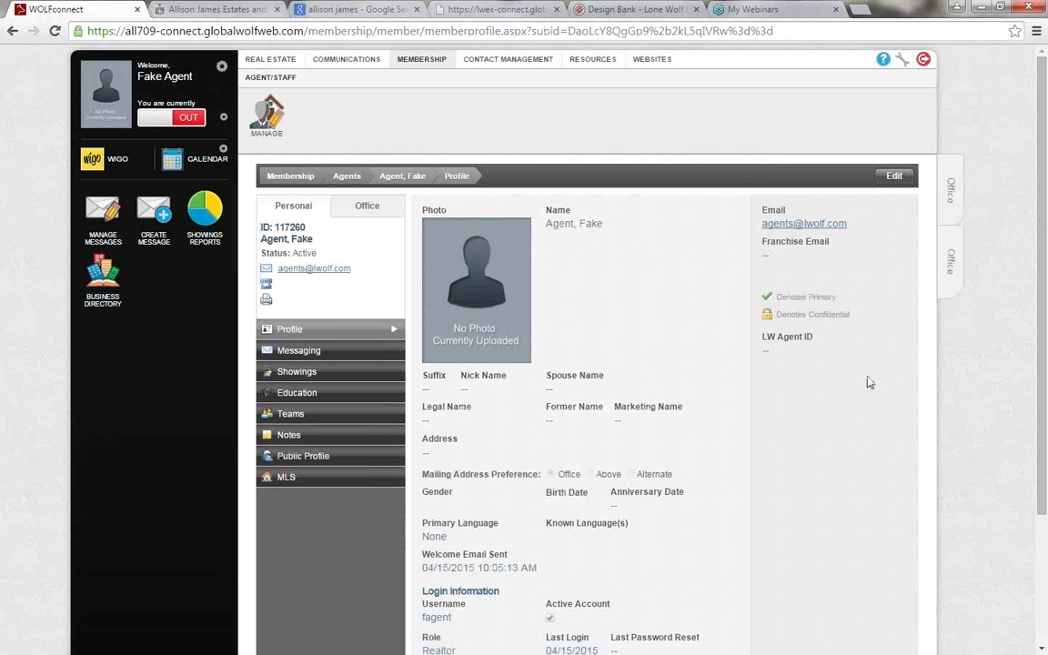
pyautogui.click(905, 179)
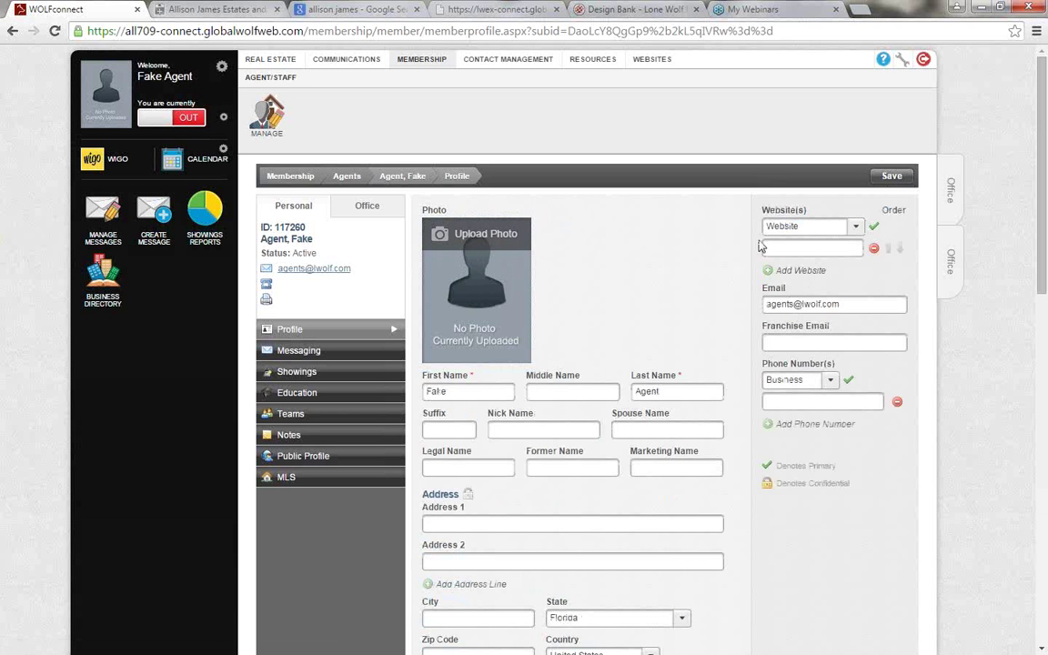
# Examine the available website types in the profile and add a second blank website entry
pyautogui.click(828, 246)
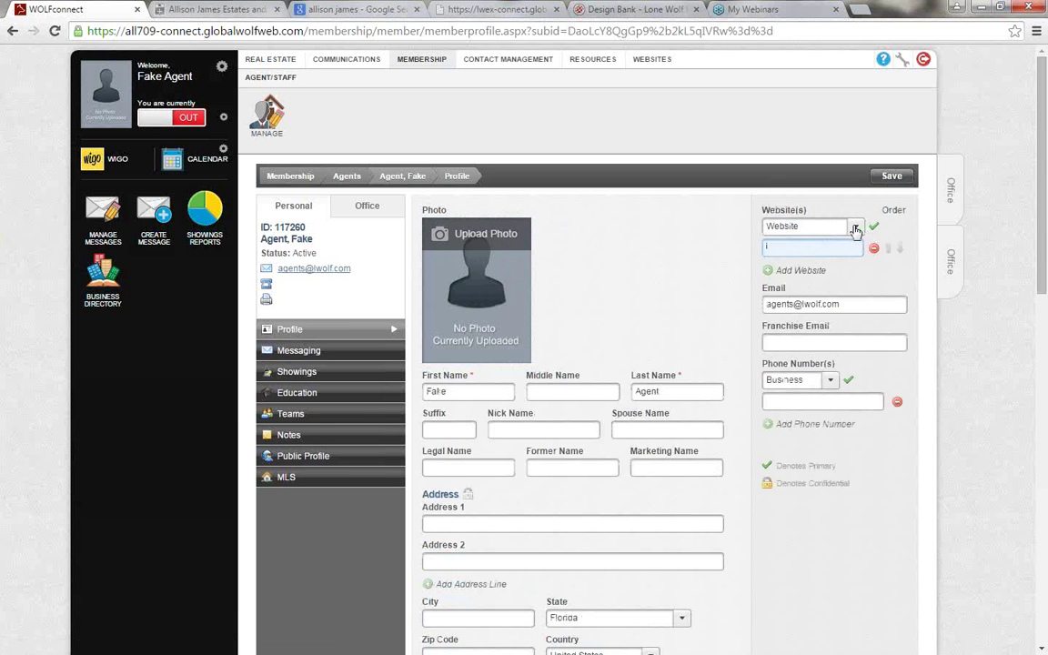
pyautogui.click(853, 227)
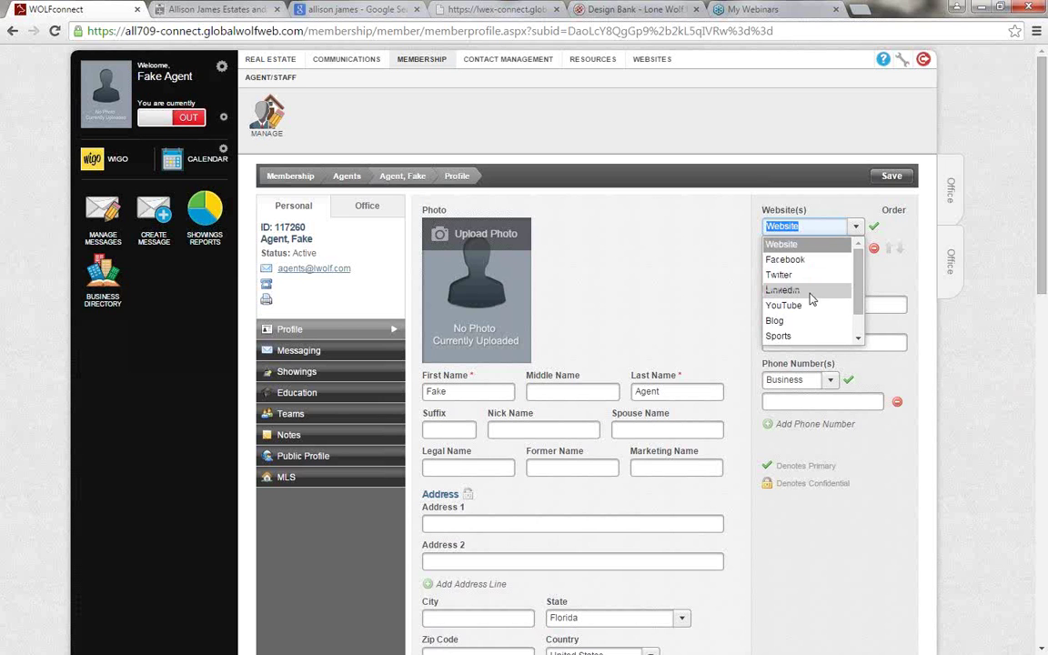
pyautogui.click(829, 245)
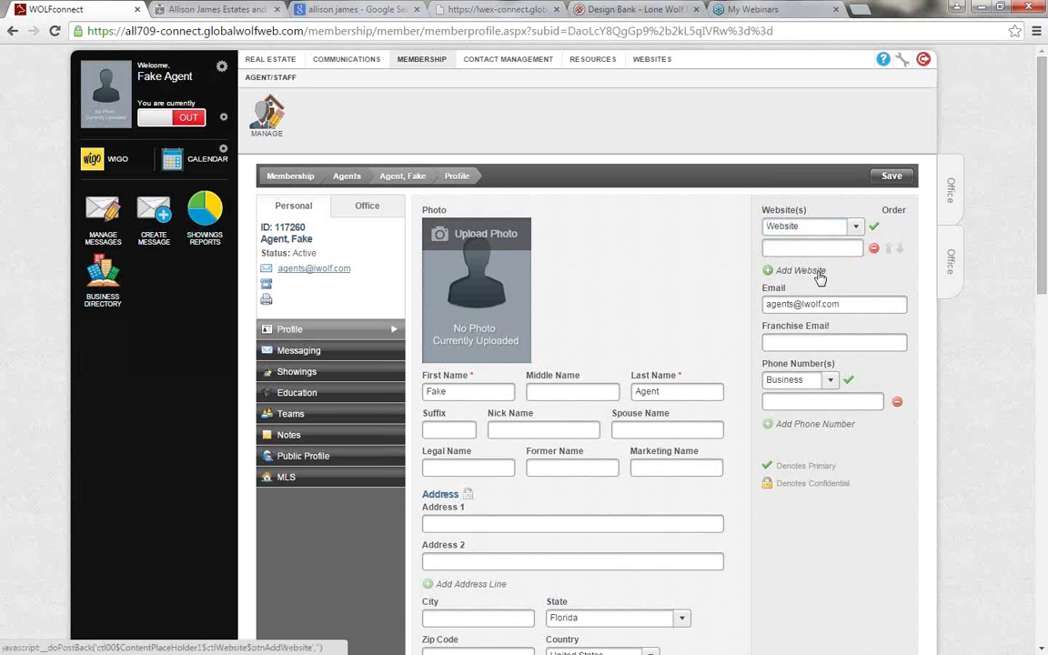
pyautogui.click(819, 273)
pyautogui.click(855, 274)
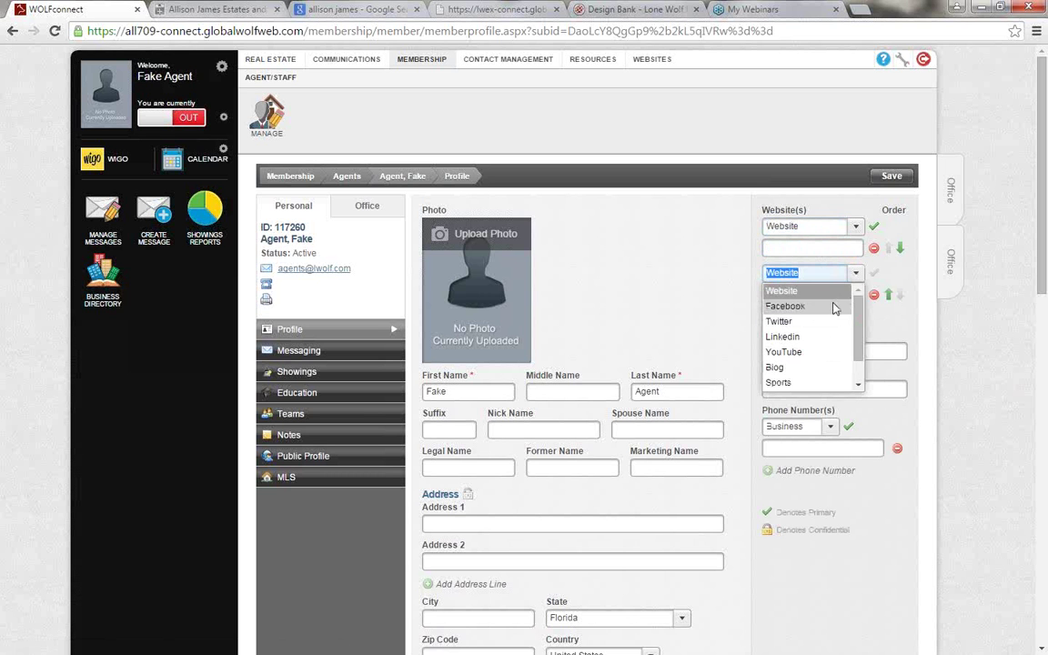
pyautogui.click(827, 228)
pyautogui.click(821, 228)
pyautogui.click(822, 227)
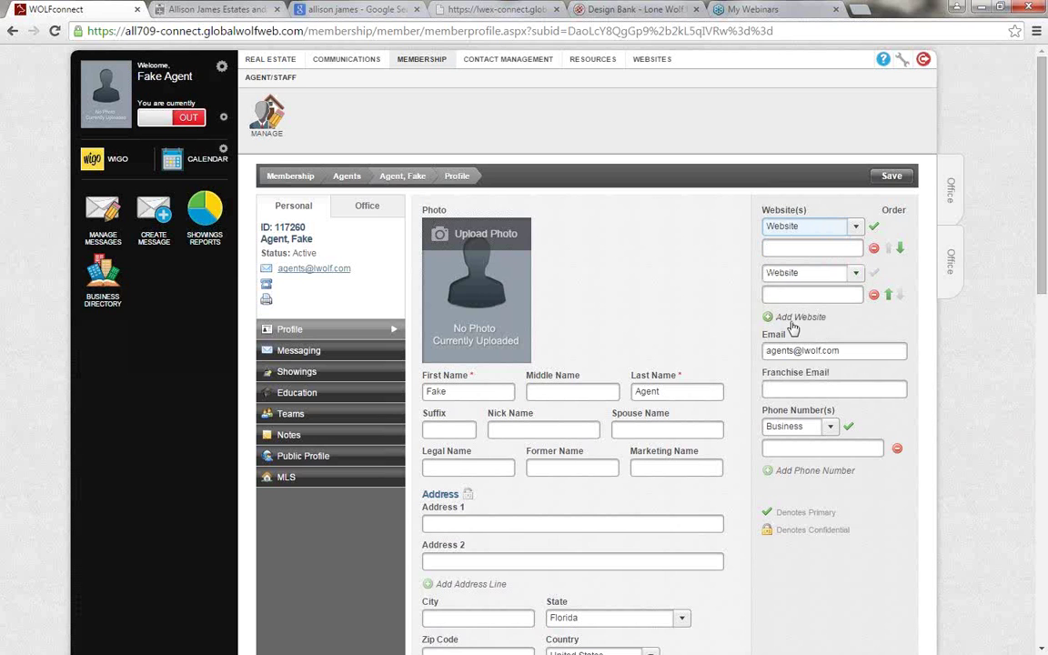
pyautogui.click(806, 296)
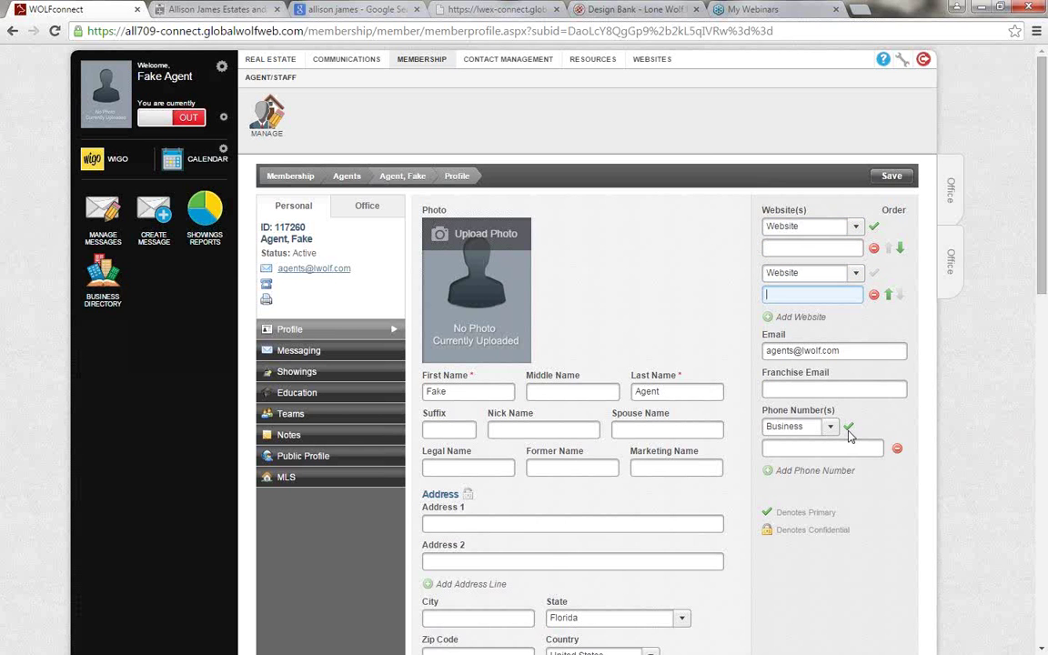
# Review the profile's address, date, languages spoken, login and personal summary fields, and cancel the profile edit
pyautogui.scroll(-5, 844, 437)
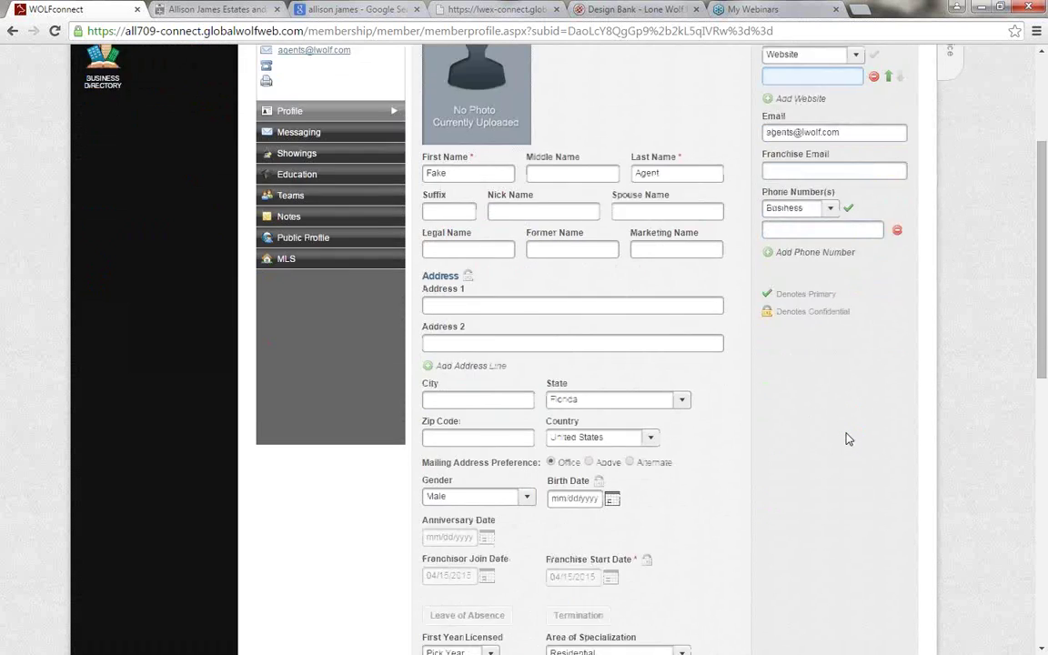
pyautogui.scroll(-3, 846, 439)
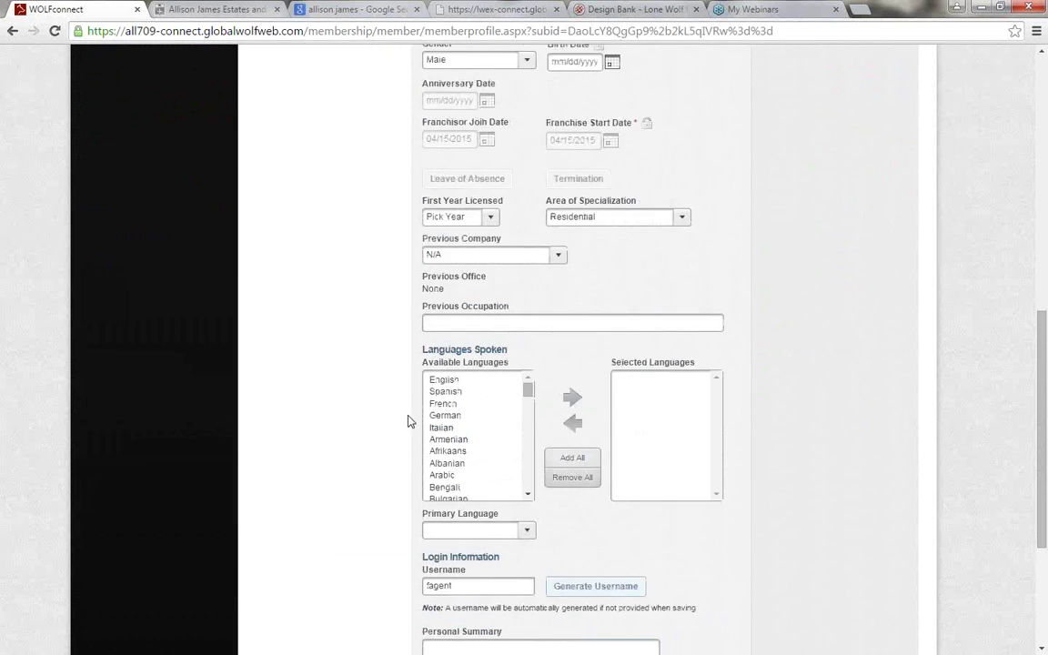
pyautogui.scroll(-4, 453, 446)
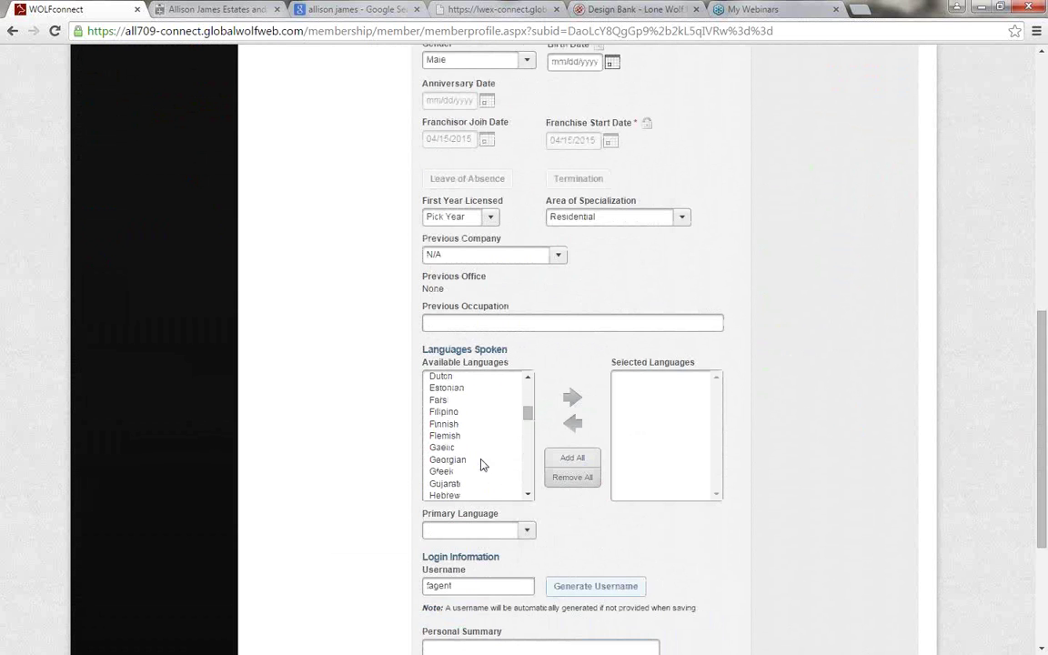
pyautogui.scroll(-1, 464, 592)
pyautogui.scroll(-1, 465, 592)
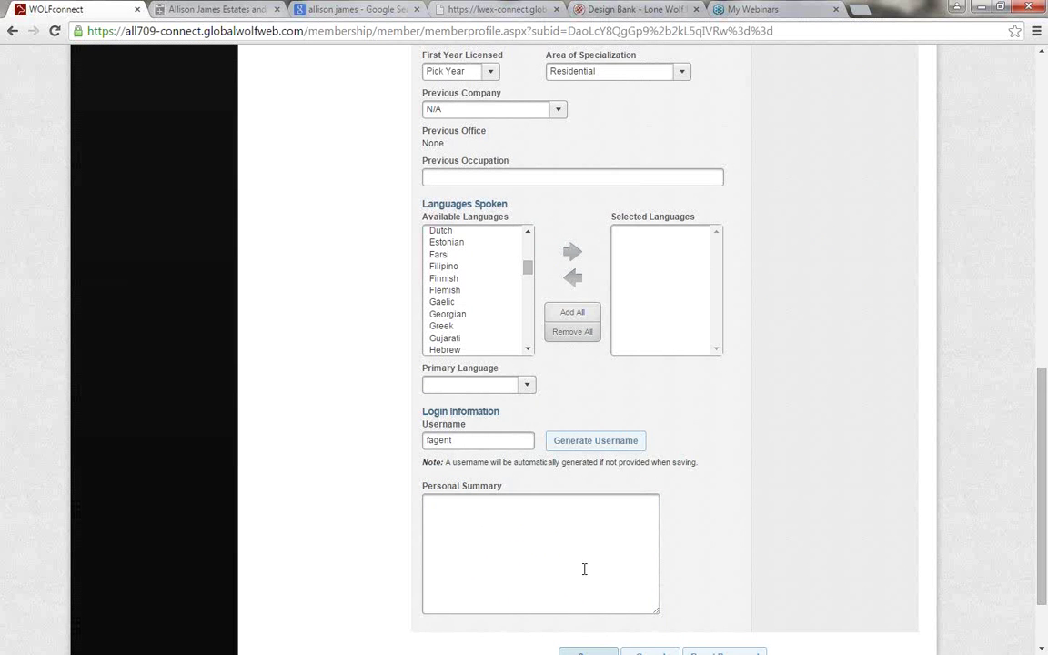
pyautogui.scroll(-1, 583, 568)
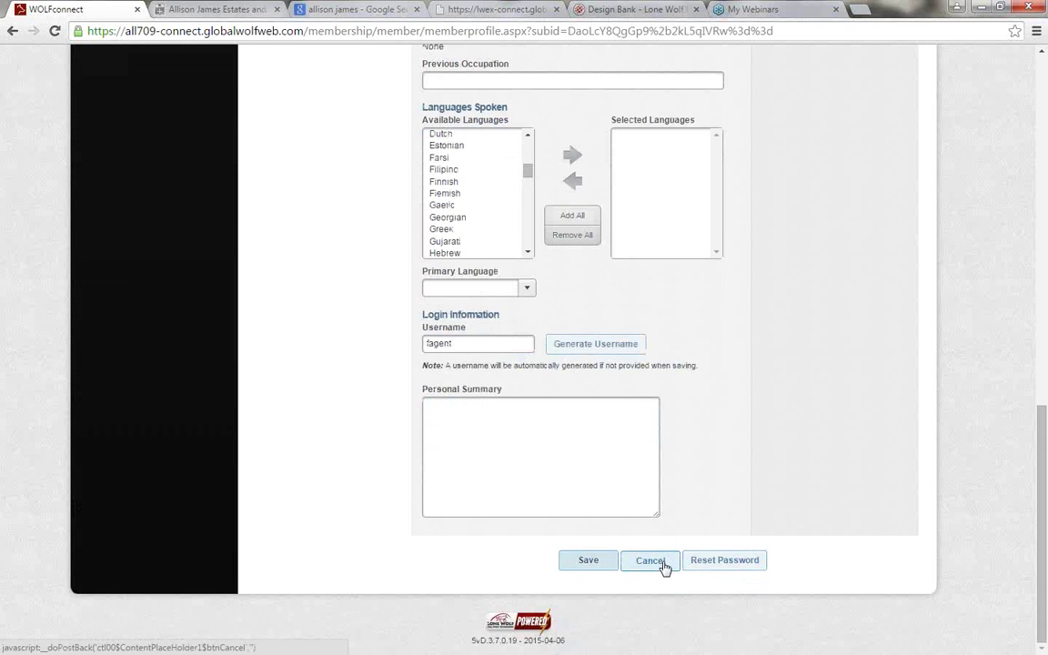
pyautogui.click(662, 564)
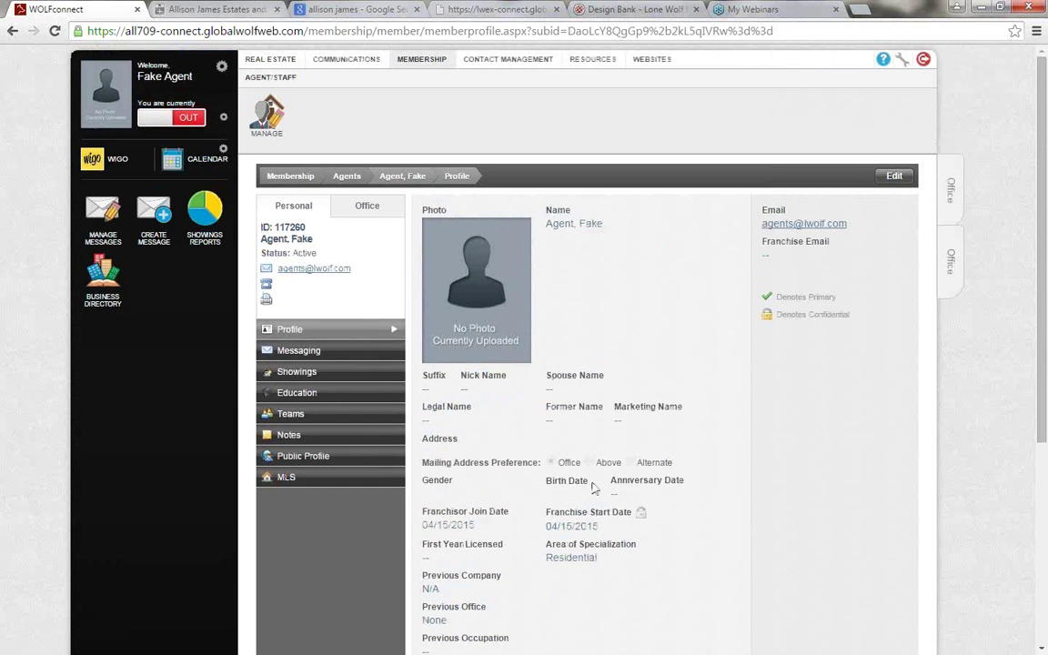
# Open the agent's messaging settings and review the listed notification types
pyautogui.click(334, 352)
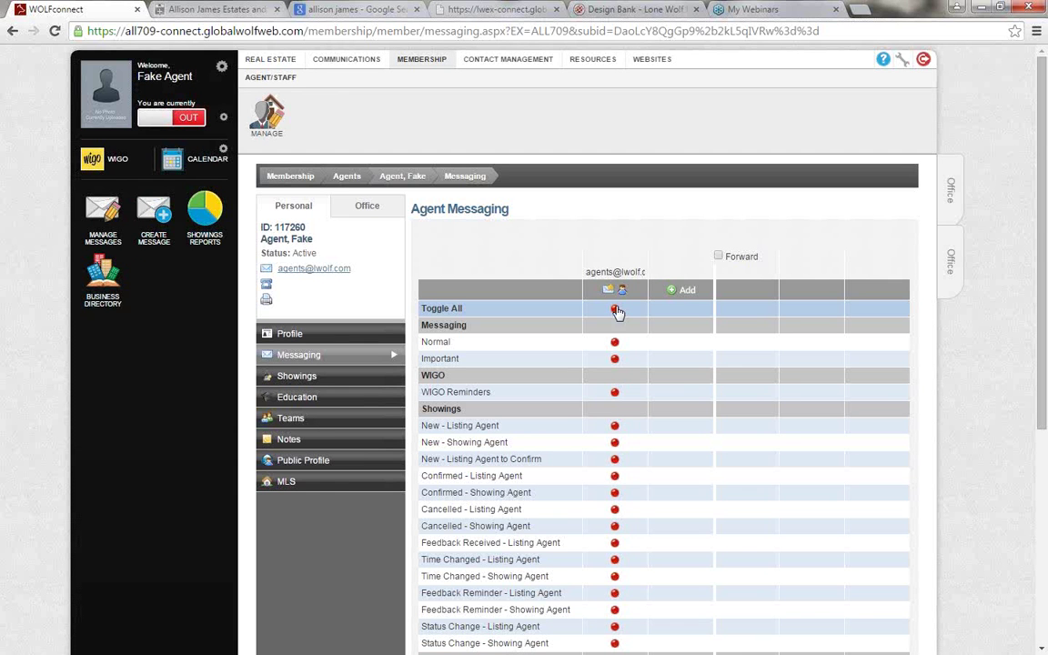
pyautogui.scroll(-3, 627, 389)
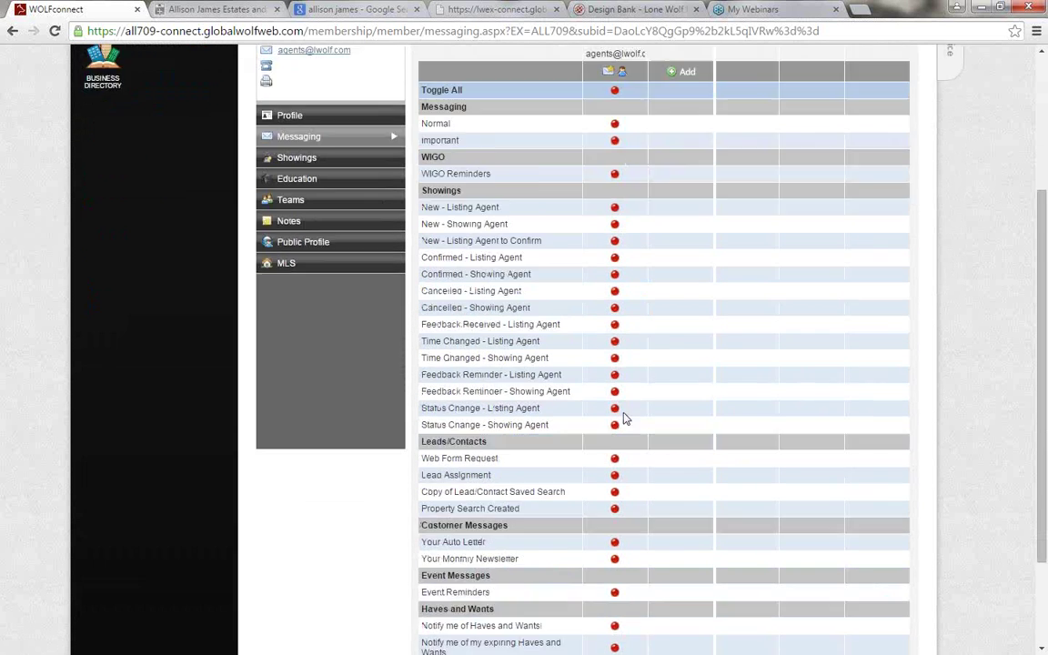
pyautogui.scroll(3, 628, 409)
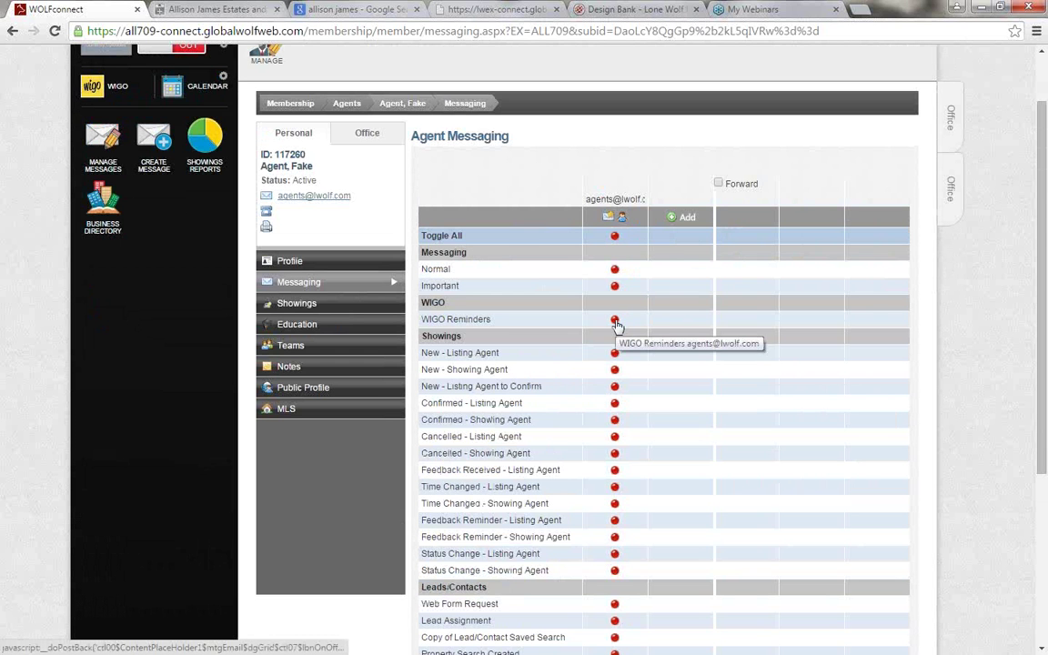
# Enable WIGO Reminders for the agent's email address and discard the unsaved change
pyautogui.click(615, 321)
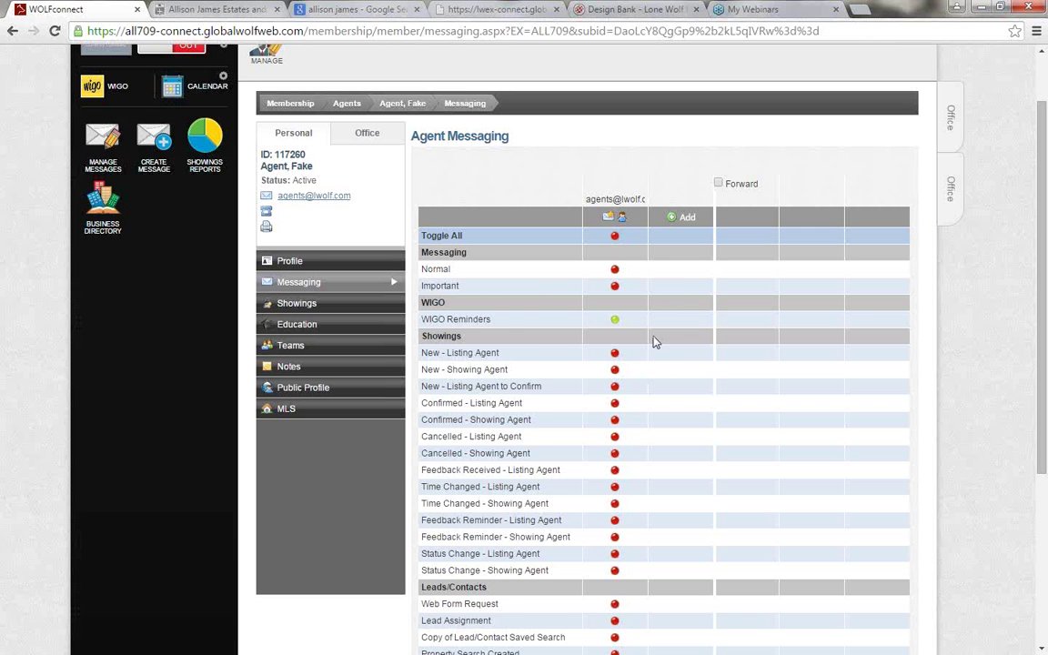
pyautogui.scroll(-3, 650, 363)
pyautogui.click(732, 606)
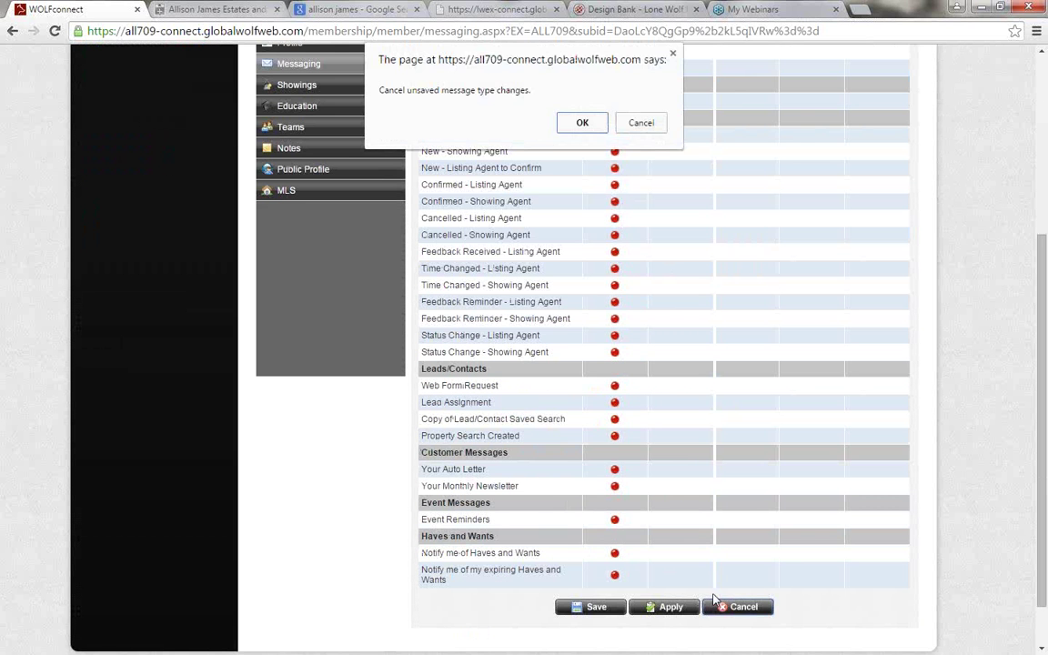
pyautogui.click(582, 124)
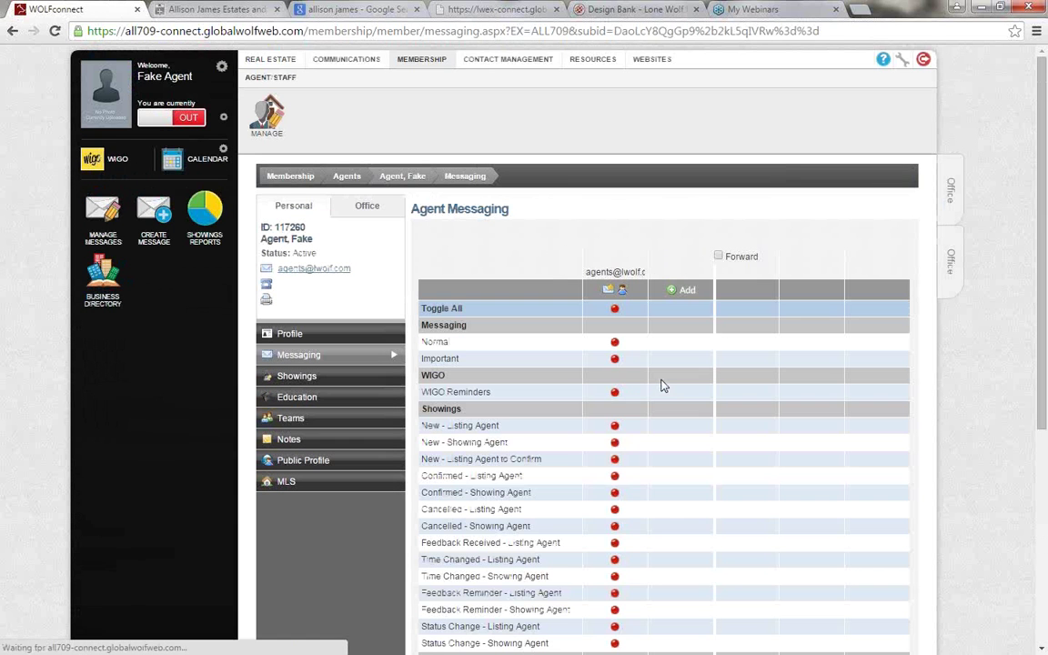
# View the type, address and format options for an additional messaging address, and cancel without adding one
pyautogui.click(687, 291)
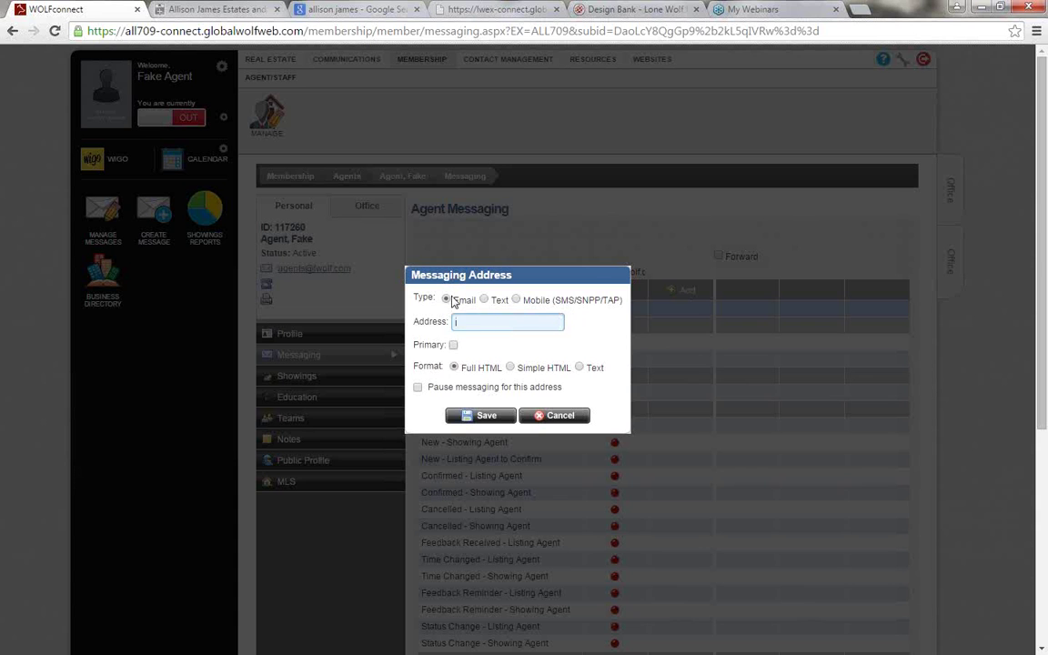
pyautogui.click(493, 325)
pyautogui.click(533, 419)
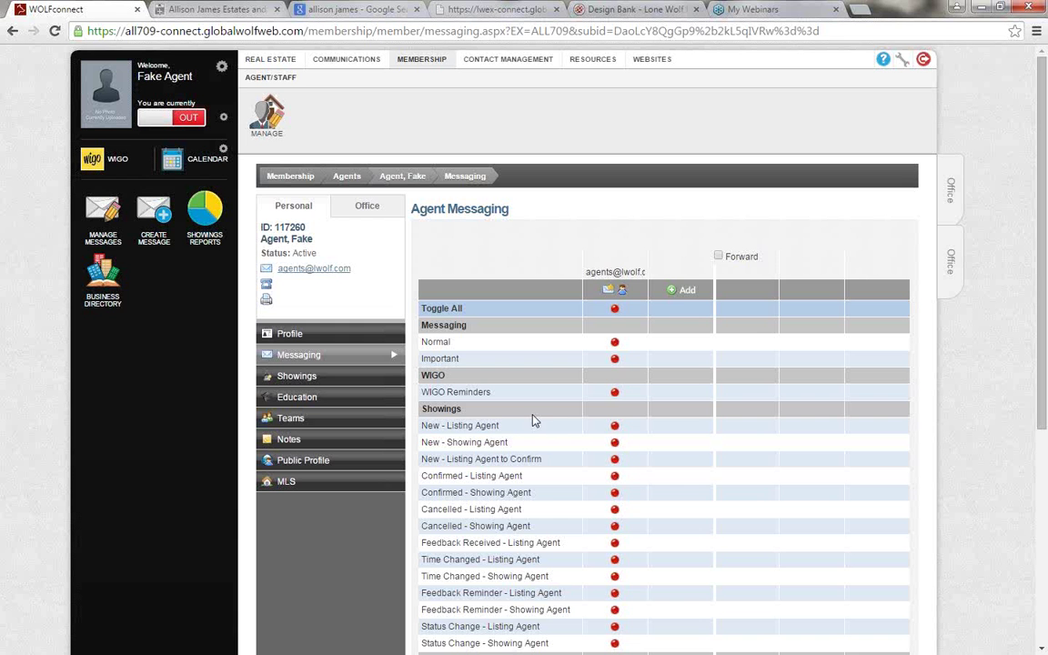
# Review the format and pause options of the existing primary email address and the remaining messaging notifications
pyautogui.click(610, 291)
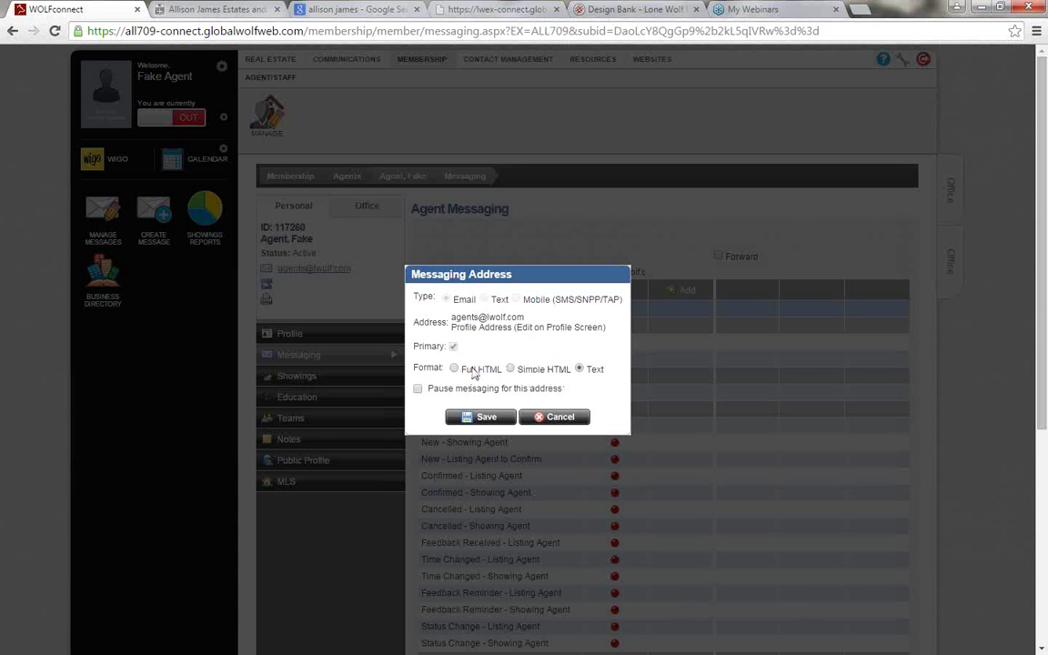
pyautogui.click(541, 420)
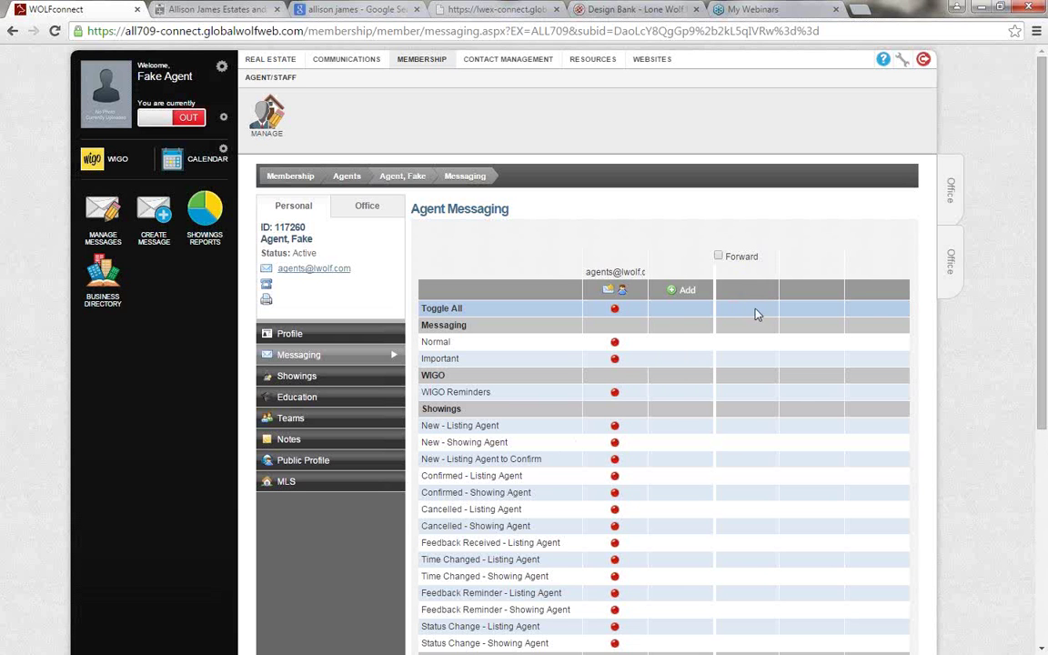
pyautogui.scroll(-4, 628, 343)
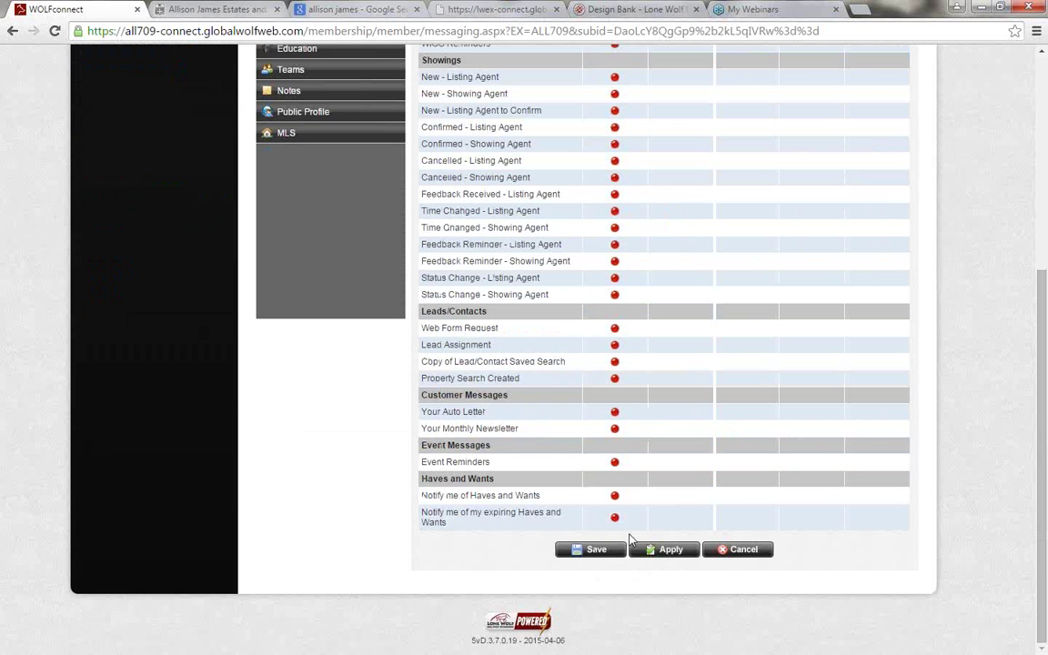
pyautogui.click(631, 545)
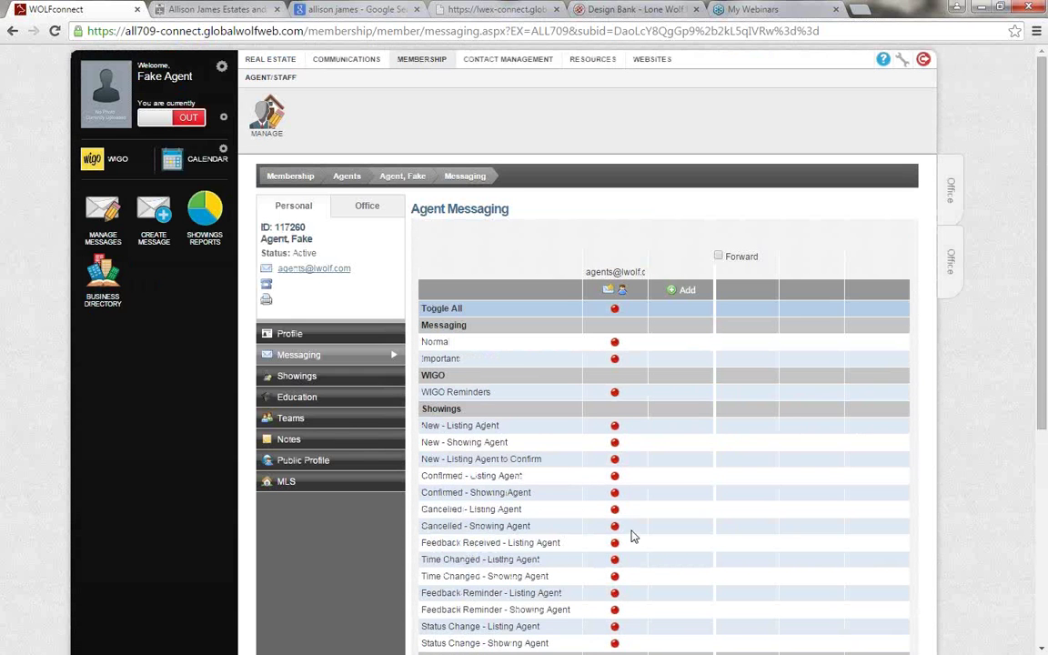
# Review the agent's showing feedback settings, keeping Max Daily Showing Feedback Reminders at 1, and place the cursor in the email body
pyautogui.click(338, 381)
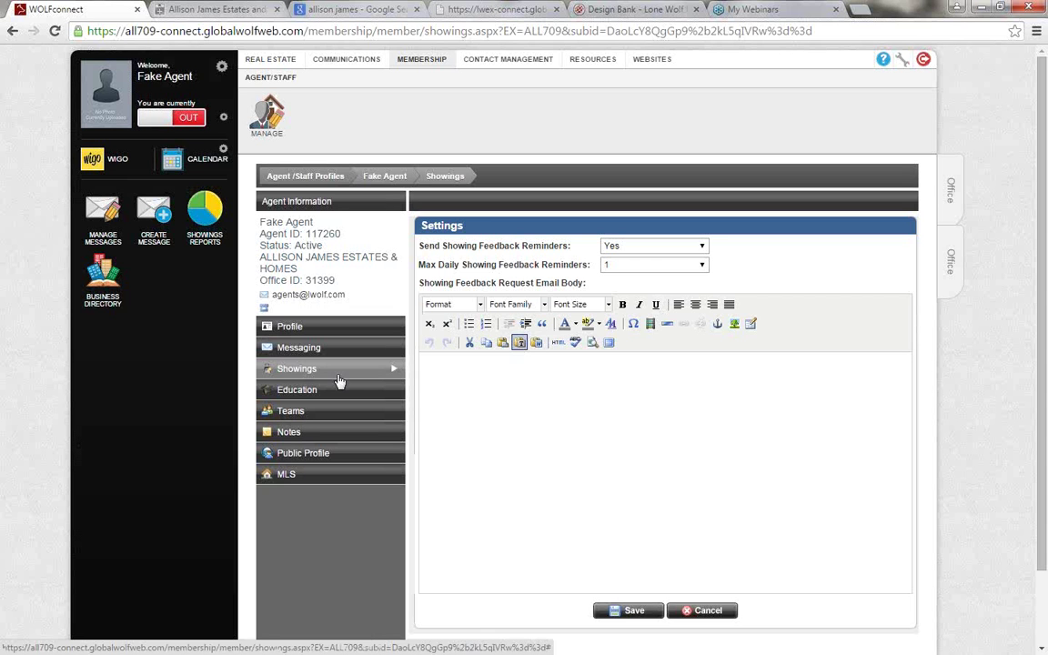
pyautogui.click(478, 389)
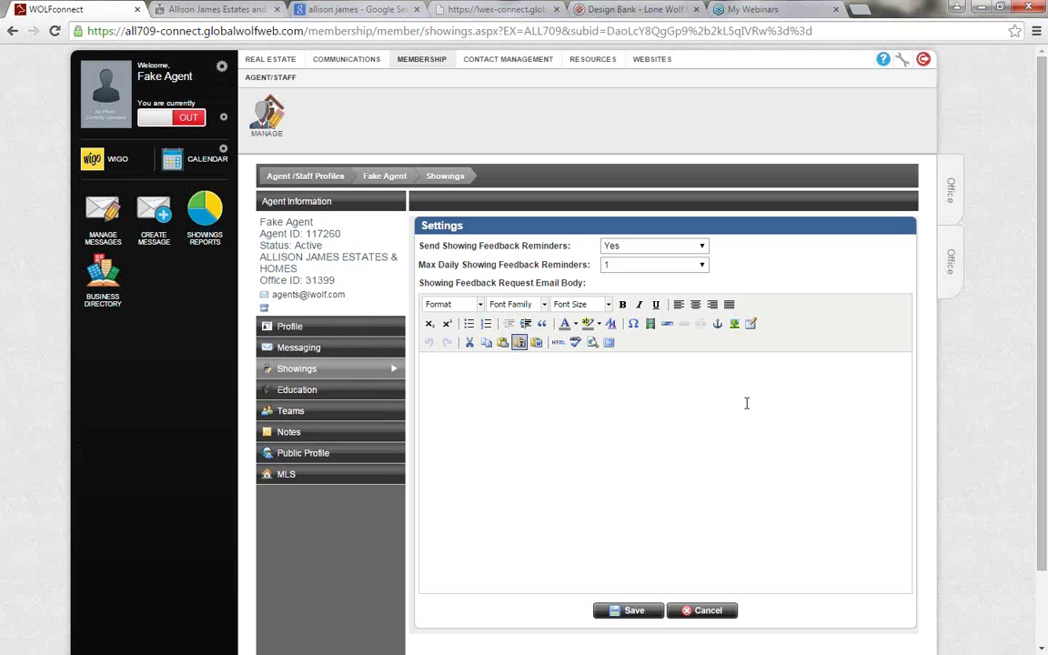
pyautogui.click(635, 249)
pyautogui.click(633, 259)
pyautogui.click(630, 265)
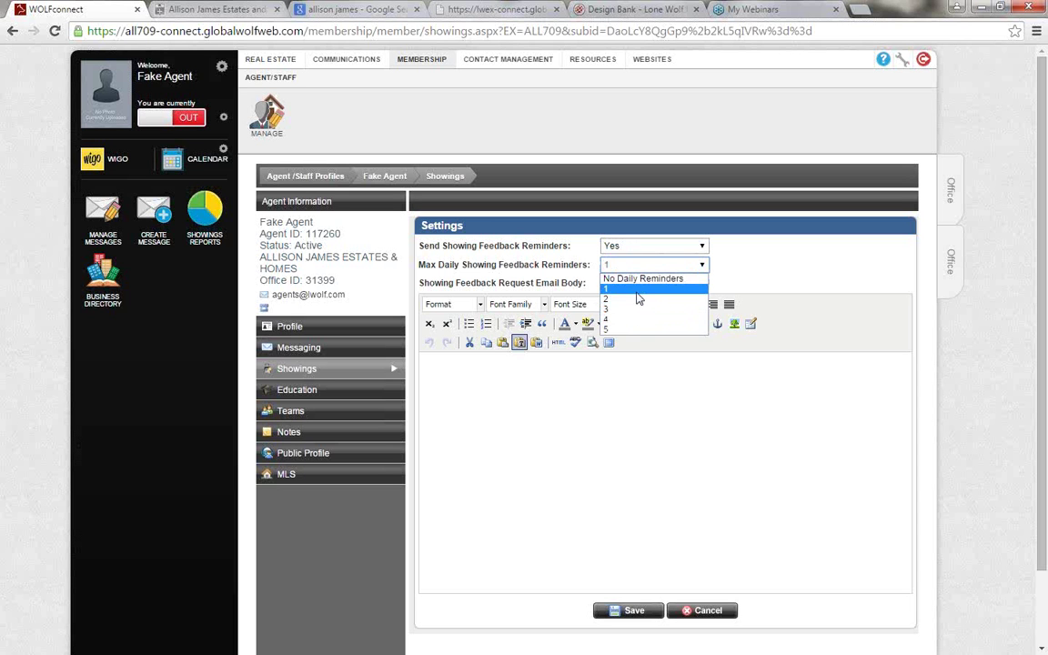
pyautogui.click(638, 292)
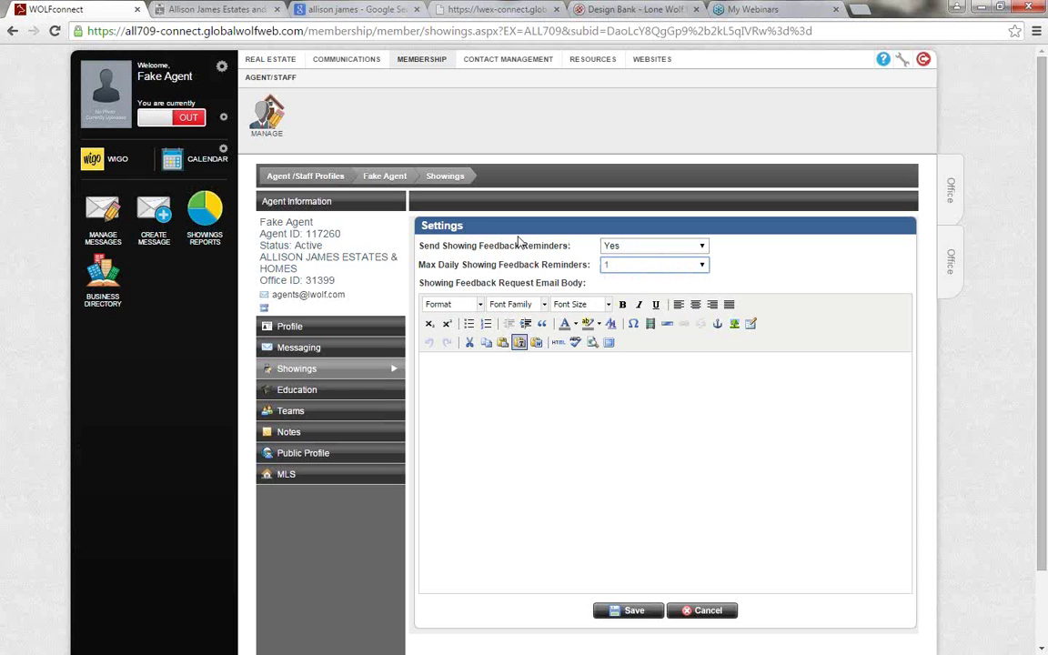
pyautogui.click(509, 396)
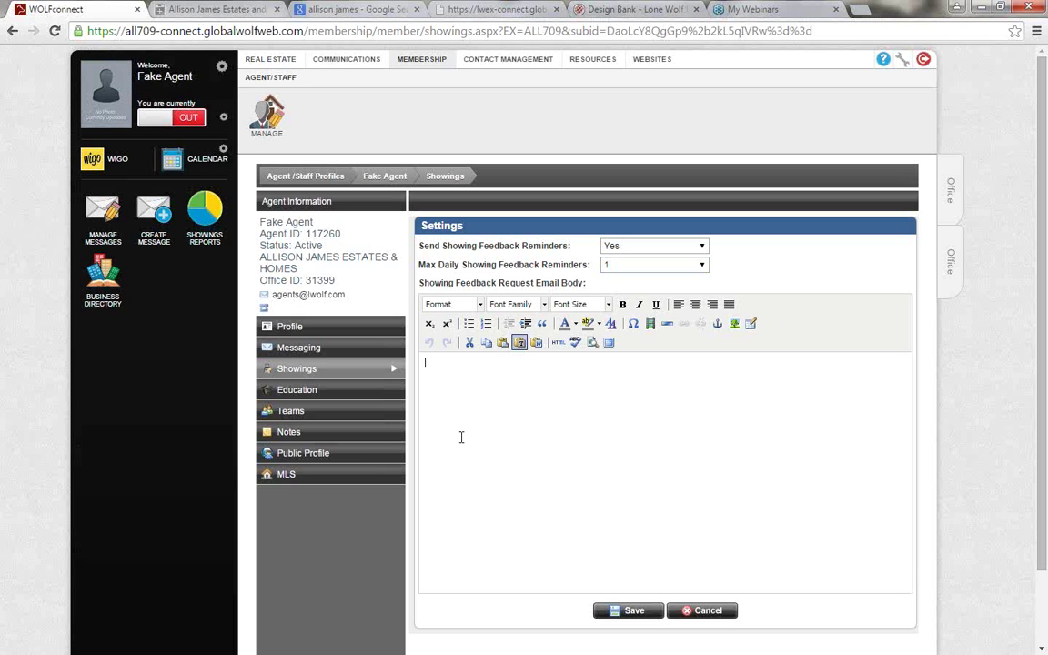
# Open the agent's globalWOLF Website public profile for editing and select the first name
pyautogui.click(334, 455)
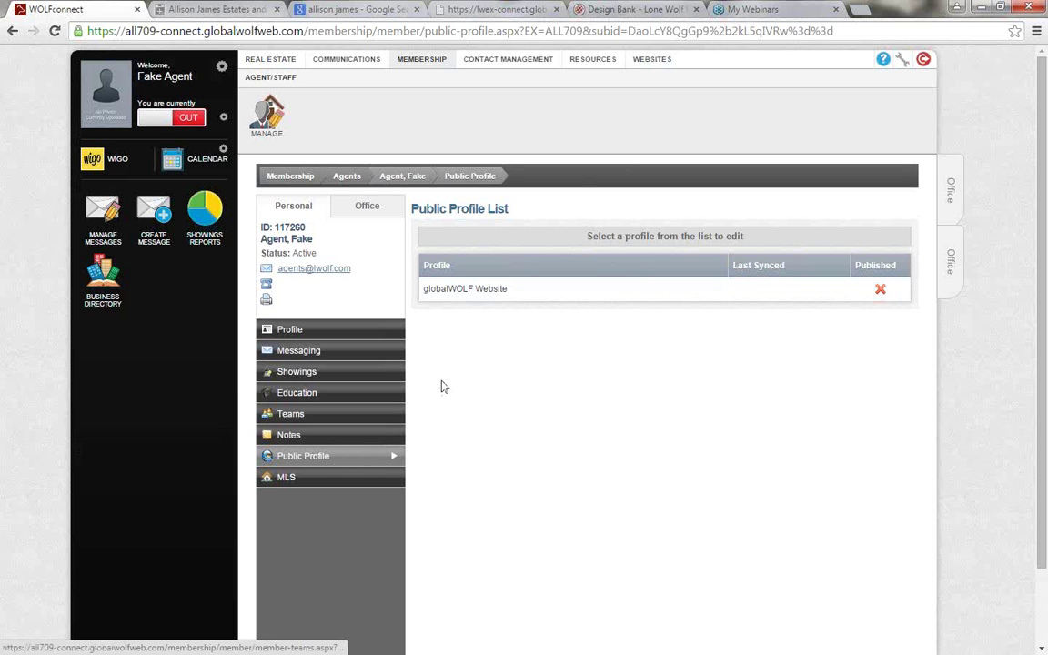
pyautogui.click(536, 296)
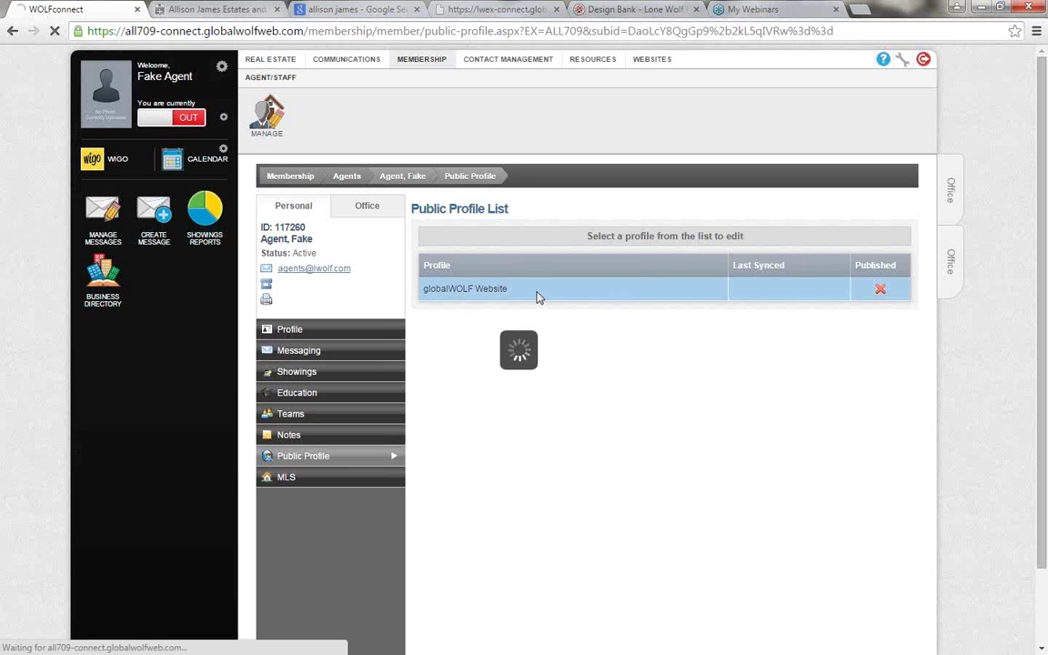
pyautogui.doubleClick(600, 285)
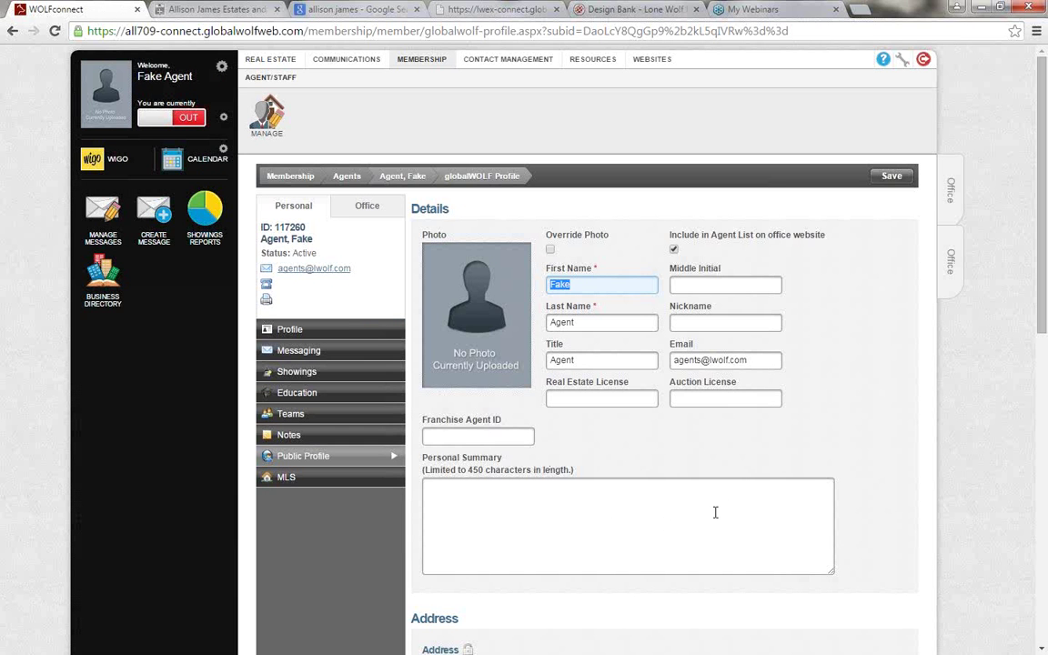
# Review the address and phone number fields of the agent's public profile
pyautogui.scroll(-5, 743, 410)
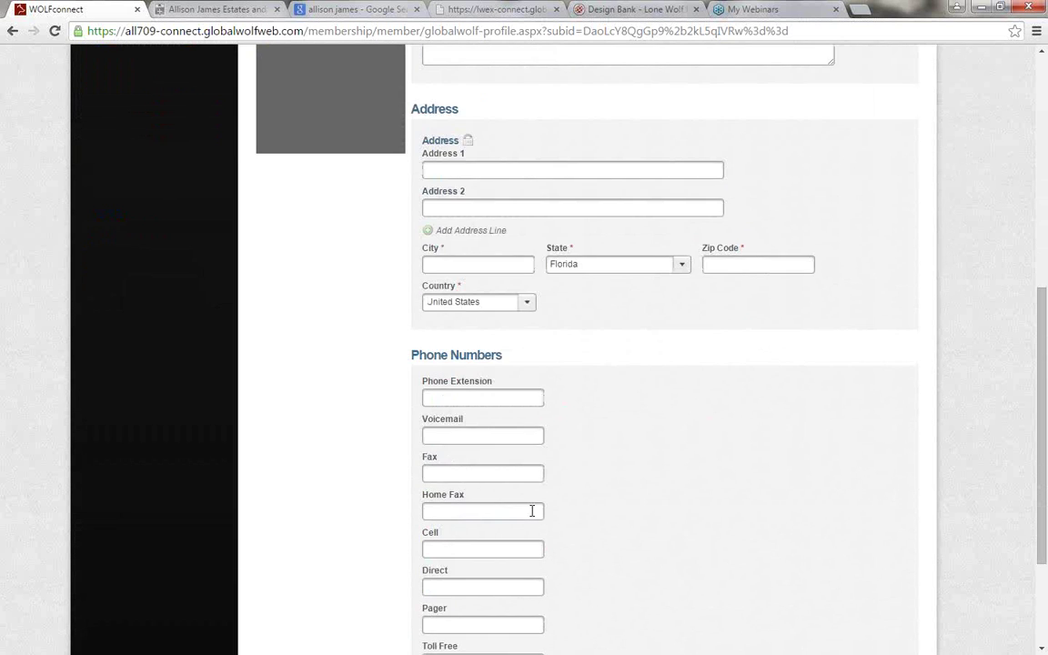
pyautogui.scroll(-2, 550, 423)
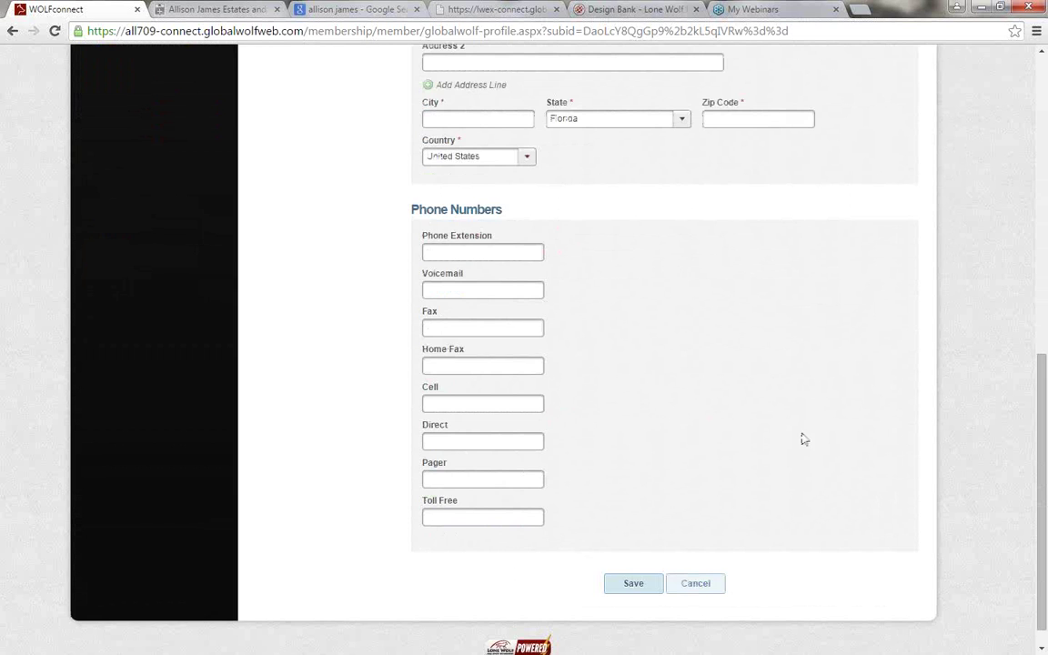
pyautogui.scroll(5, 884, 412)
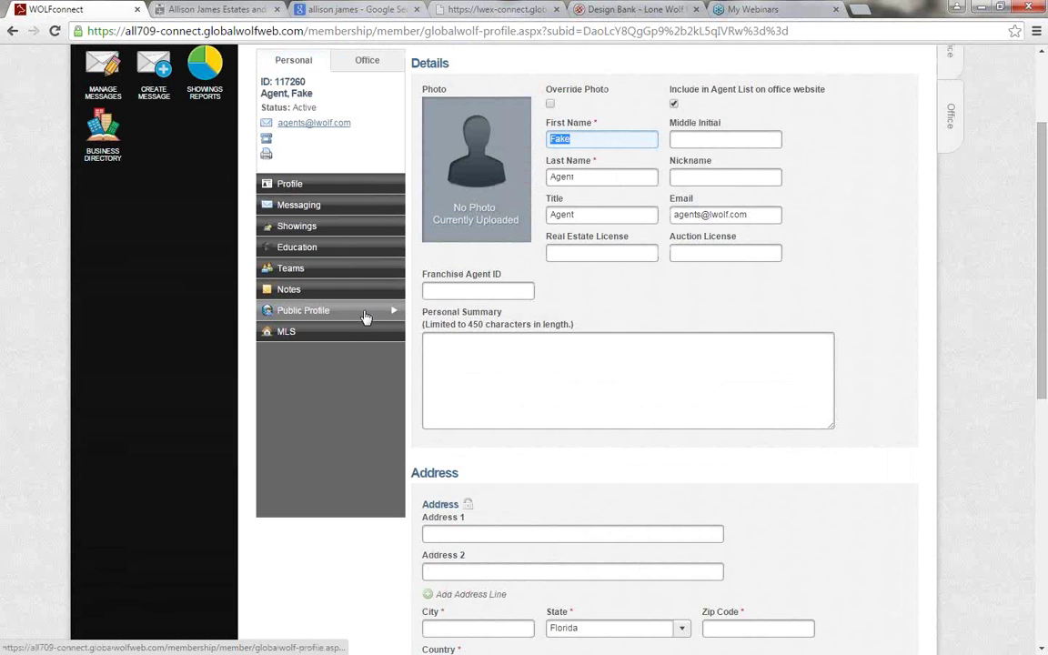
pyautogui.scroll(2, 632, 393)
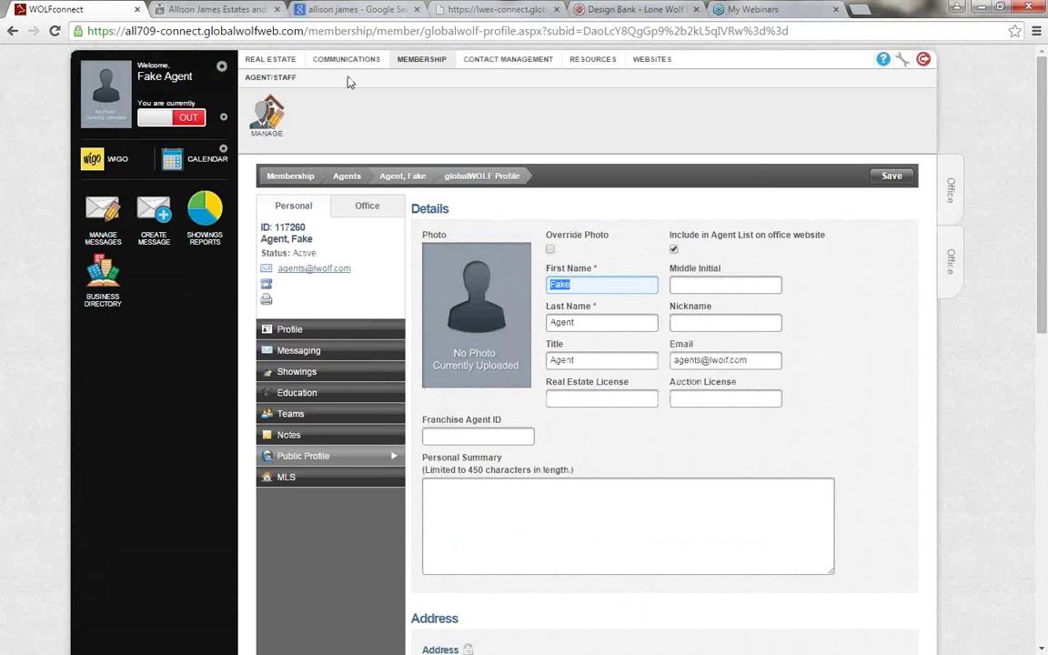
# Open the listings management page without saving the public profile, and view the fields that listings can be searched by
pyautogui.click(259, 59)
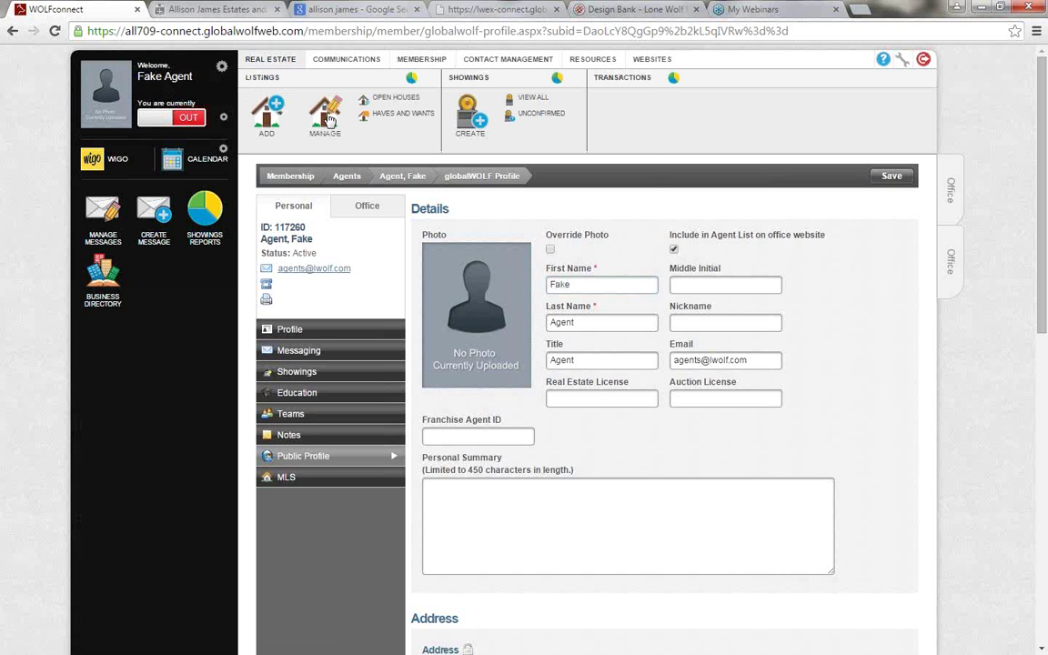
pyautogui.click(289, 105)
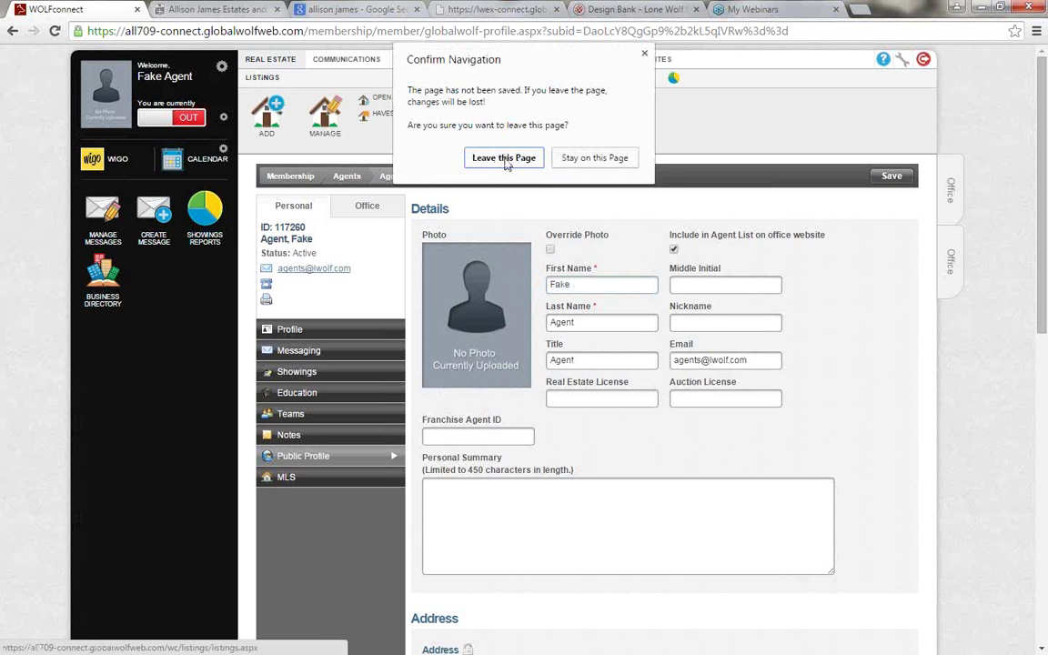
pyautogui.click(506, 159)
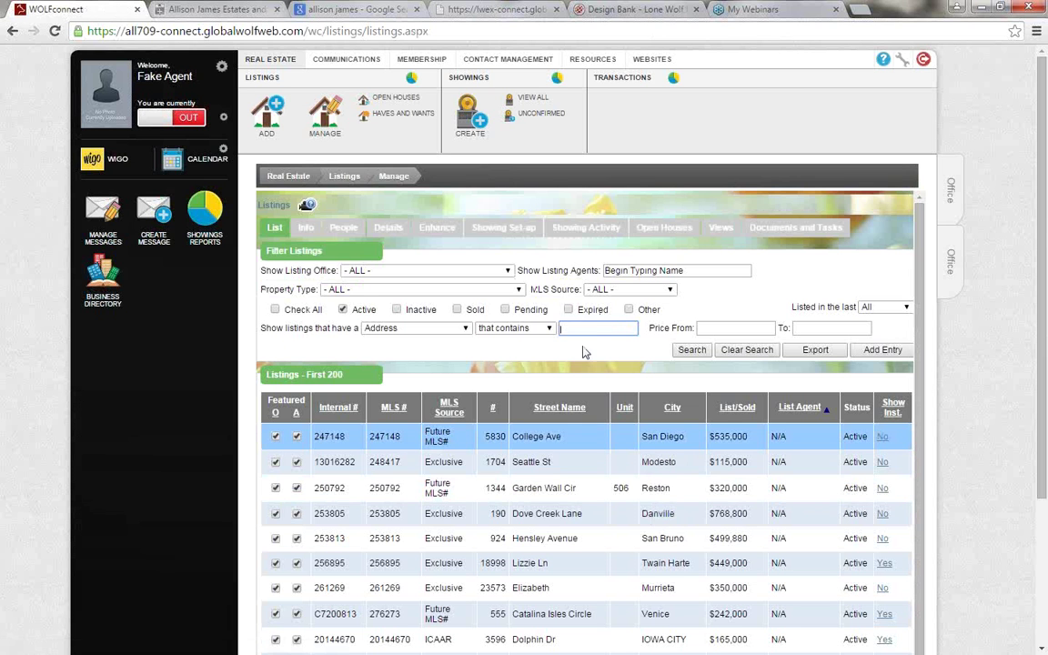
pyautogui.click(448, 329)
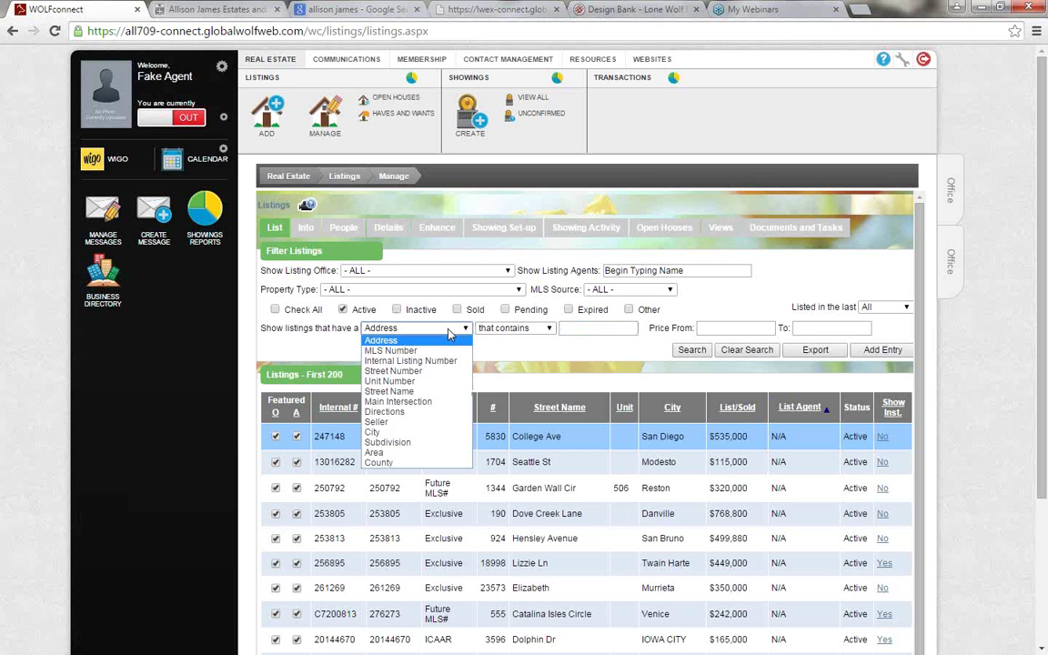
pyautogui.click(447, 329)
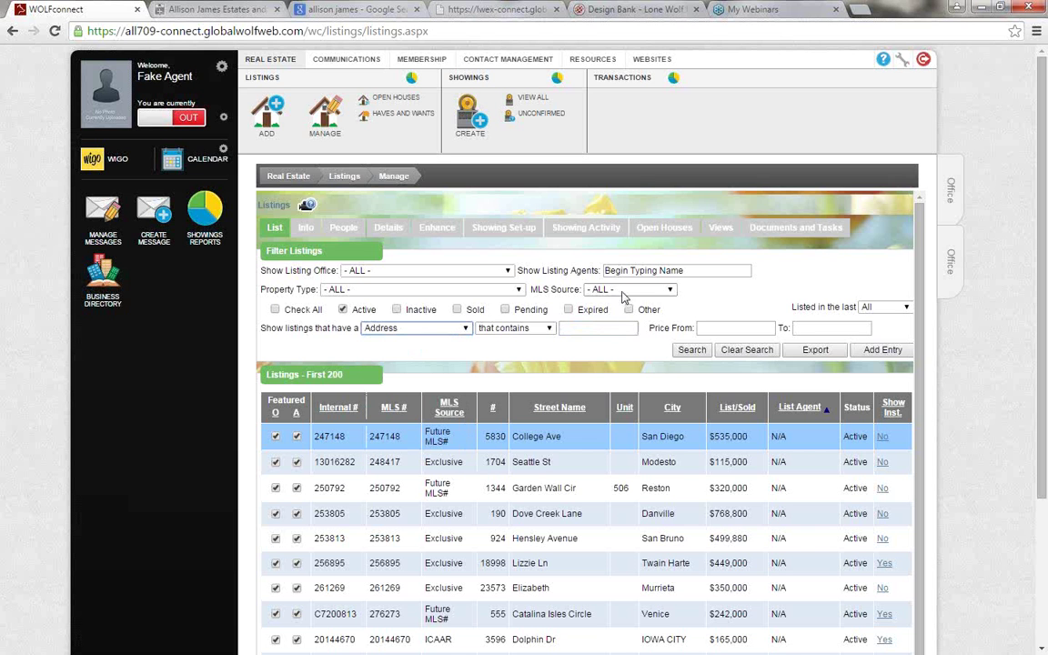
# Filter the active listings to those of the logged-in agent by entering the agent's name under Show Listing Agents
pyautogui.click(650, 269)
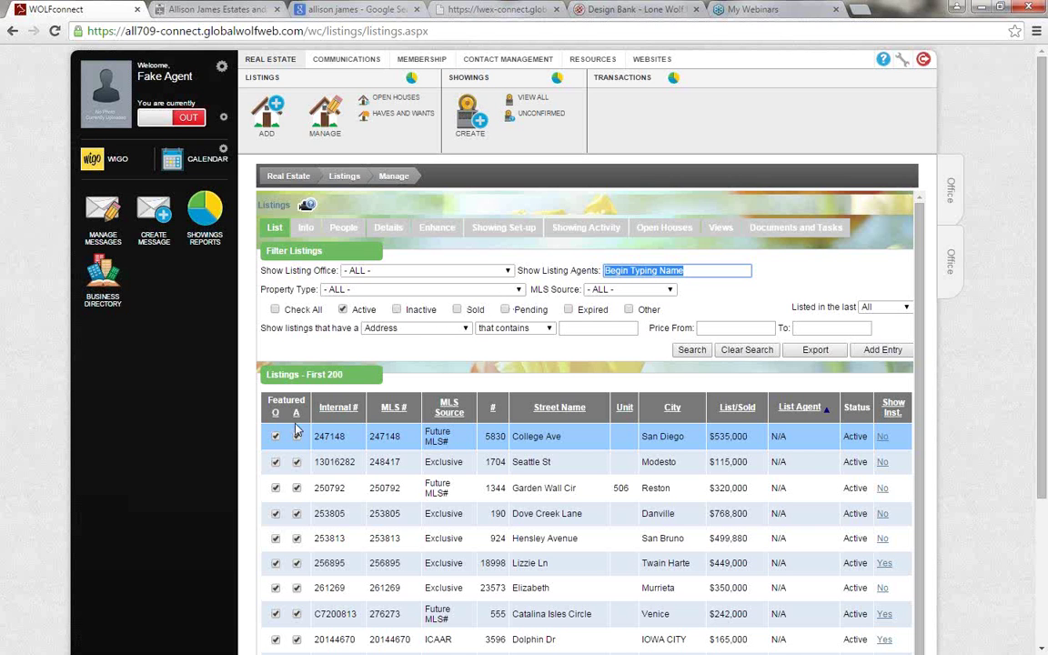
pyautogui.write('Fake')
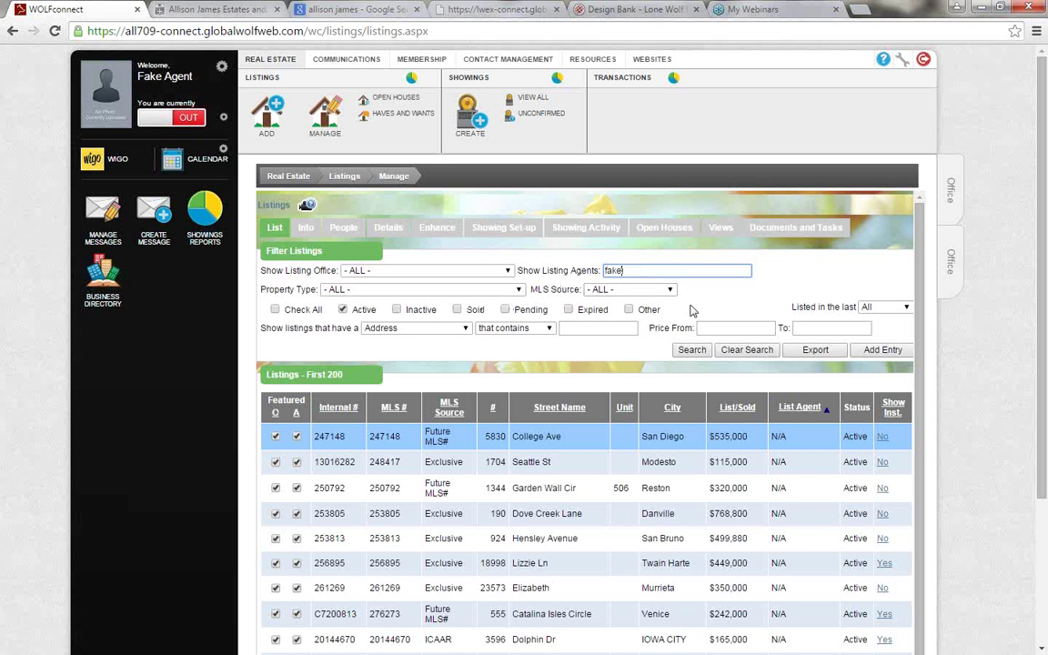
pyautogui.click(627, 299)
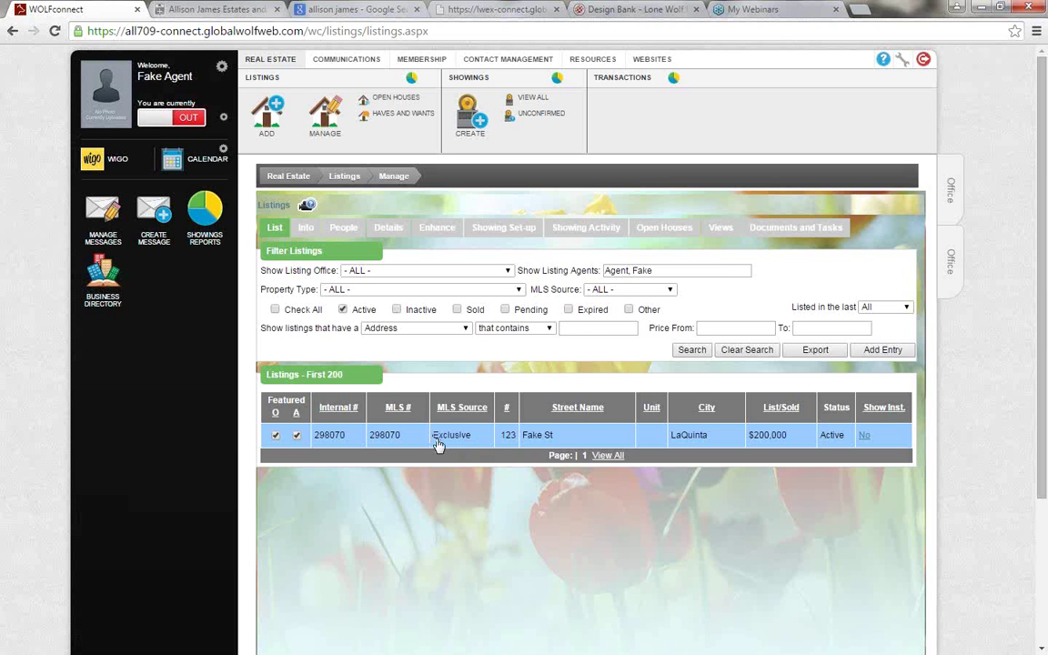
# Review the office and agent Featured options of the LaQuinta listing, then open its Info page and place the cursor in the Street field
pyautogui.click(276, 436)
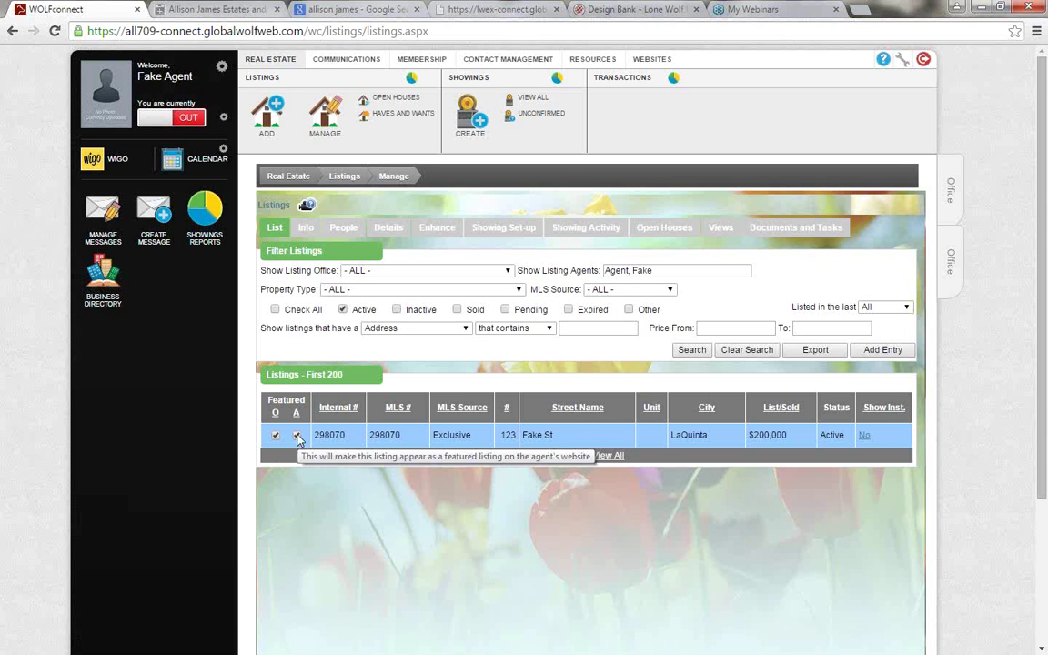
pyautogui.click(296, 436)
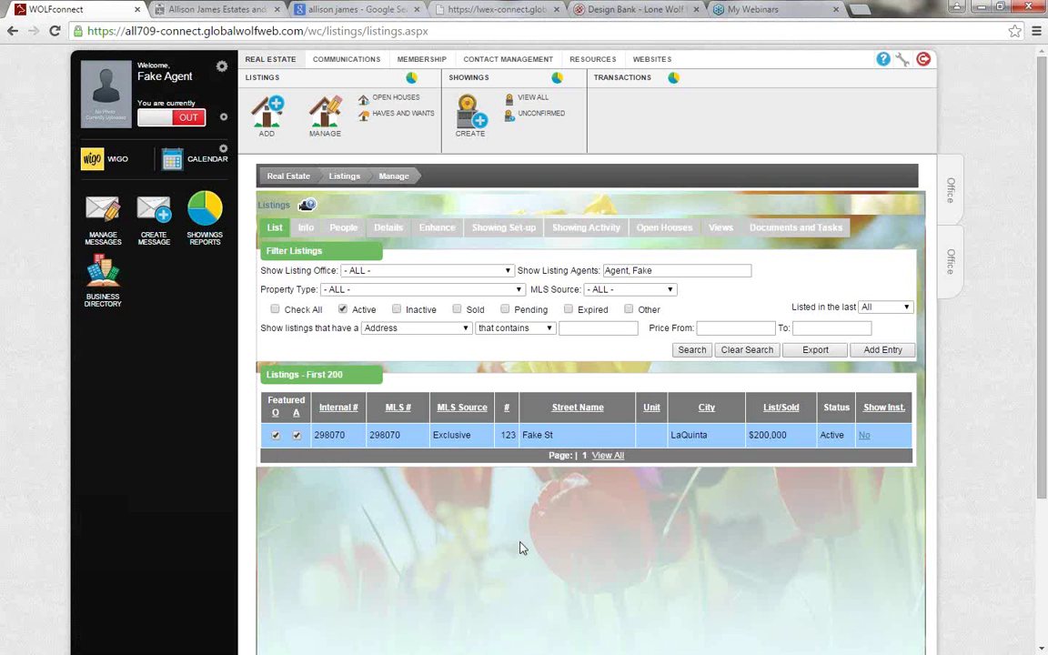
pyautogui.click(277, 437)
pyautogui.click(556, 441)
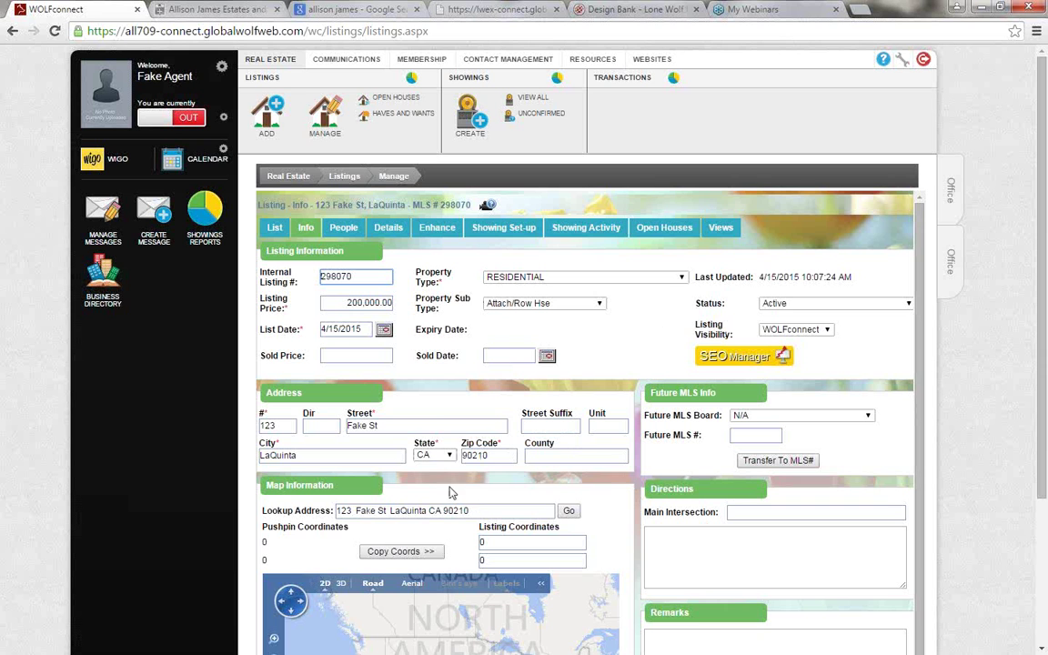
pyautogui.click(432, 425)
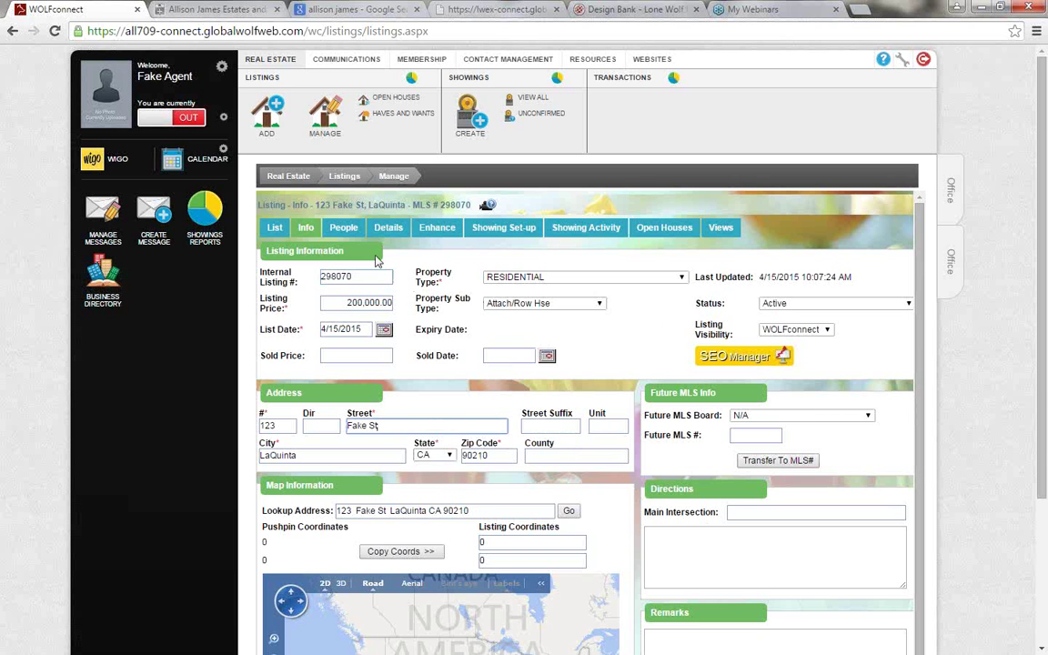
# Open the SEO Manager for the LaQuinta listing and compare its SEO Title with the page titles of the other browser tabs
pyautogui.click(758, 362)
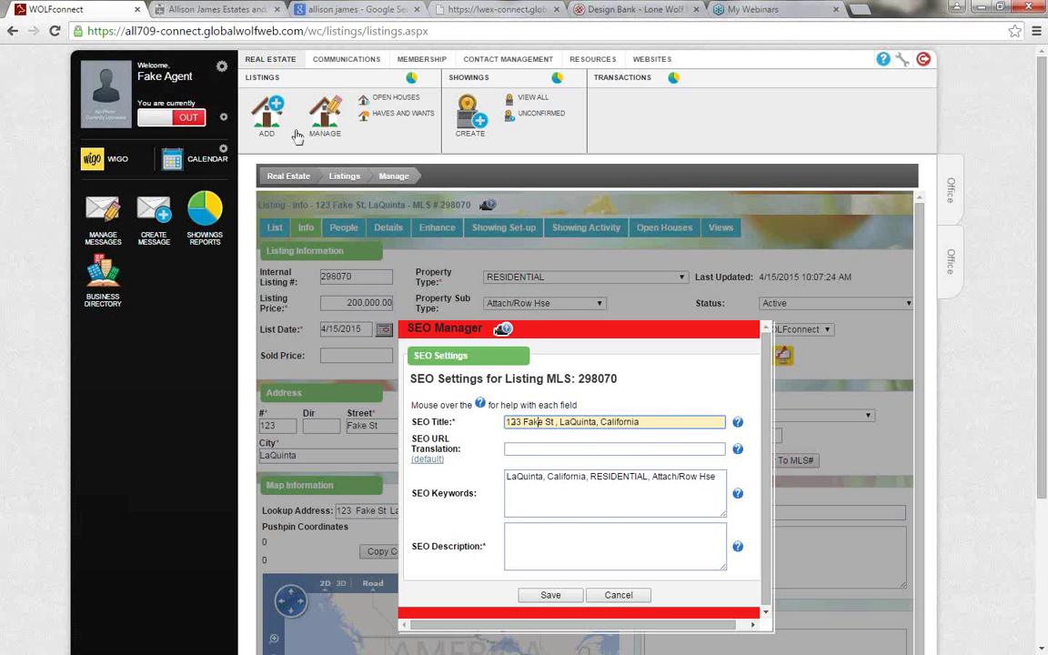
pyautogui.click(358, 7)
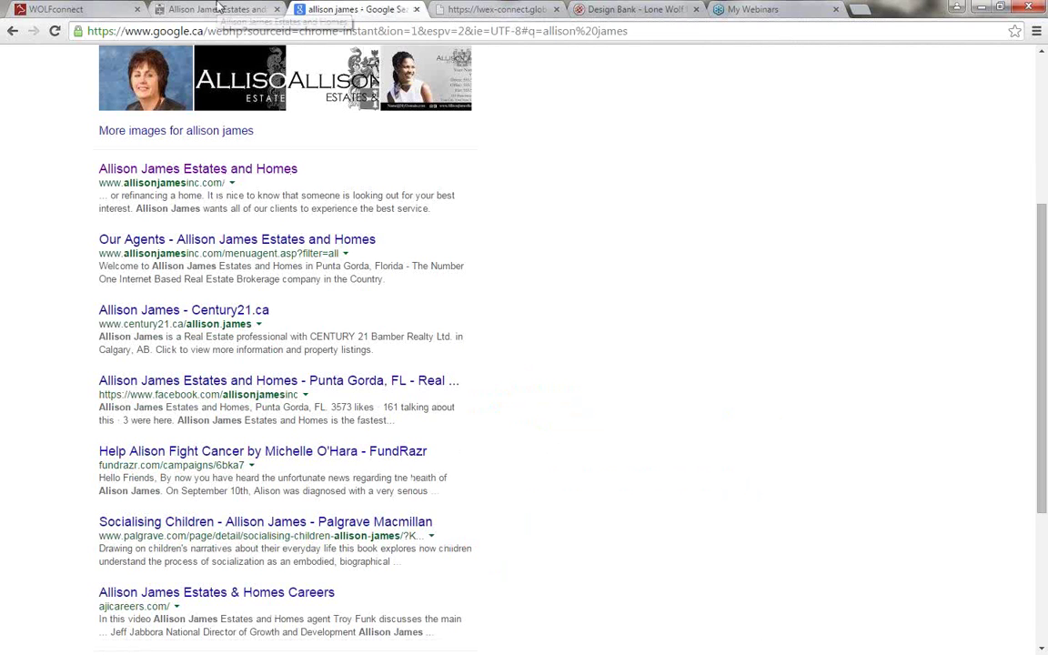
pyautogui.click(78, 9)
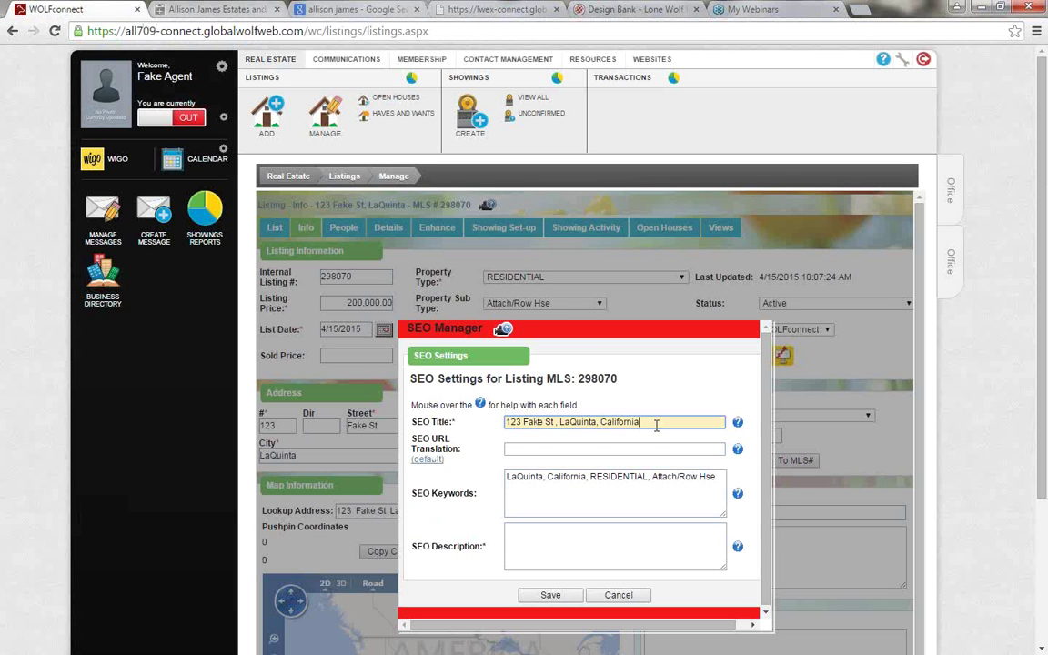
# Examine the Google results page's address as an example and set the SEO URL Translation to the listing's hyphenated lowercase house number and street
pyautogui.click(540, 450)
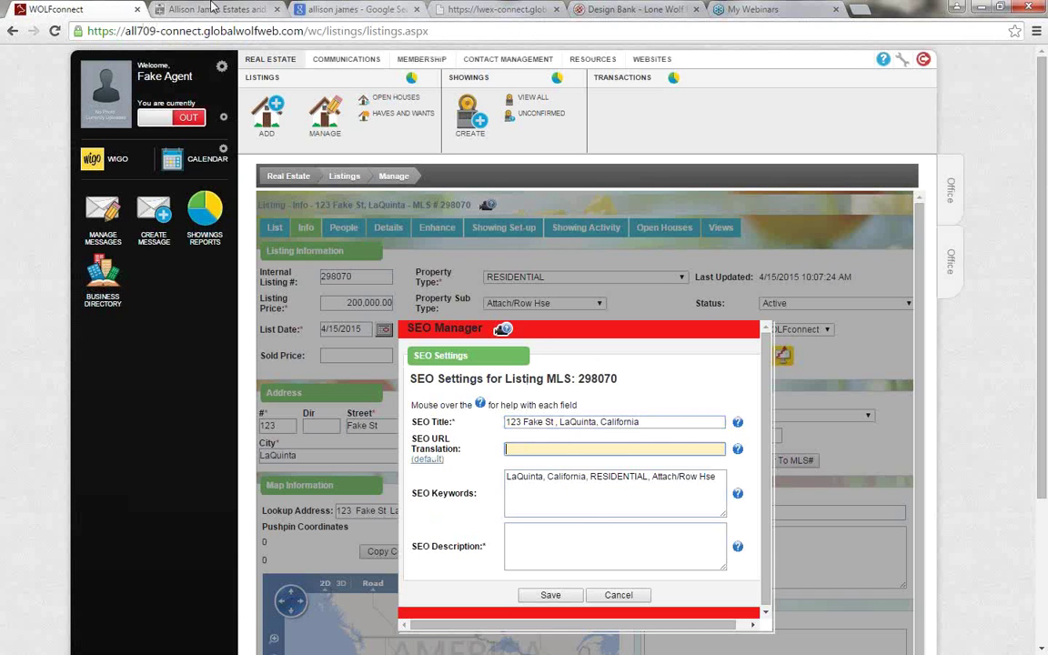
pyautogui.click(334, 7)
pyautogui.click(259, 30)
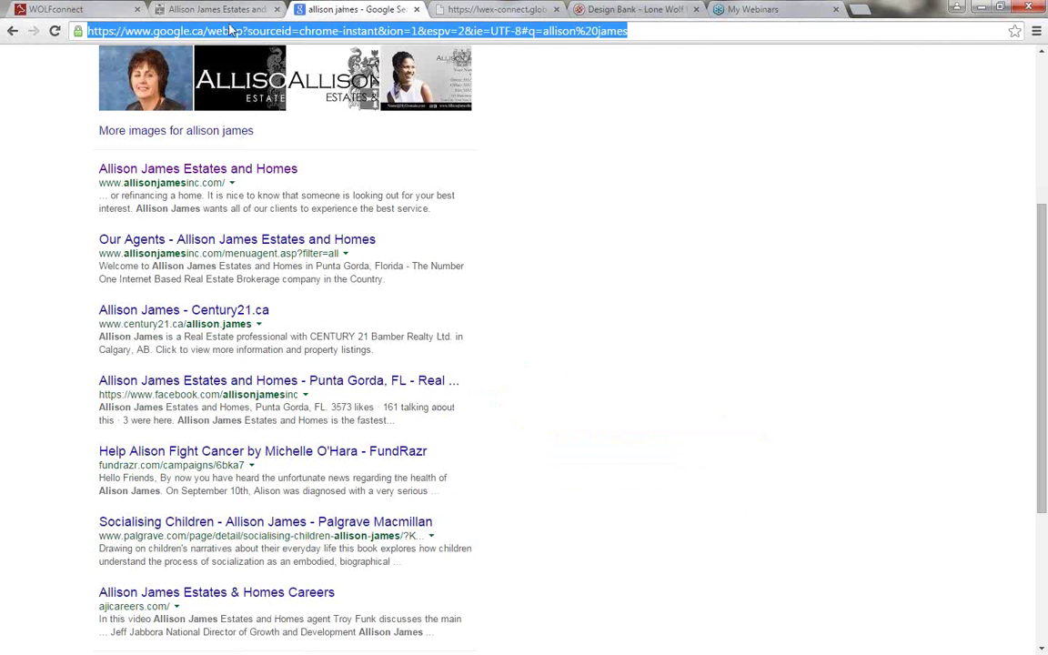
pyautogui.moveTo(207, 30); pyautogui.dragTo(629, 33)
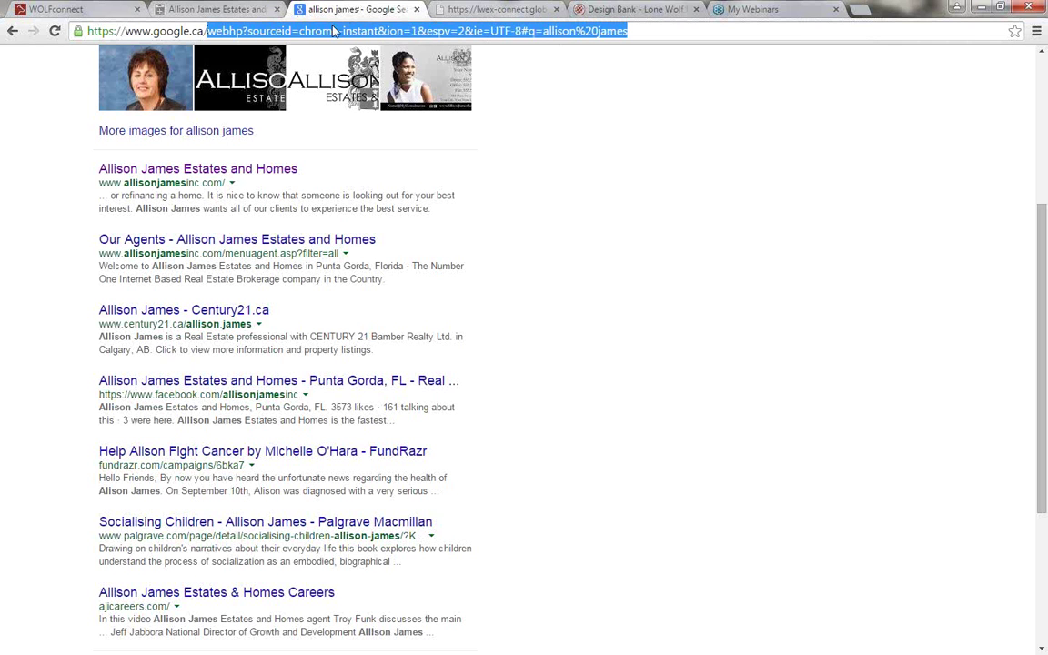
pyautogui.click(56, 9)
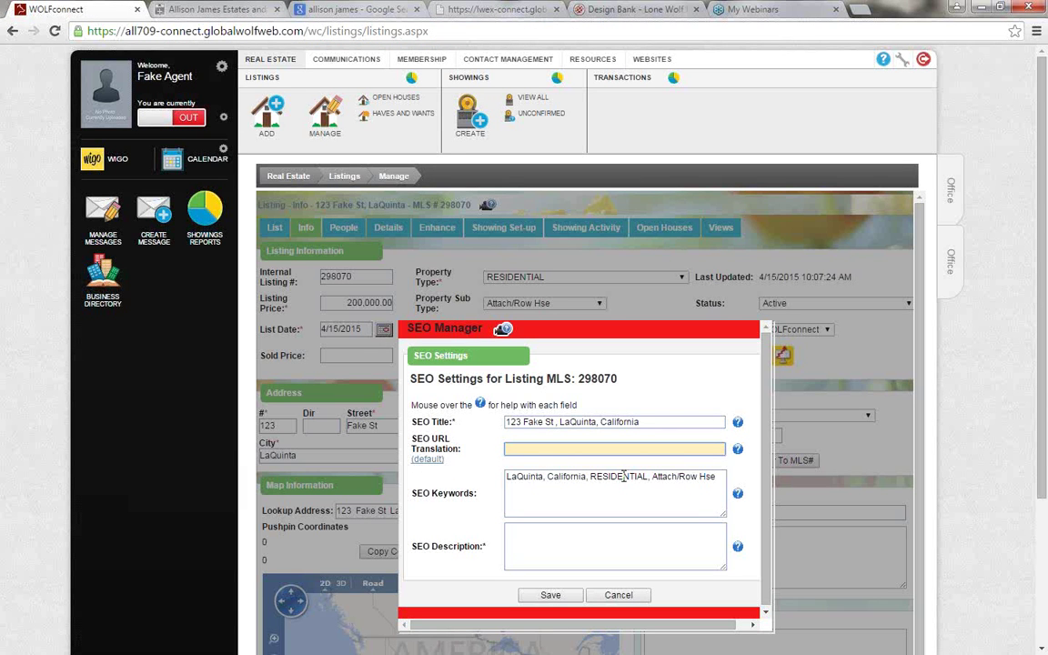
pyautogui.write('123-fake-street')
pyautogui.click(509, 449)
# Review the SEO Keywords, and compare the SEO Description field with the Google result descriptions and the Allison James website
pyautogui.click(595, 488)
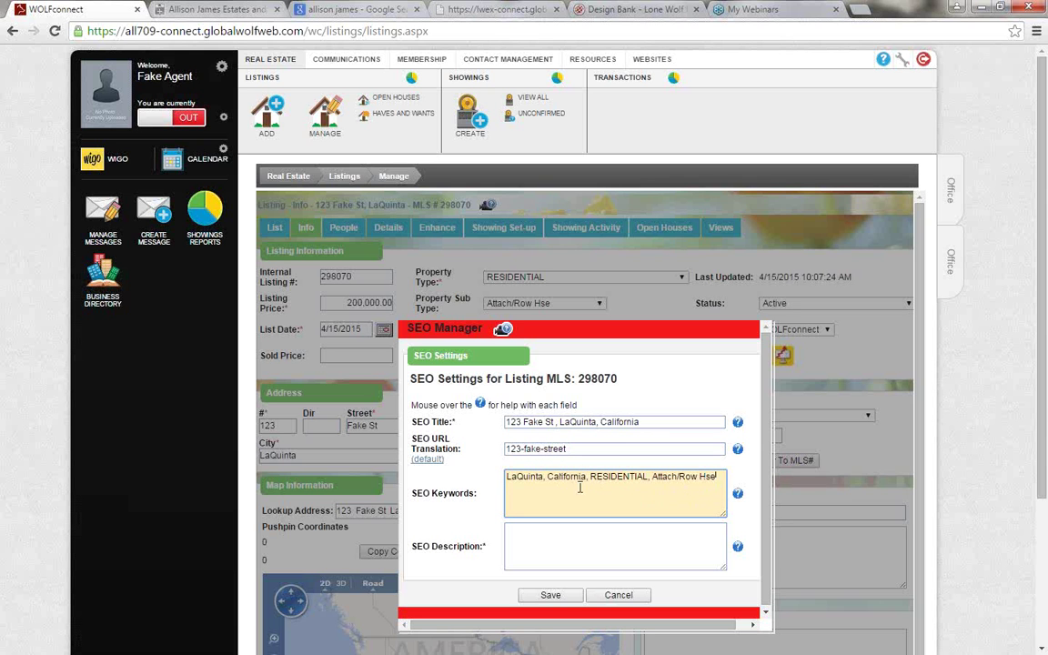
pyautogui.click(594, 537)
pyautogui.click(300, 9)
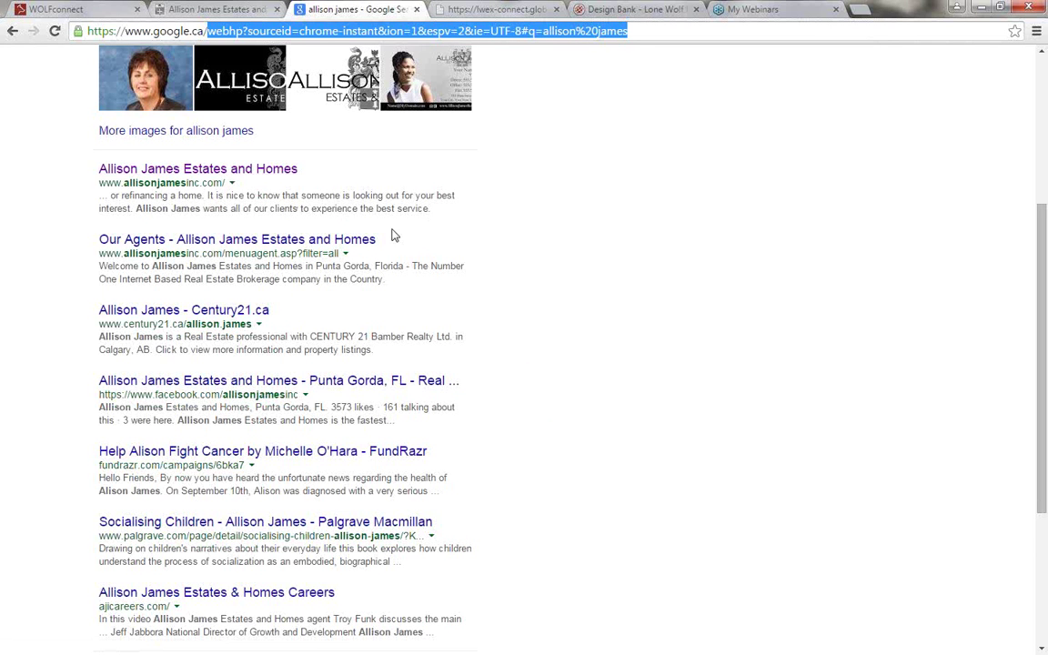
pyautogui.click(223, 10)
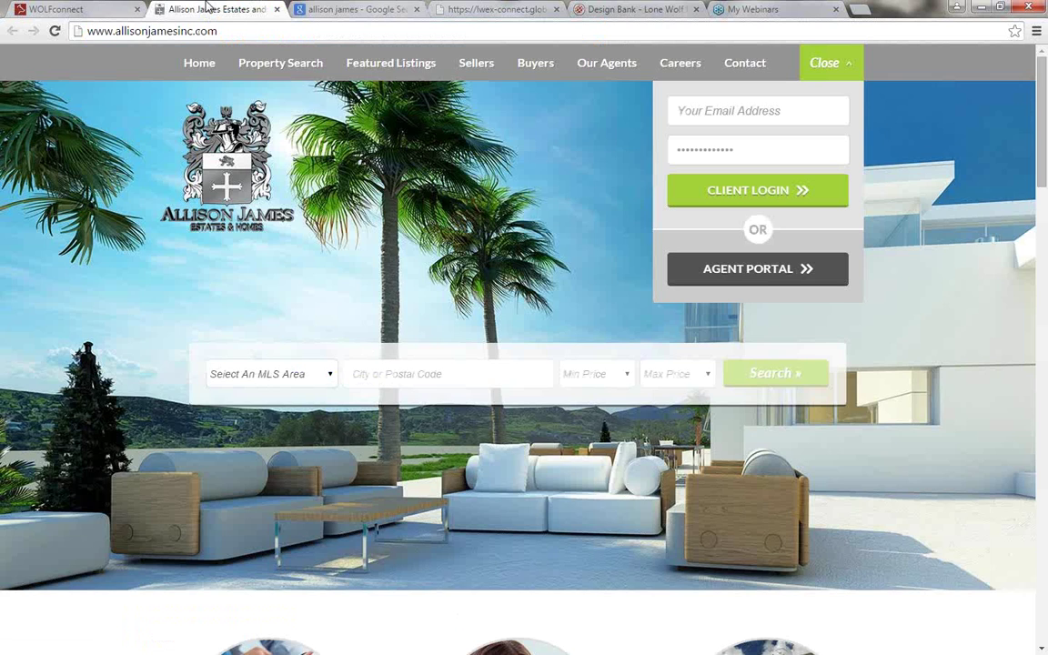
pyautogui.click(78, 9)
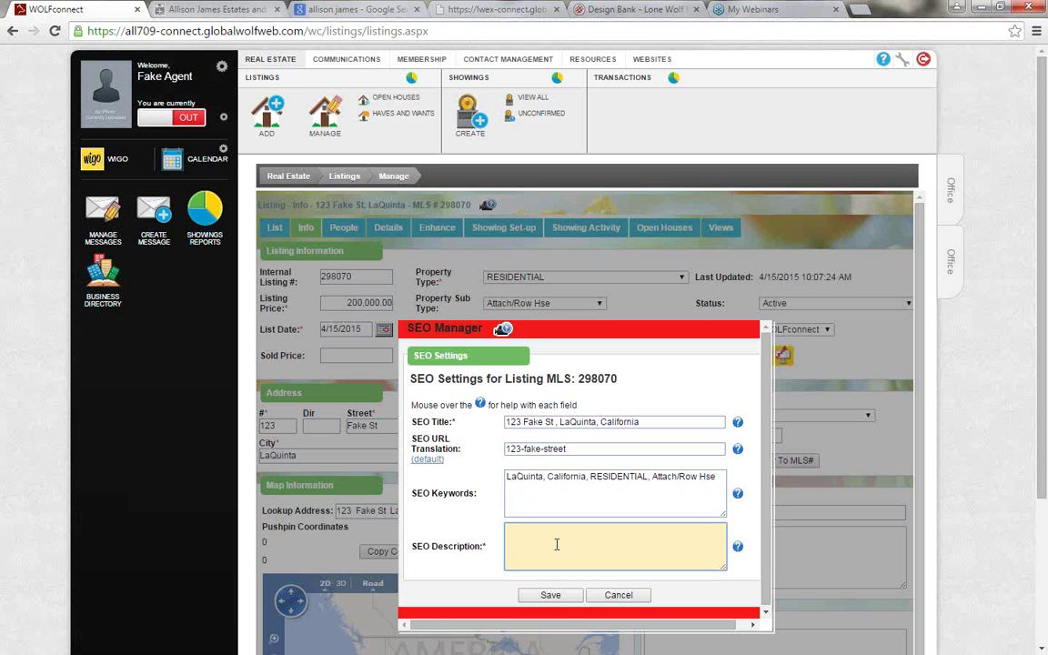
# Set the SEO Description to "beautiful home featuring 3 bedrooms and 2 bathrooms!"
pyautogui.write('beautifukl ho')
pyautogui.press('BackSpace')
pyautogui.press('BackSpace')
pyautogui.write('l home featuring')
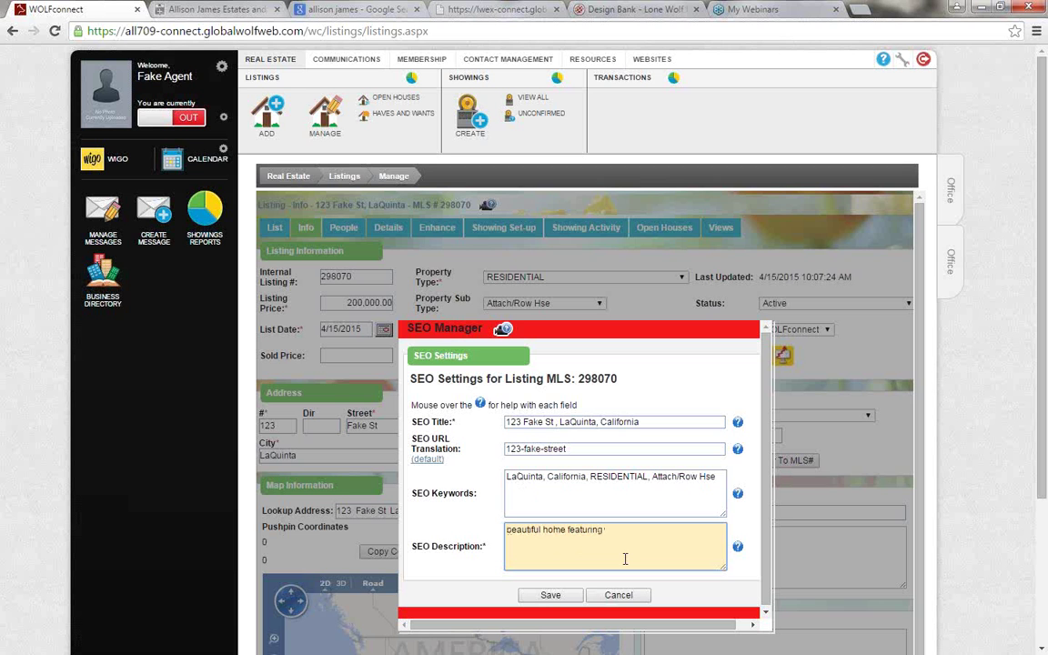
pyautogui.write(' 3 bedrooms and 2 bathrooms!')
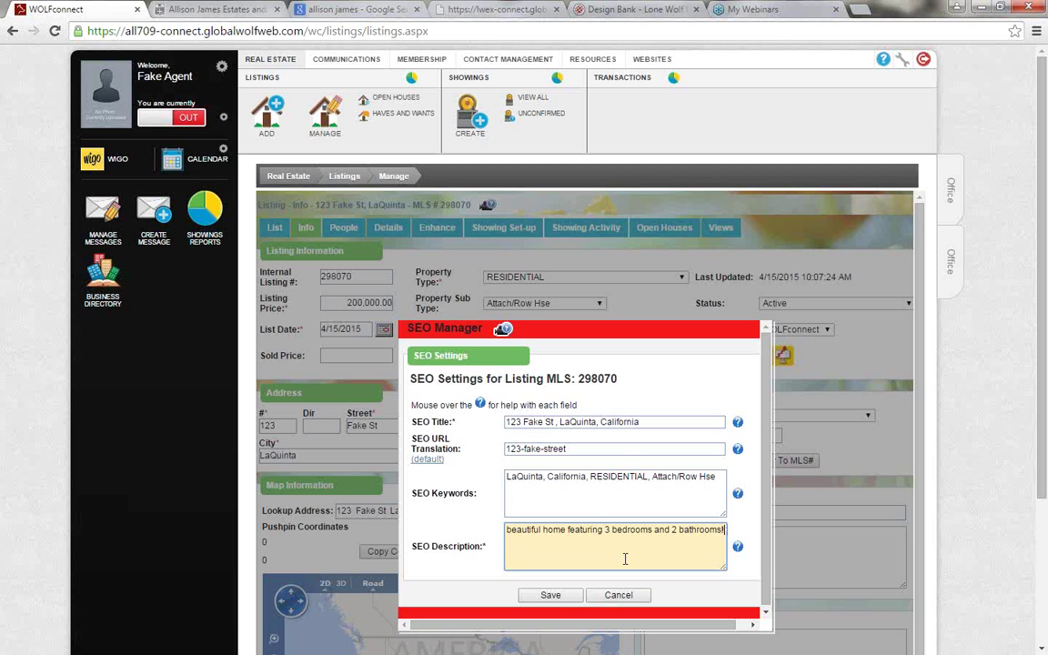
# Read the help for the SEO Title, URL Translation and Keywords fields, and save the listing's SEO settings
pyautogui.moveTo(739, 428)
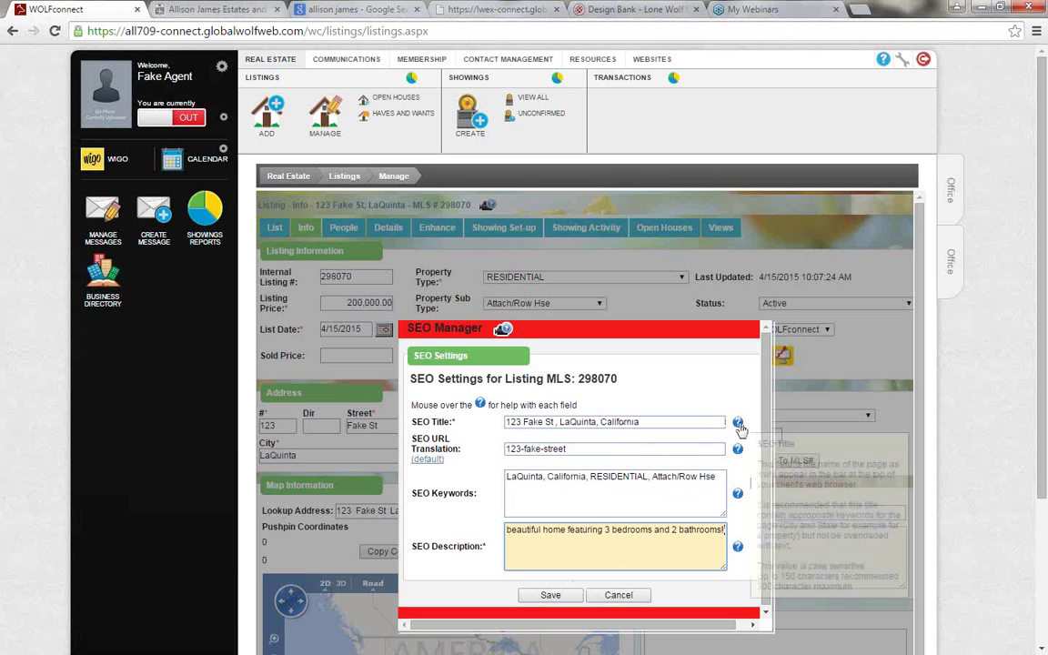
pyautogui.moveTo(737, 449)
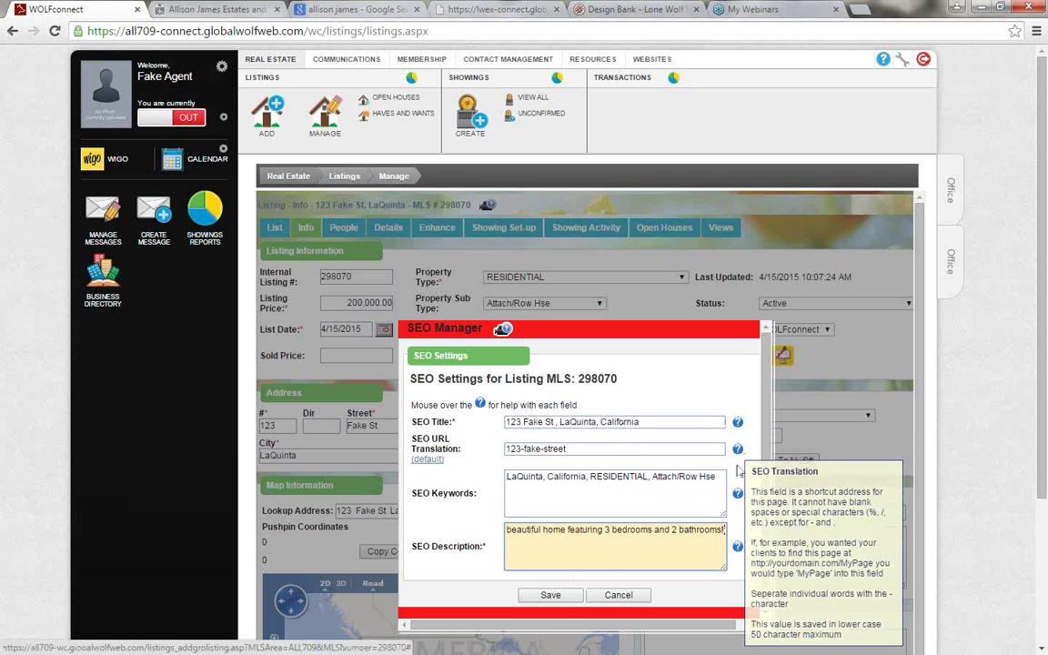
pyautogui.moveTo(737, 496)
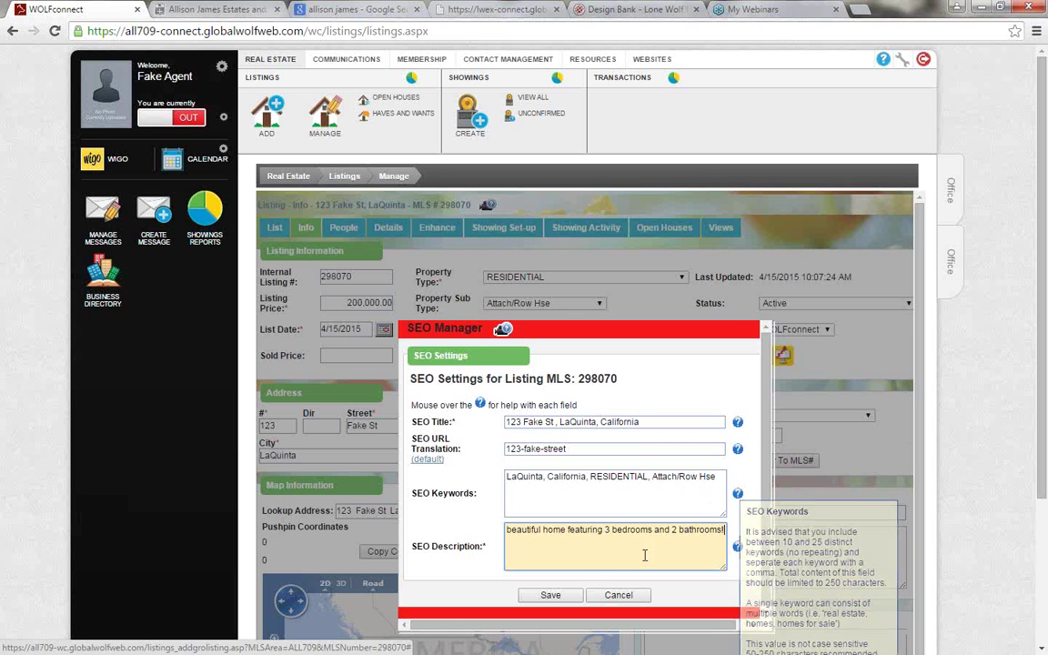
pyautogui.click(552, 595)
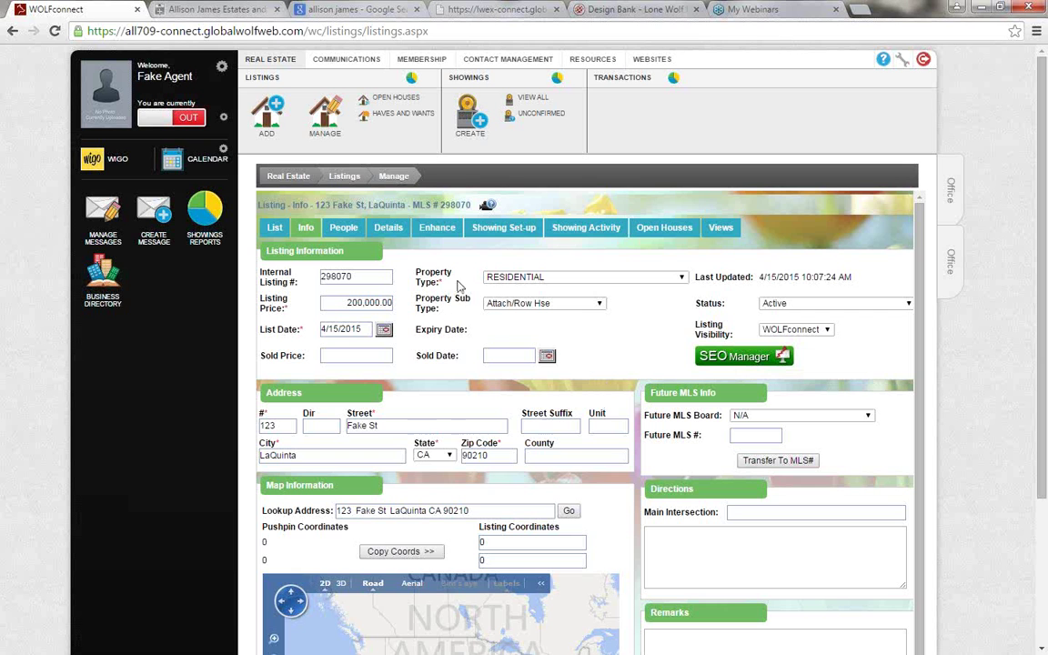
# Review the listing's agent, seller and tenant information, leaving the seller fields blank, and open the property Details page
pyautogui.click(347, 231)
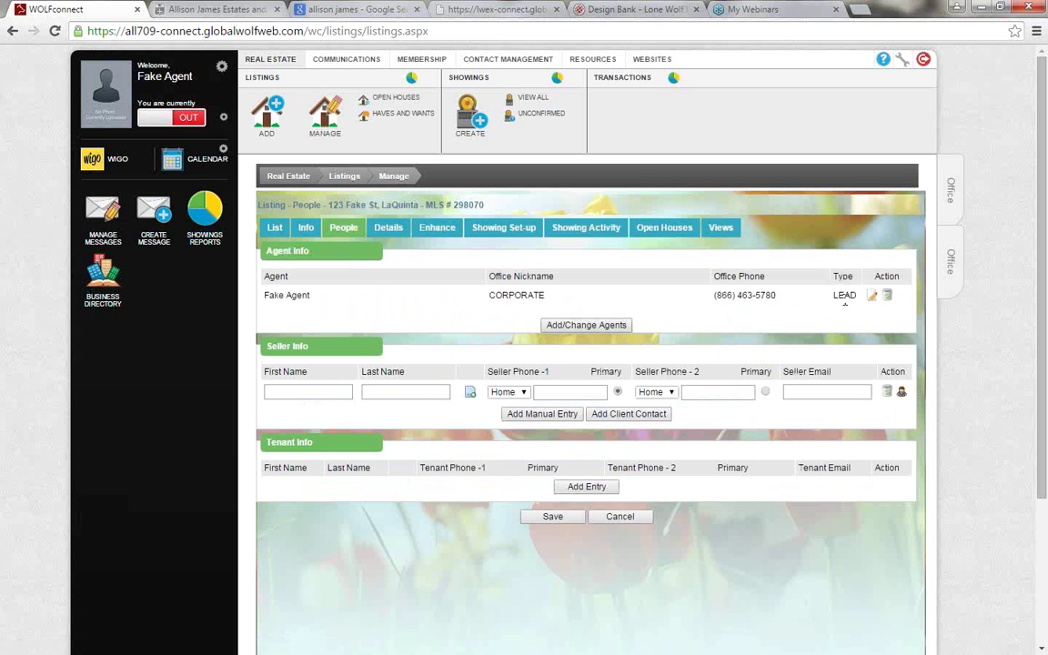
pyautogui.click(349, 395)
pyautogui.click(438, 392)
pyautogui.click(715, 391)
pyautogui.click(401, 232)
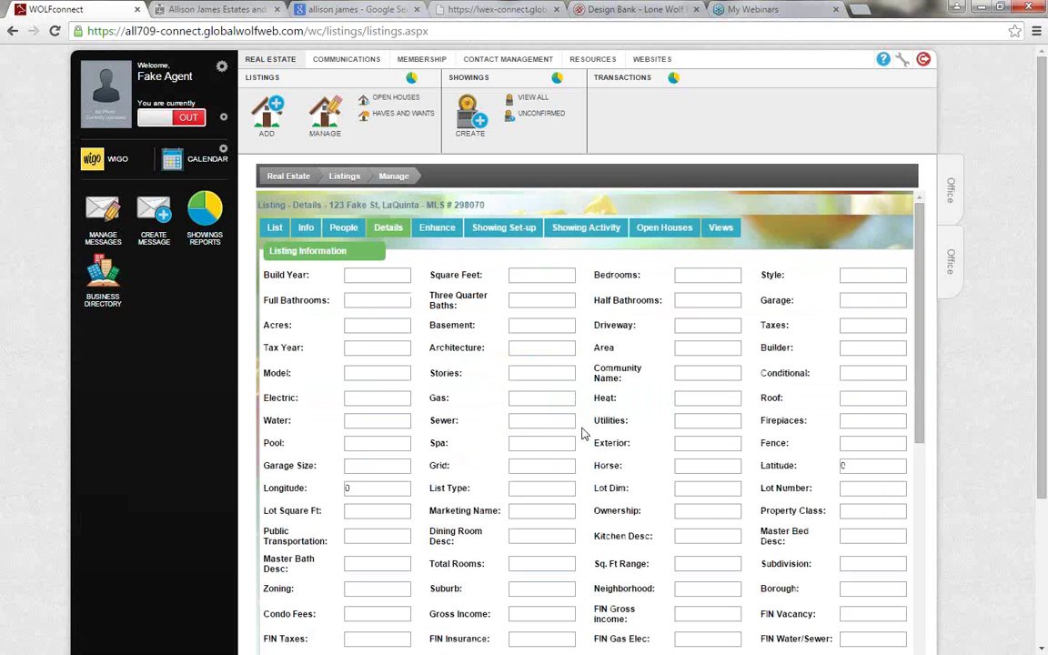
# Review the Listing Information and Dimensions fields on the listing's Details page
pyautogui.scroll(-2, 582, 435)
pyautogui.scroll(-2, 582, 438)
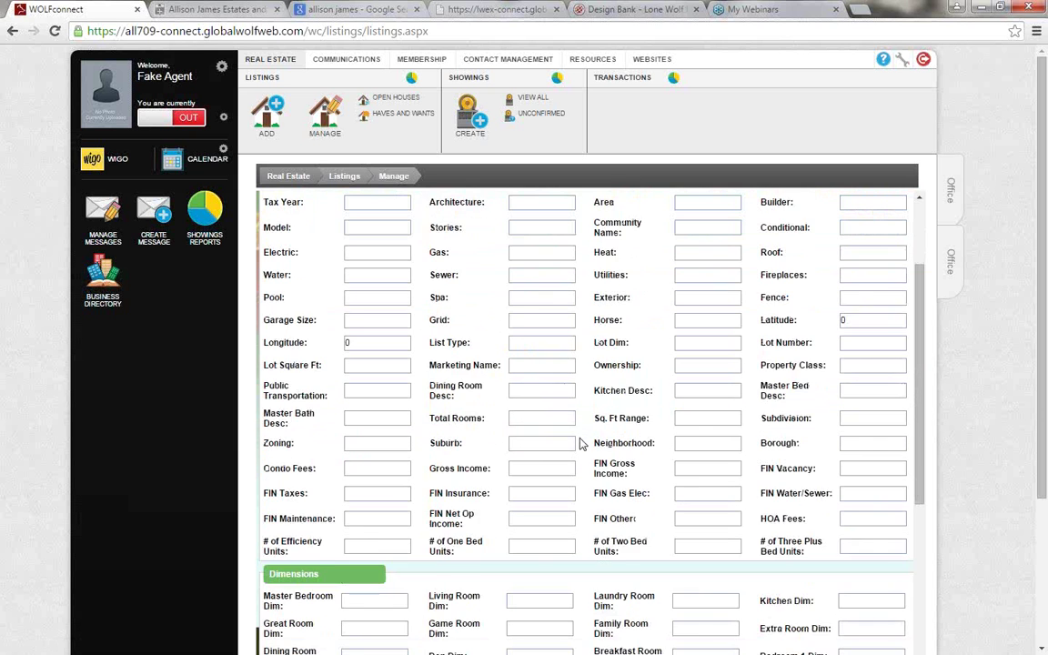
pyautogui.scroll(4, 582, 443)
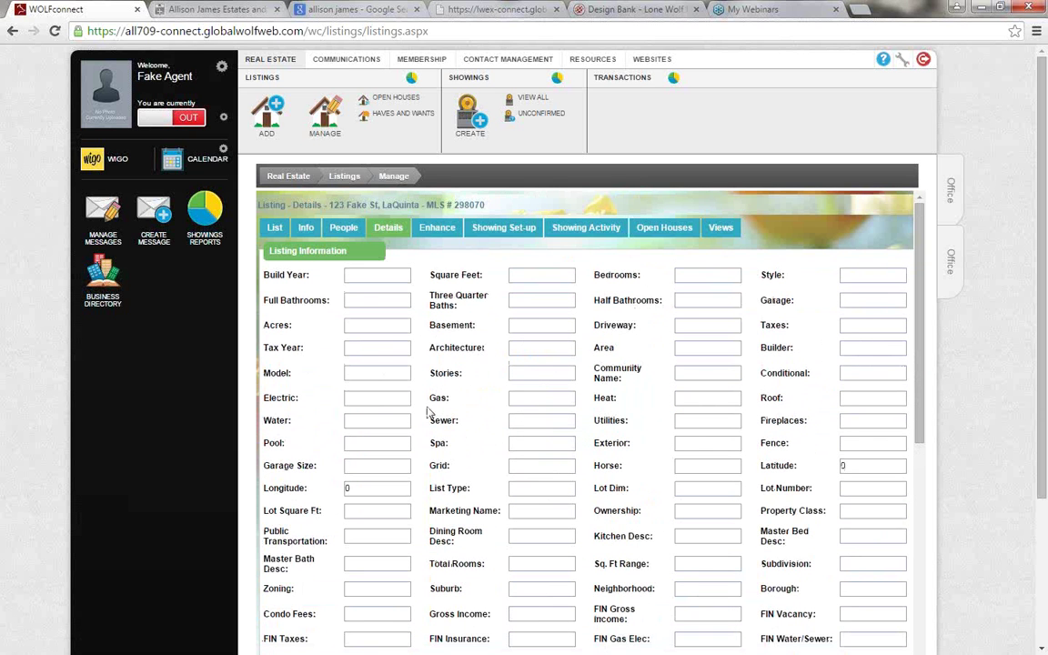
# Open the listing's Enhance page and review its feature description, embed video code, photo and virtual tour sections
pyautogui.click(449, 230)
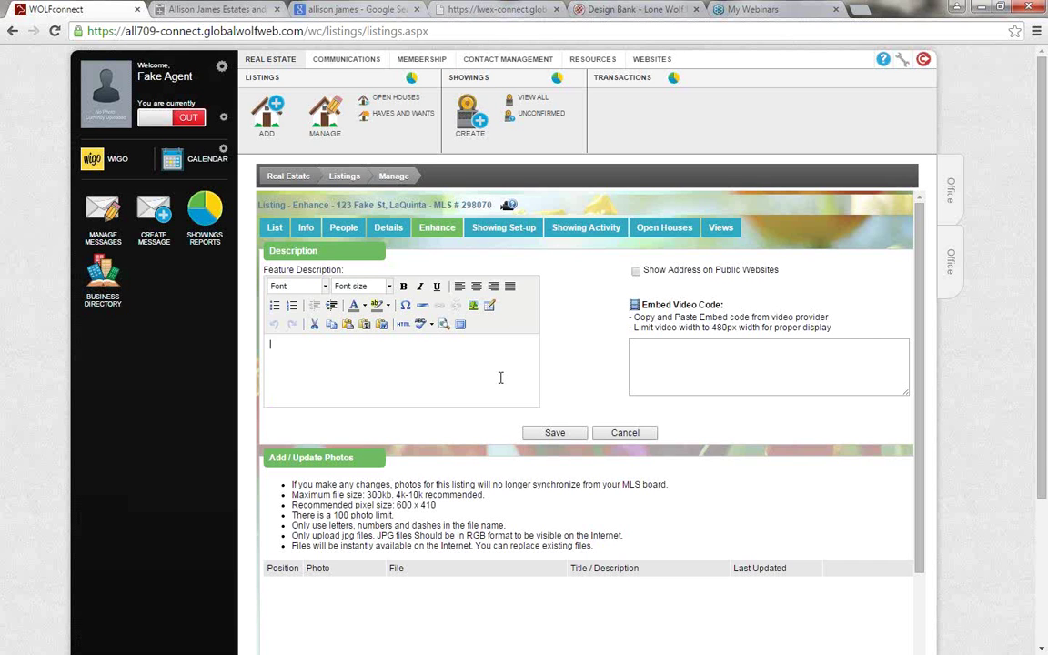
pyautogui.scroll(-1, 423, 496)
pyautogui.scroll(-1, 487, 492)
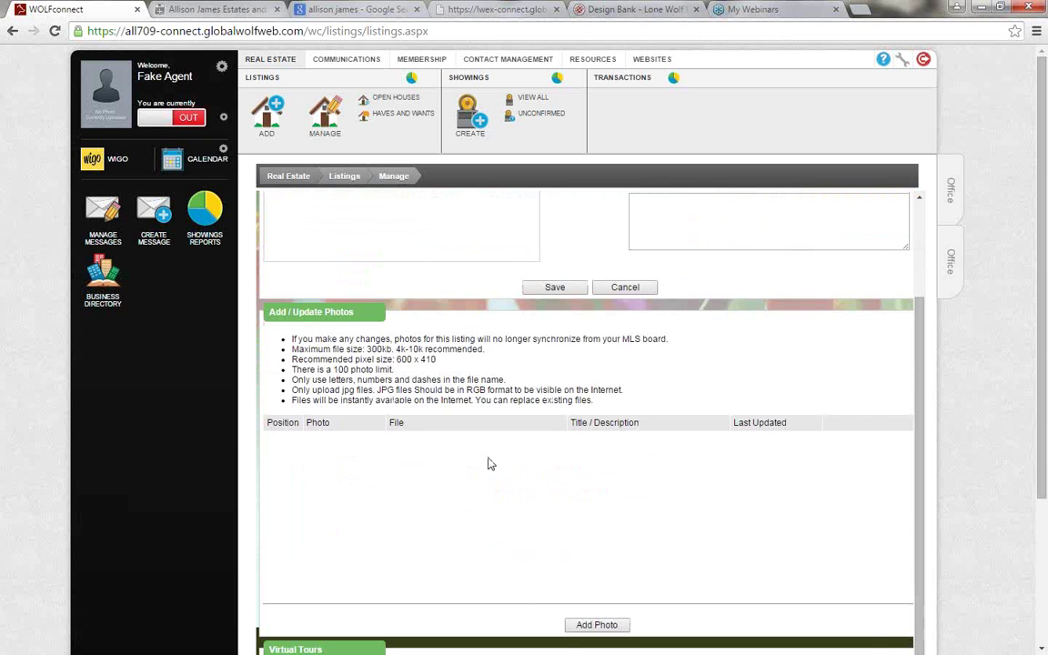
pyautogui.scroll(-1, 486, 461)
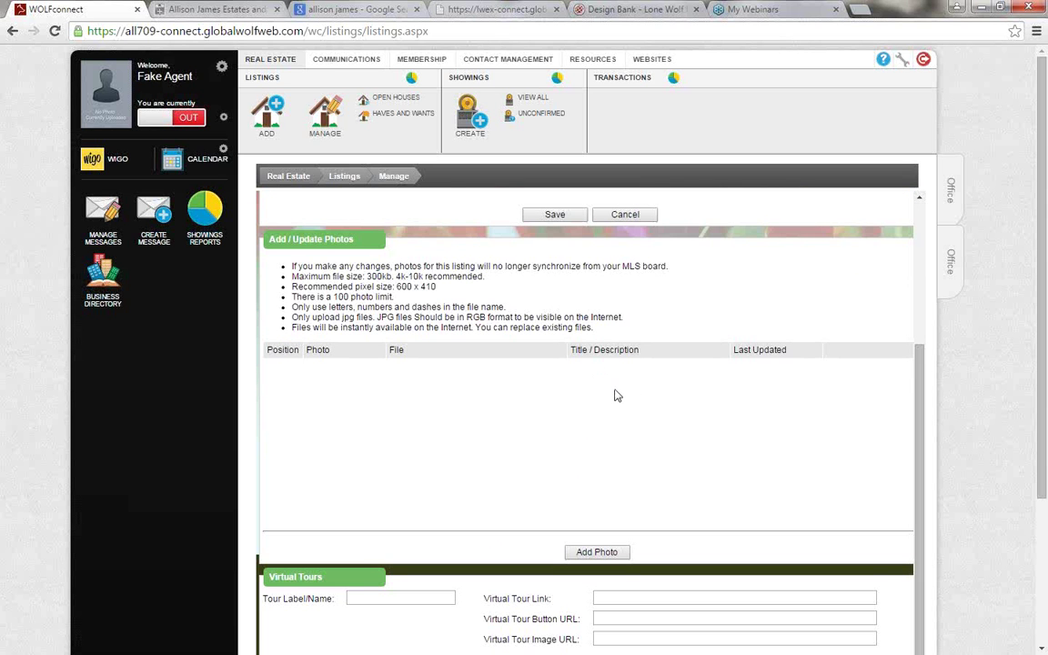
pyautogui.scroll(-1, 613, 394)
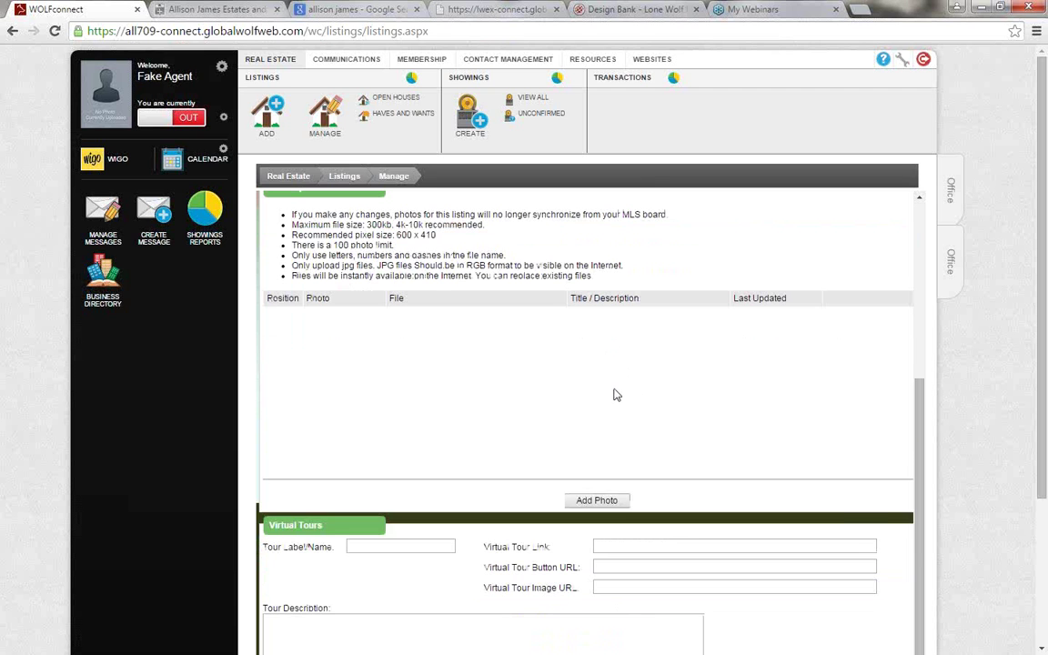
pyautogui.scroll(-3, 613, 394)
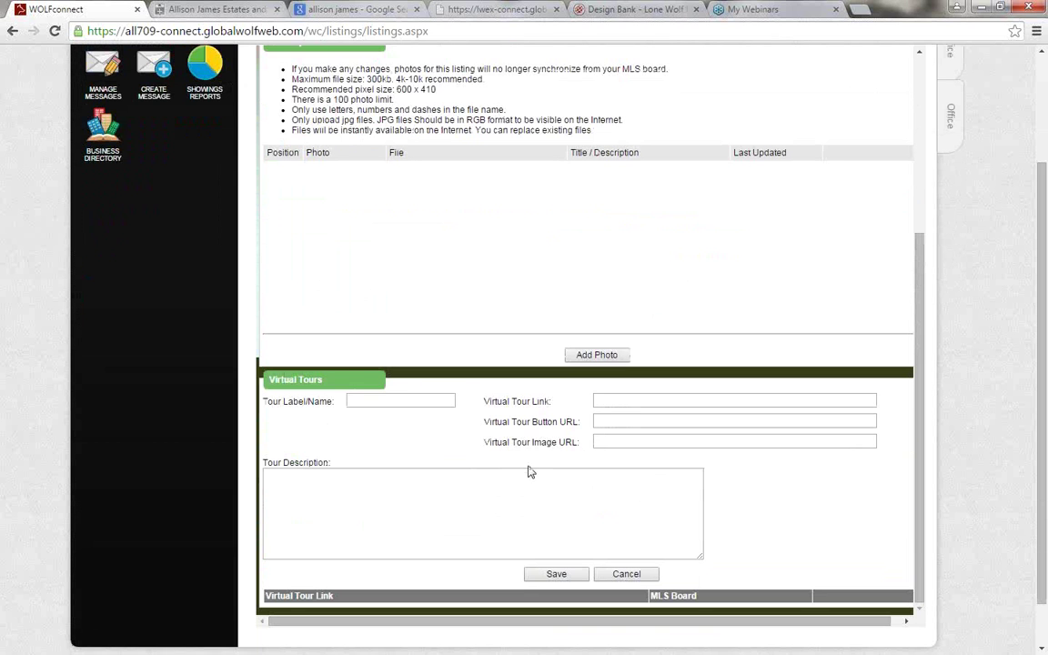
pyautogui.click(632, 401)
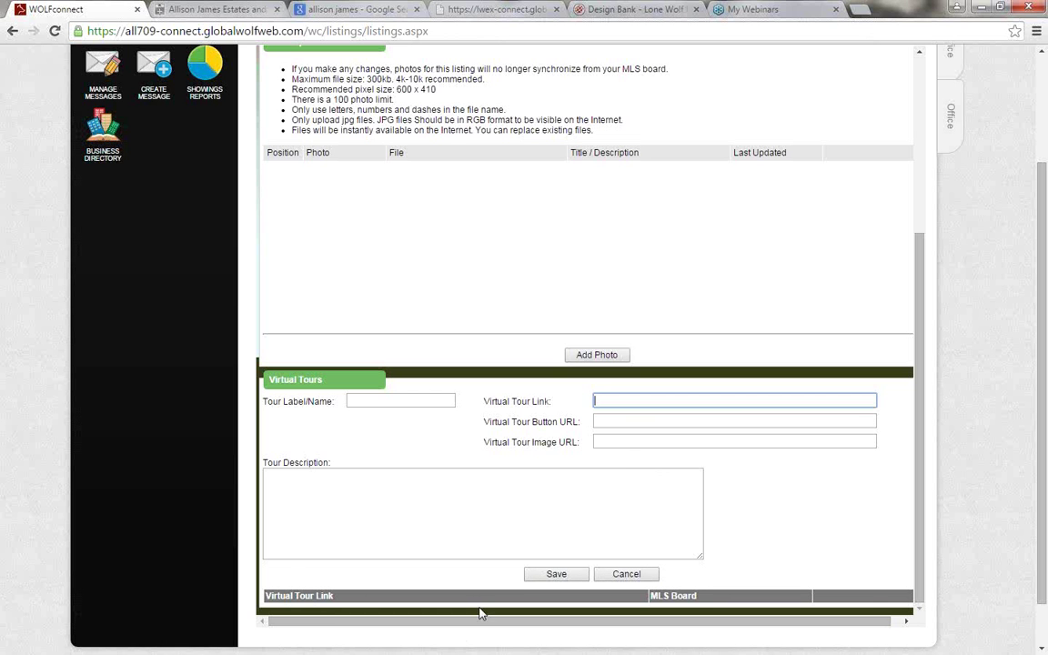
pyautogui.scroll(4, 492, 587)
pyautogui.scroll(1, 495, 579)
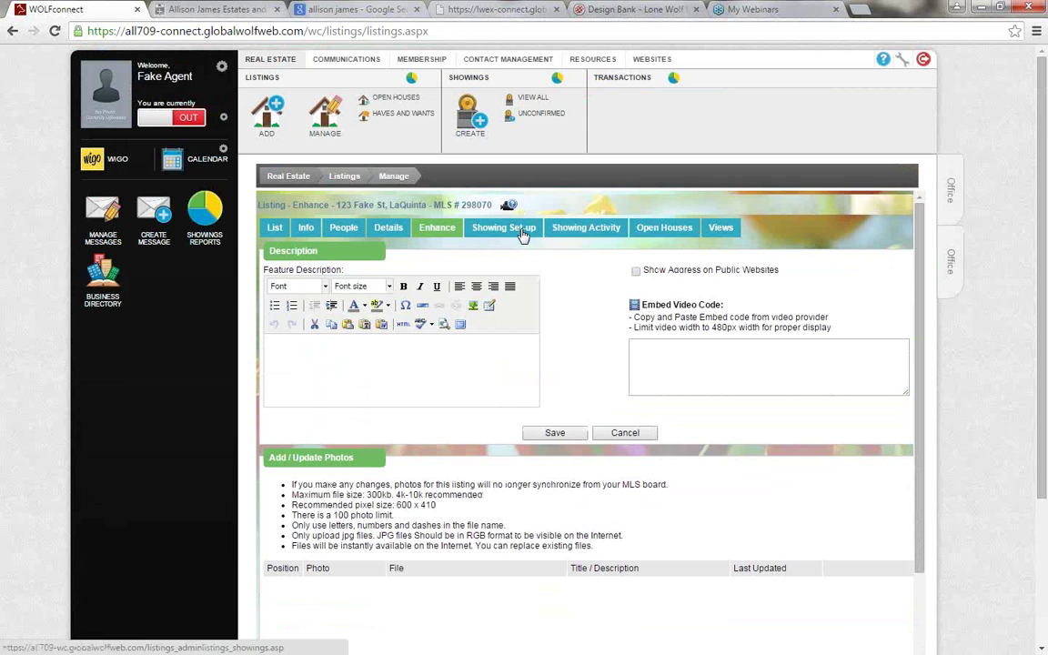
# Open the listing's Showing Set-up and review the lockbox, key code, occupancy, feature sheet and showing instruction fields
pyautogui.click(524, 232)
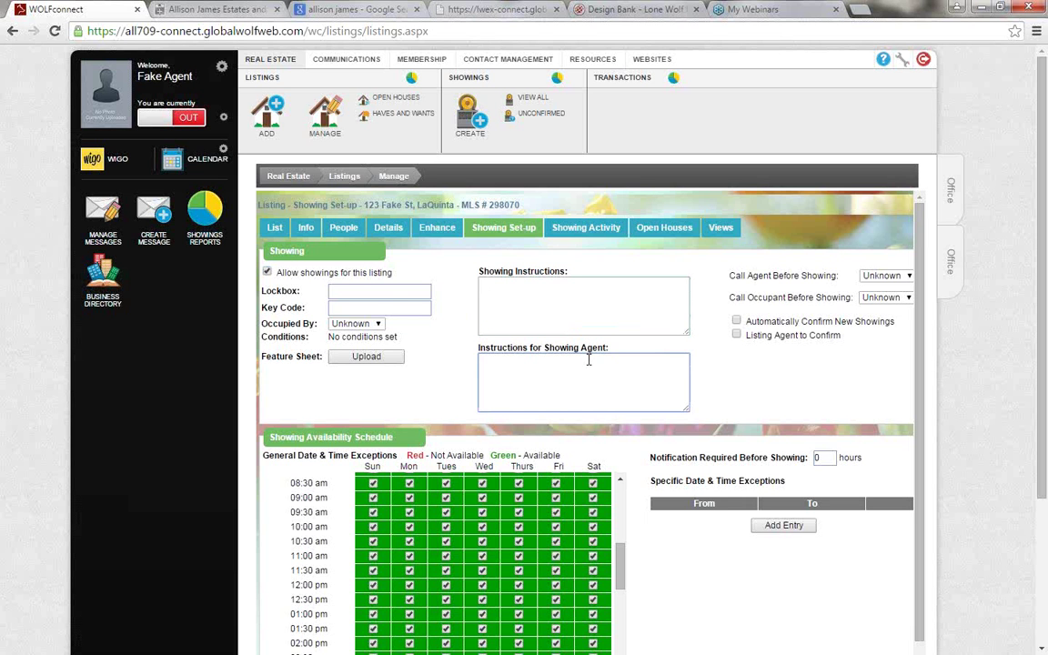
pyautogui.click(385, 291)
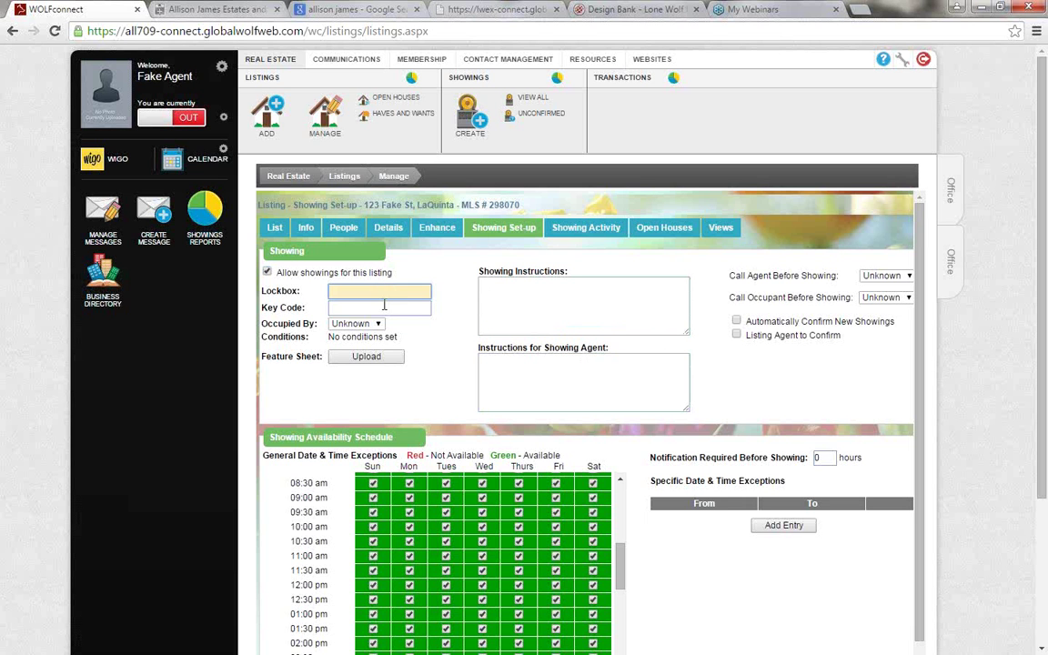
pyautogui.click(380, 308)
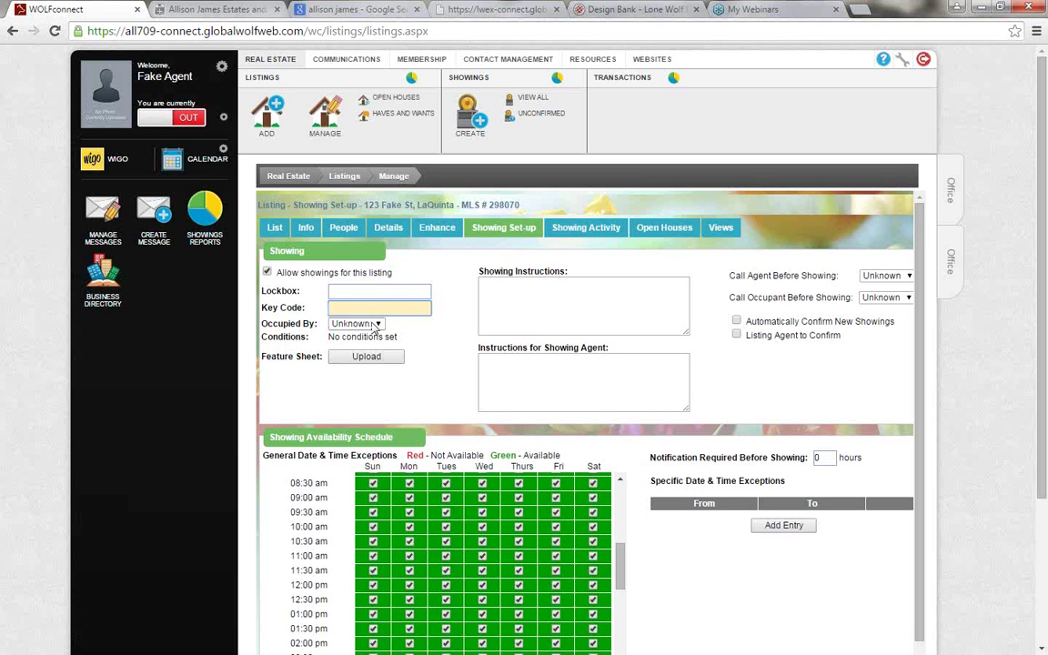
pyautogui.click(375, 325)
pyautogui.click(373, 336)
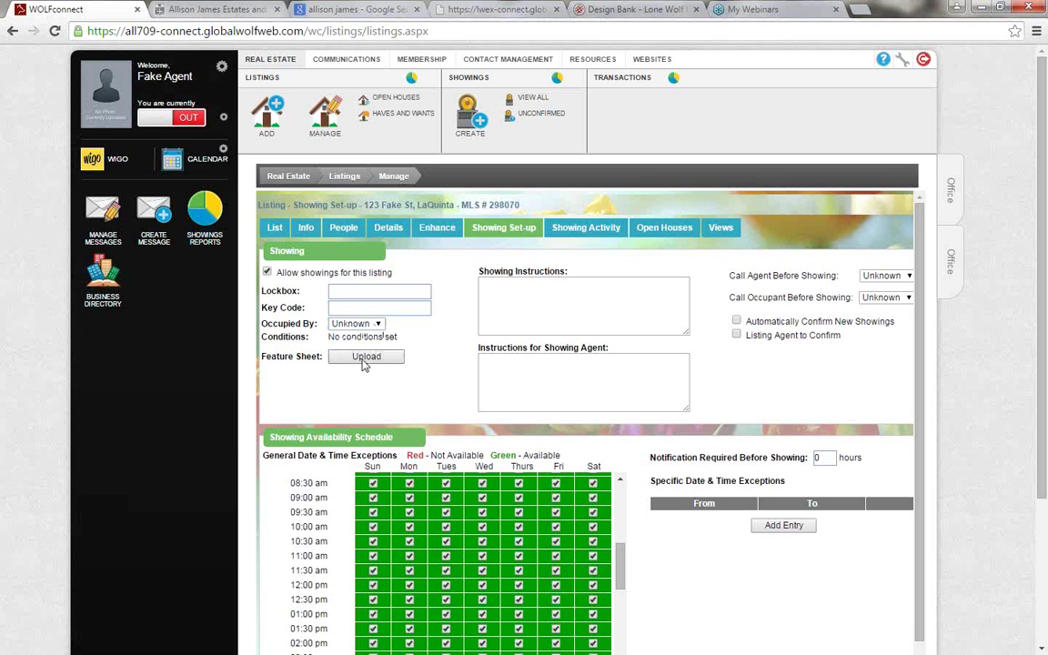
pyautogui.click(538, 314)
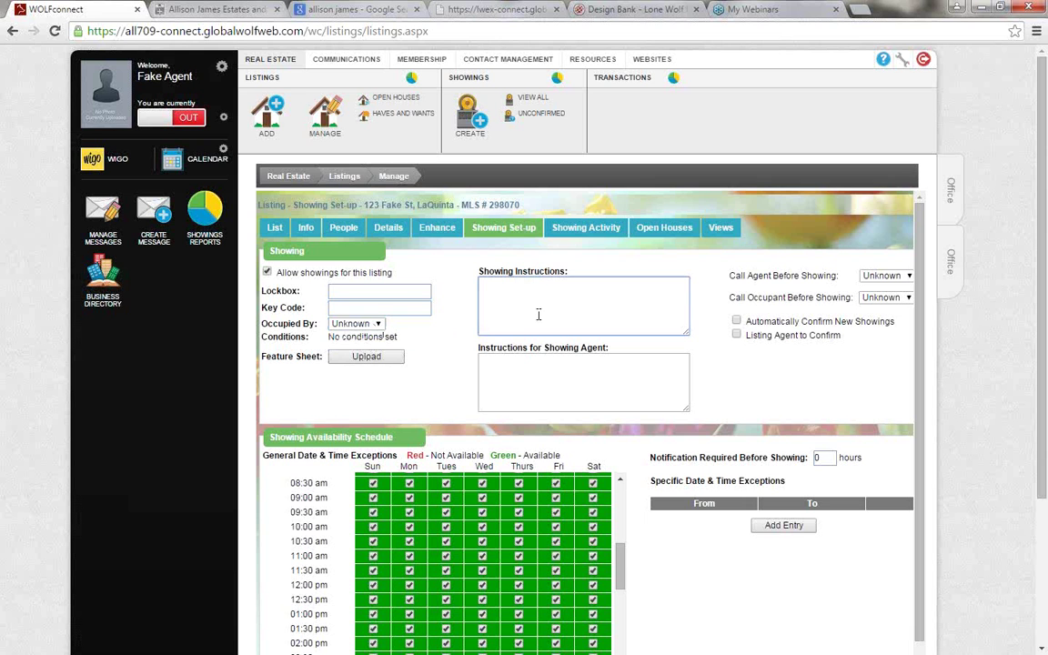
pyautogui.click(532, 374)
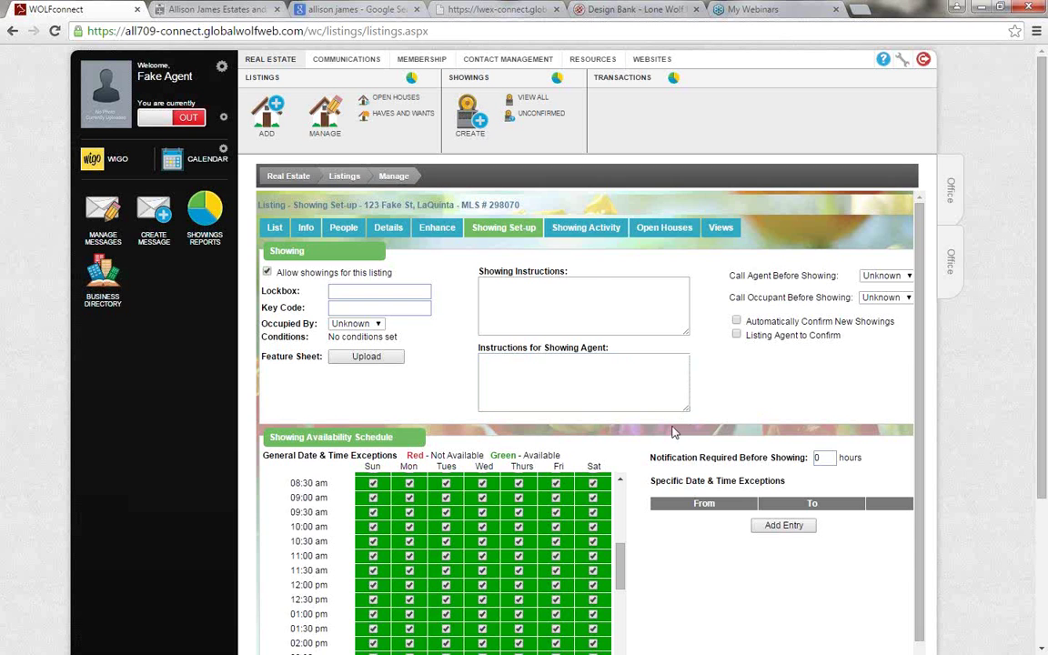
# Review the showing availability schedule through the evening hours and the seller and tenant showing notification options
pyautogui.scroll(-1, 637, 426)
pyautogui.moveTo(620, 496); pyautogui.dragTo(623, 557)
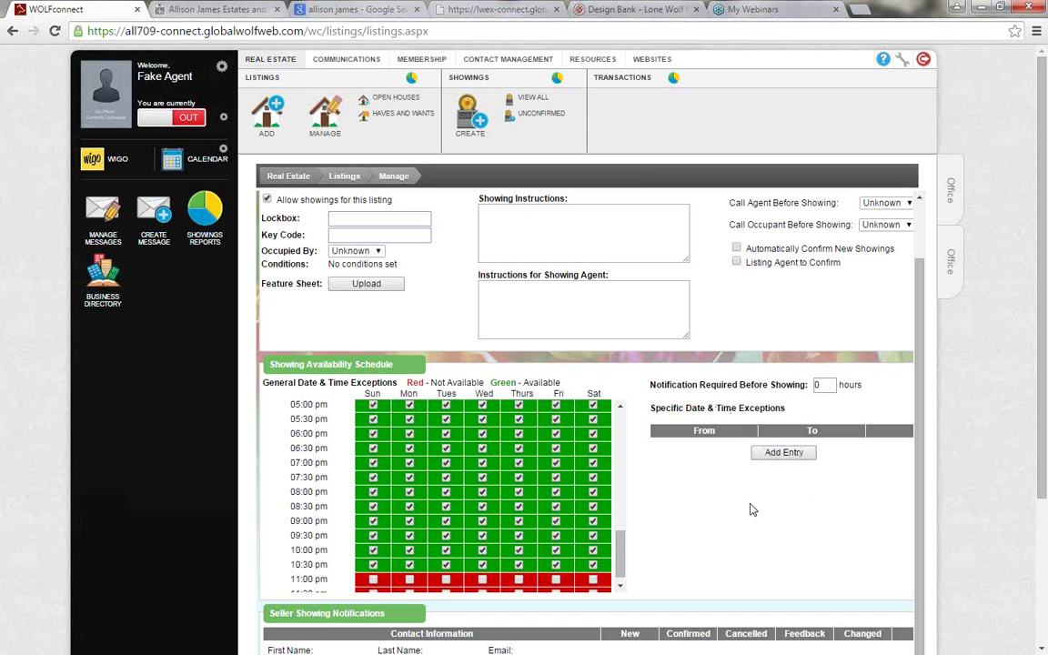
pyautogui.scroll(-3, 751, 509)
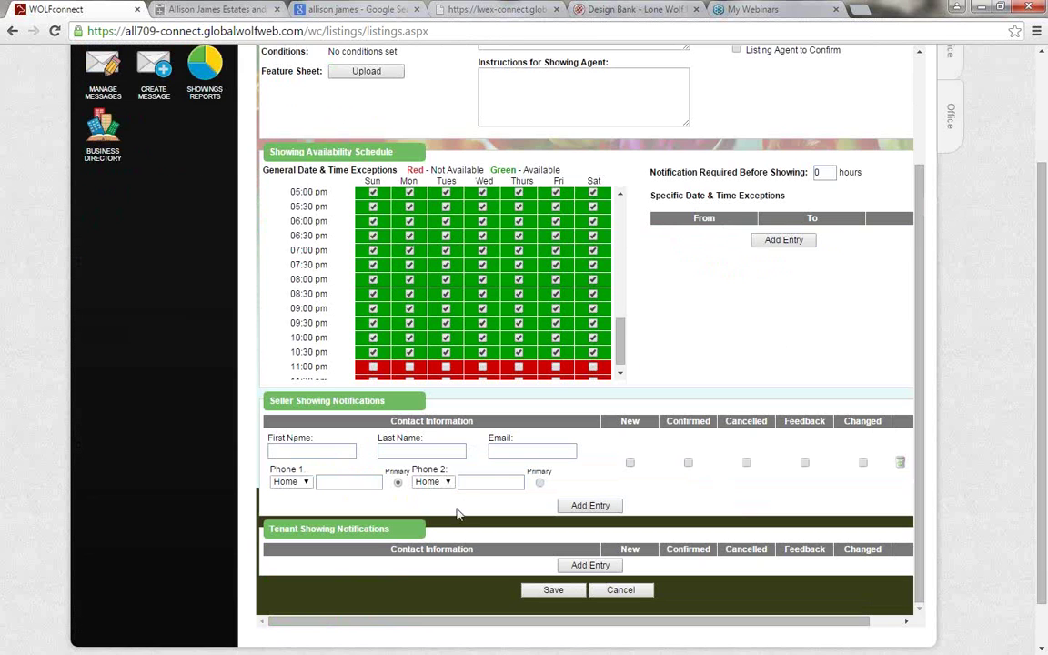
pyautogui.click(335, 449)
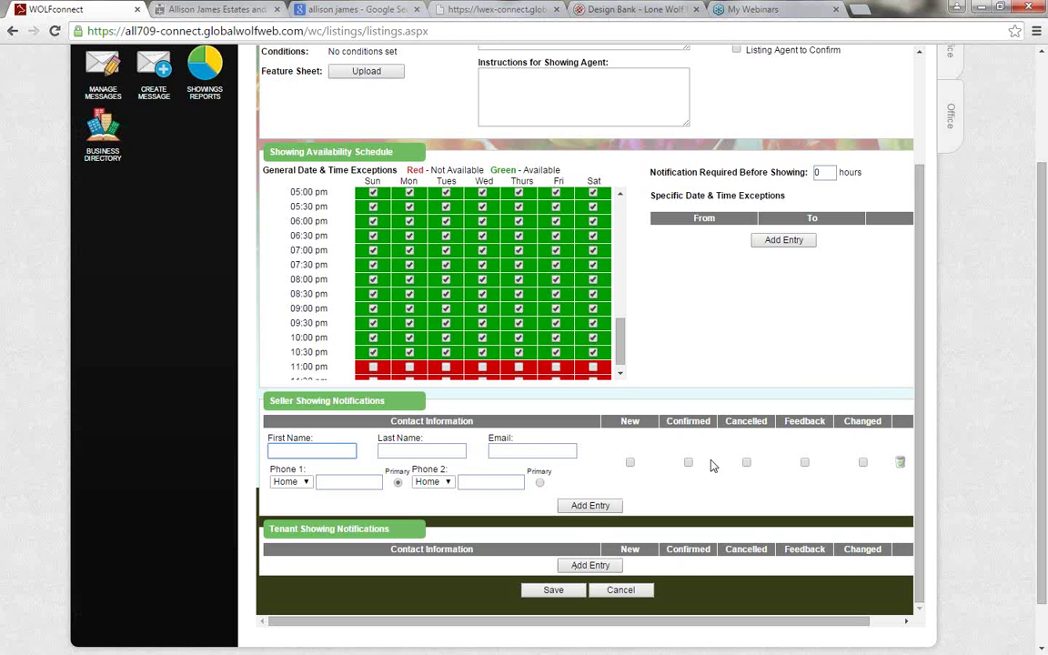
pyautogui.scroll(5, 639, 413)
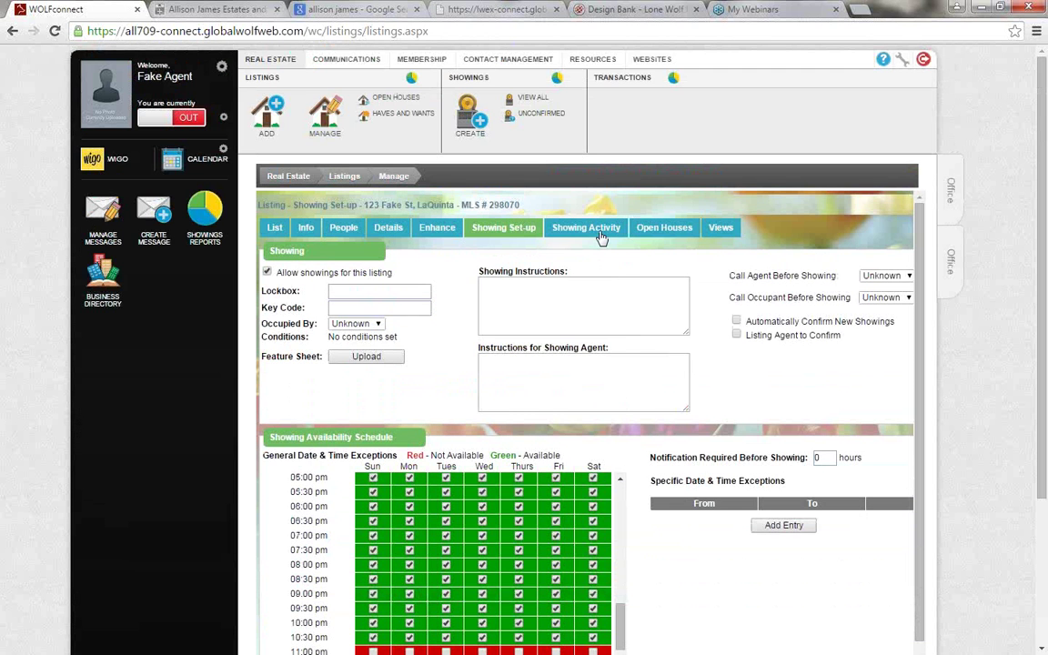
# Open the listing's Showing Activity and start a Quick Message notification to the showing agents
pyautogui.click(604, 235)
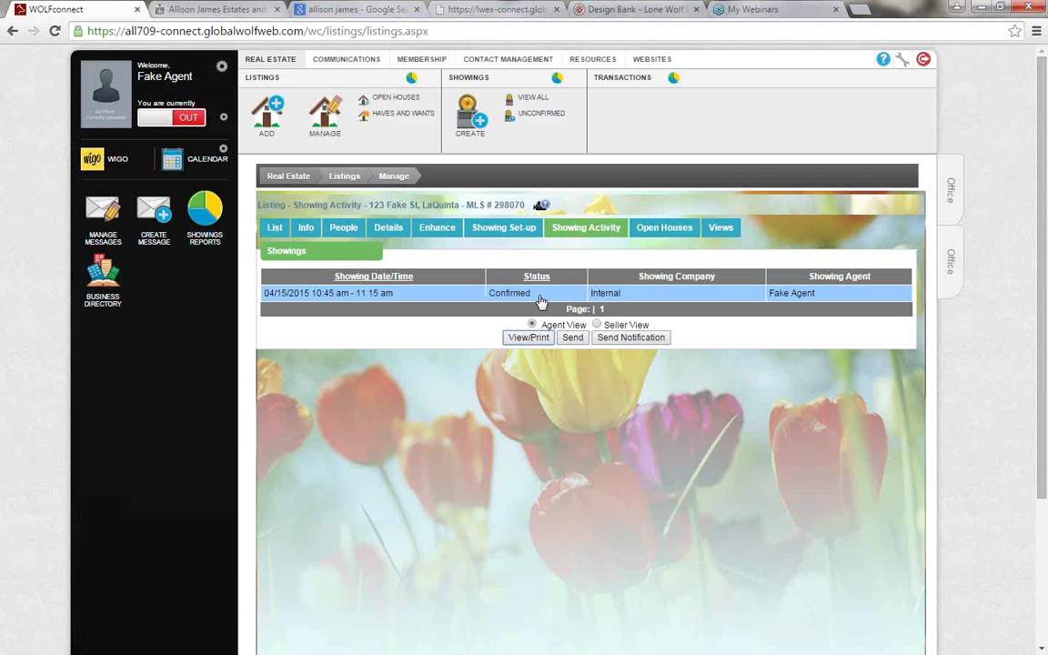
pyautogui.click(650, 339)
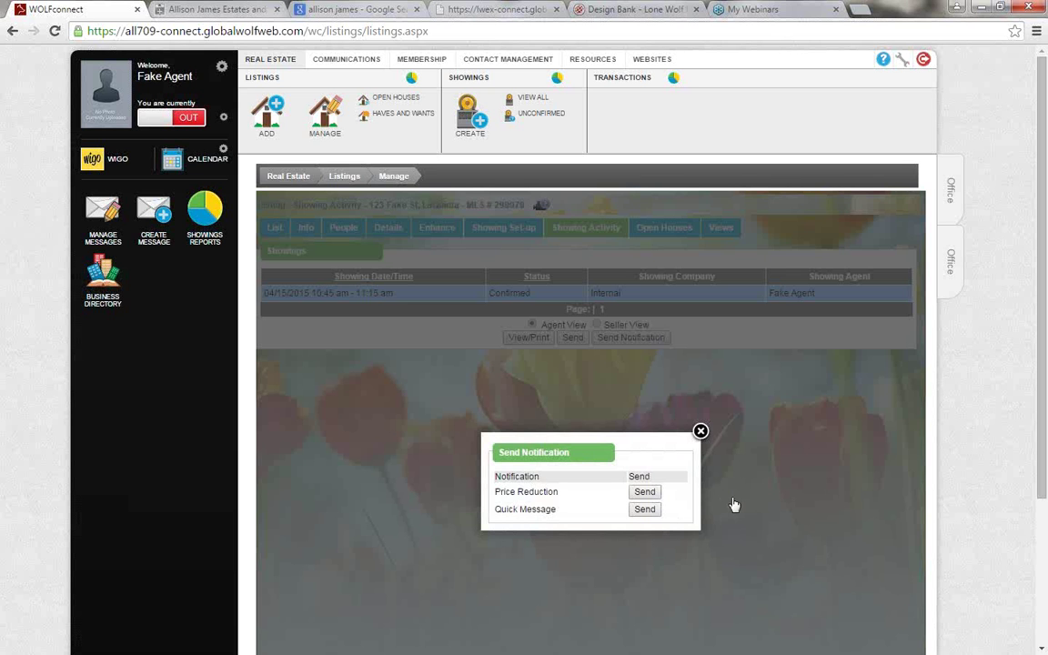
pyautogui.click(645, 509)
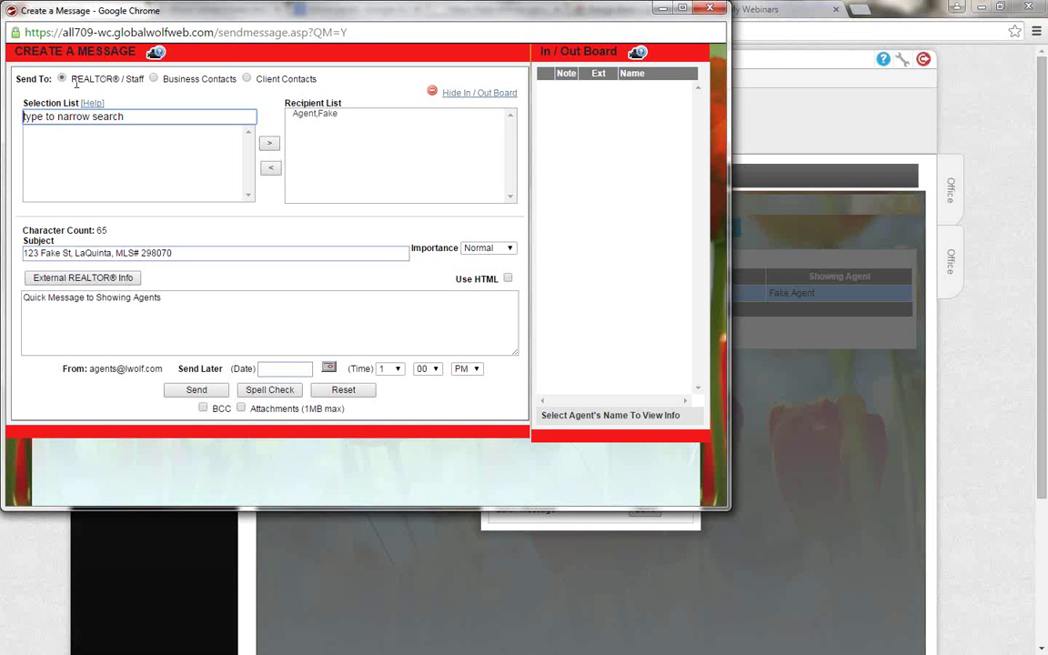
# Review the message's REALTOR / Staff and Business Contacts recipient options, subject and body, and close the message and notification dialog without sending
pyautogui.click(154, 78)
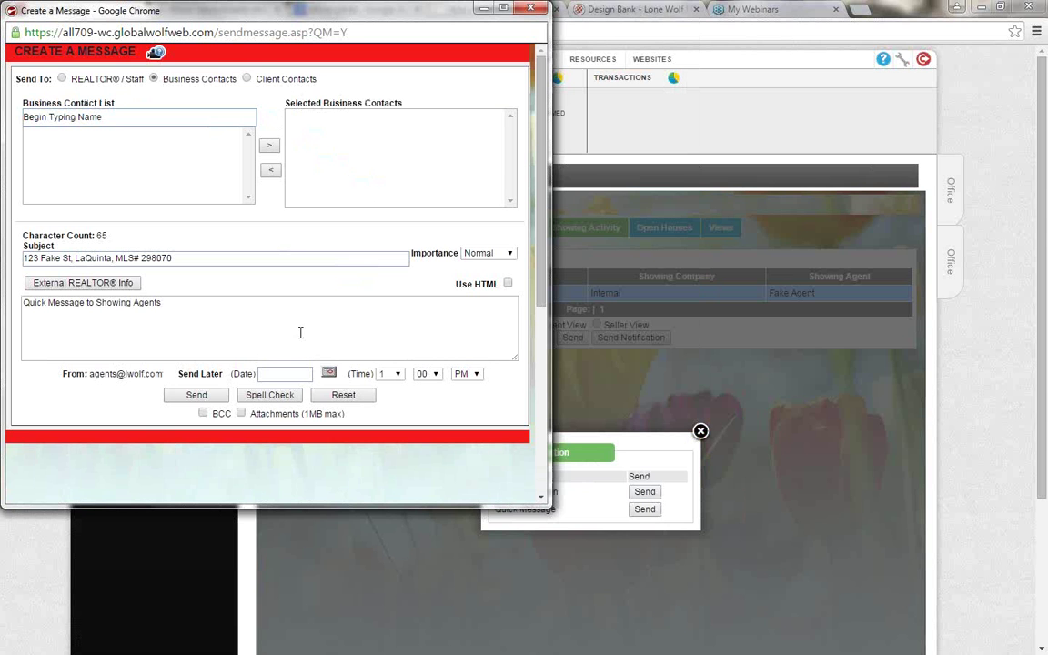
pyautogui.moveTo(172, 257); pyautogui.dragTo(23, 259)
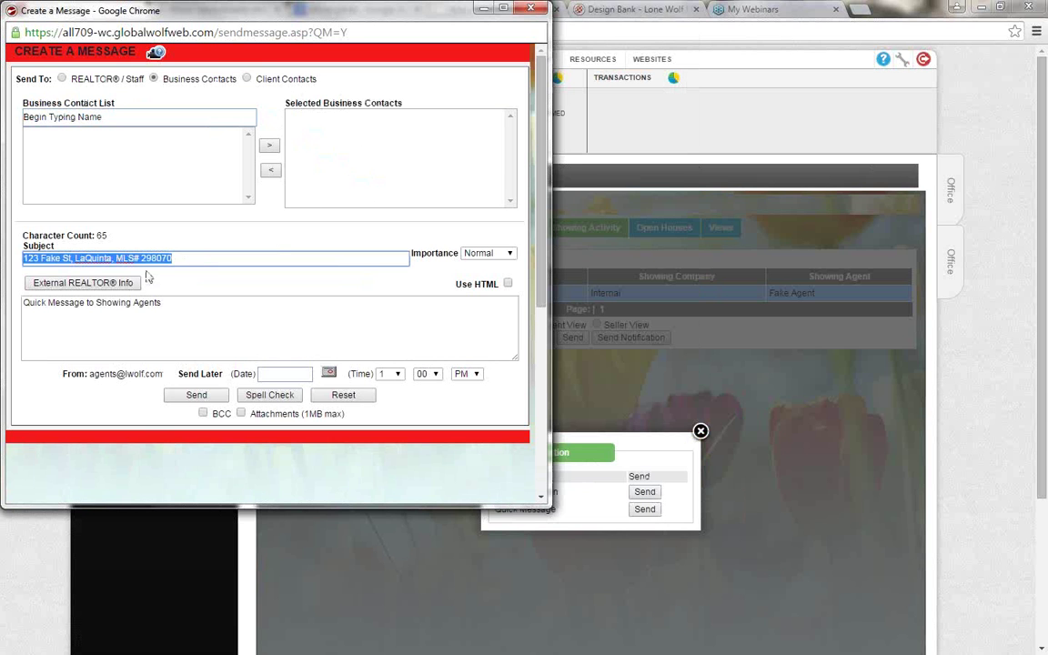
pyautogui.click(178, 261)
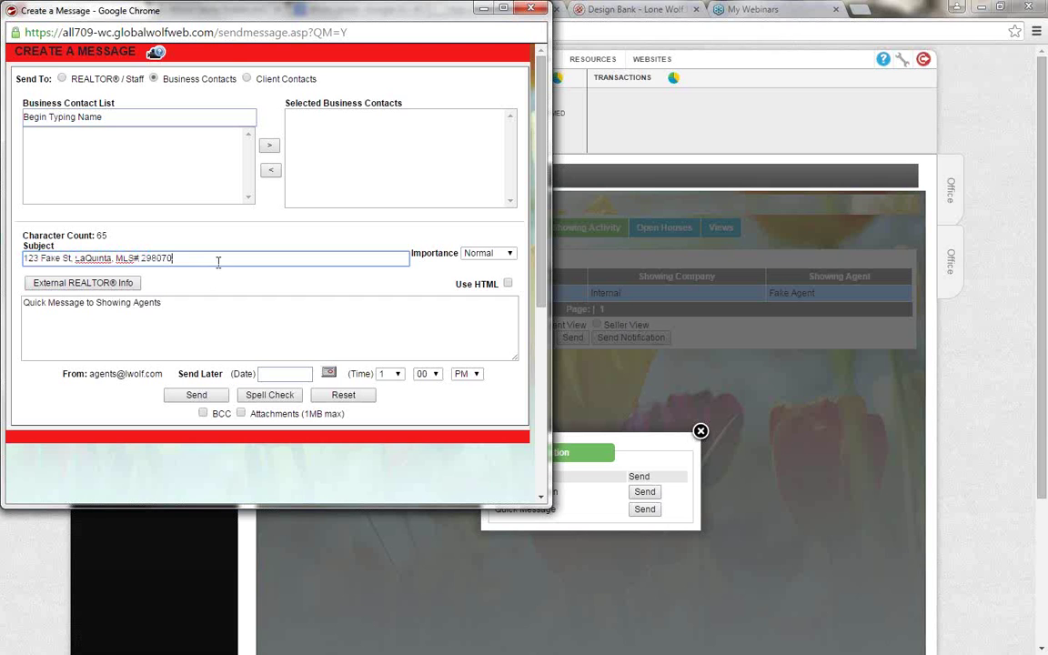
pyautogui.moveTo(164, 303); pyautogui.dragTo(23, 304)
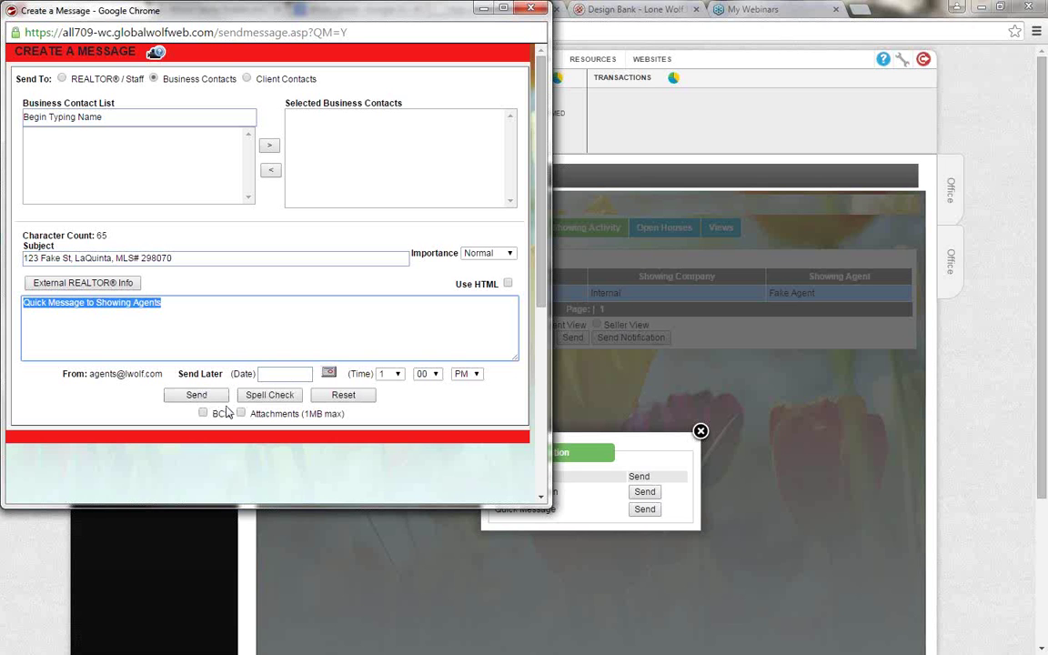
pyautogui.click(62, 79)
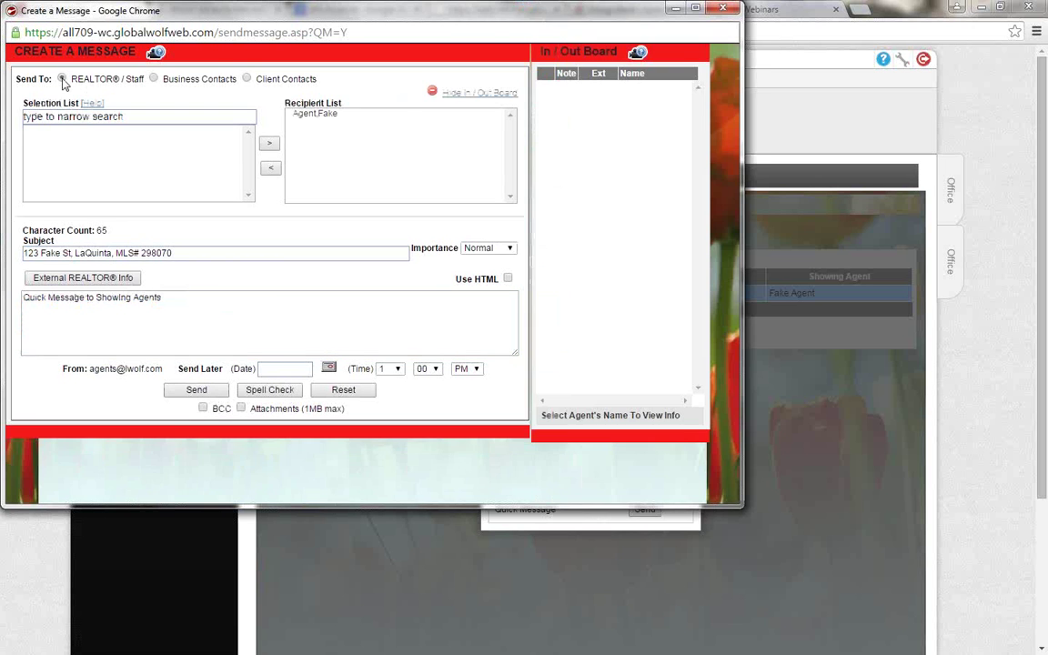
pyautogui.click(730, 9)
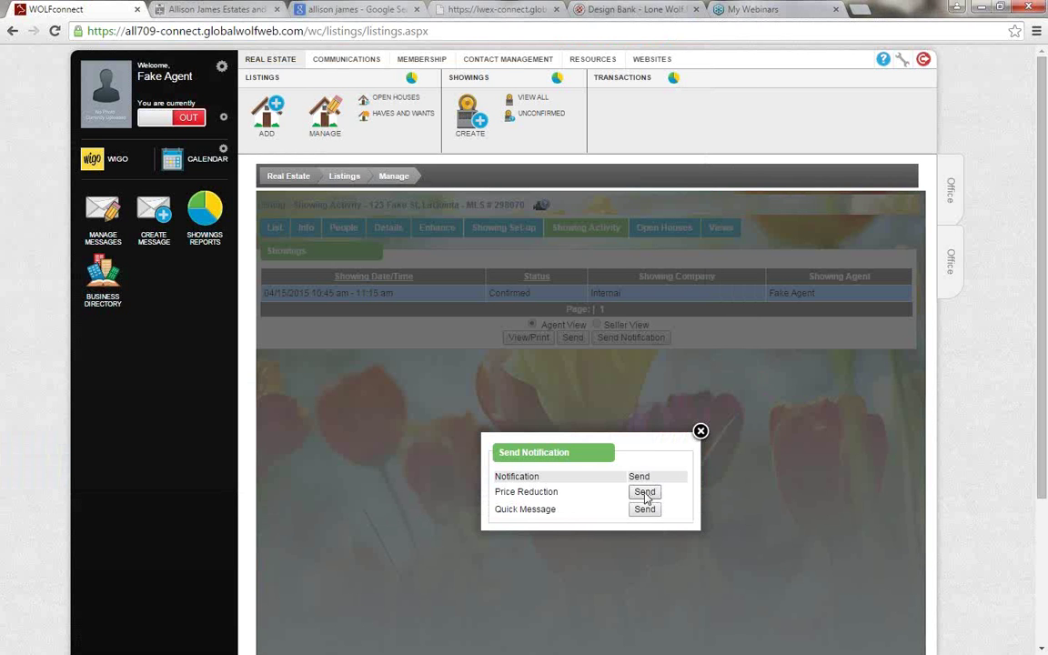
pyautogui.click(700, 434)
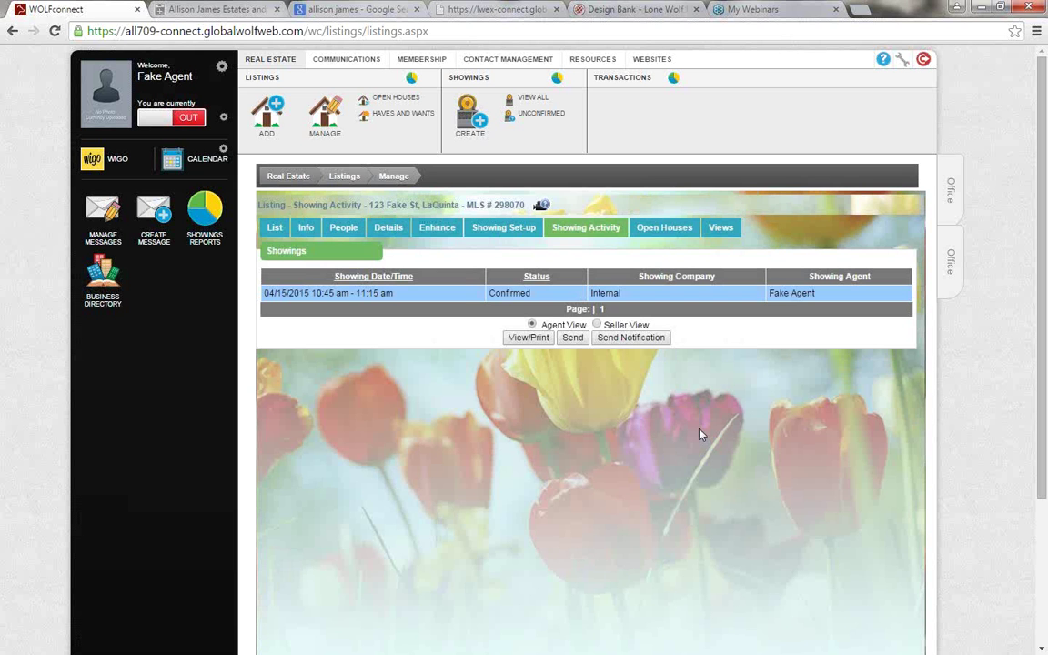
# Check the listing's Open Houses page and its monthly Views statistics
pyautogui.click(636, 227)
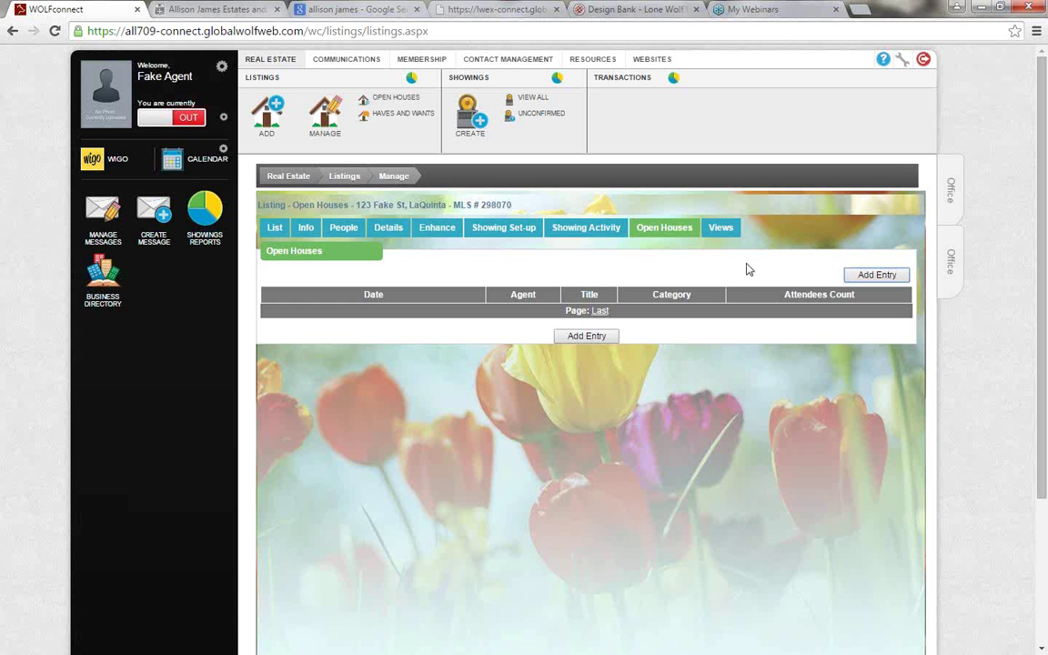
pyautogui.click(727, 232)
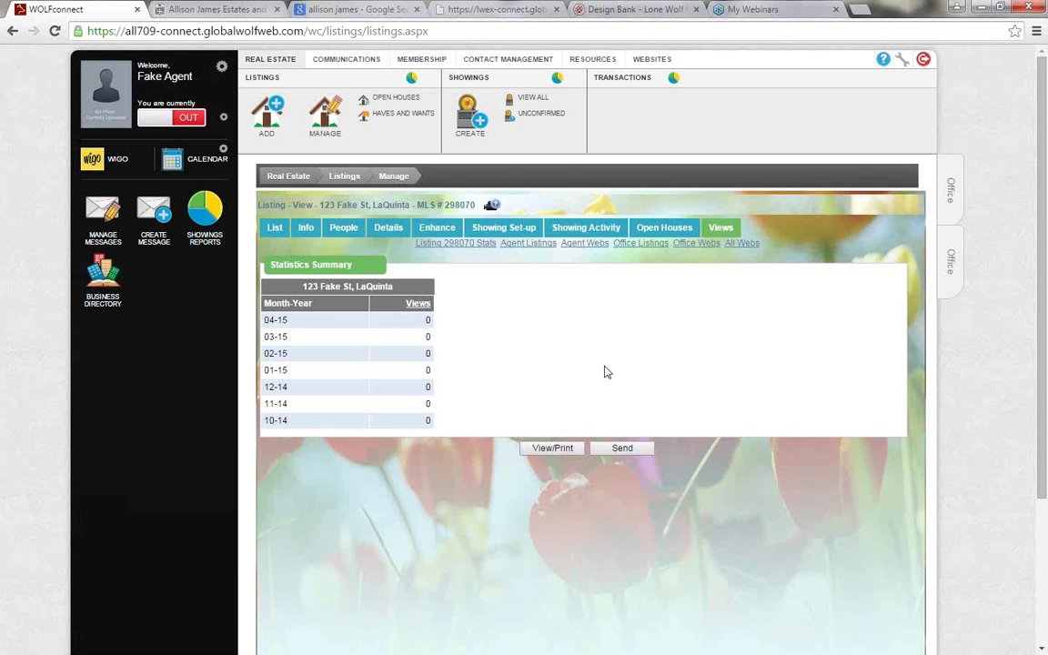
# Open the Haves and Wants list, review the New Have posting form down to the permission statement, and cancel it
pyautogui.click(397, 116)
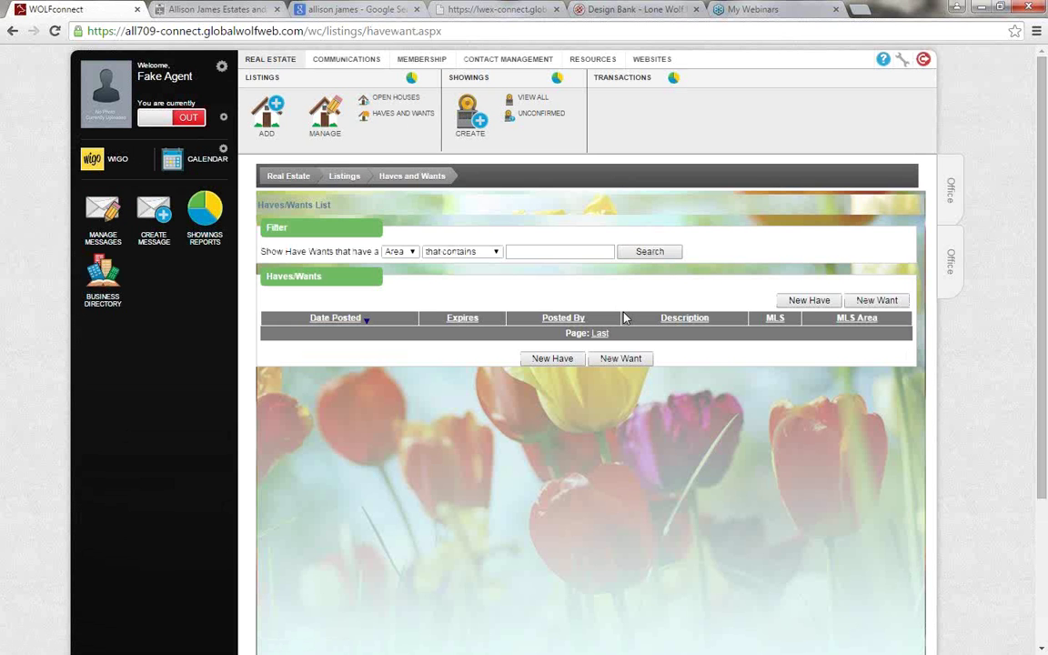
pyautogui.click(565, 360)
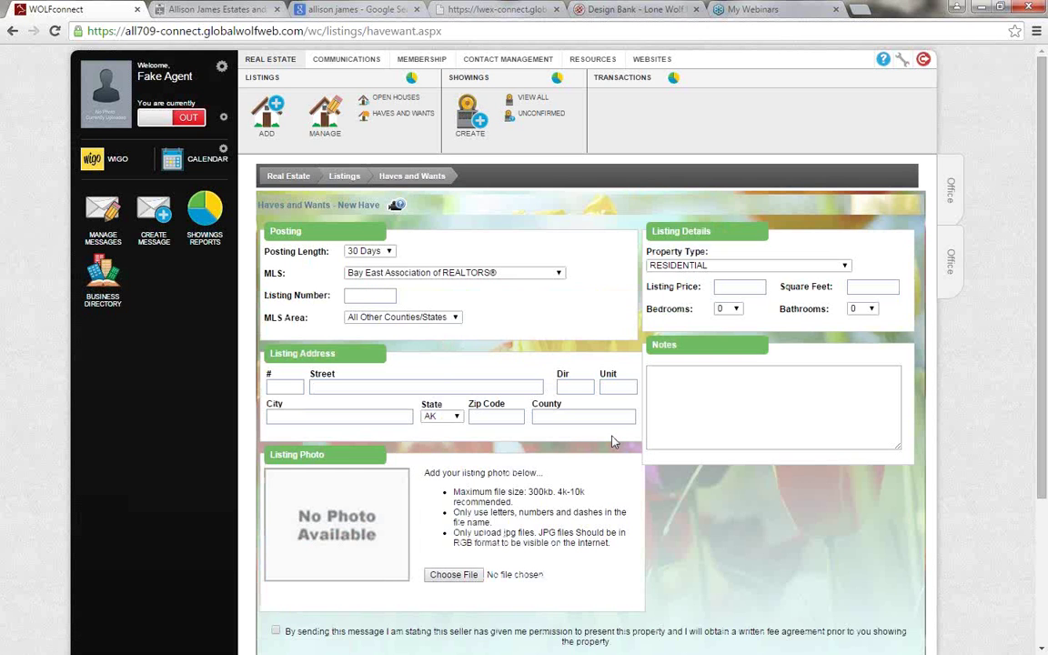
pyautogui.scroll(-2, 636, 473)
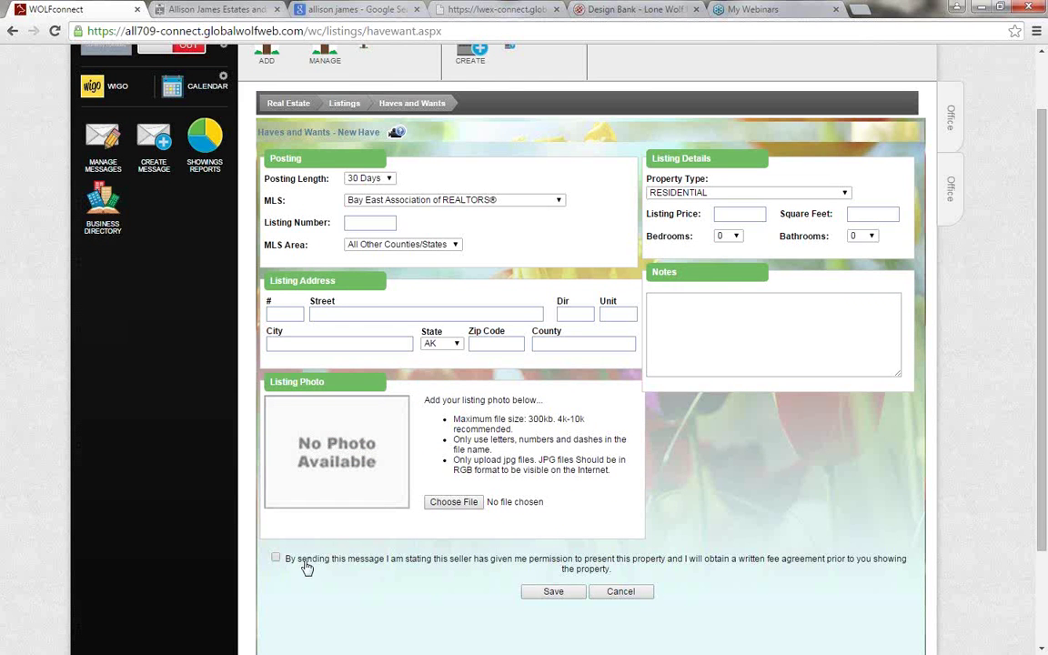
pyautogui.click(616, 592)
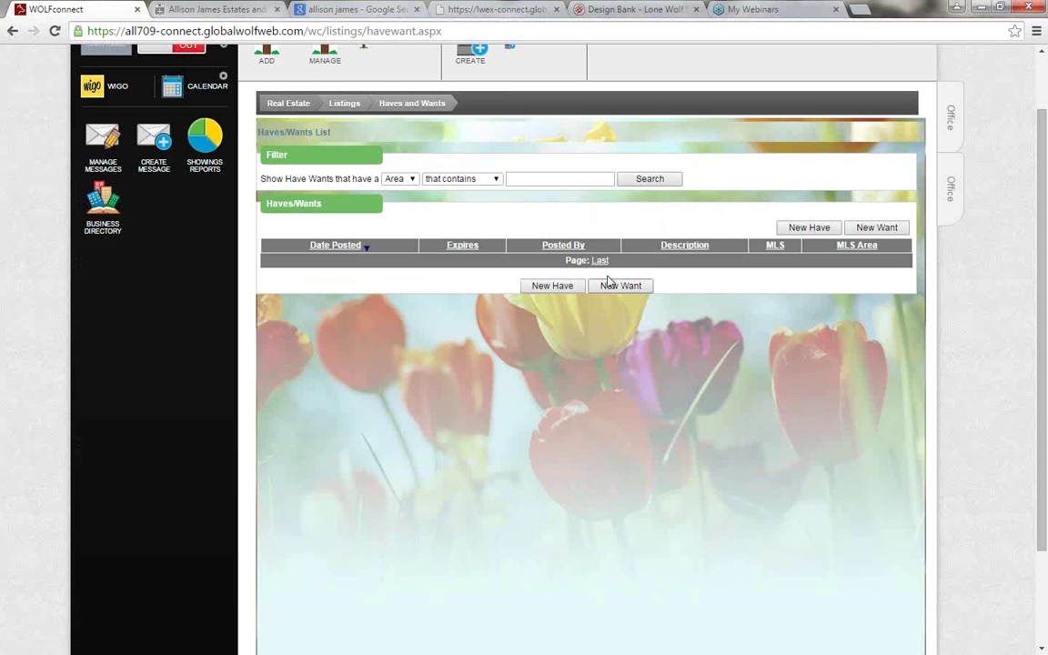
# Open the New Want posting form, review its posting, client contact and listing detail fields, and cancel it
pyautogui.click(619, 287)
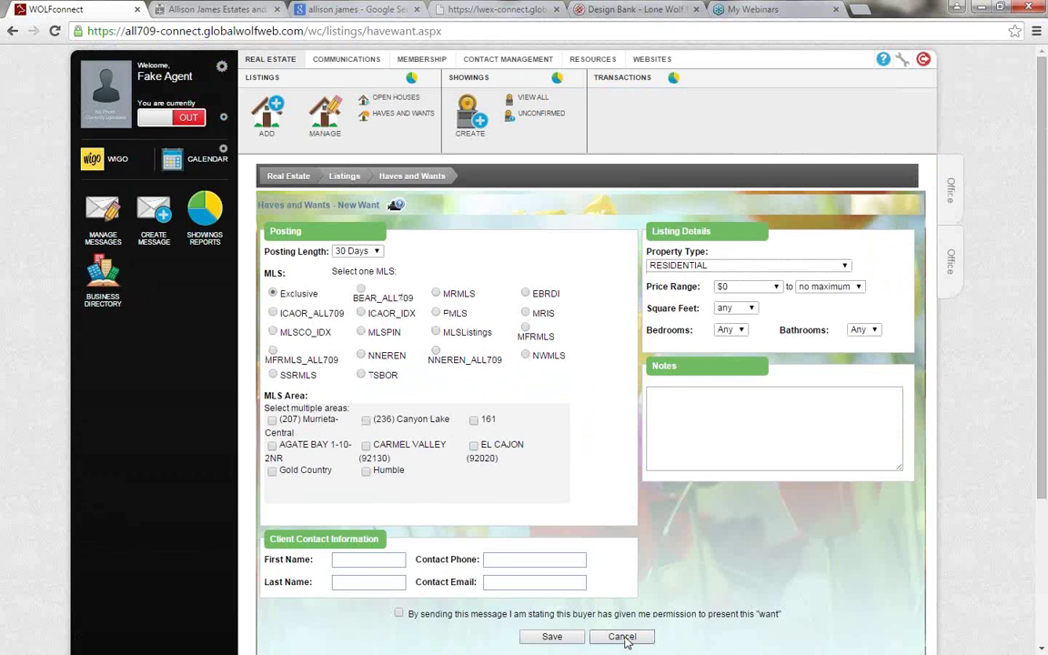
pyautogui.click(624, 639)
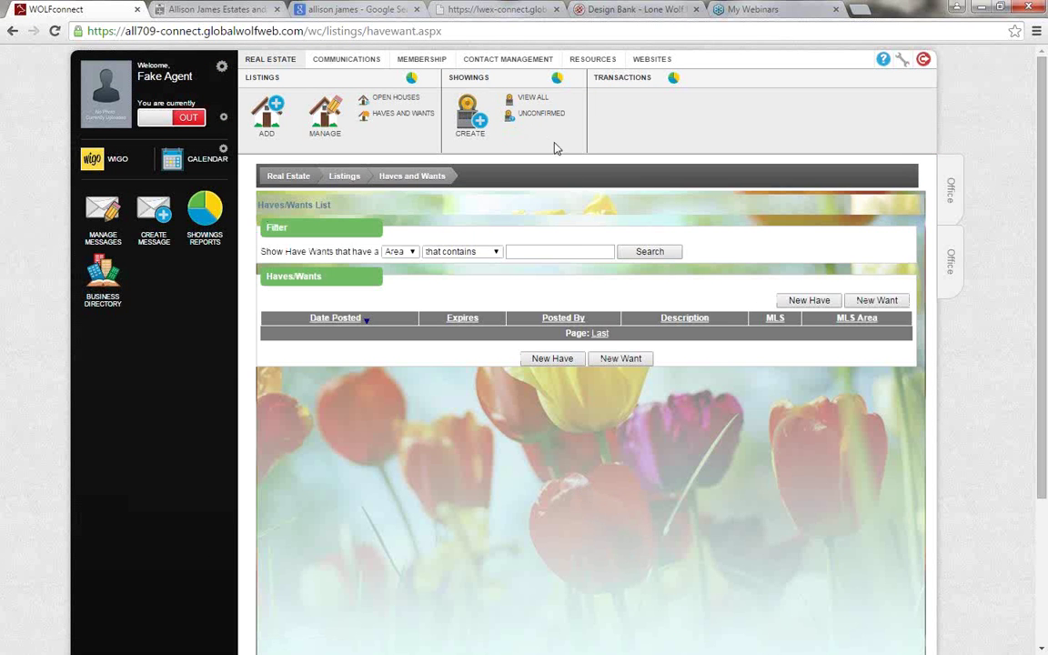
# Start a new showing for the active LaQuinta listing, search by Agent Name for "fake", and choose the ALLISON JAMES ESTATES & HOMES agent
pyautogui.click(470, 113)
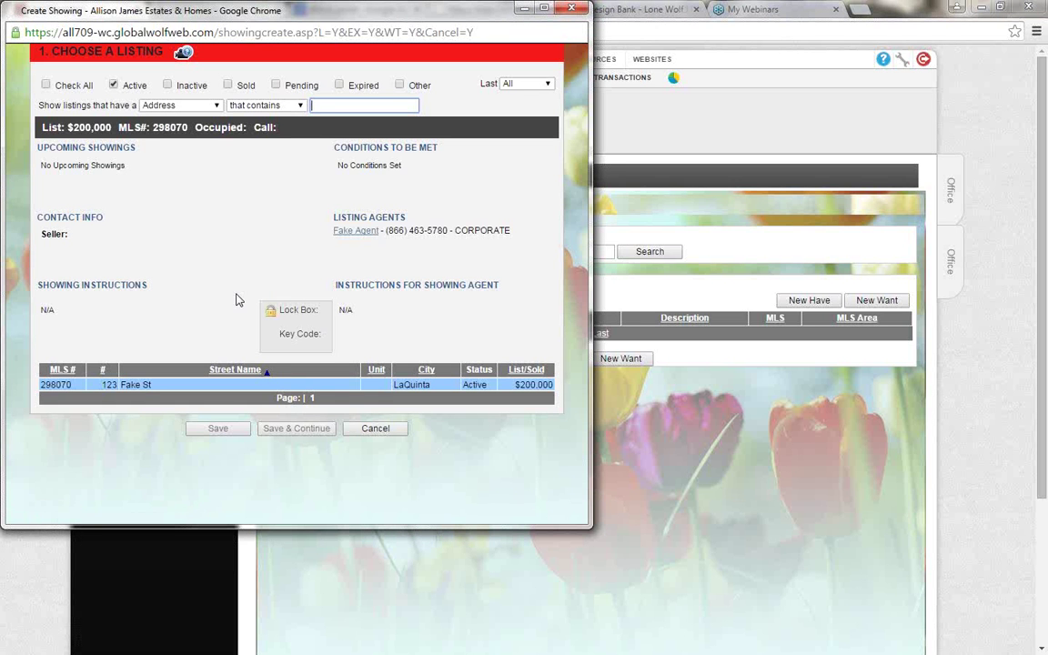
pyautogui.click(173, 388)
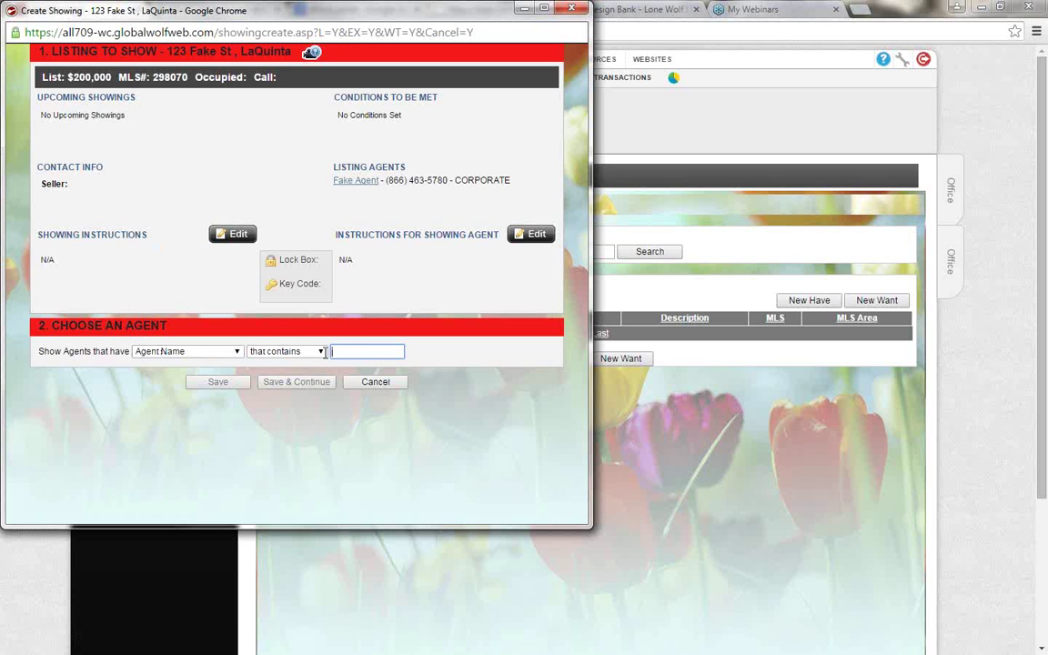
pyautogui.click(218, 352)
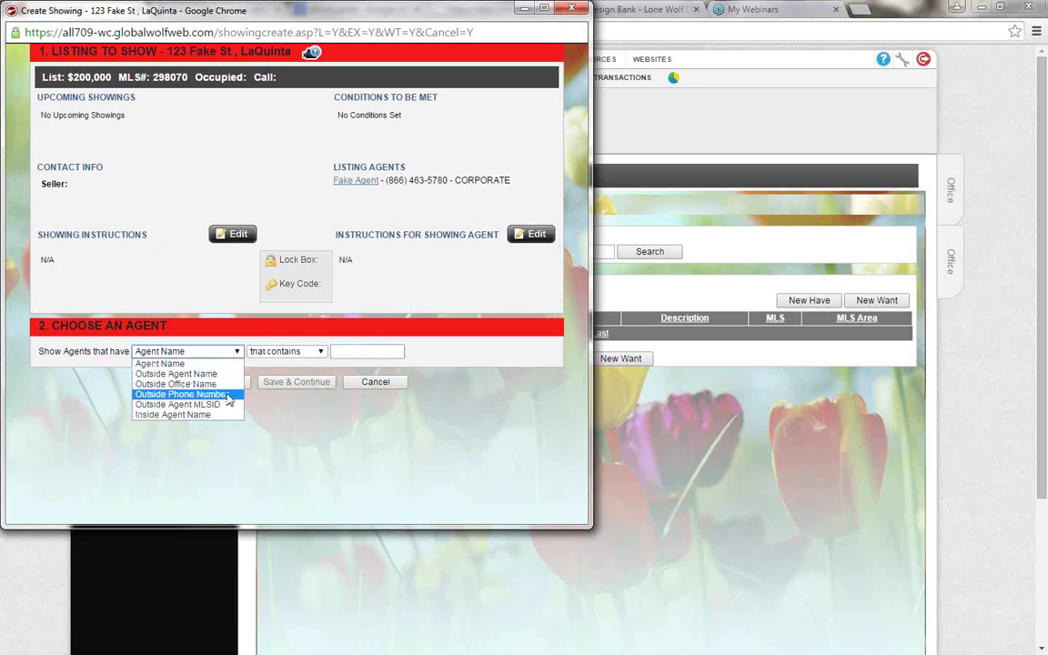
pyautogui.press('Down')
pyautogui.press('Down')
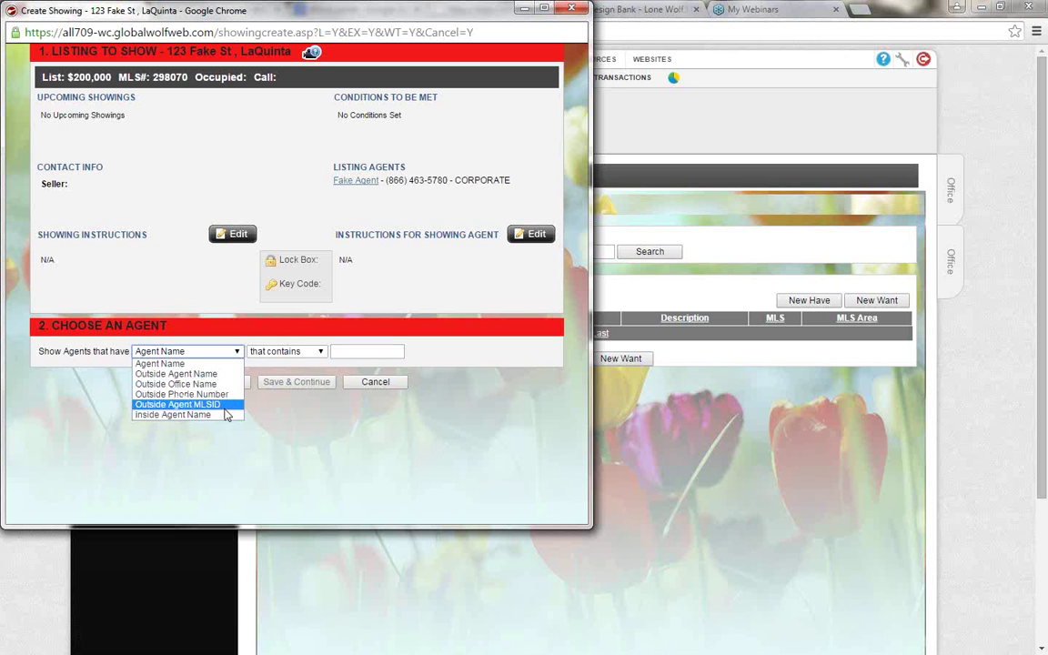
pyautogui.click(215, 365)
pyautogui.click(391, 350)
pyautogui.write('fake')
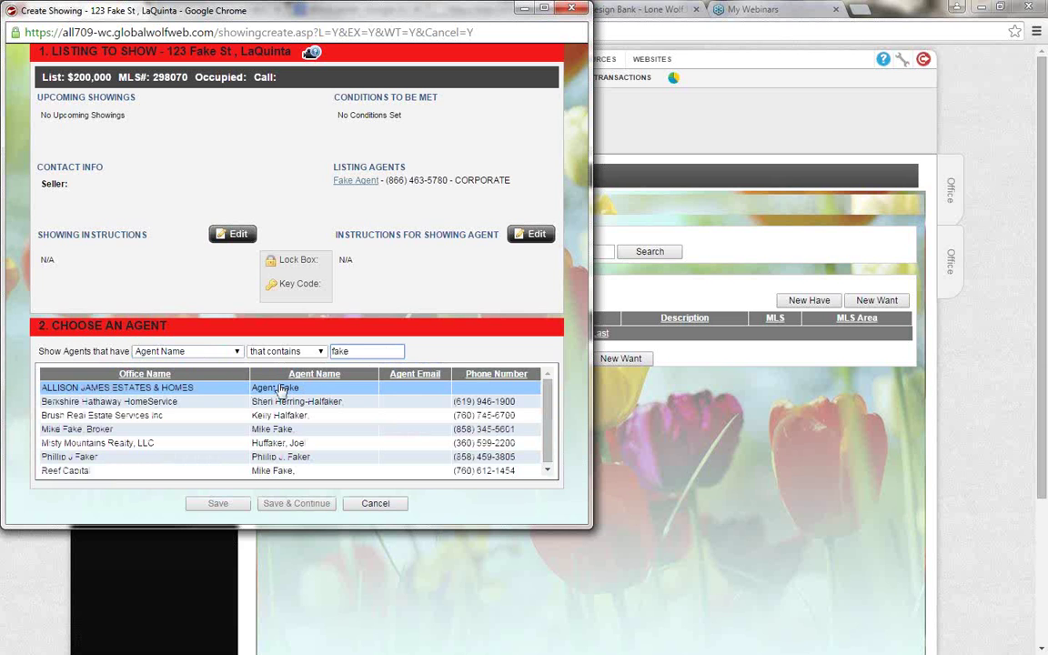
pyautogui.click(278, 390)
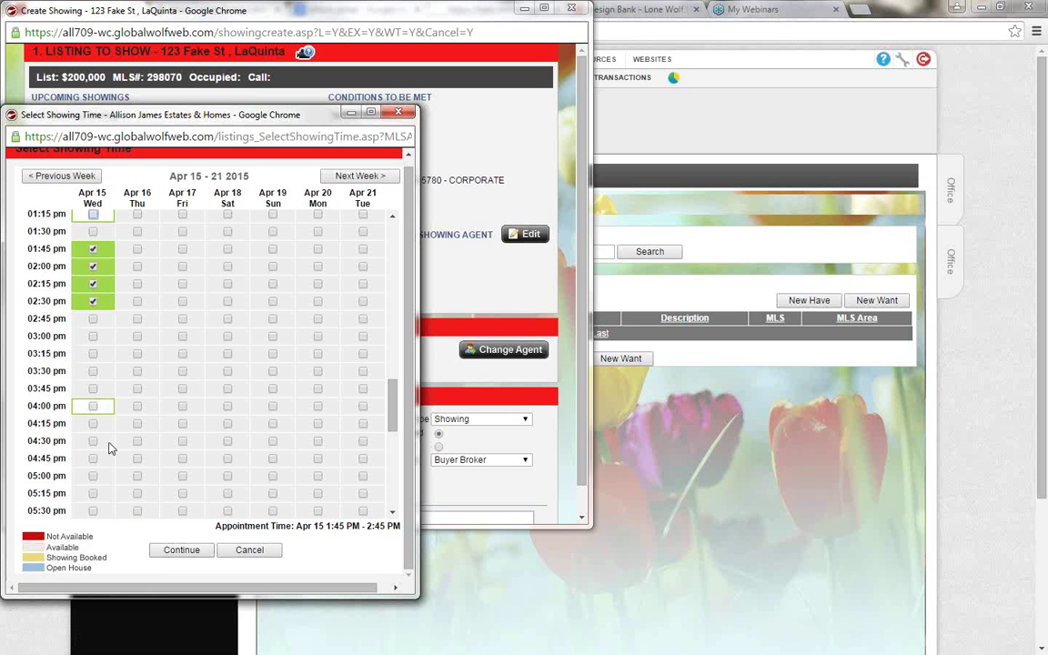
# Schedule the showing for 4/15/2015 from 1:45 PM to 2:45 PM, with type Showing, marked Confirmed, and agent type Buyer Broker
pyautogui.click(188, 555)
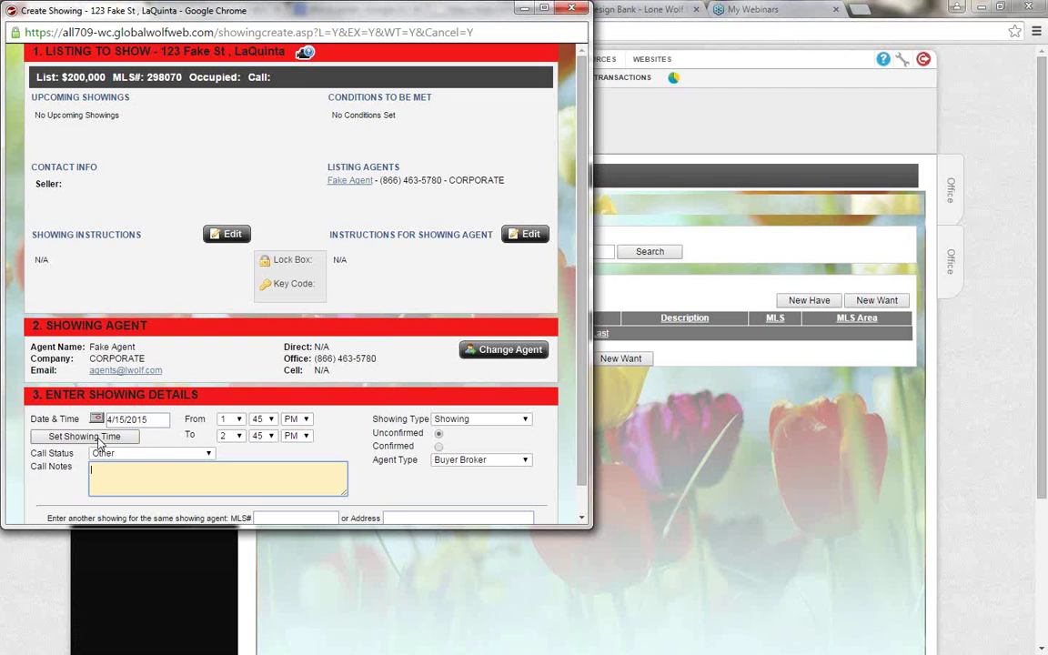
pyautogui.click(475, 420)
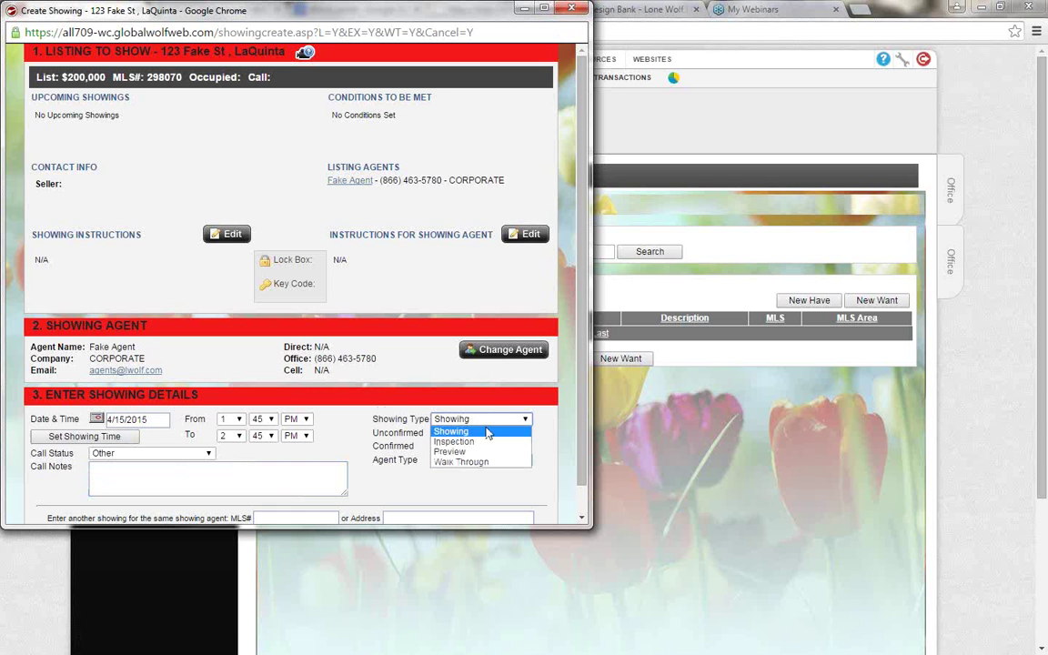
pyautogui.click(486, 432)
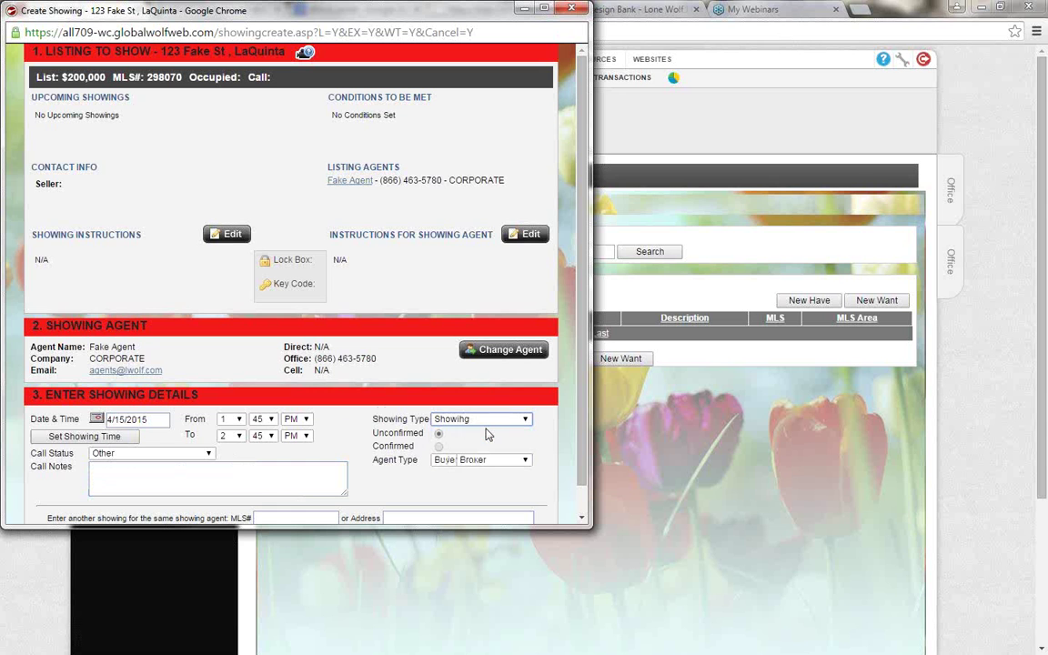
pyautogui.click(438, 447)
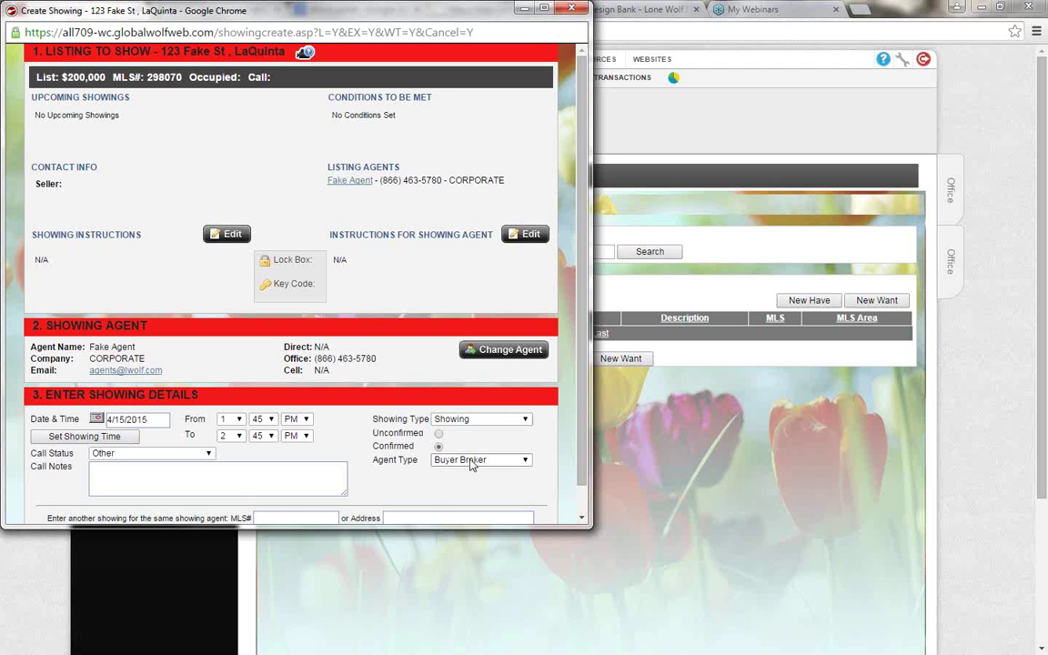
pyautogui.click(522, 461)
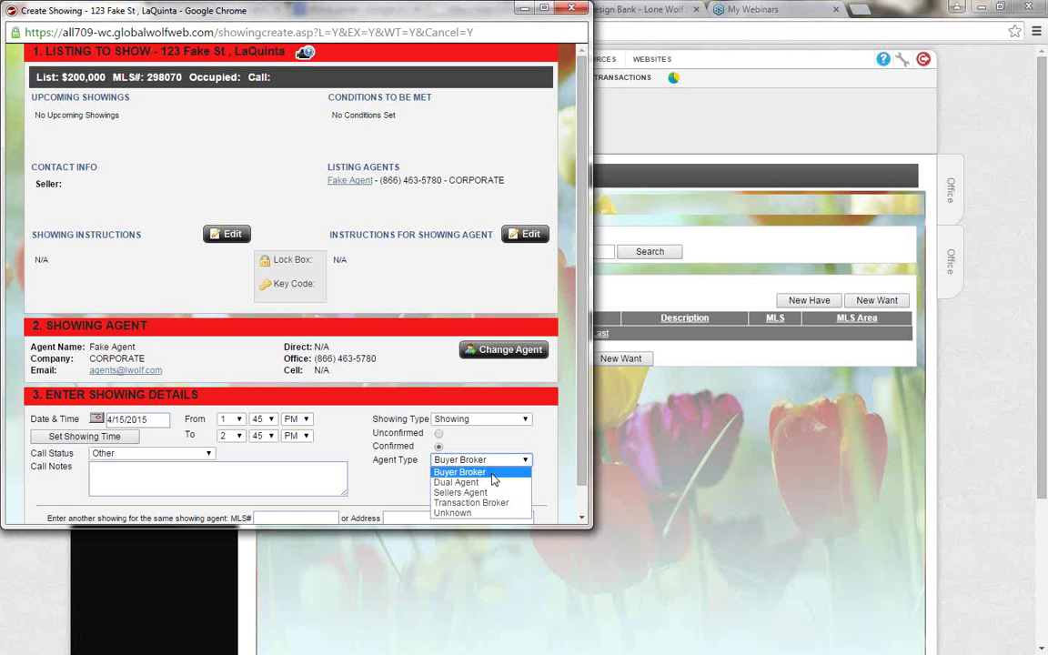
pyautogui.click(492, 473)
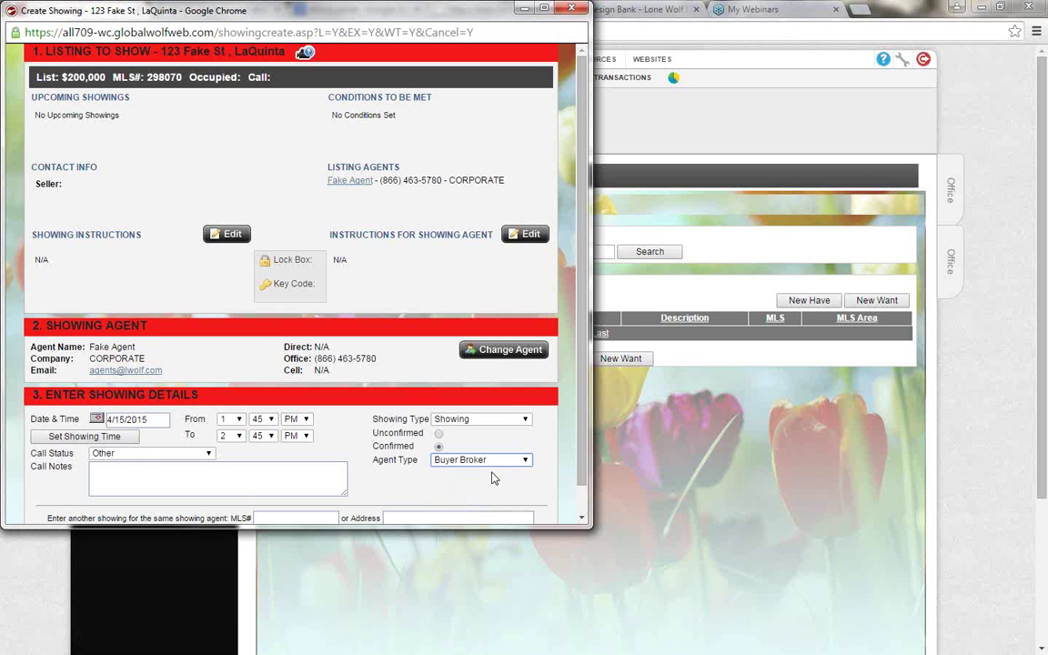
# Keep the call status as Other, add the call note "confirmed with seller", save the showing, and close the Create Showing window
pyautogui.click(132, 454)
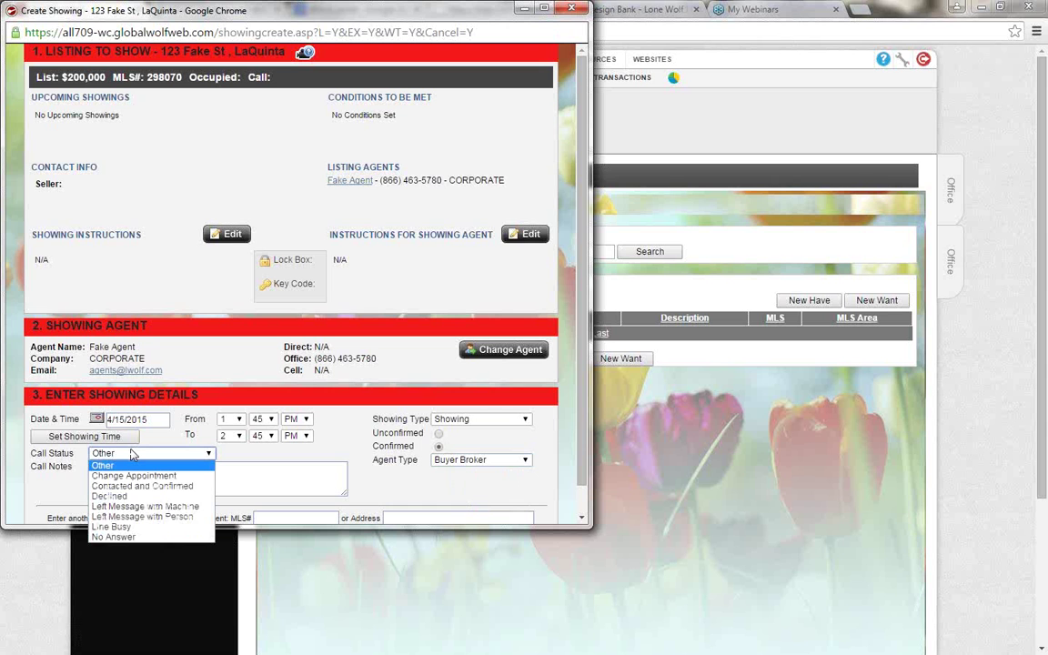
pyautogui.click(137, 465)
pyautogui.click(223, 483)
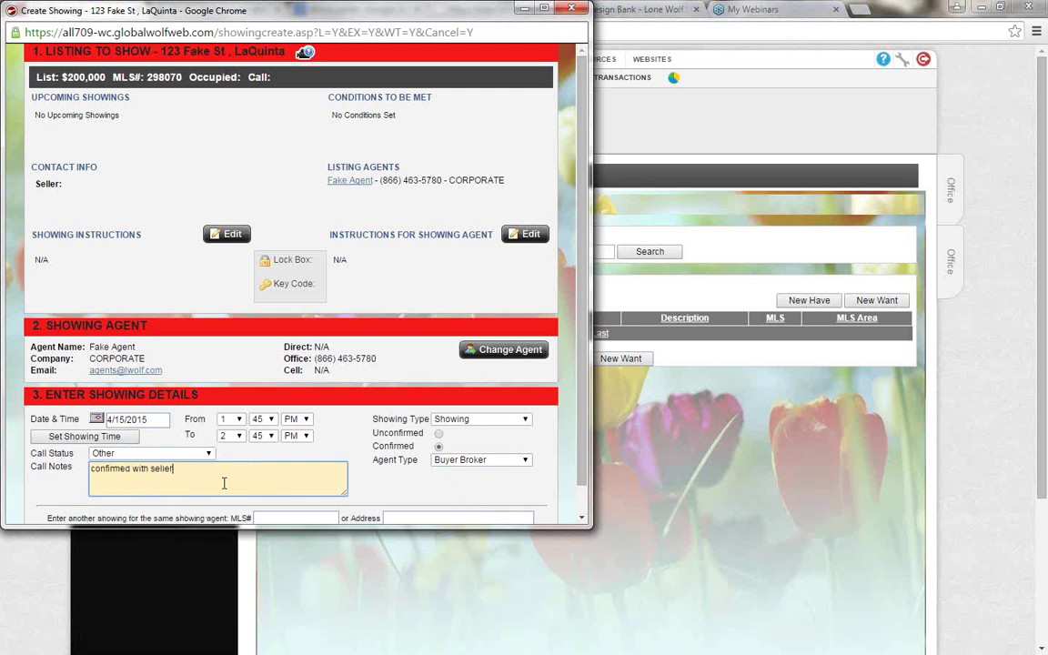
pyautogui.scroll(-1, 261, 397)
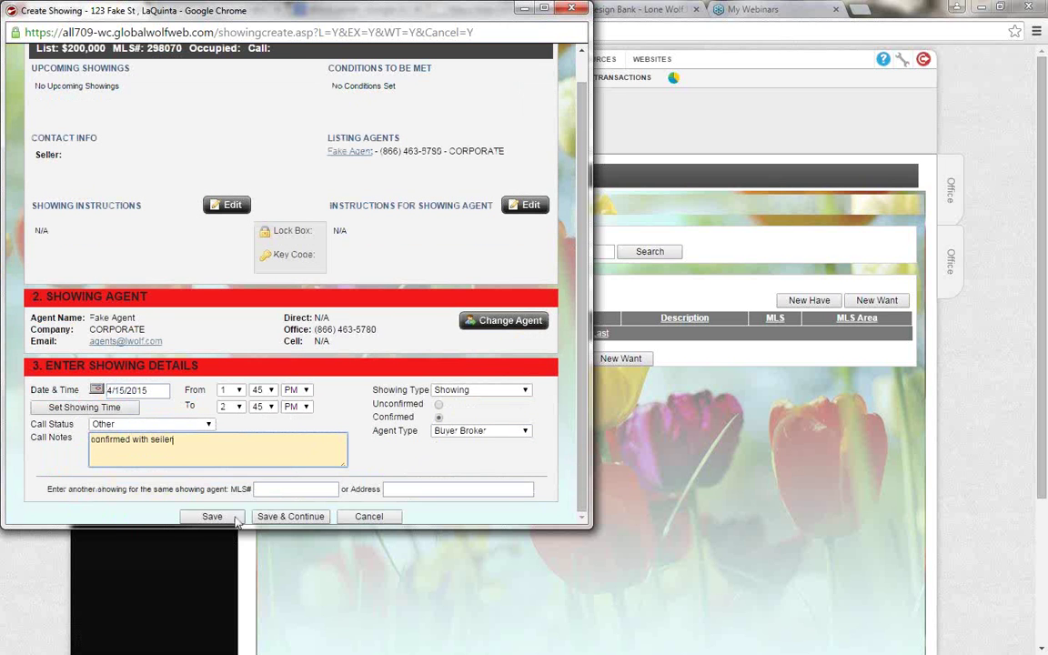
pyautogui.click(275, 489)
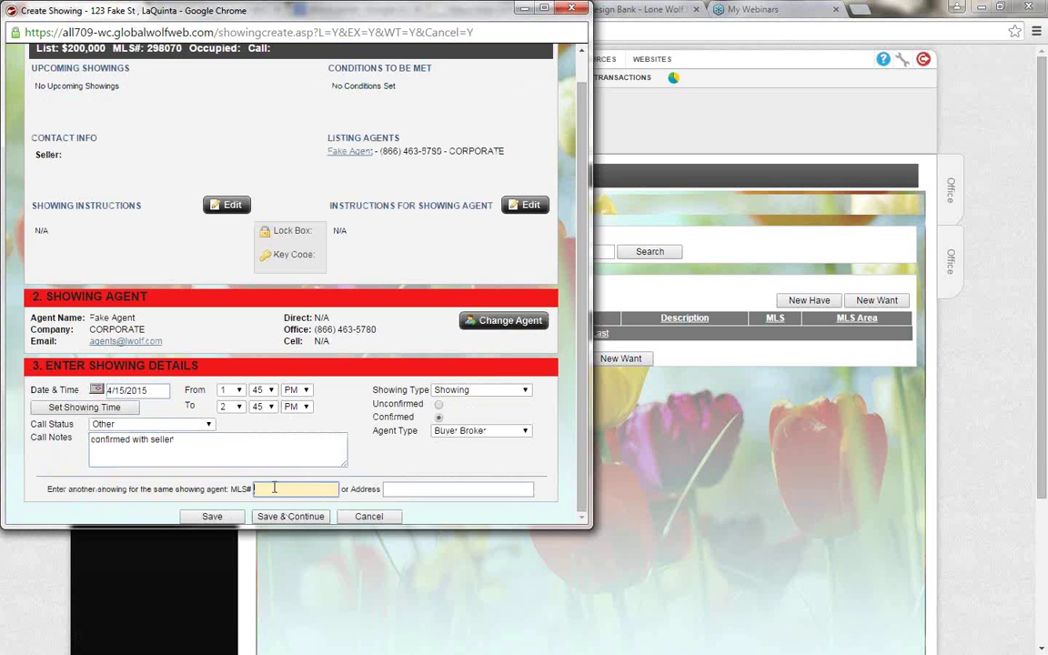
pyautogui.click(402, 488)
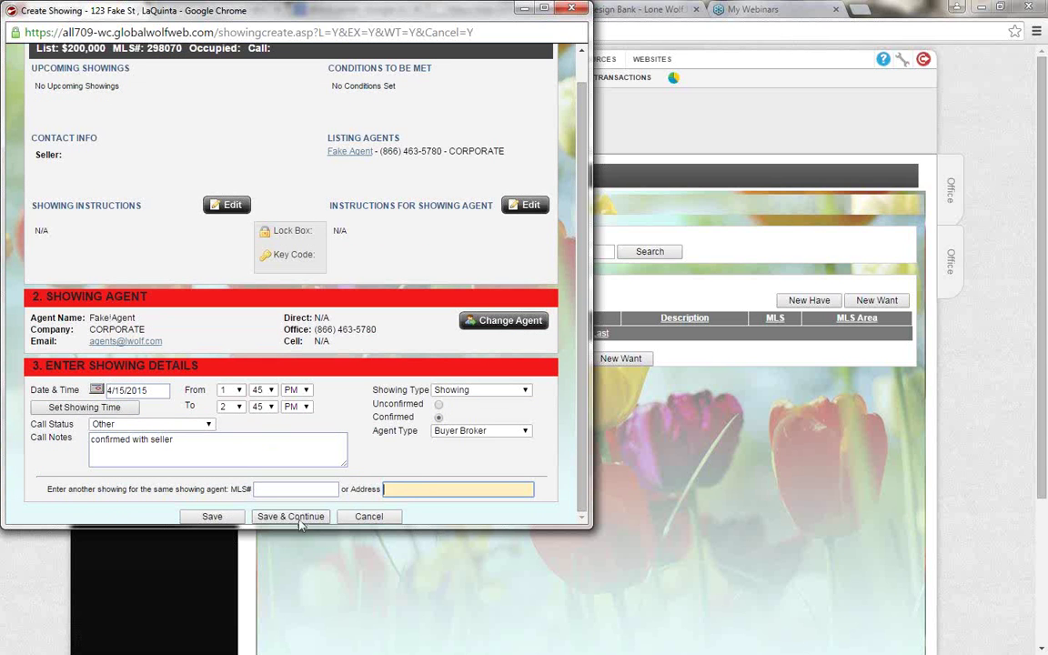
pyautogui.click(214, 517)
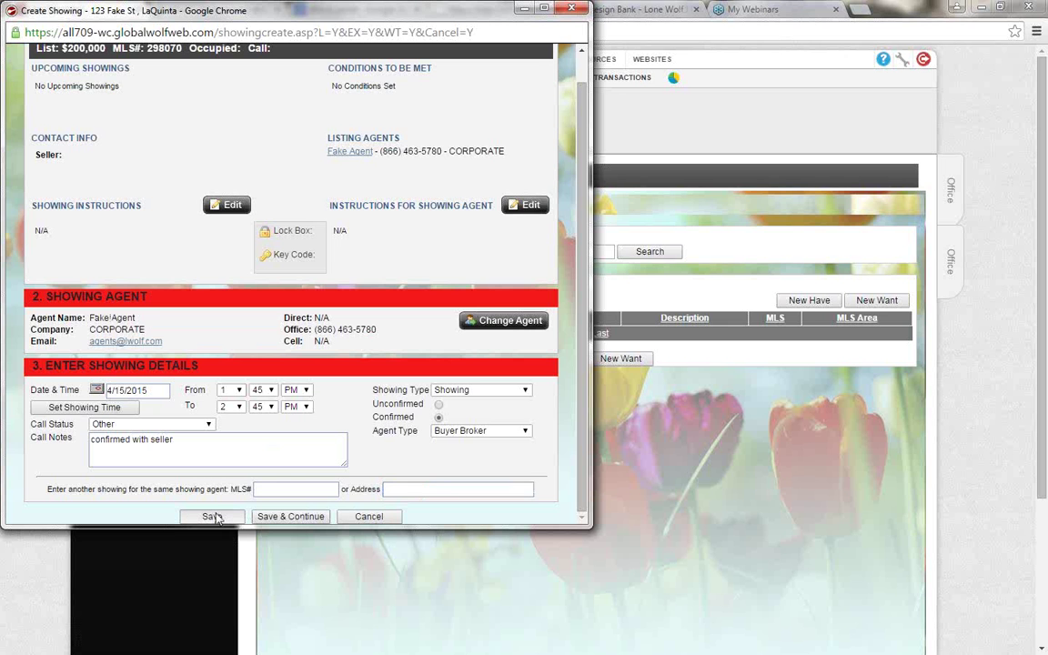
pyautogui.click(266, 516)
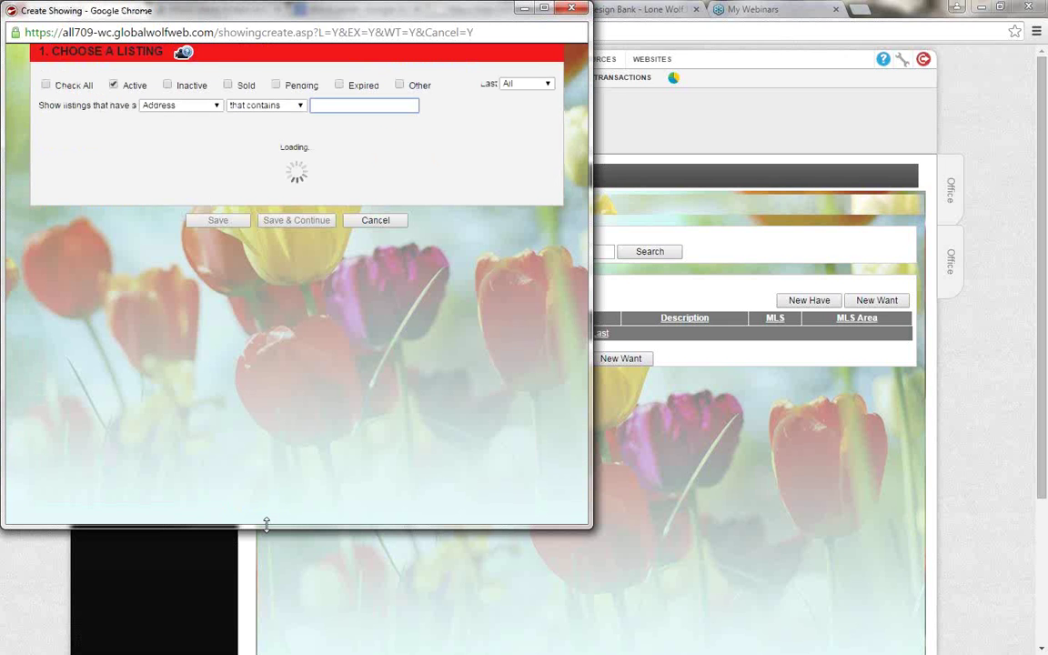
pyautogui.click(572, 9)
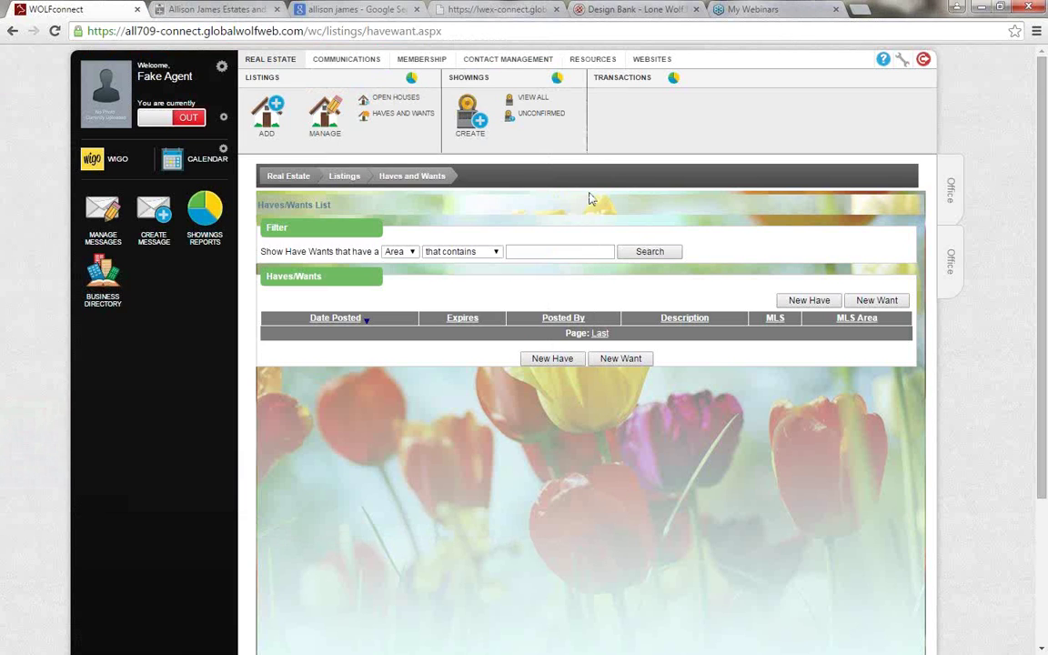
# Review the list of all showings and the Unconfirmed Showings list
pyautogui.click(533, 99)
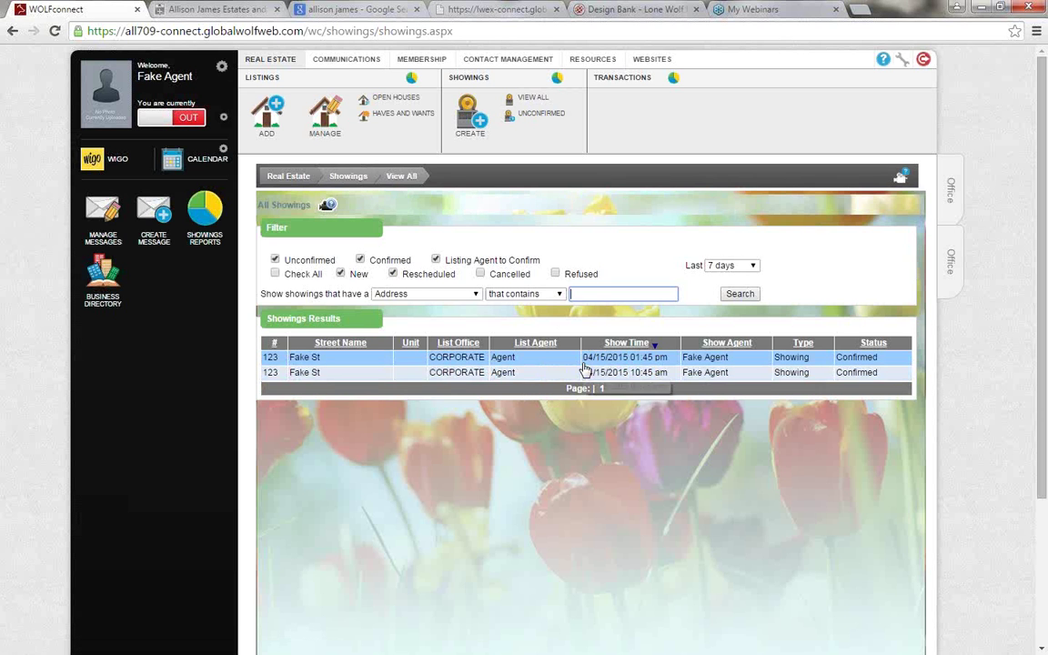
pyautogui.click(541, 120)
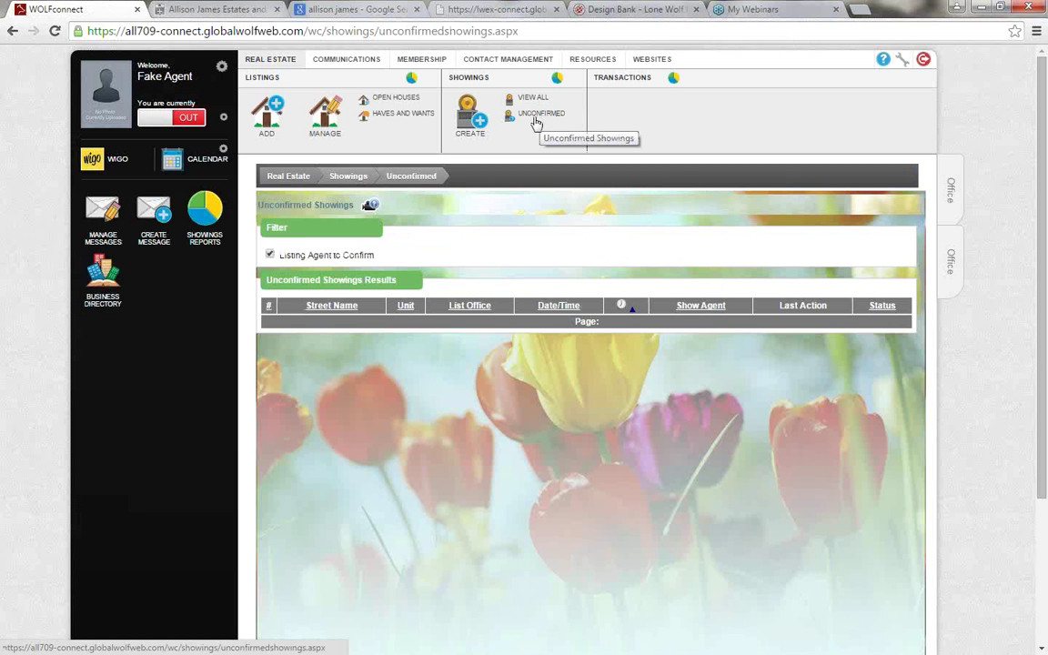
# Open the 8.7.1 Agent Earnings History report form and add that report to the sidebar shortcuts
pyautogui.click(674, 79)
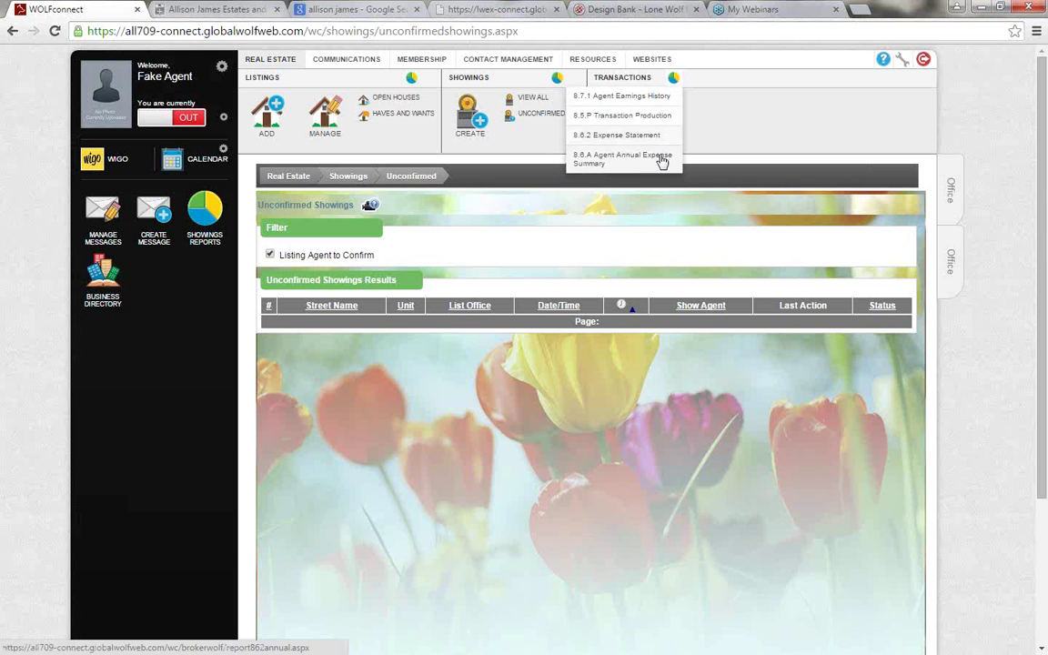
pyautogui.click(661, 98)
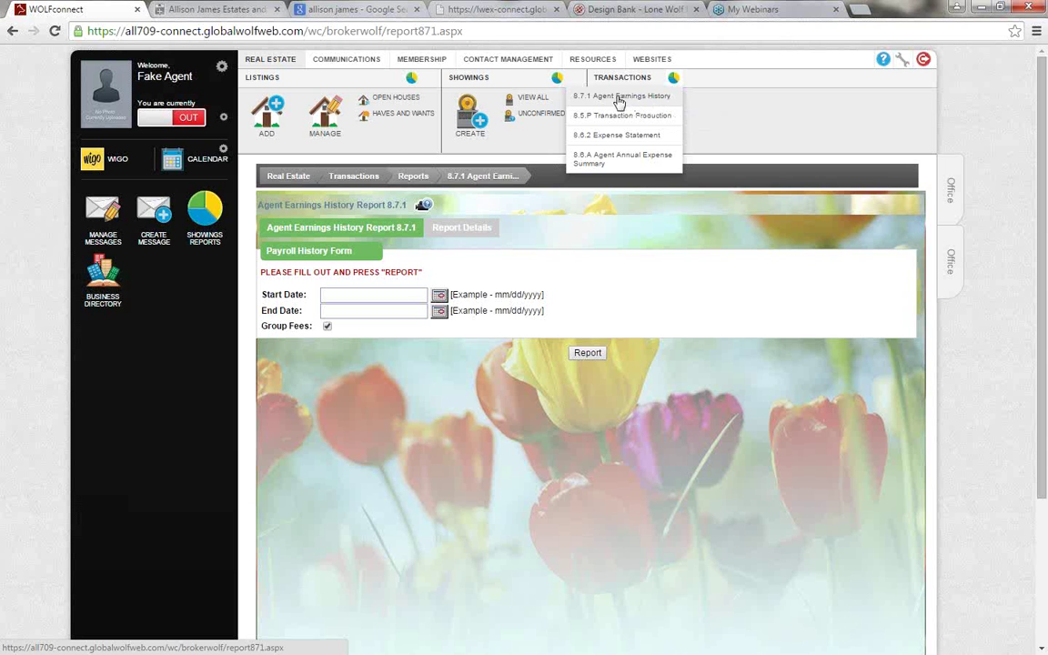
pyautogui.moveTo(620, 102); pyautogui.dragTo(141, 250)
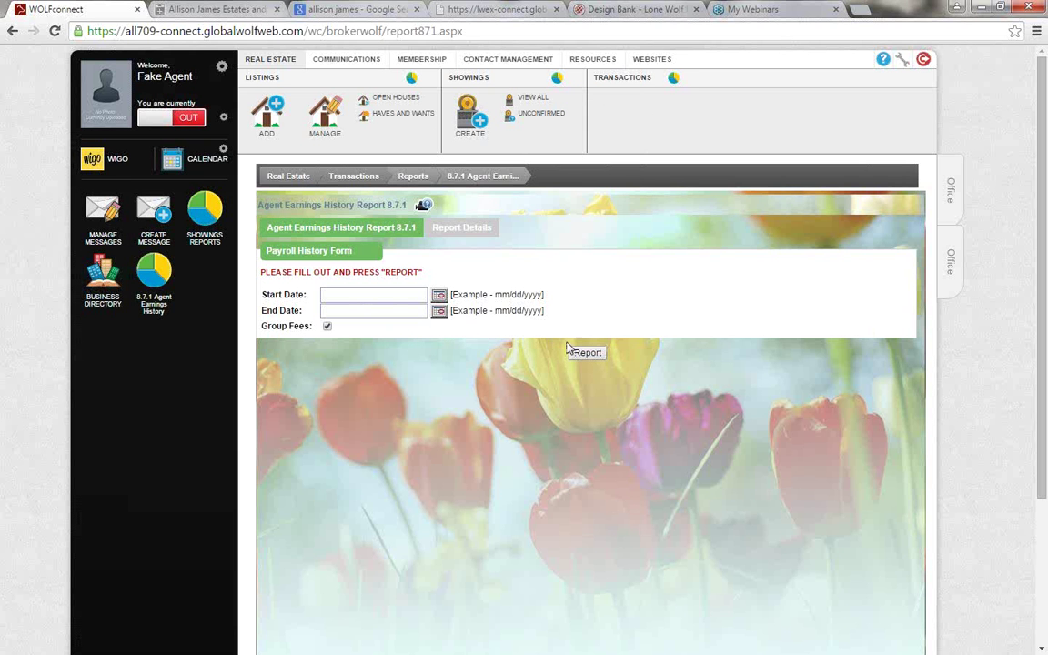
# Examine the sample Agent Earnings History Report in the browser's reports document and return to WOLFconnect
pyautogui.click(507, 7)
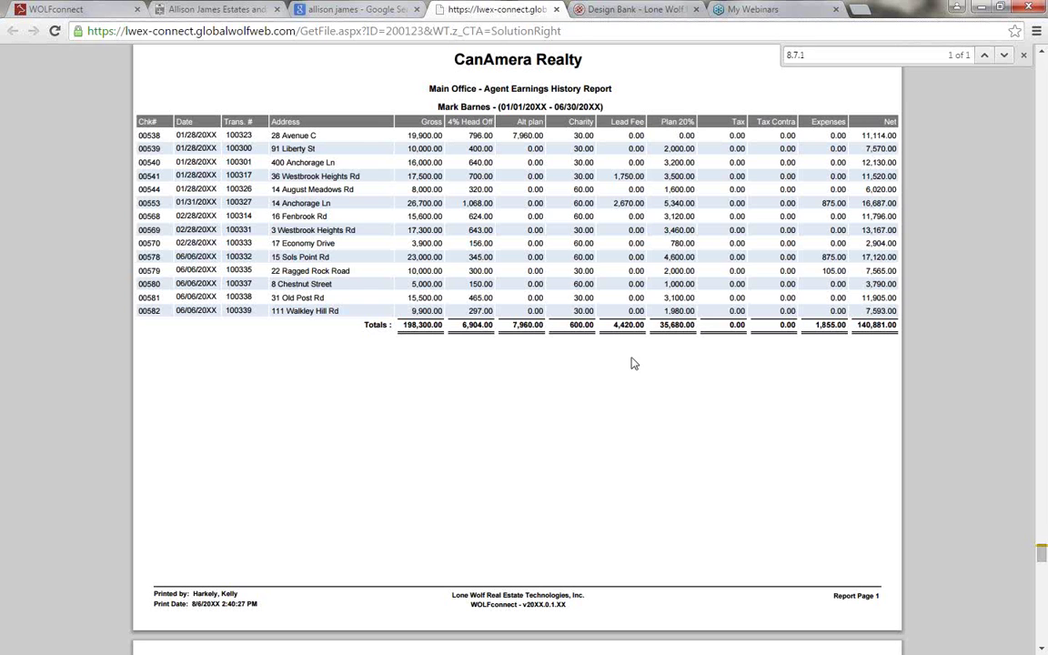
pyautogui.click(102, 8)
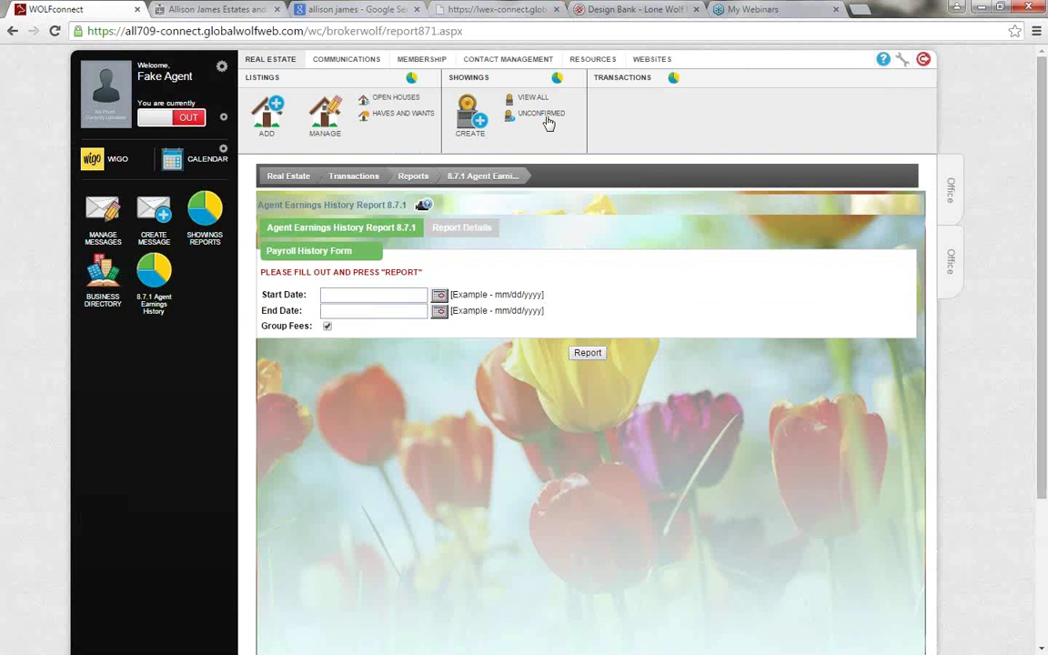
# Open the 8.5.P Transaction Production report form, find "8.5.p" in the sample reports document, and examine its new written and pending trades
pyautogui.moveTo(674, 84)
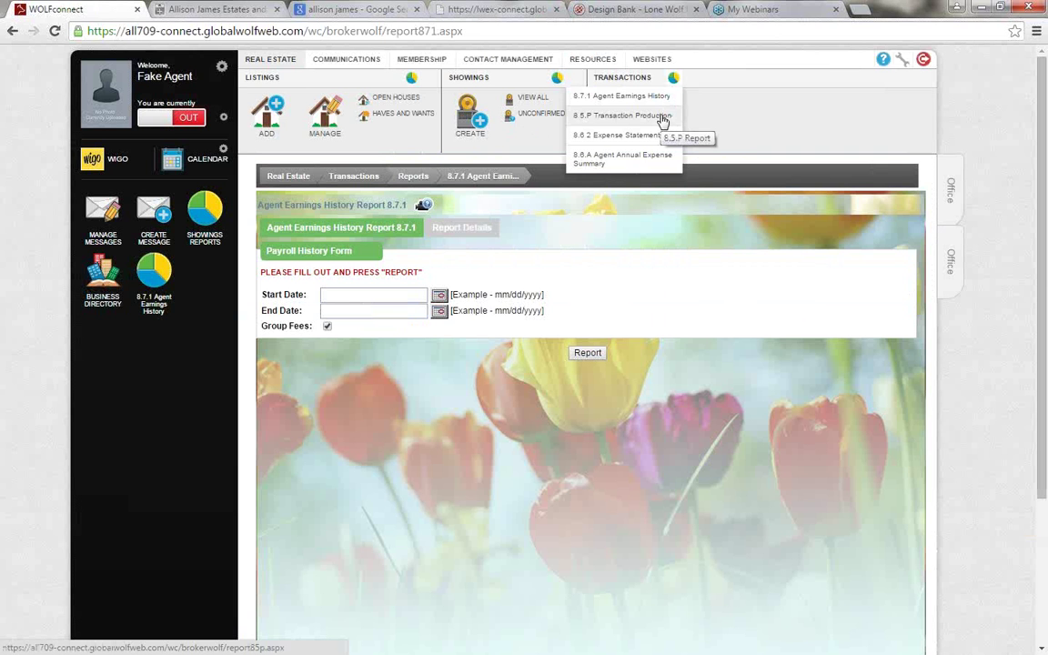
pyautogui.click(662, 120)
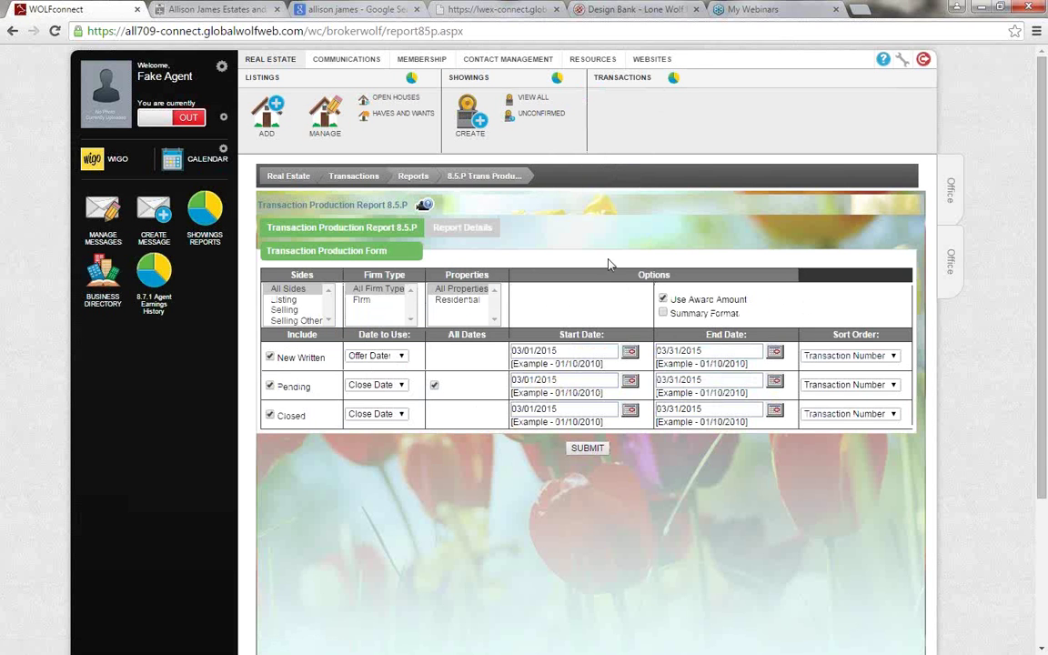
pyautogui.click(441, 10)
pyautogui.moveTo(796, 51); pyautogui.dragTo(855, 60)
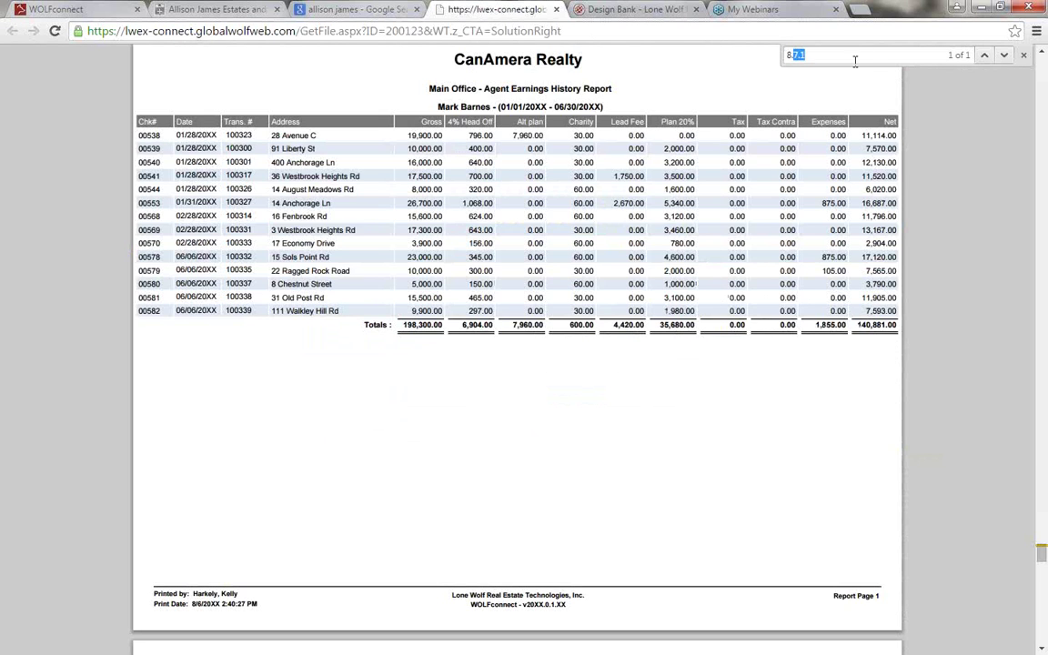
pyautogui.write('5.p')
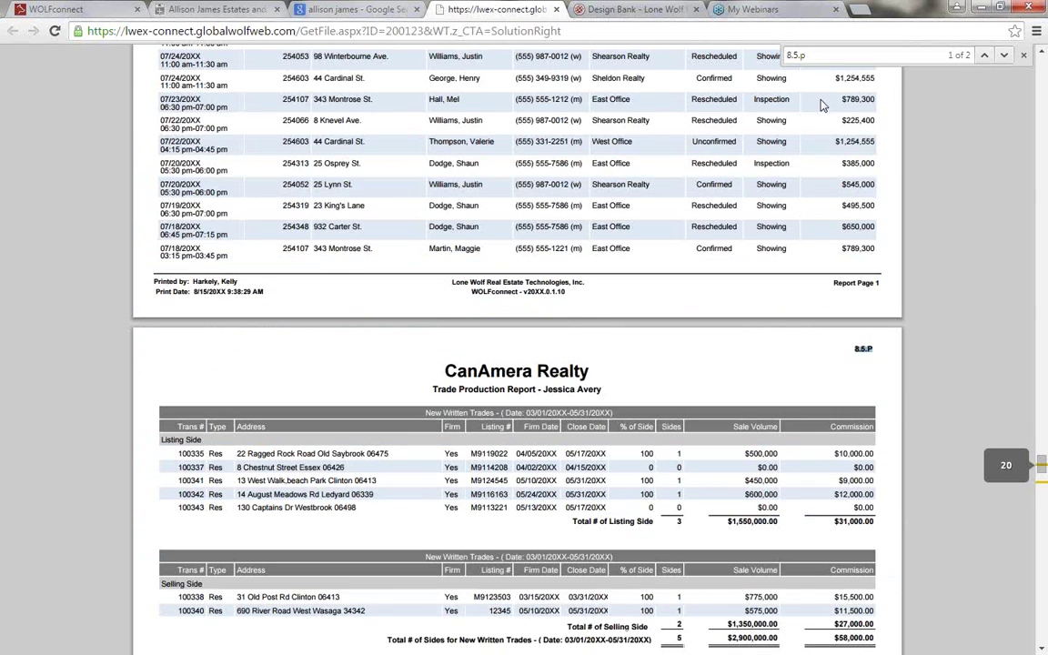
pyautogui.scroll(-1, 655, 279)
pyautogui.scroll(-1, 639, 286)
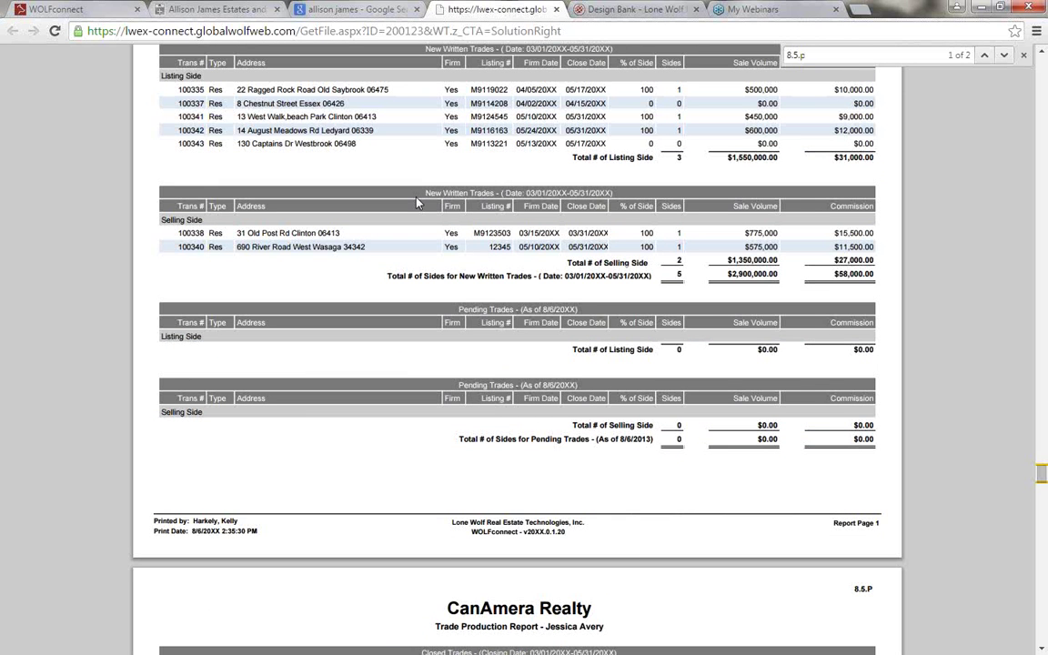
pyautogui.scroll(1, 417, 202)
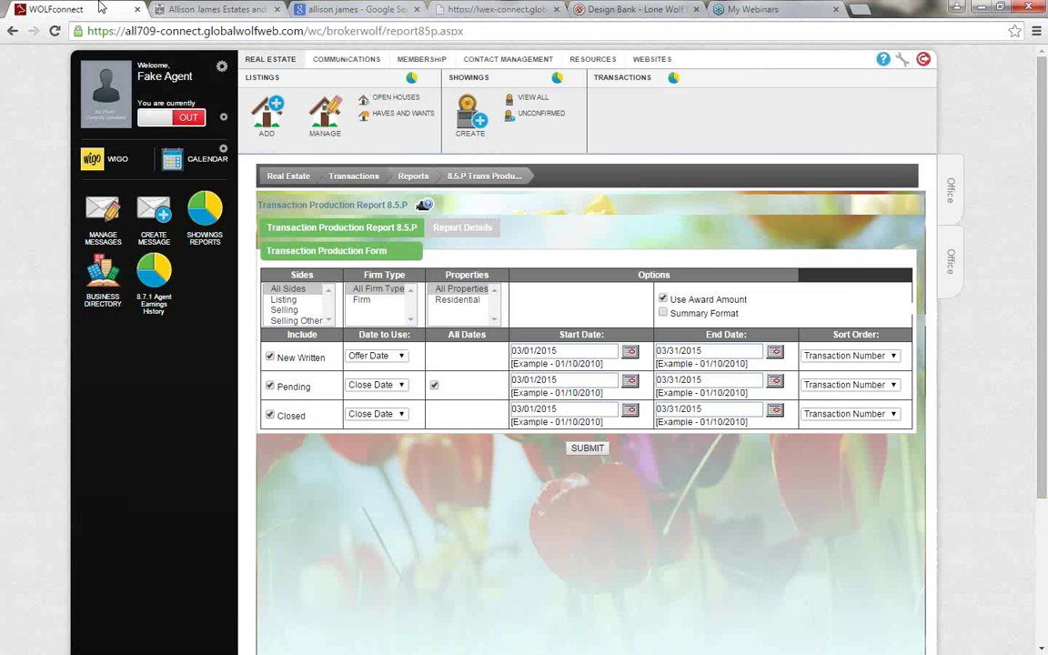
# Return to WOLFconnect and open the 8.6.2 Expense Statement report form
pyautogui.click(91, 9)
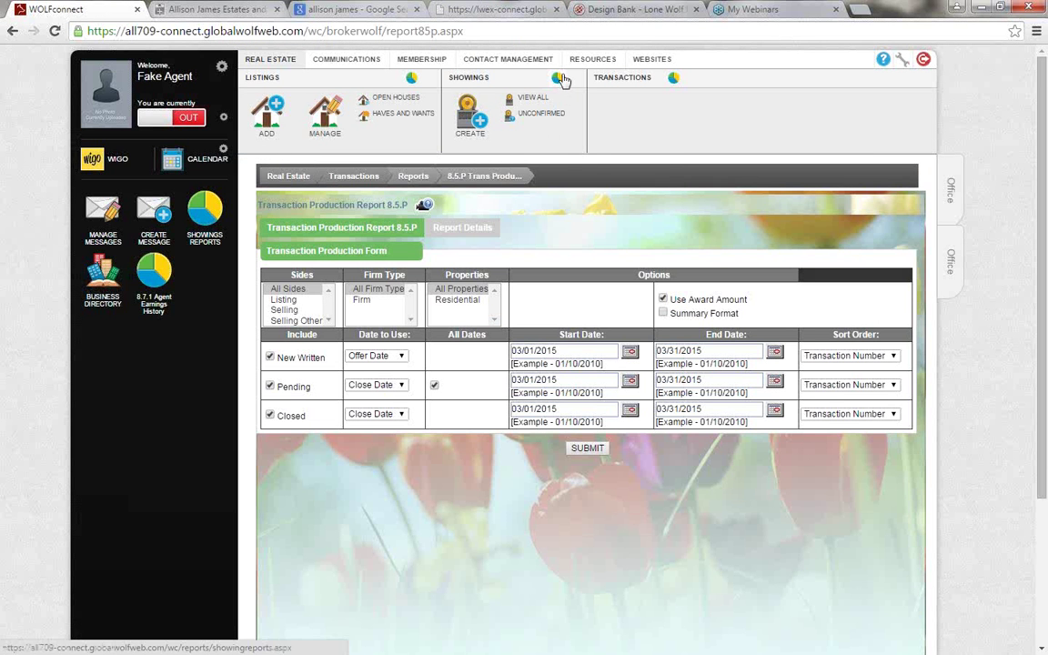
pyautogui.click(673, 77)
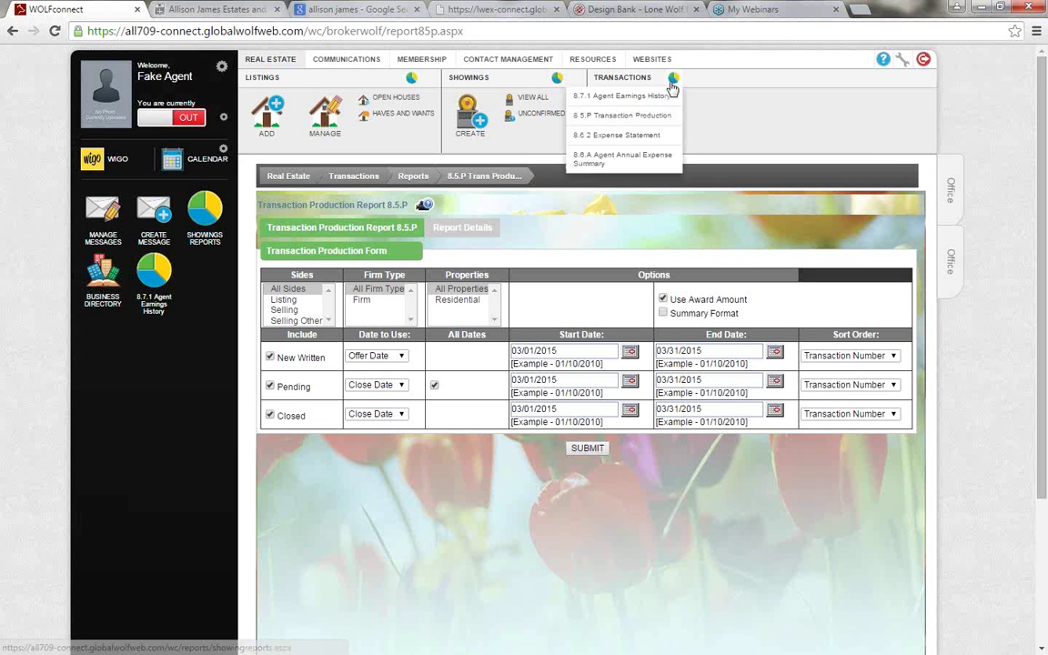
pyautogui.click(656, 144)
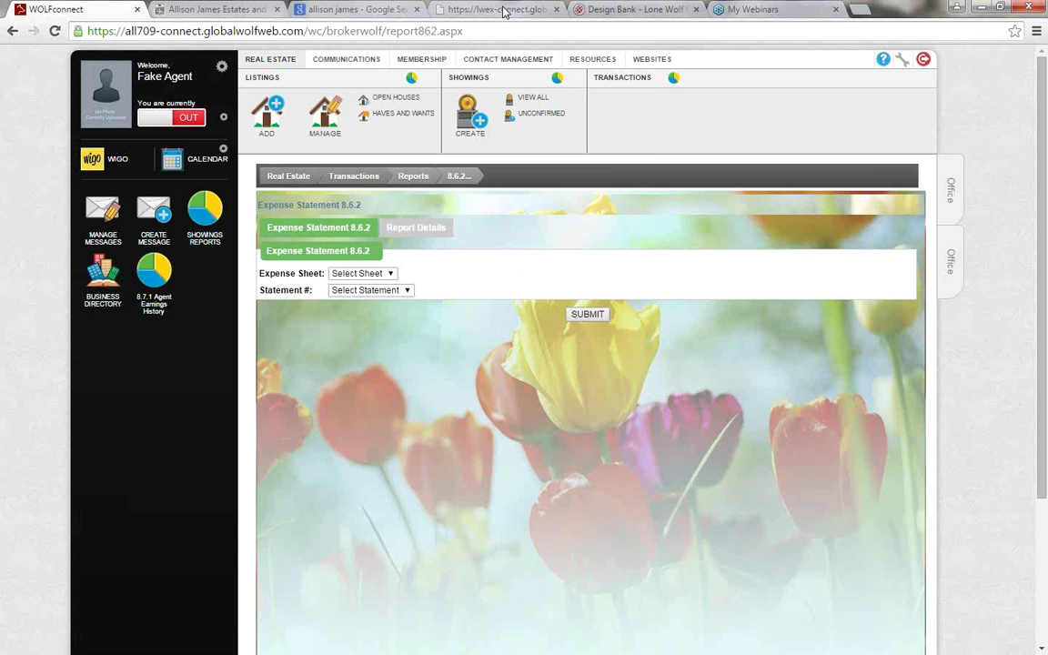
# Find "8.6." in the browser's sample reports document, examine the Agent Expense Annual Summary, and return to WOLFconnect
pyautogui.click(503, 11)
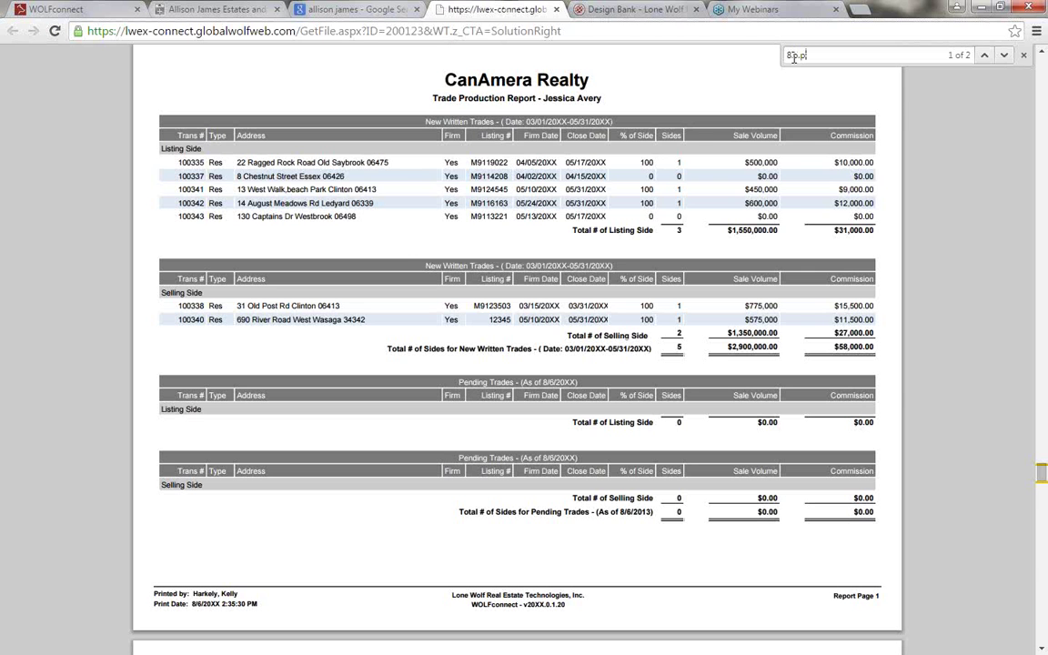
pyautogui.write('8.6.')
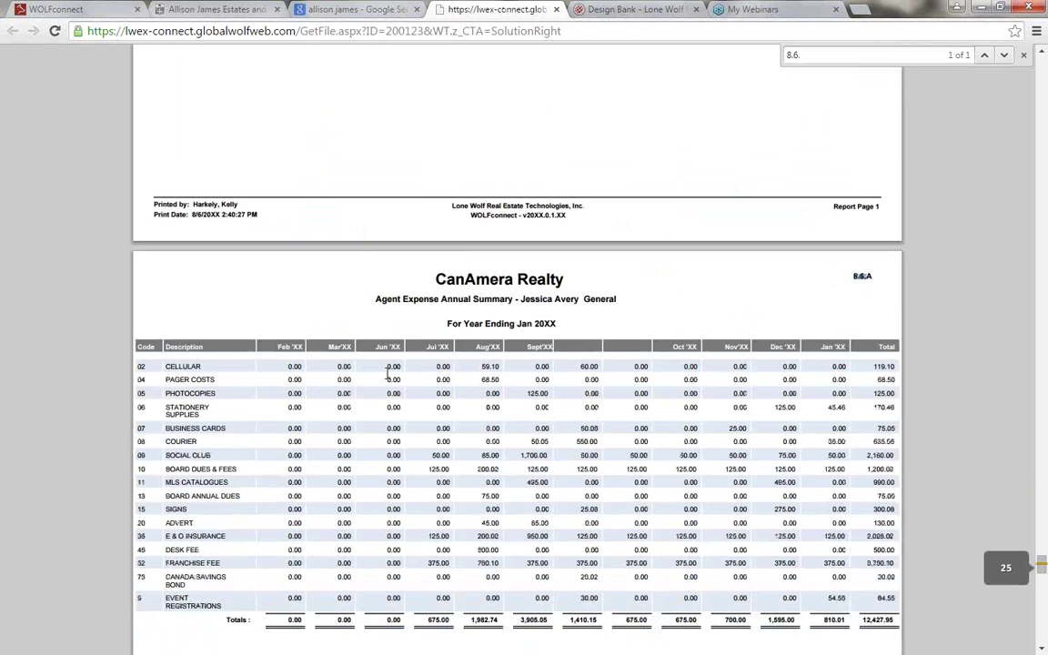
pyautogui.scroll(-1, 181, 216)
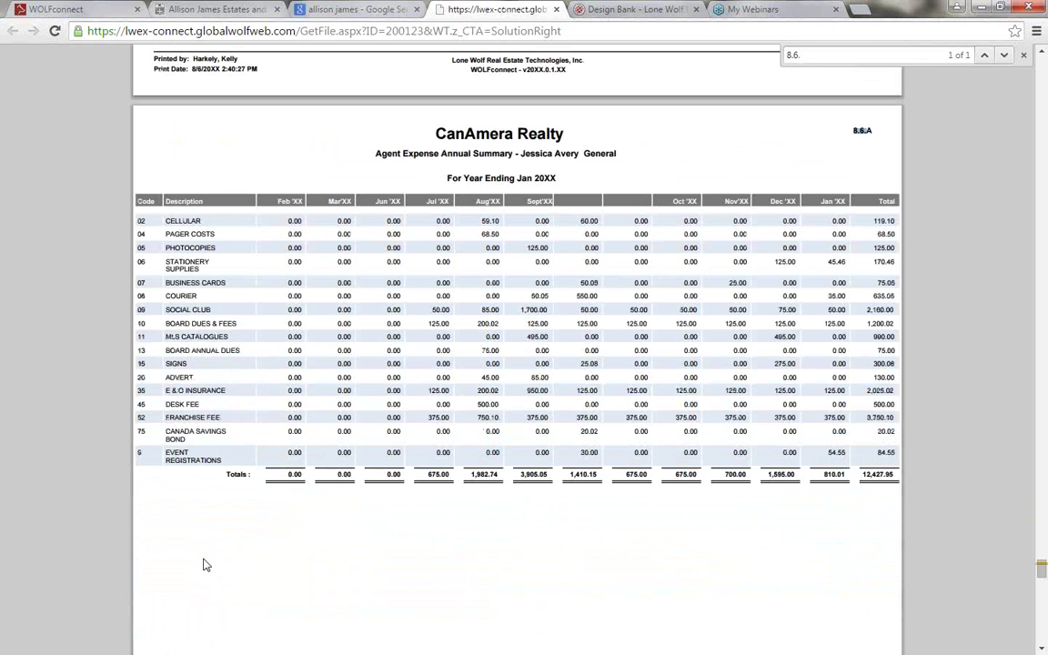
pyautogui.scroll(-1, 209, 565)
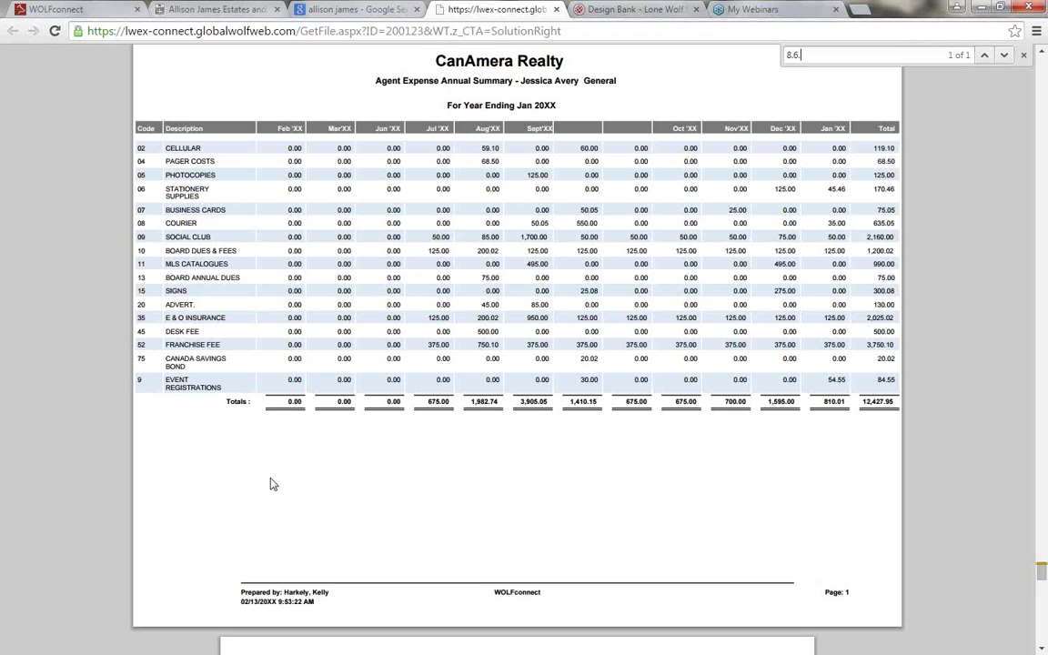
pyautogui.click(98, 11)
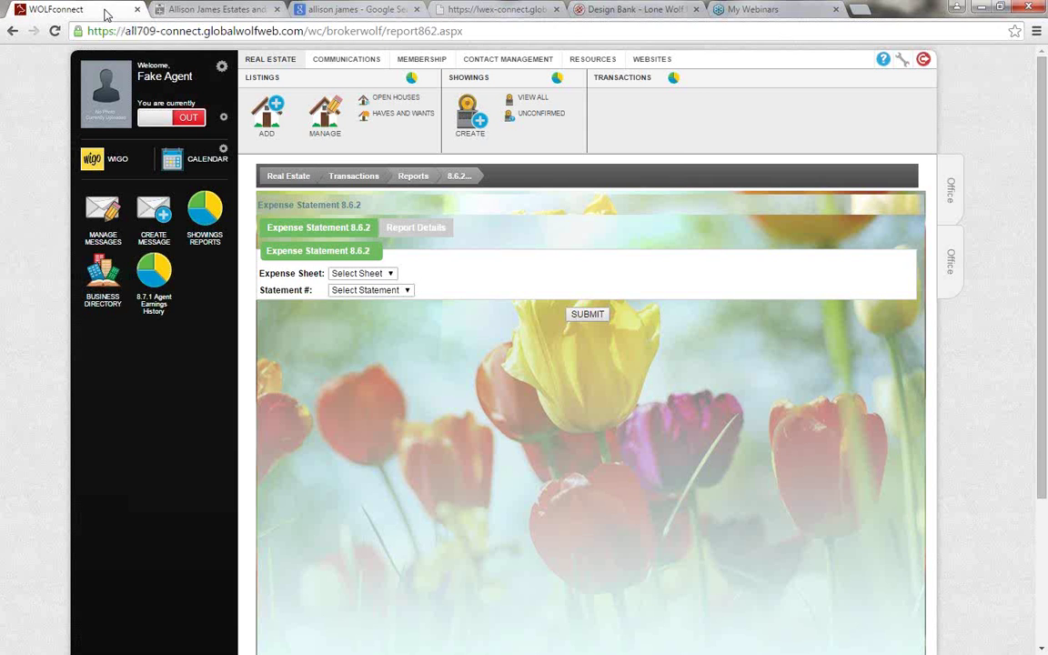
# Open the showings reports, choose the Showings By Listing Report, and set its criteria type to Advanced
pyautogui.click(558, 80)
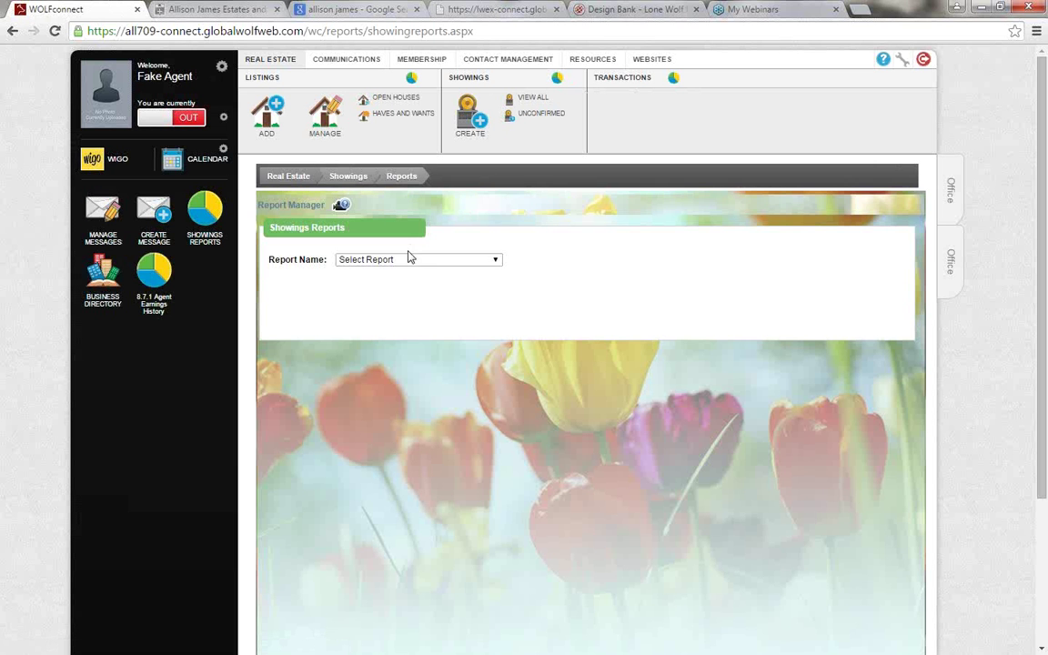
pyautogui.click(400, 259)
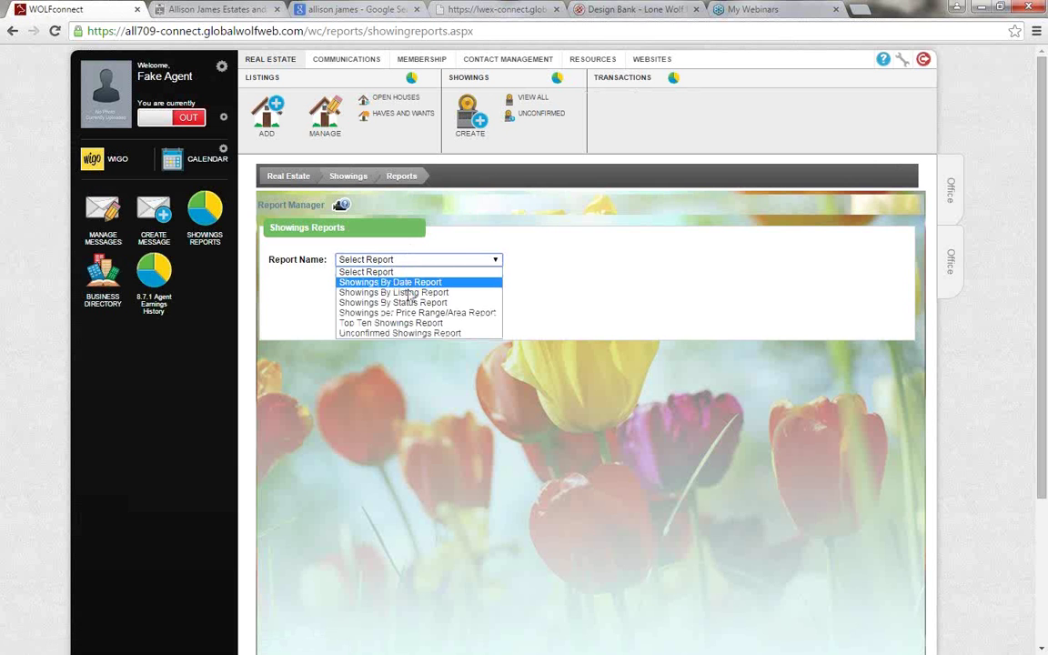
pyautogui.click(461, 292)
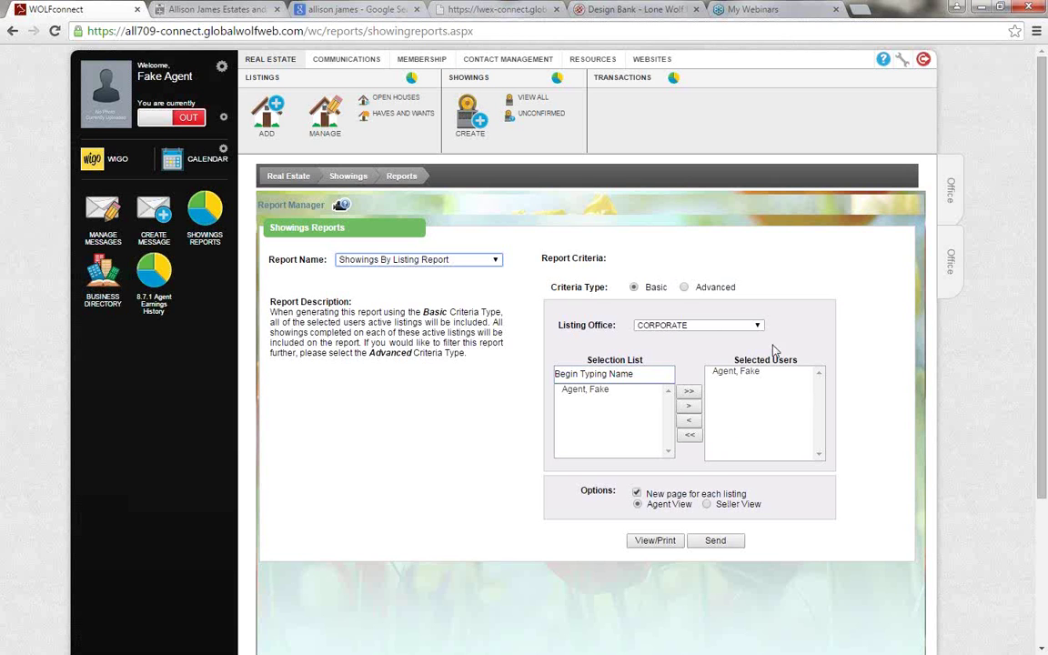
pyautogui.click(683, 286)
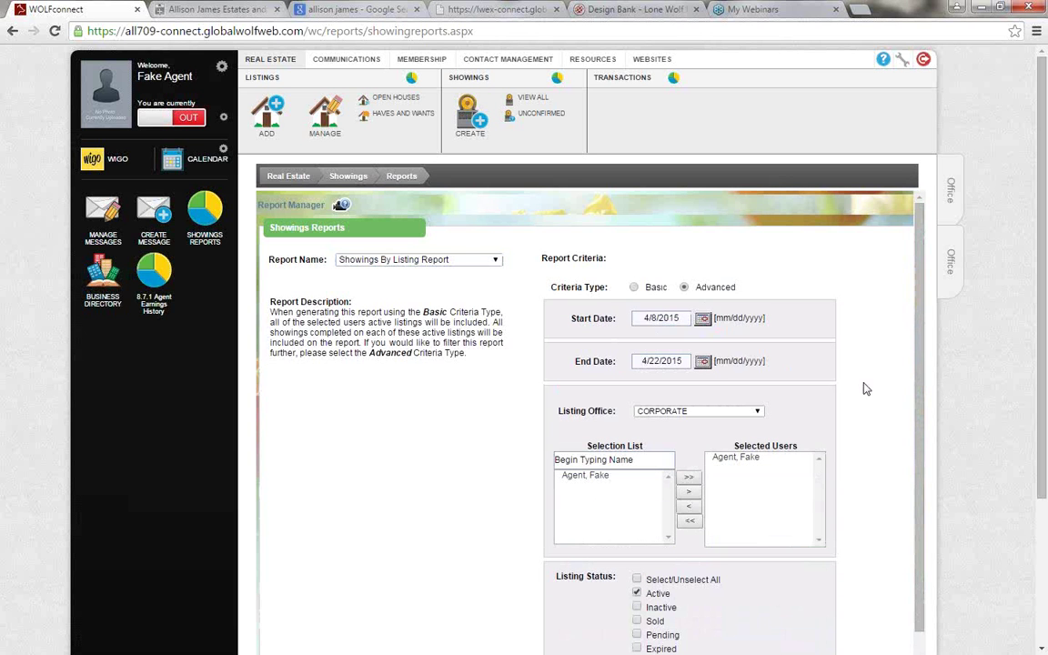
# Examine the advanced criteria of the Showings By Listing Report, including listing statuses, available showing types and report options
pyautogui.scroll(-2, 866, 388)
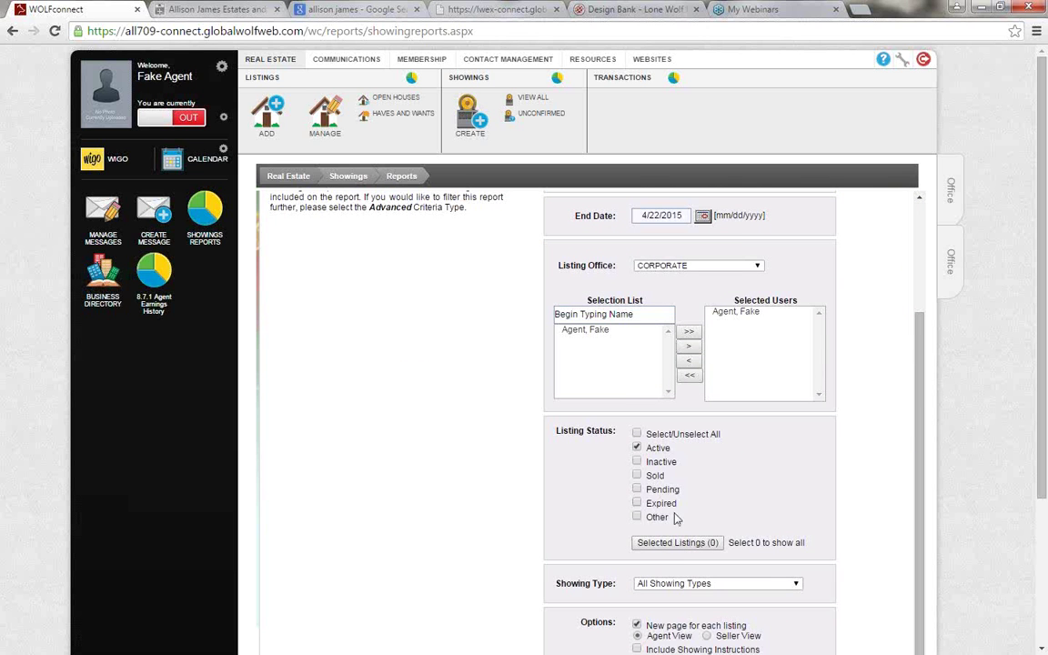
pyautogui.scroll(-3, 673, 428)
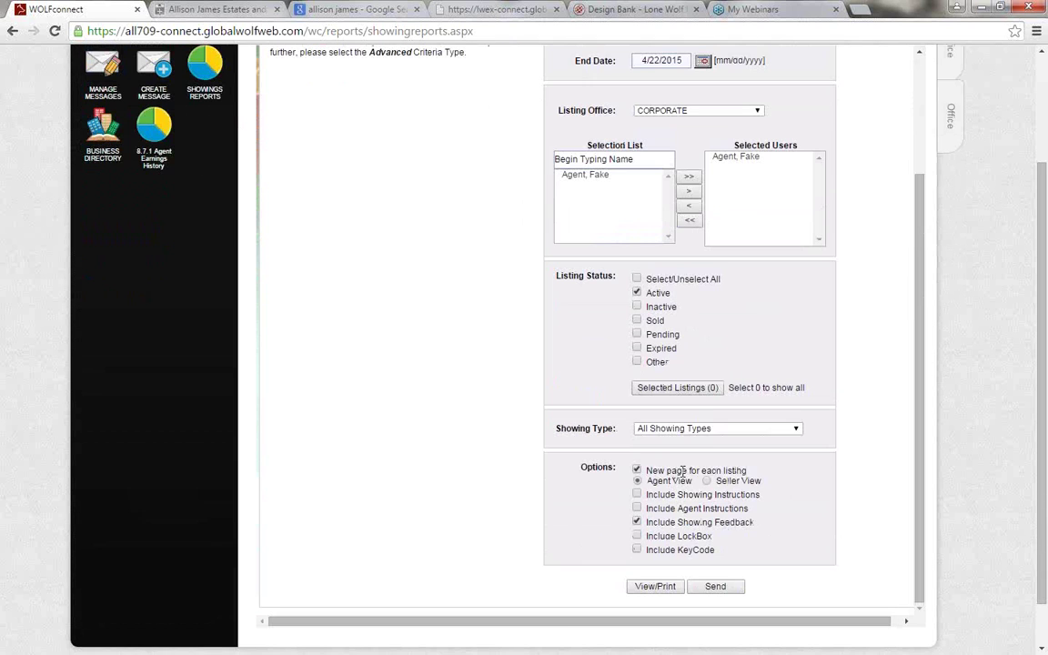
pyautogui.click(704, 428)
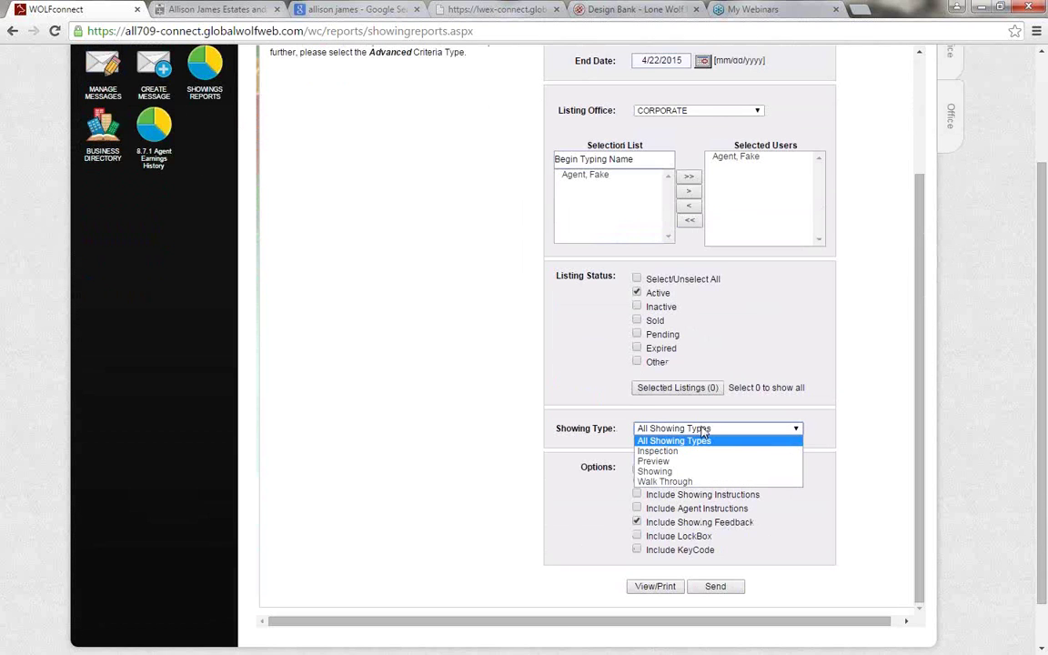
pyautogui.click(704, 431)
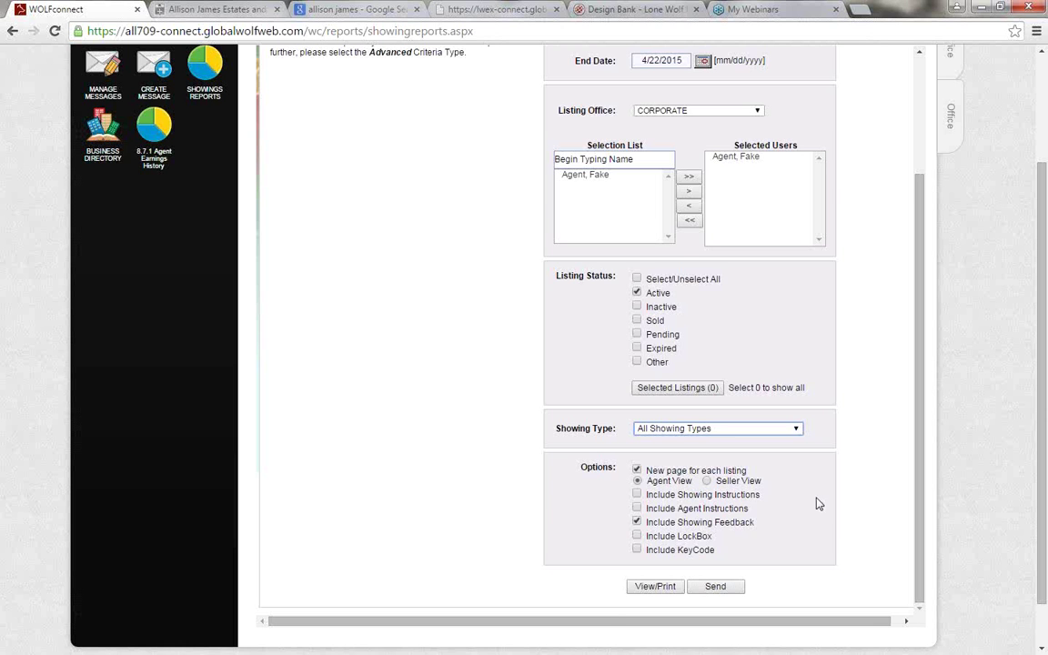
pyautogui.scroll(3, 816, 502)
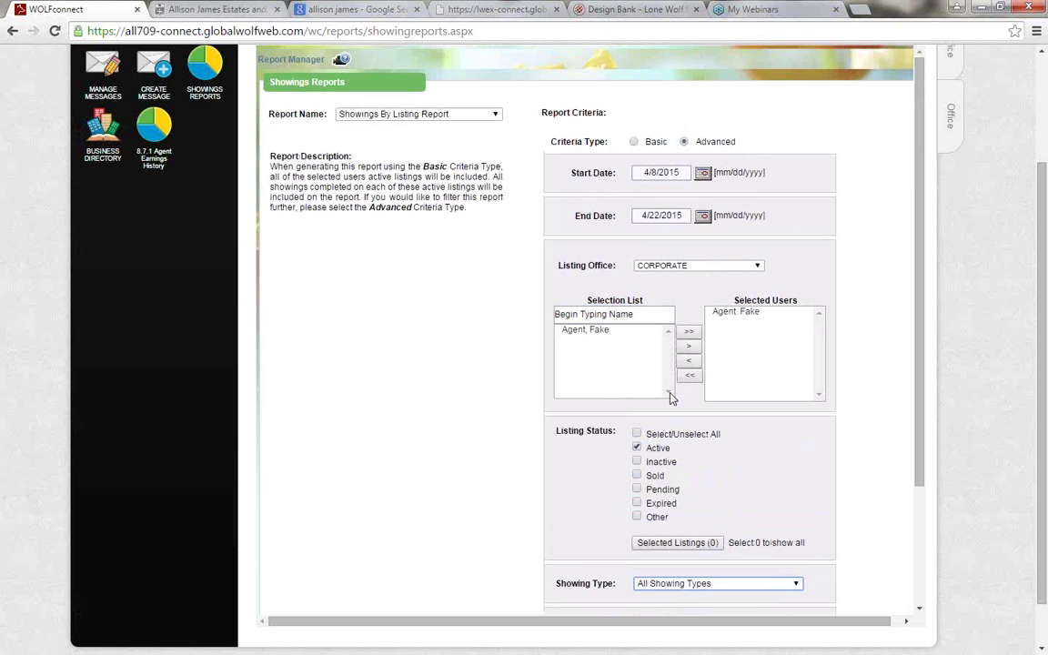
pyautogui.scroll(3, 732, 447)
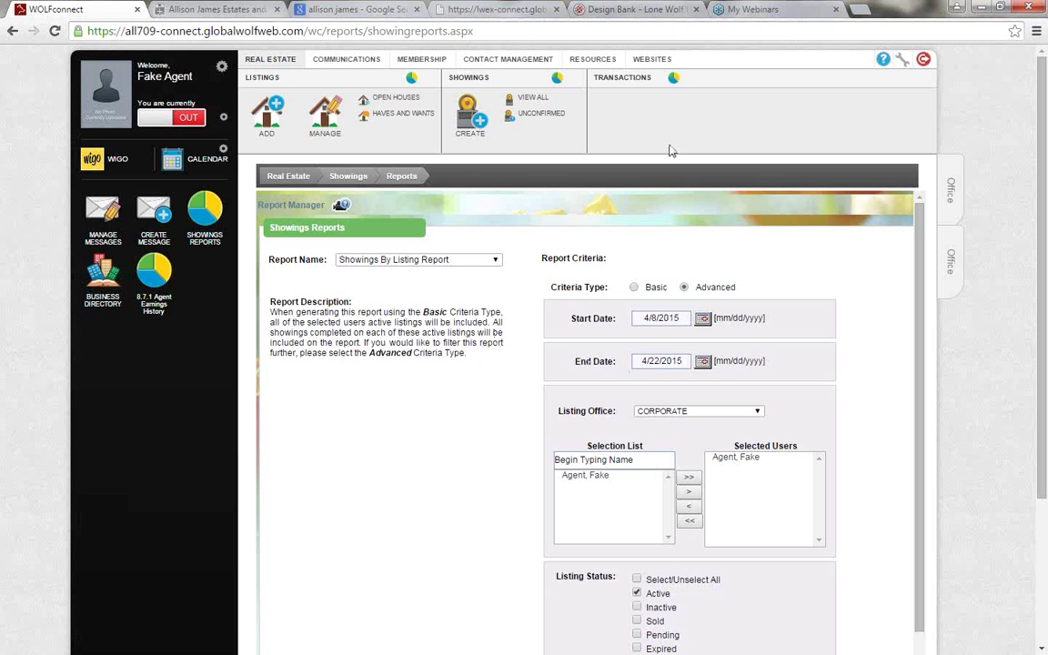
# View the In/Out Board from the communications tools and close its window
pyautogui.click(348, 61)
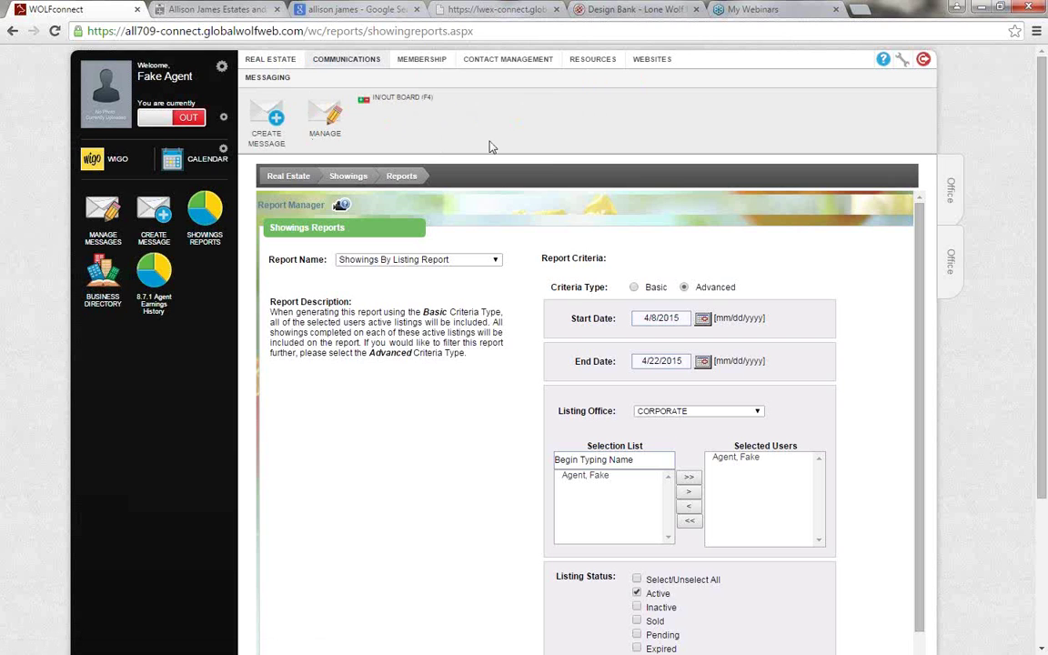
pyautogui.click(405, 98)
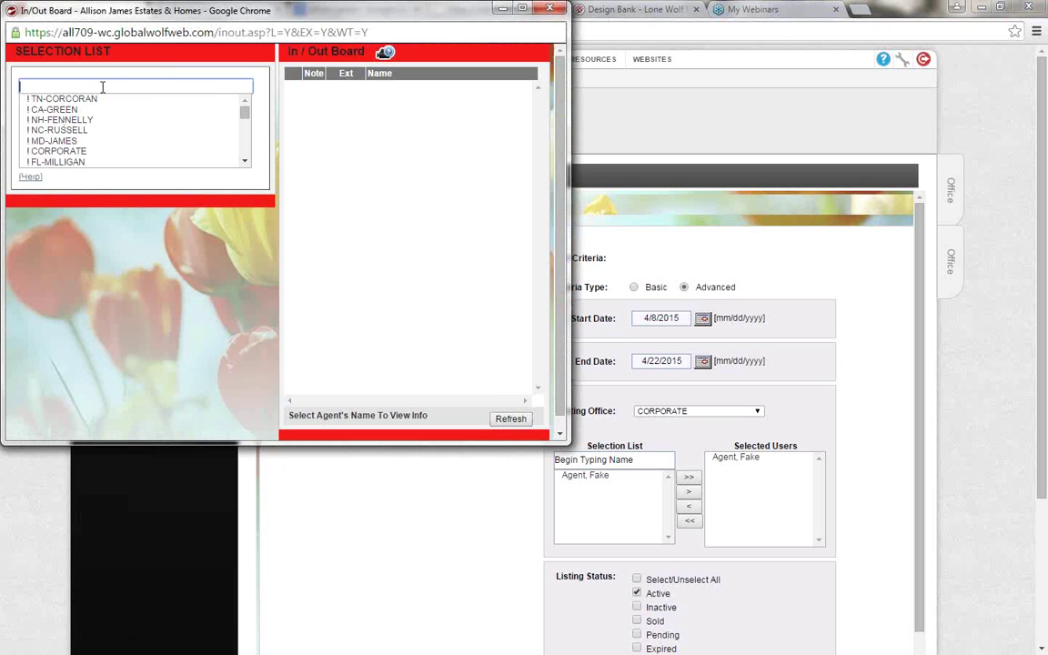
pyautogui.click(548, 10)
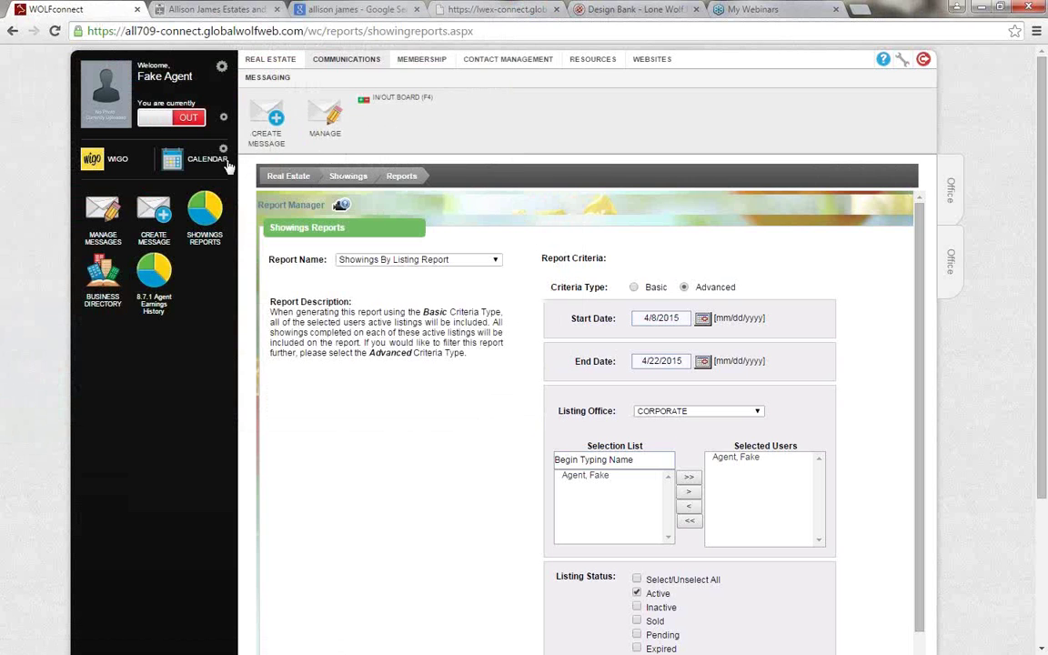
# Open the form for creating a message, check its subject and body fields, and put its window away
pyautogui.click(274, 116)
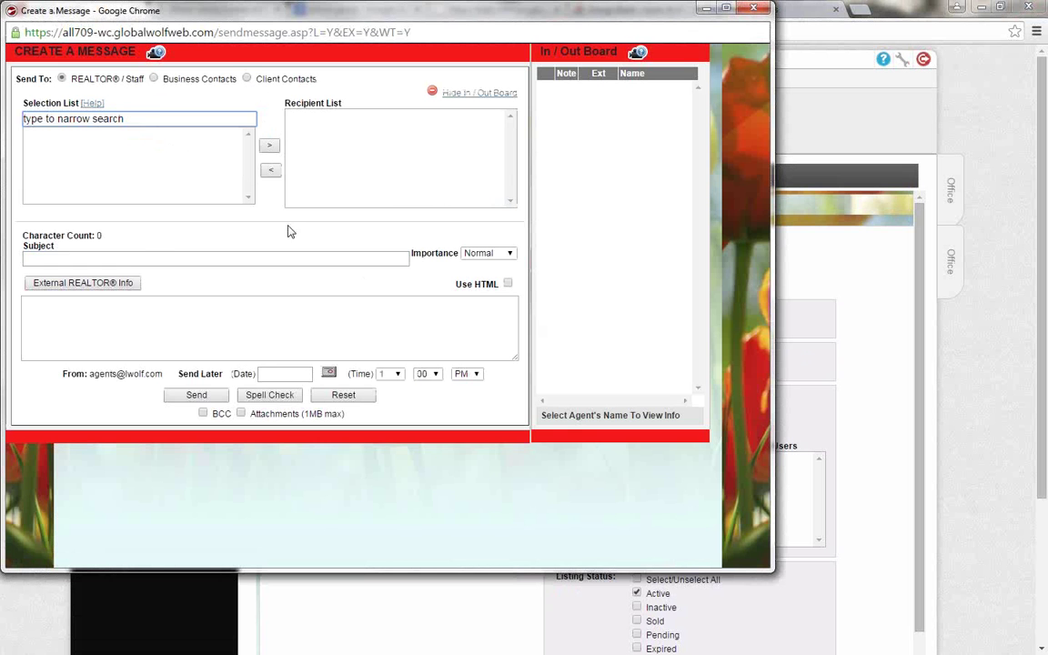
pyautogui.click(137, 254)
pyautogui.click(139, 305)
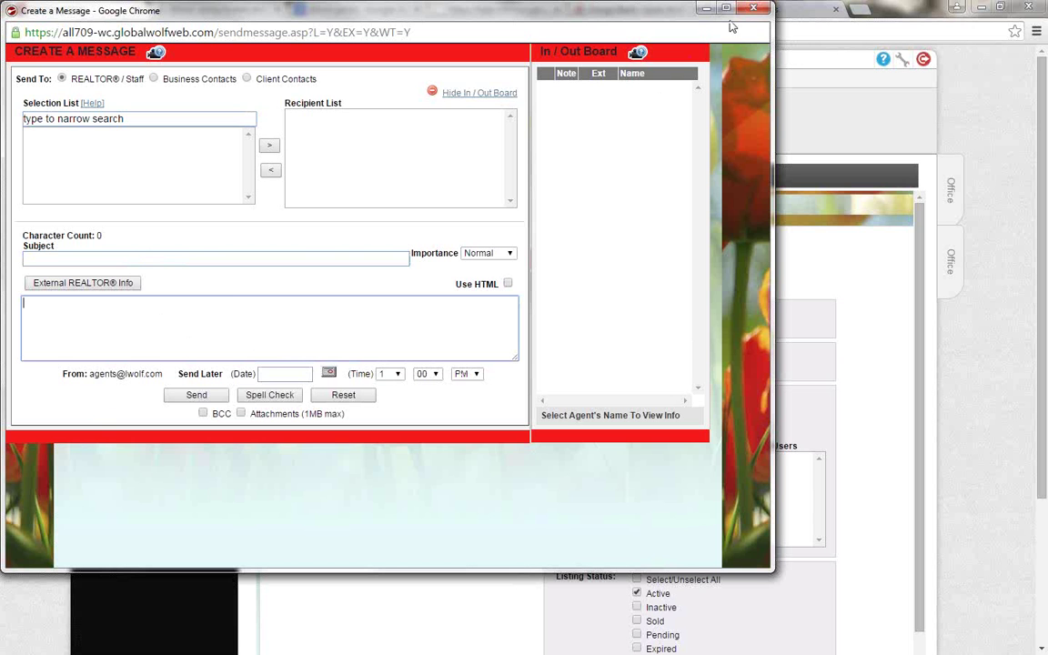
pyautogui.click(705, 7)
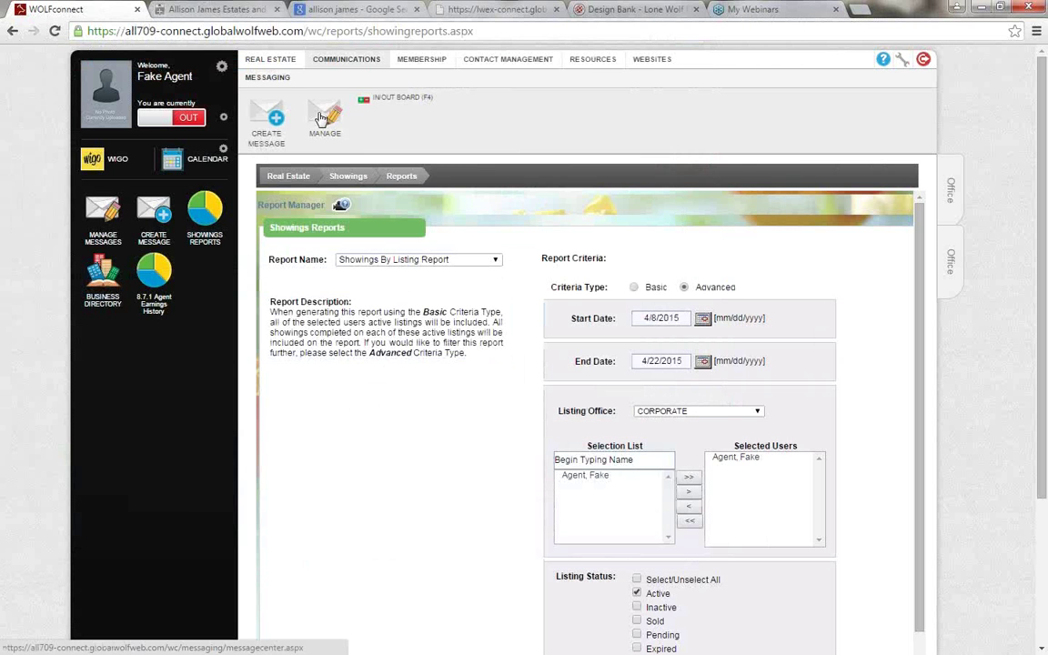
# Open the Message Center inbox and view which message parts its search can filter on
pyautogui.click(320, 116)
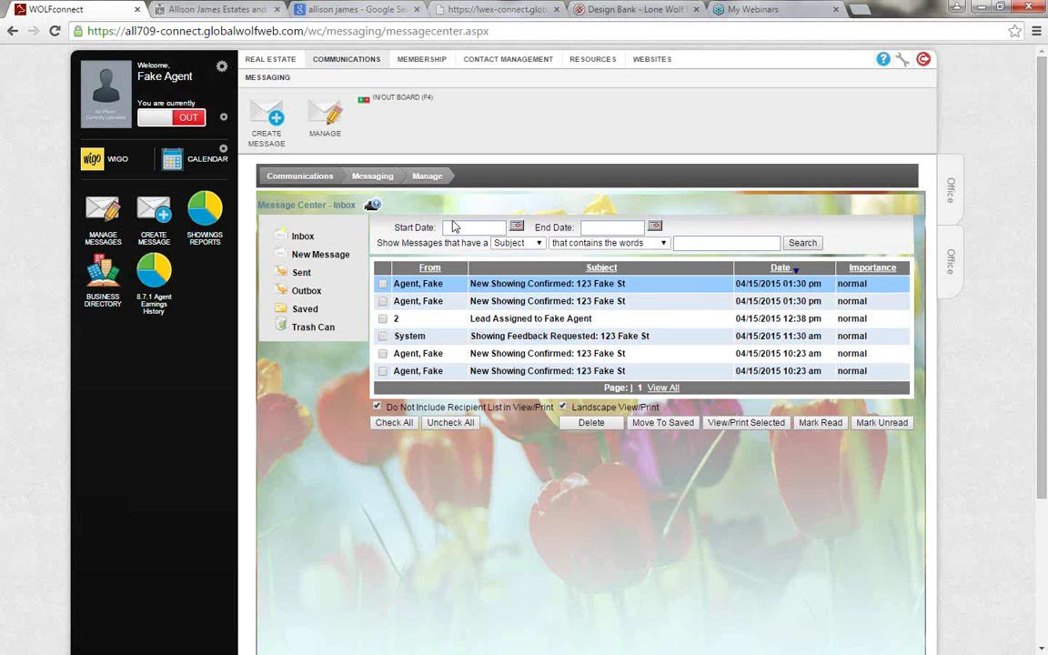
pyautogui.click(523, 242)
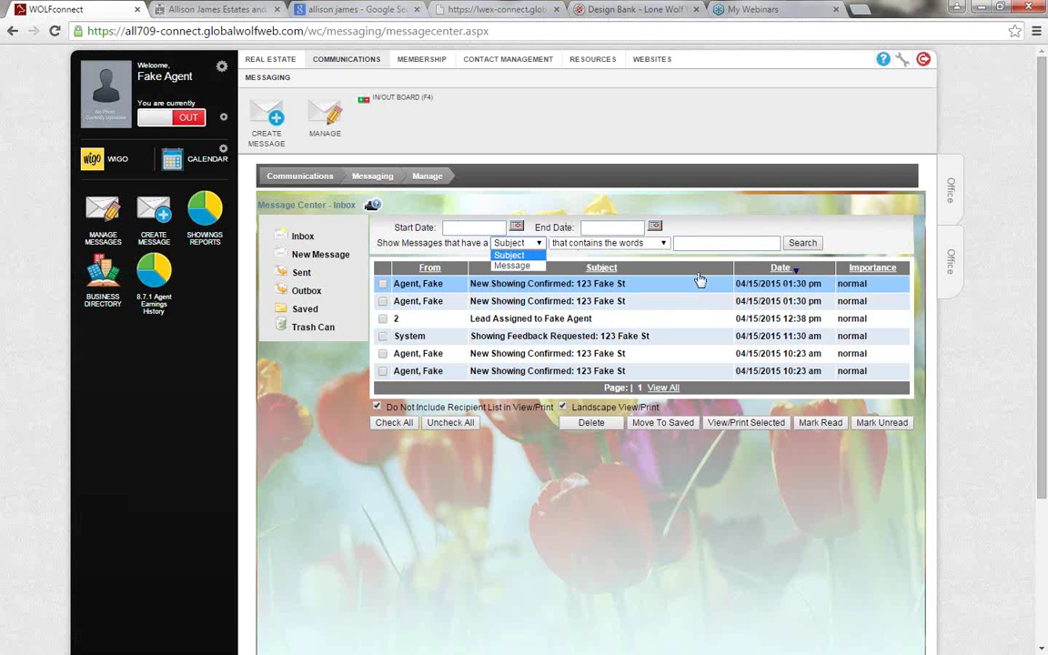
pyautogui.click(720, 227)
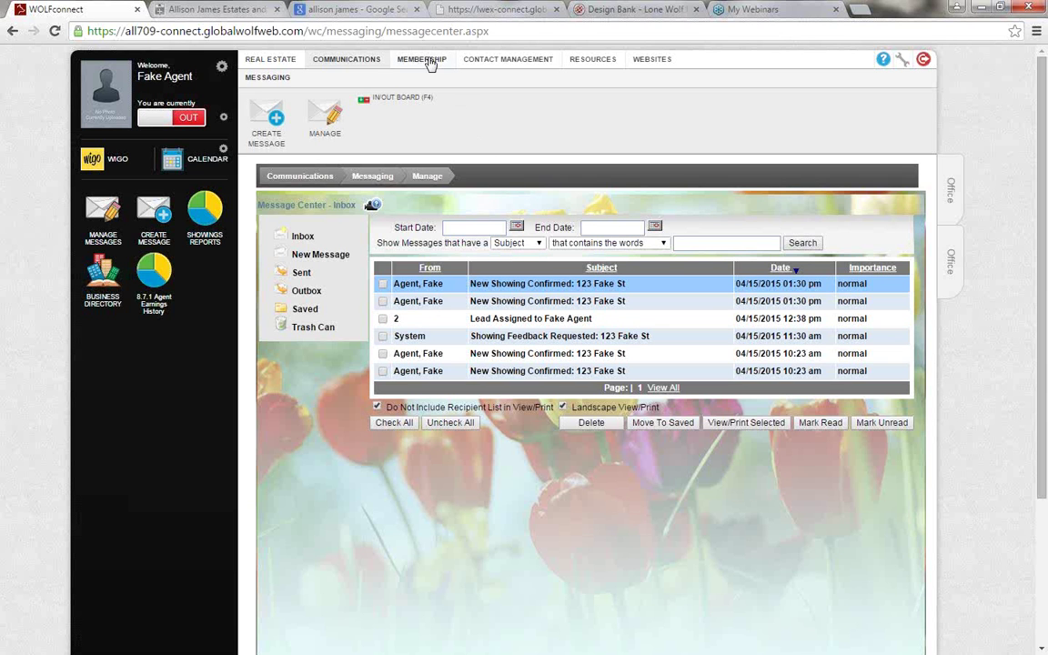
# Open the page for managing leads in Contact Management
pyautogui.moveTo(414, 63)
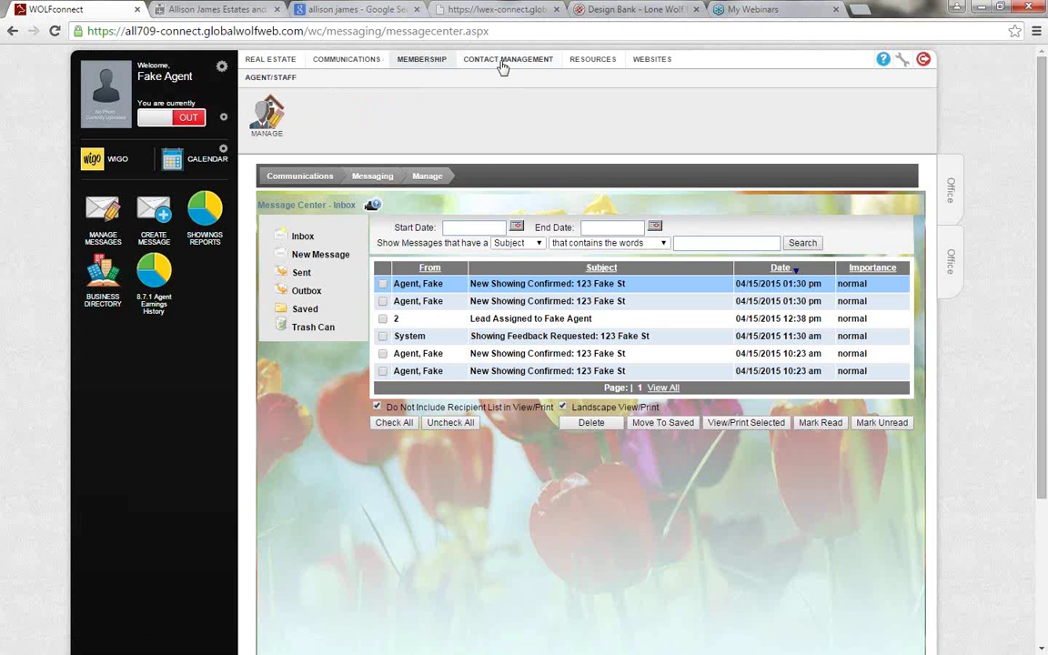
pyautogui.moveTo(503, 64)
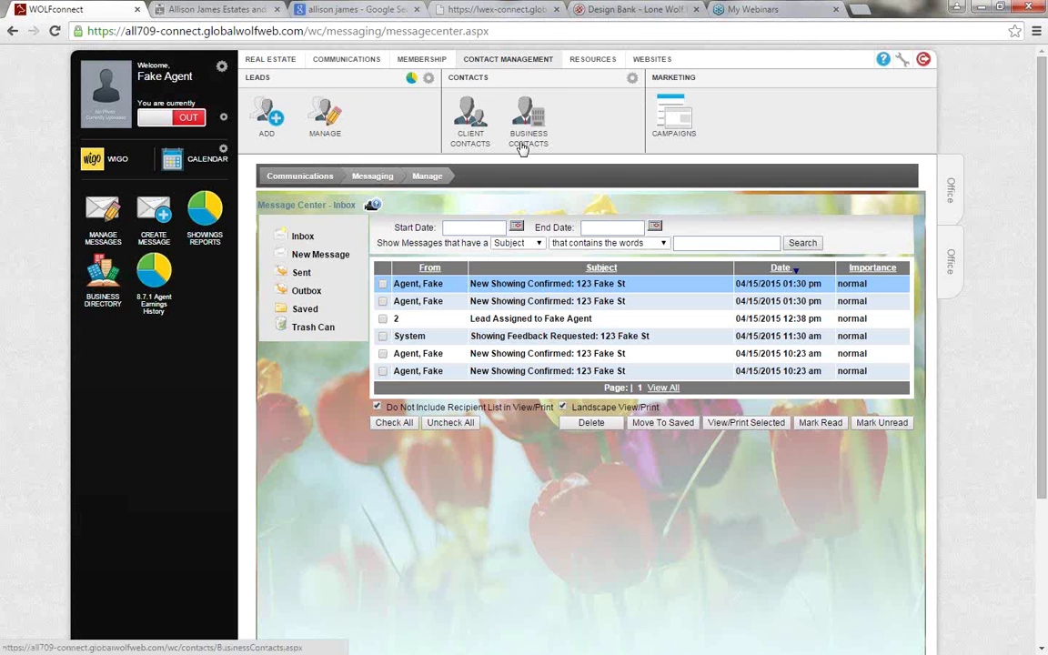
pyautogui.click(323, 129)
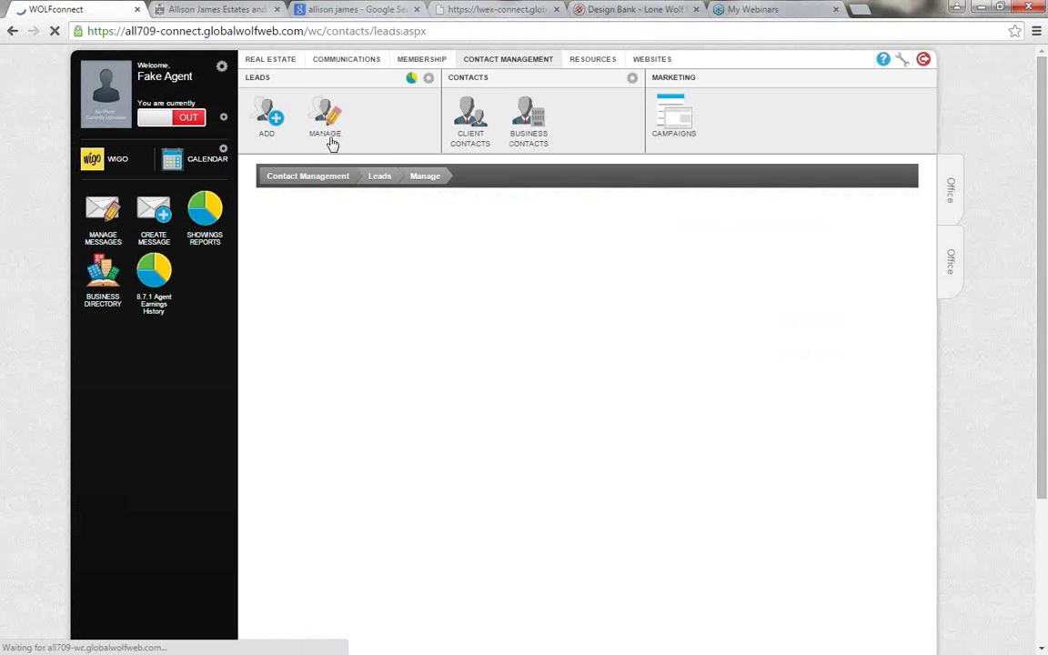
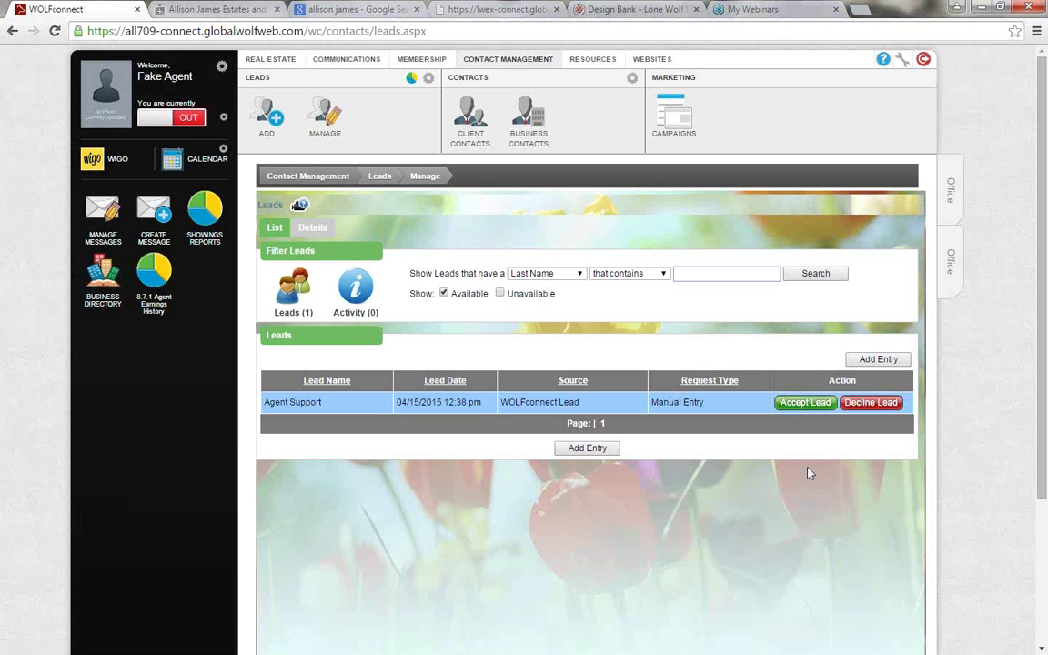
# Accept the only available lead in the leads list and open the client contacts list
pyautogui.click(806, 403)
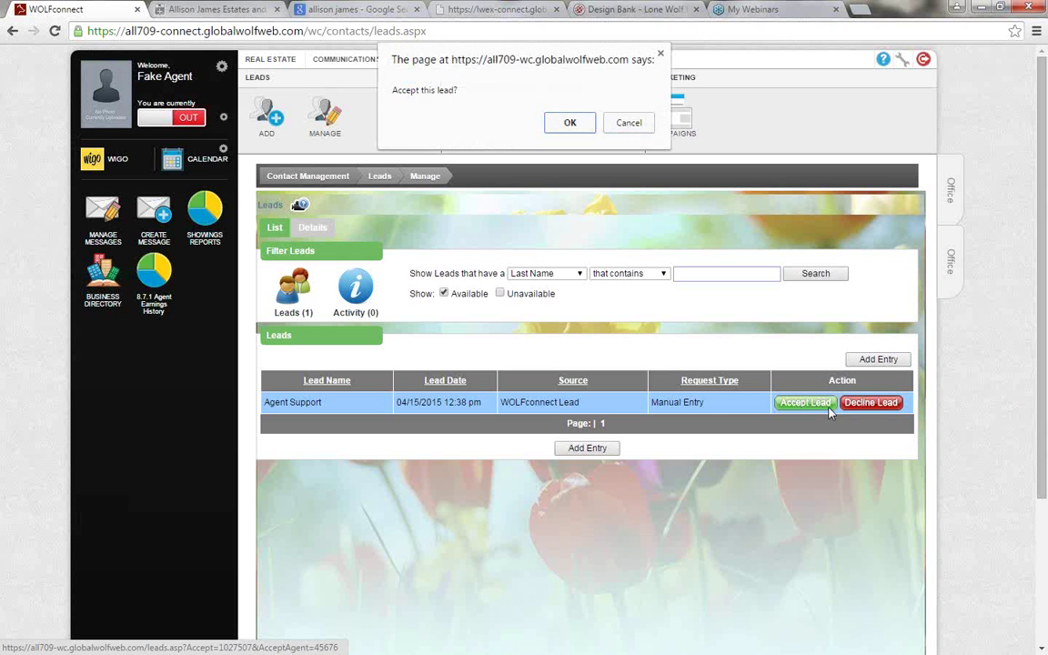
pyautogui.click(571, 123)
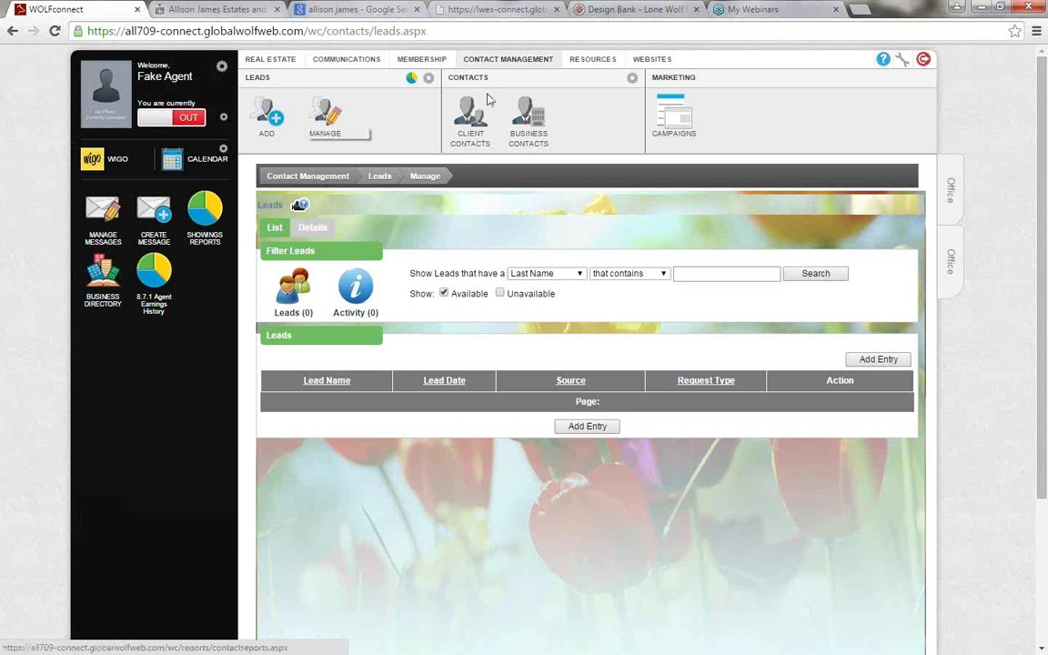
pyautogui.click(475, 121)
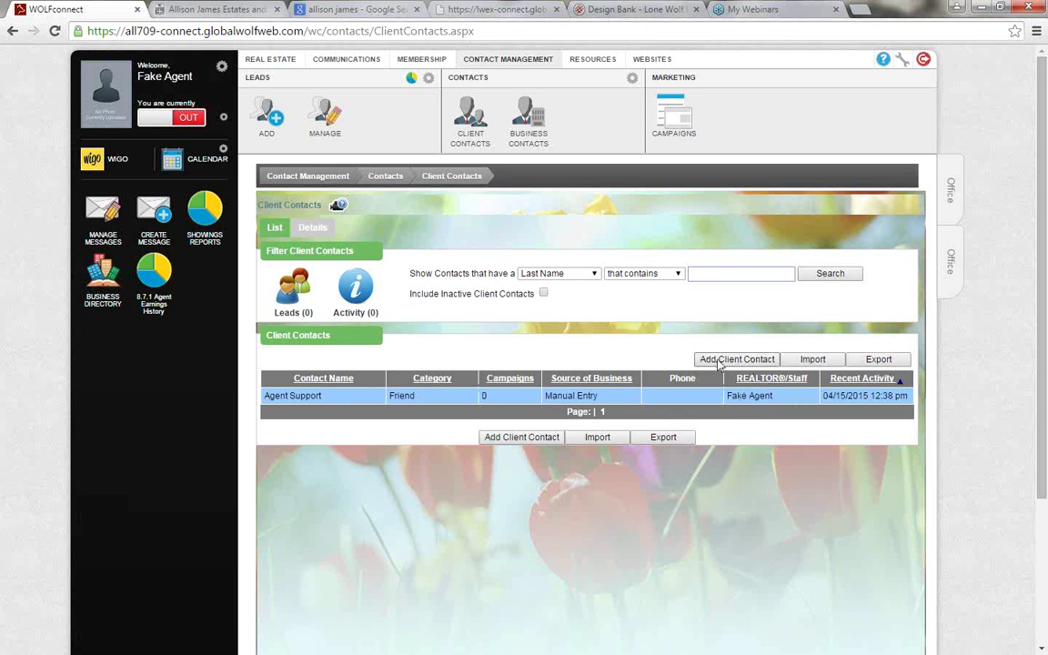
# Review the printable file layout and procedure for importing client contacts, and leave the import without loading a file
pyautogui.click(816, 362)
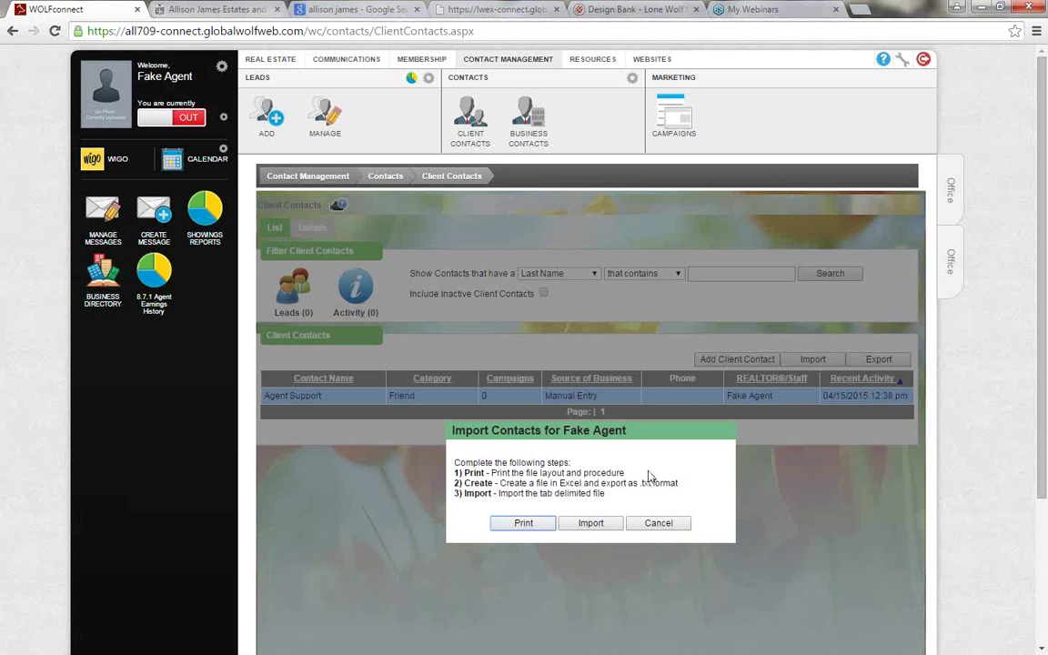
pyautogui.scroll(-1, 567, 501)
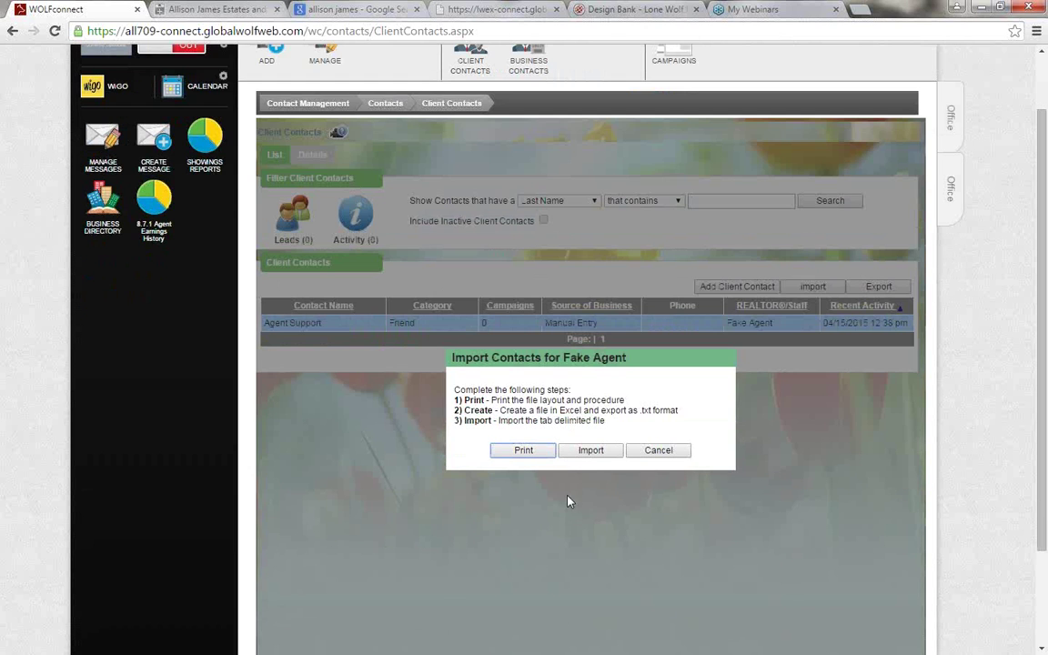
pyautogui.click(524, 450)
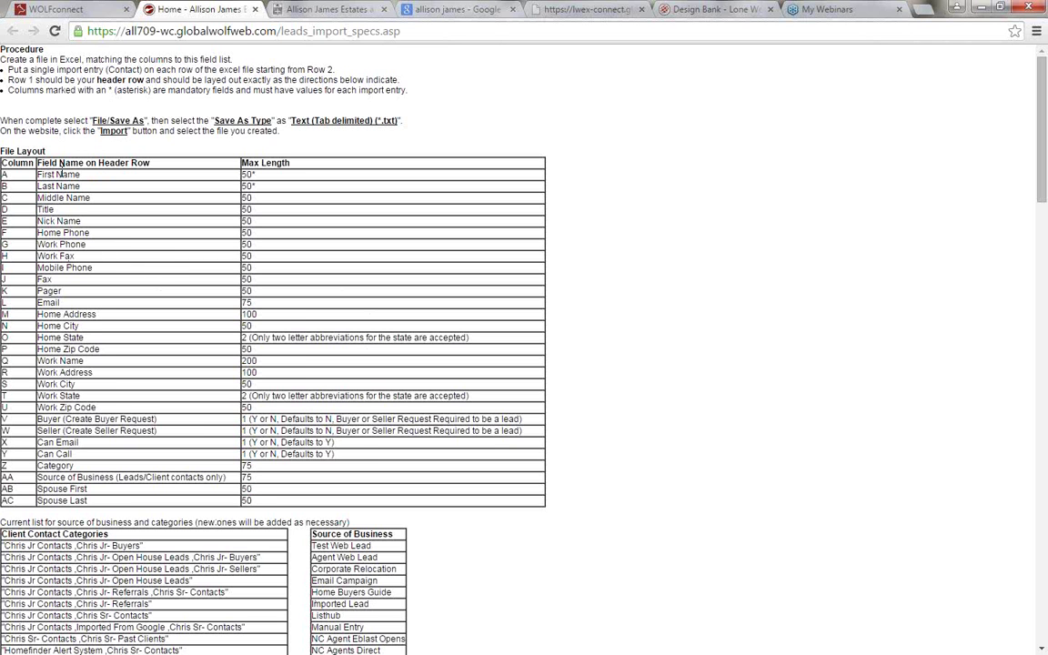
pyautogui.moveTo(39, 173); pyautogui.dragTo(229, 153)
pyautogui.click(168, 160)
pyautogui.click(254, 11)
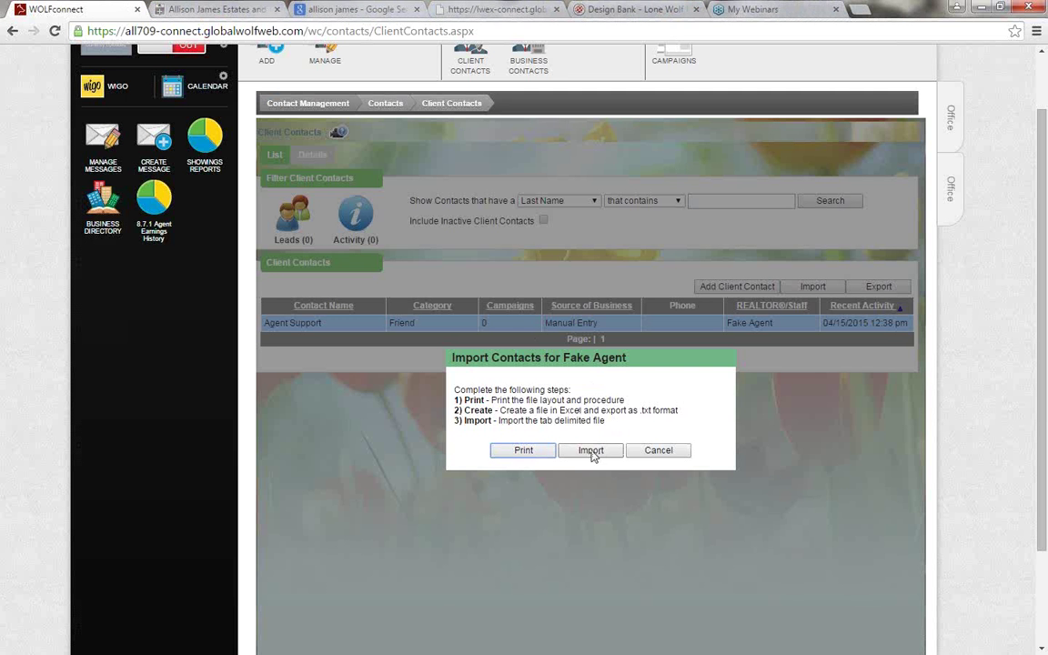
pyautogui.click(659, 450)
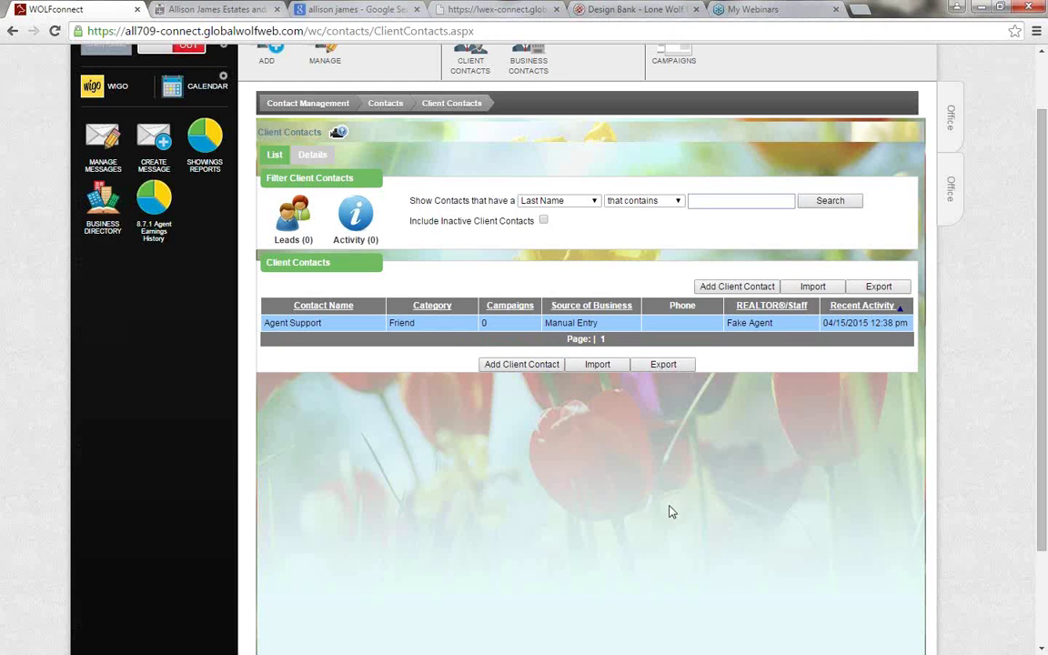
# Open the accepted lead's contact record and examine its home and work contact information and family information
pyautogui.click(589, 326)
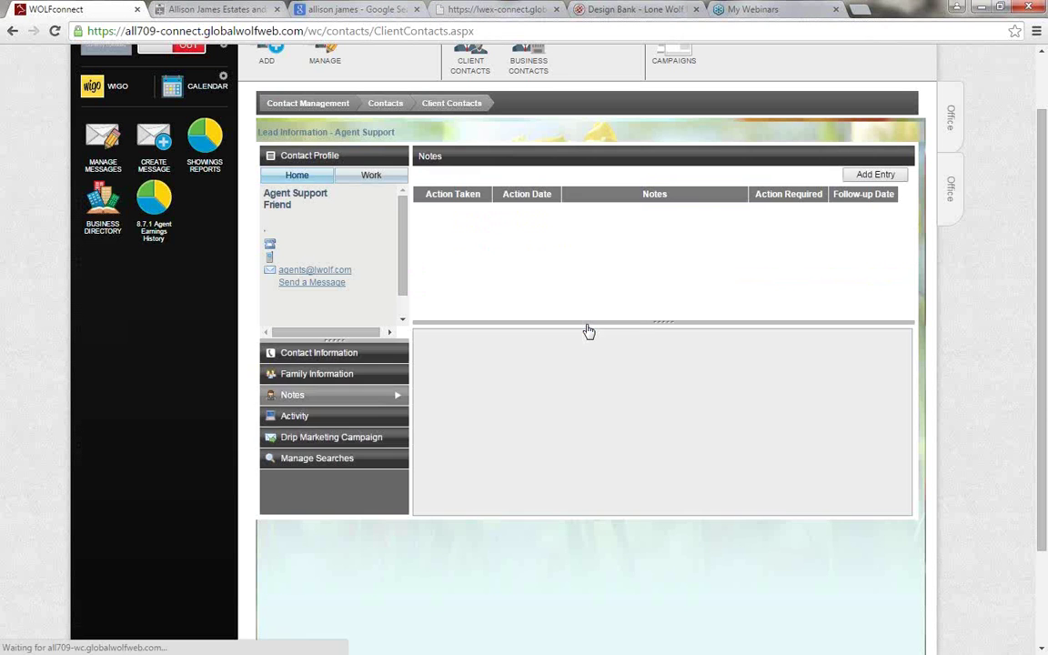
pyautogui.click(325, 354)
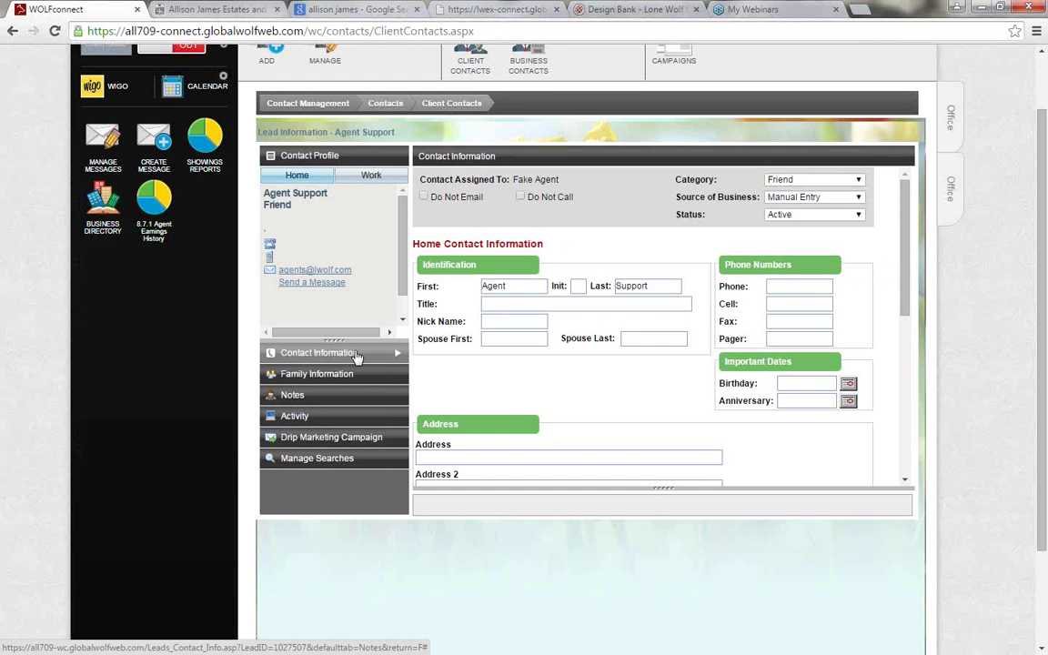
pyautogui.scroll(1, 454, 285)
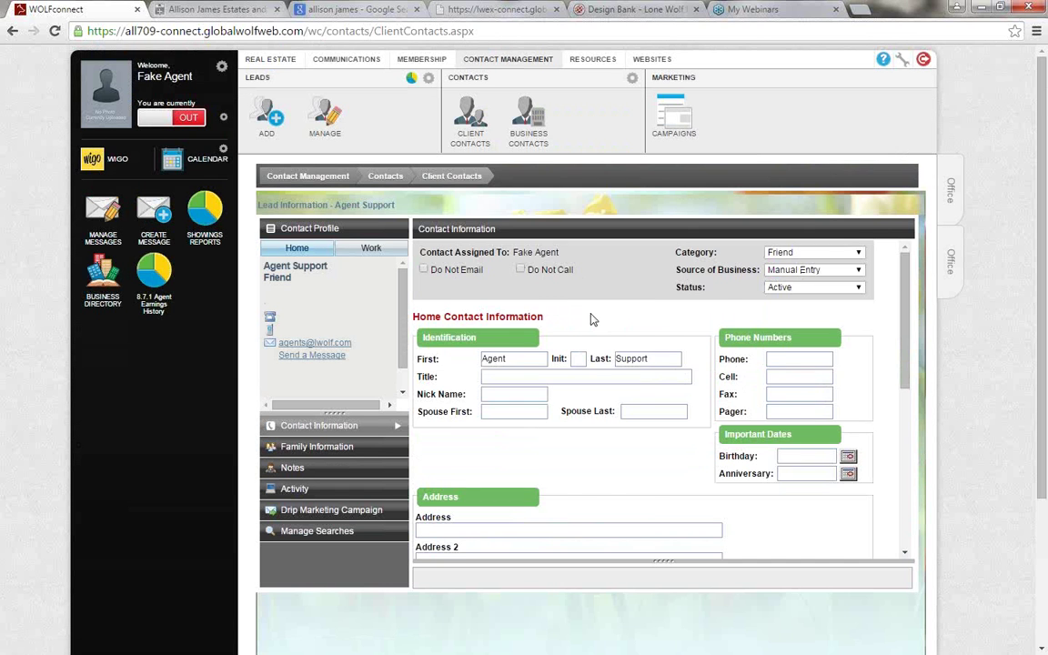
pyautogui.scroll(-2, 591, 318)
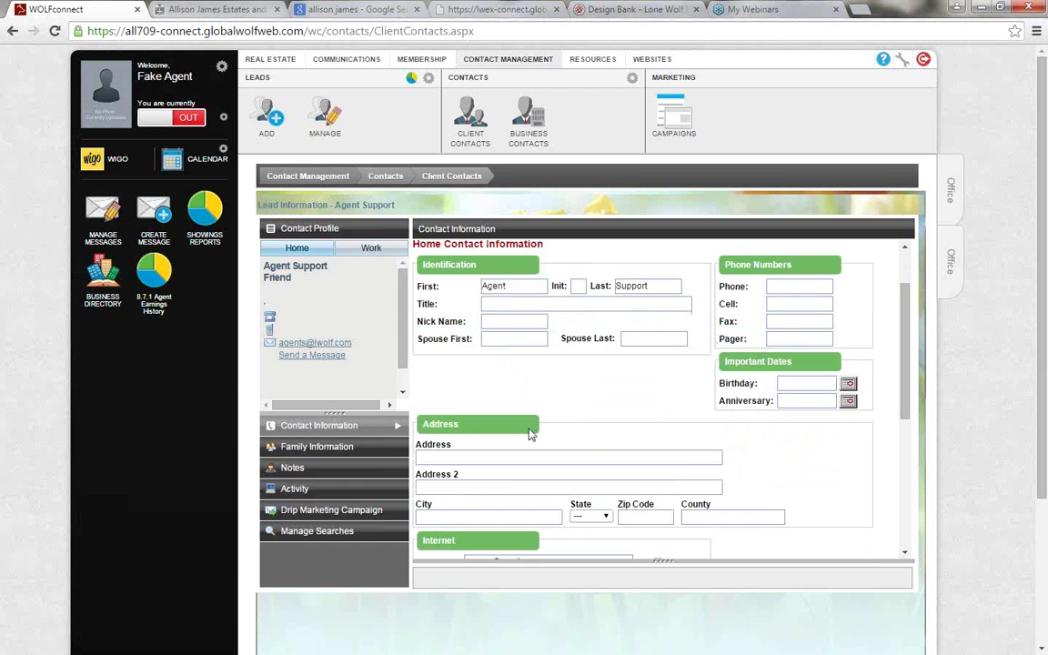
pyautogui.scroll(-4, 530, 434)
pyautogui.scroll(-2, 525, 417)
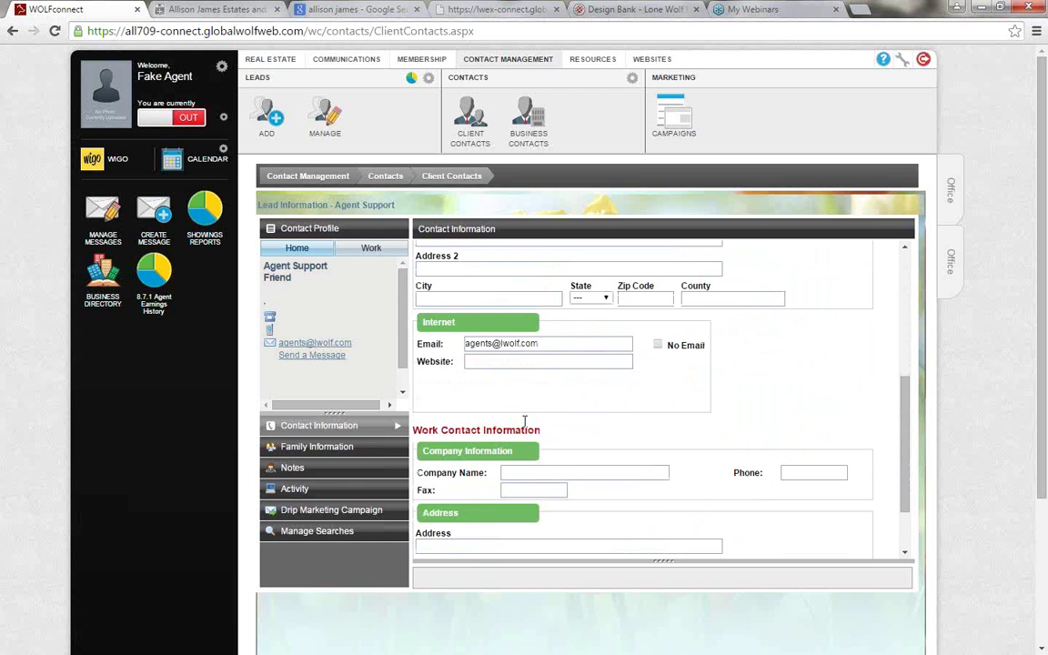
pyautogui.scroll(-2, 544, 446)
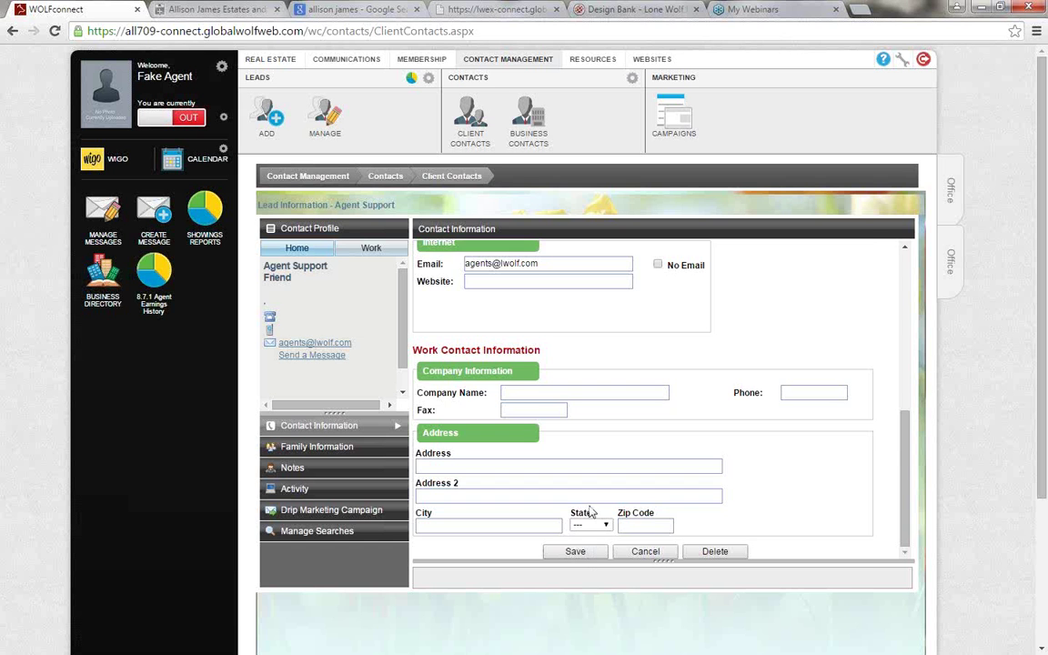
pyautogui.scroll(6, 589, 509)
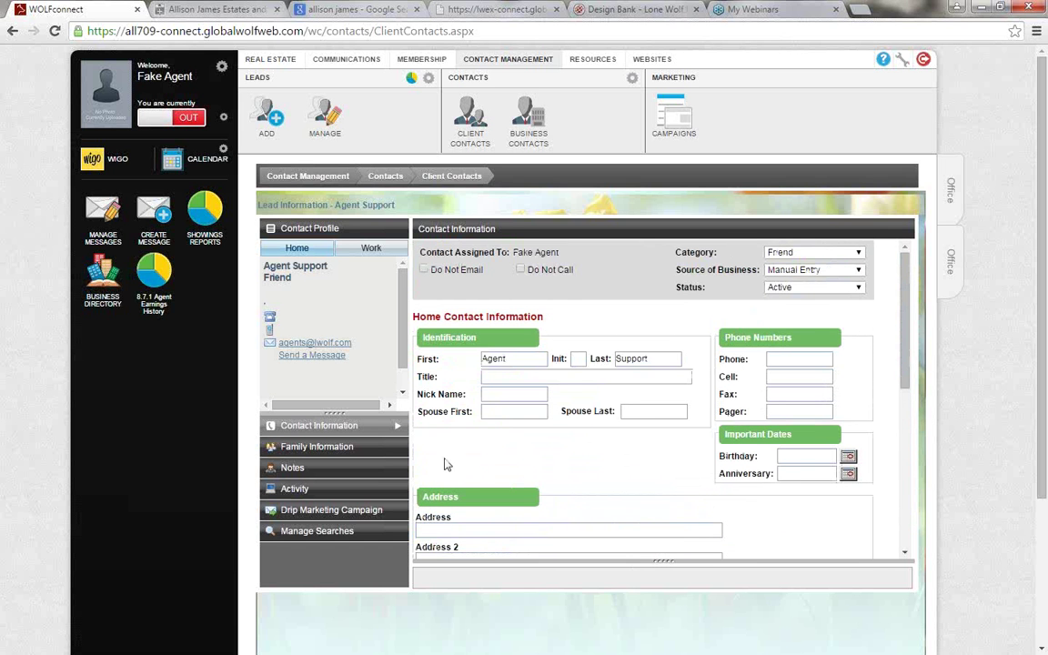
pyautogui.click(352, 445)
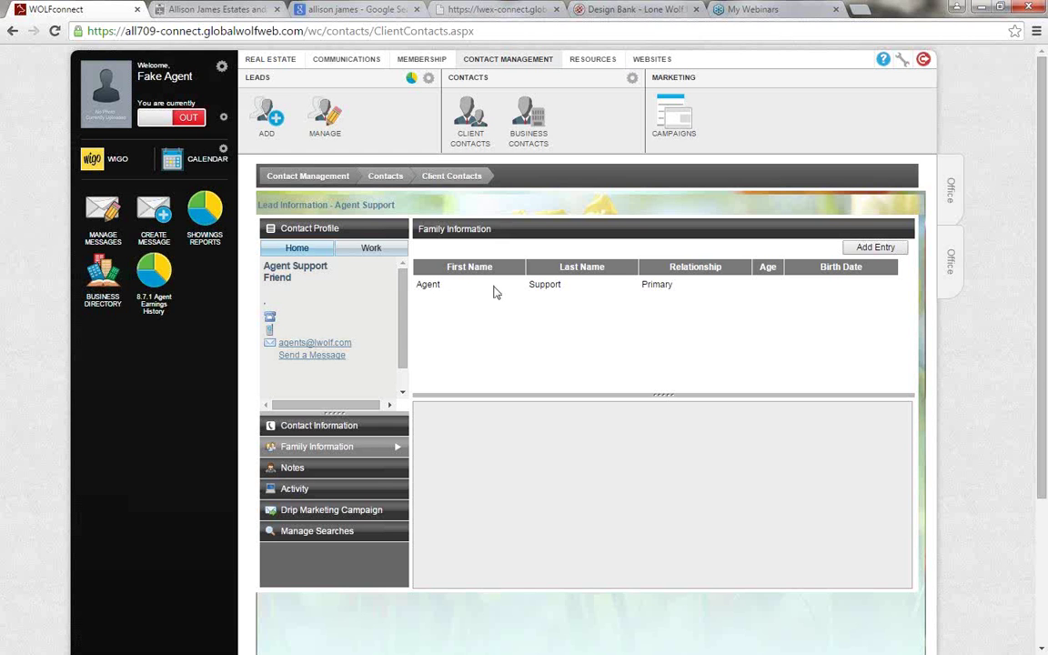
# Draft a contact note with action taken Email Received, action required Follow Up and follow-up date 04/17/2015
pyautogui.click(346, 469)
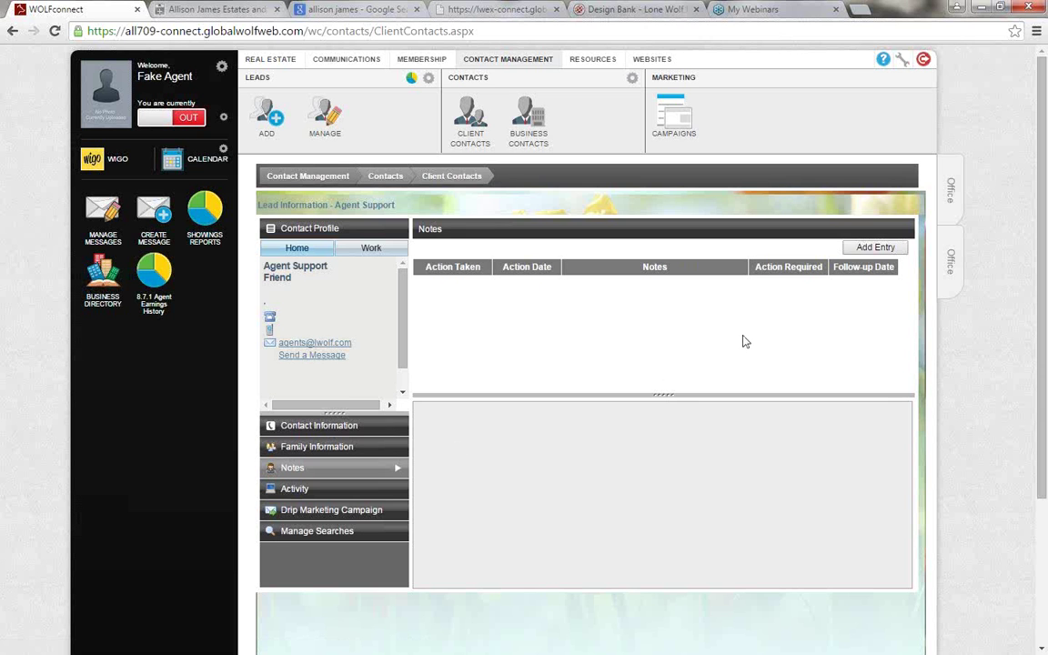
pyautogui.click(875, 247)
pyautogui.click(563, 417)
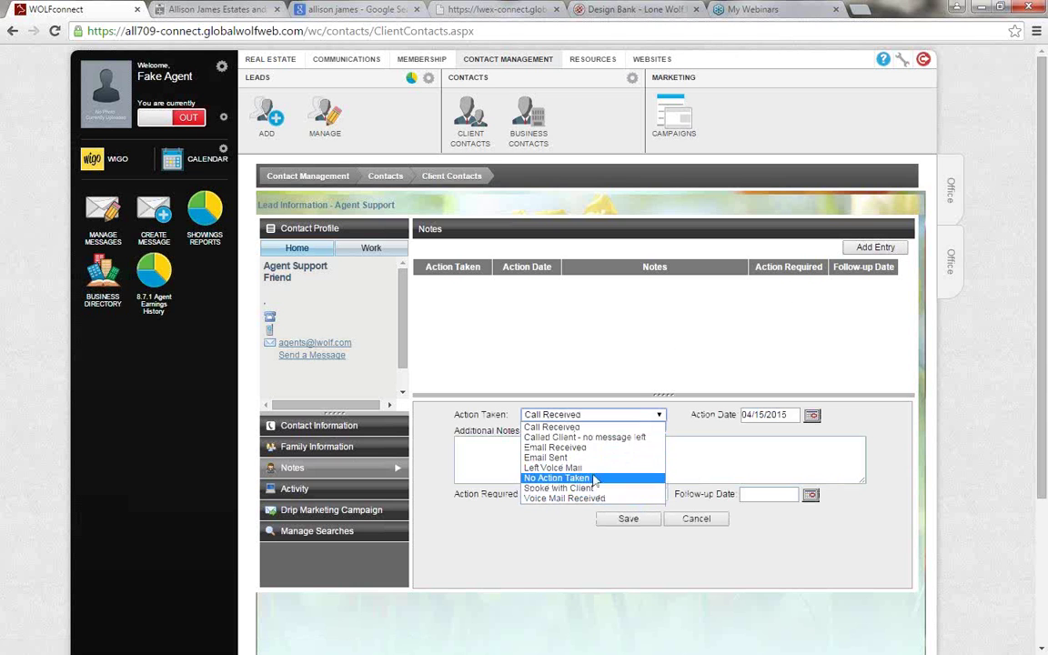
pyautogui.click(550, 448)
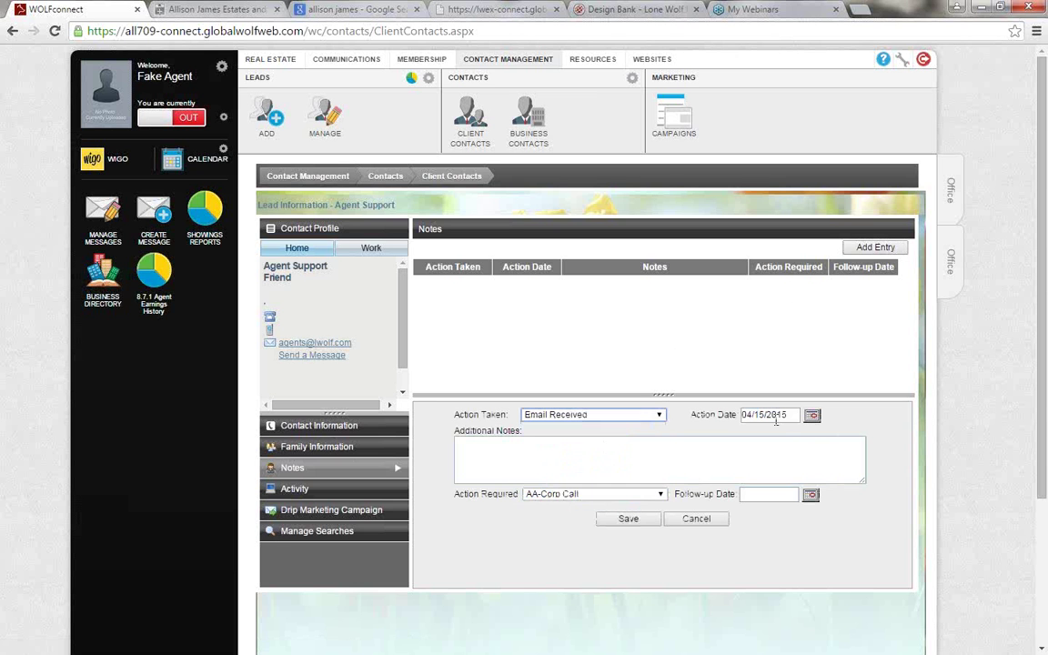
pyautogui.click(582, 494)
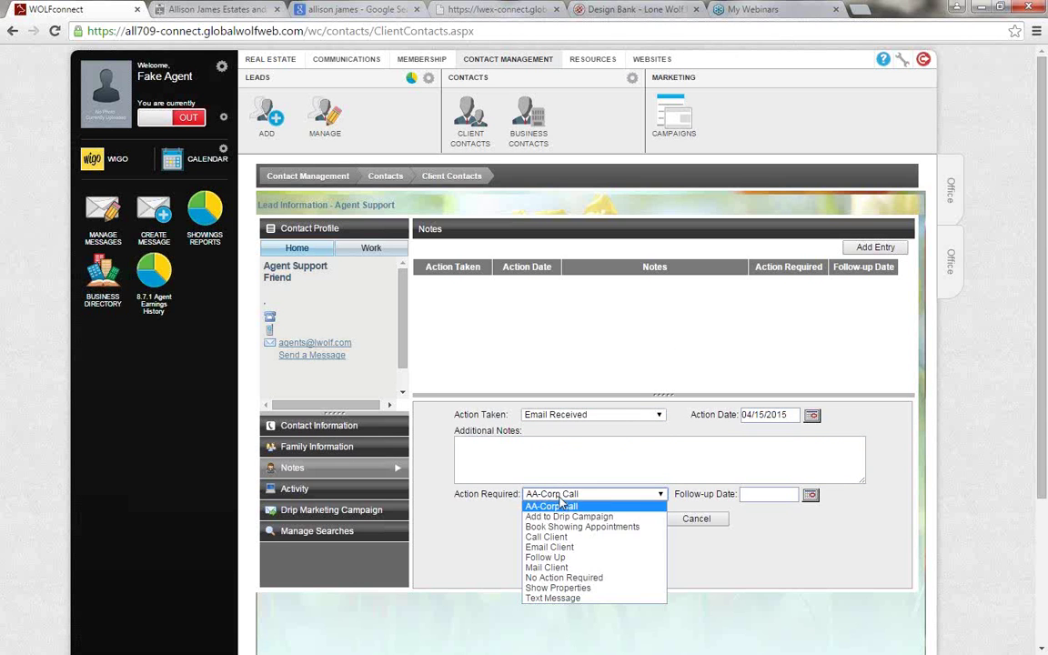
pyautogui.click(579, 557)
pyautogui.click(810, 494)
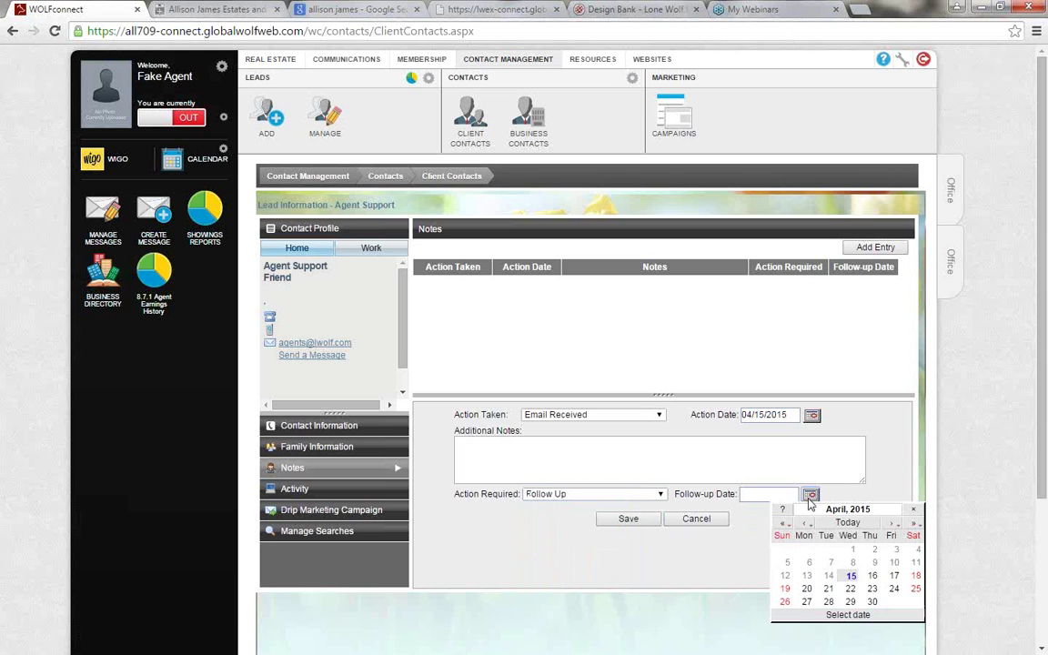
pyautogui.click(894, 576)
pyautogui.click(615, 461)
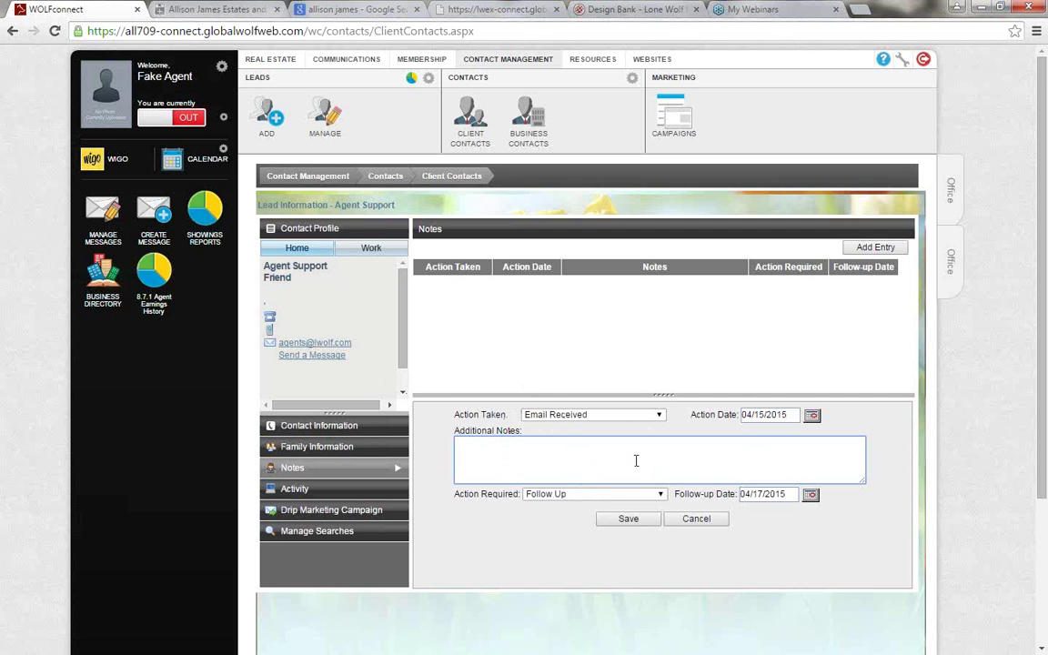
# View the contact's activity with logs included, and look at the assigned drip marketing campaigns
pyautogui.click(338, 492)
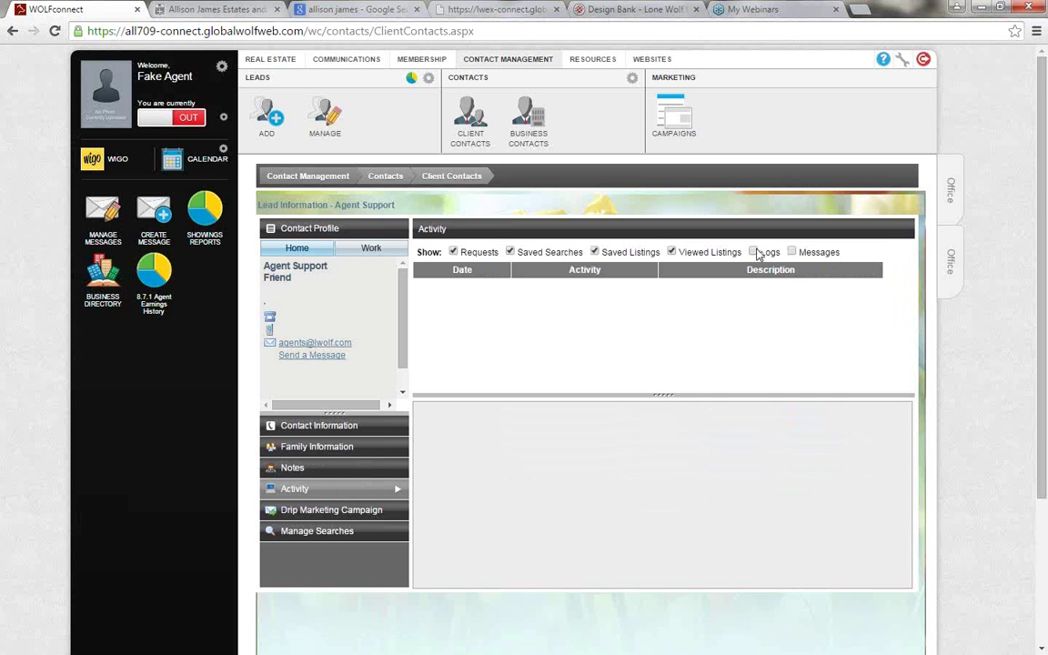
pyautogui.click(753, 253)
pyautogui.click(364, 512)
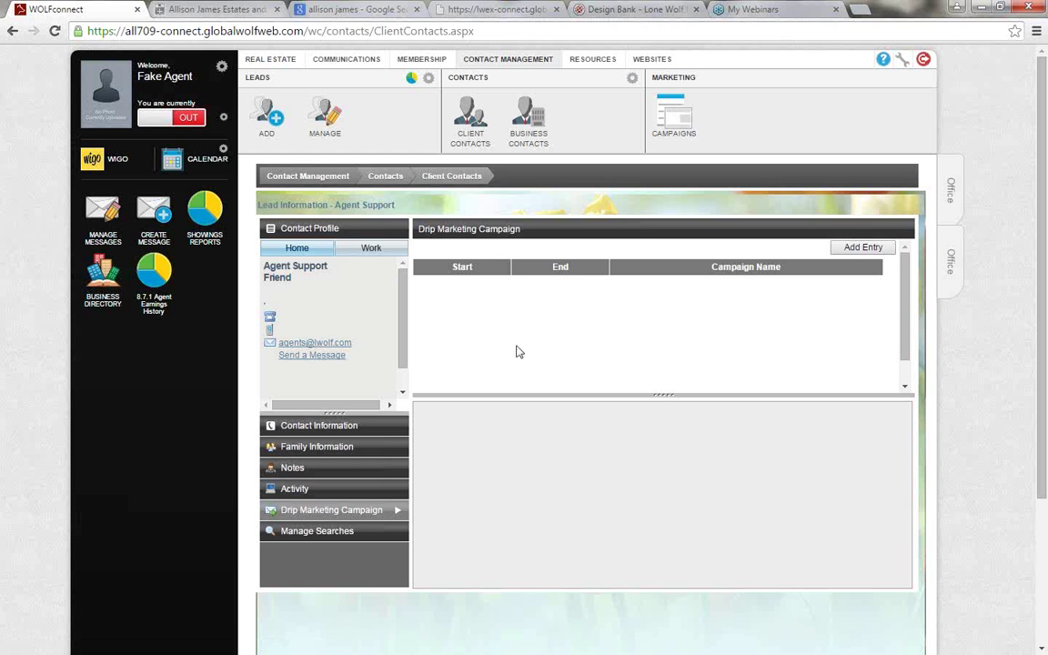
# Examine the settings, auto-email intervals and criteria of a new saved property search for the contact, and return to the client contacts list
pyautogui.click(356, 537)
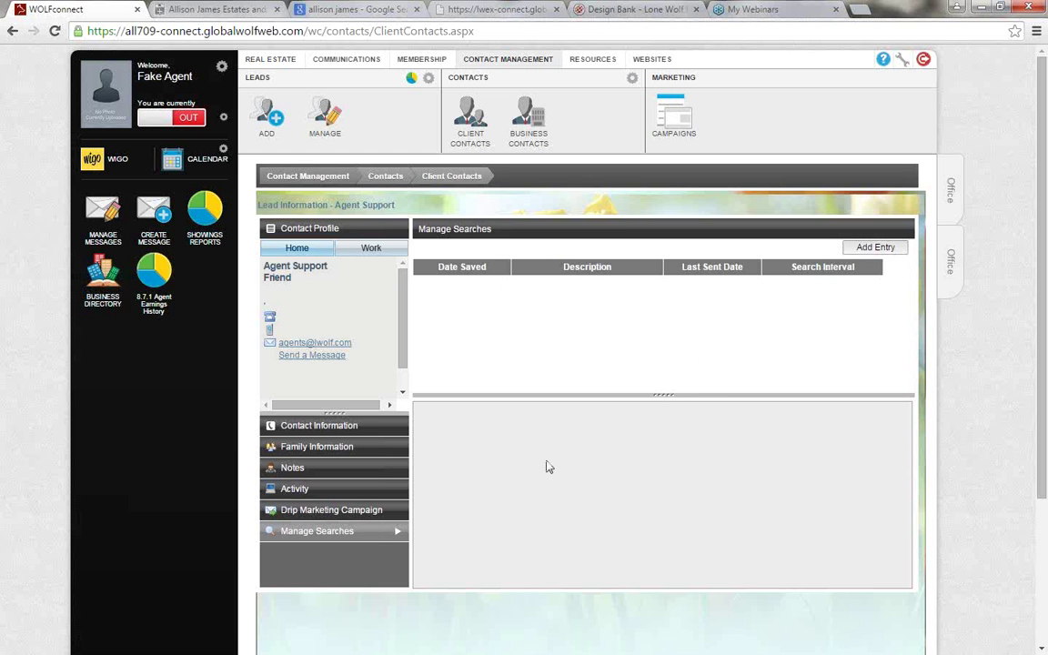
pyautogui.click(592, 476)
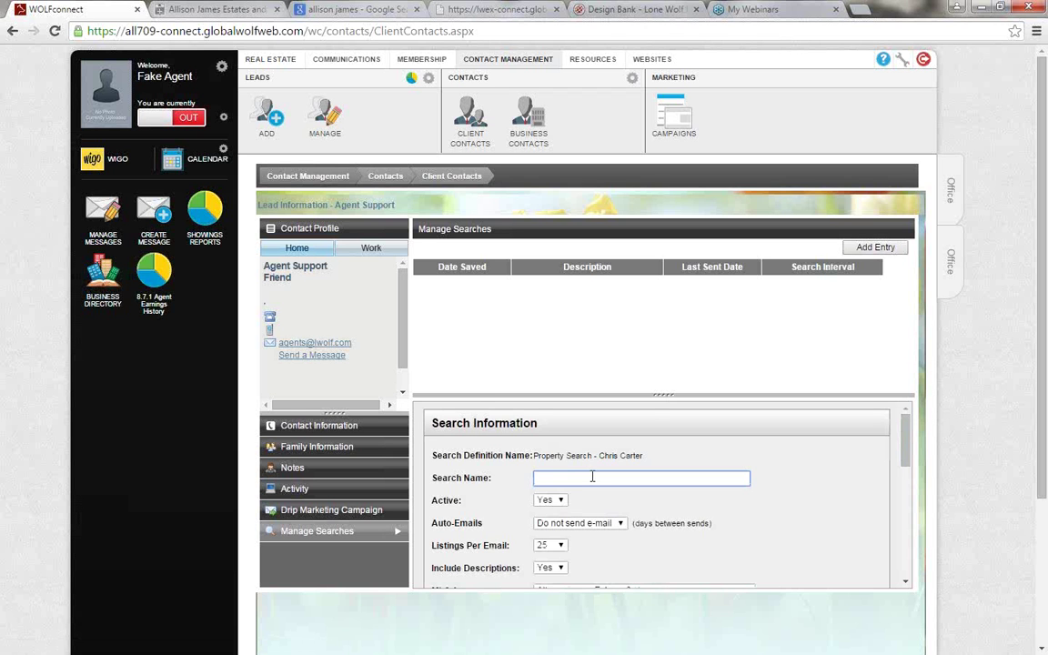
pyautogui.scroll(-4, 592, 477)
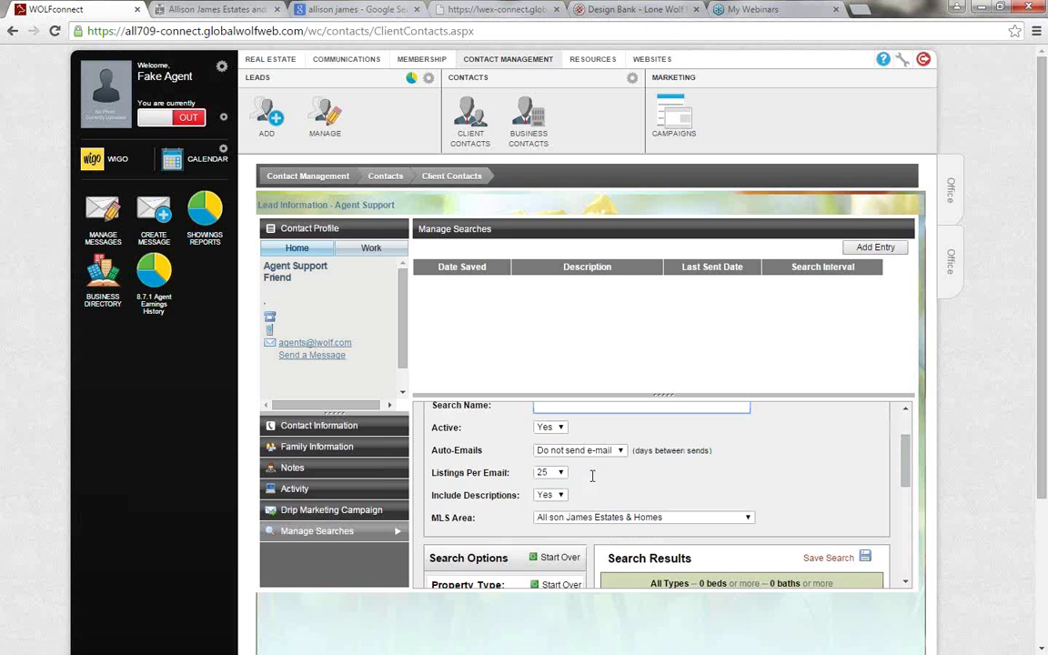
pyautogui.scroll(-2, 638, 452)
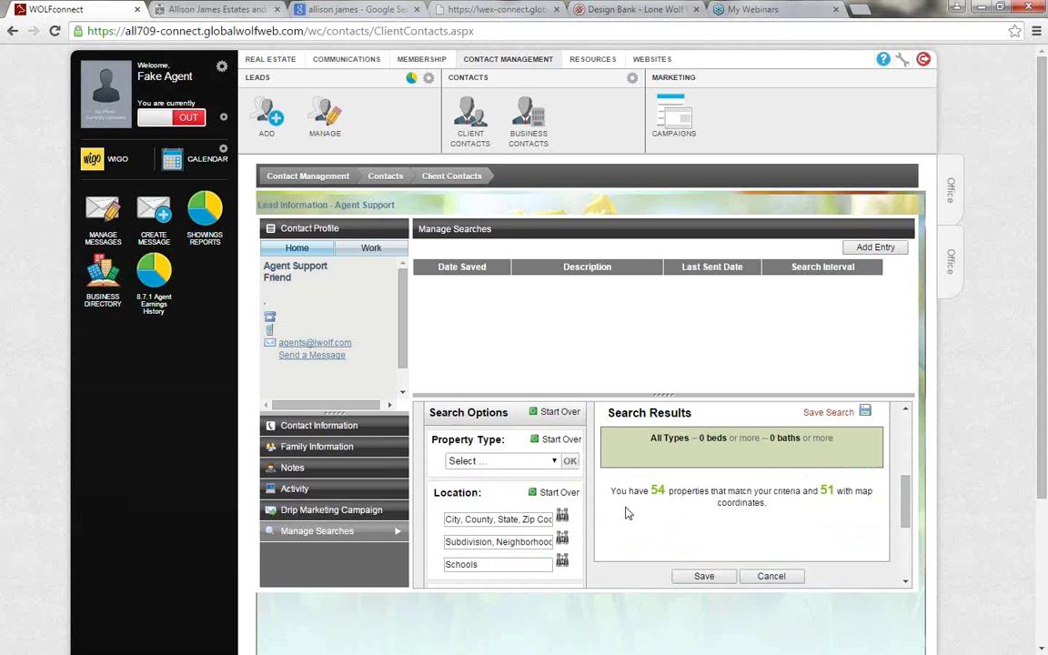
pyautogui.scroll(-2, 627, 451)
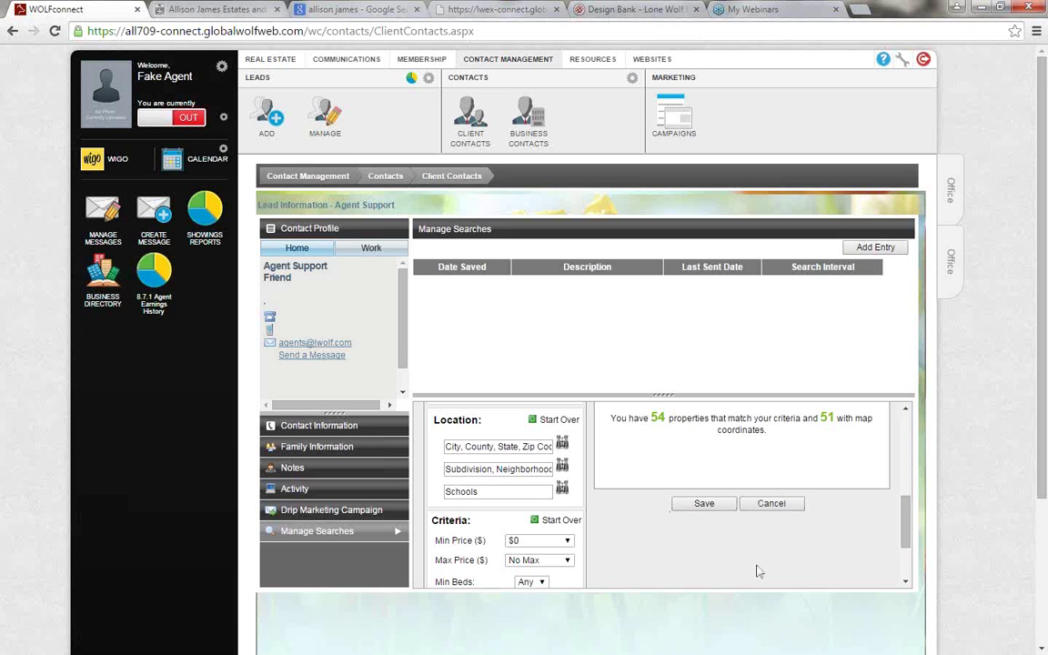
pyautogui.scroll(3, 746, 527)
pyautogui.scroll(3, 741, 529)
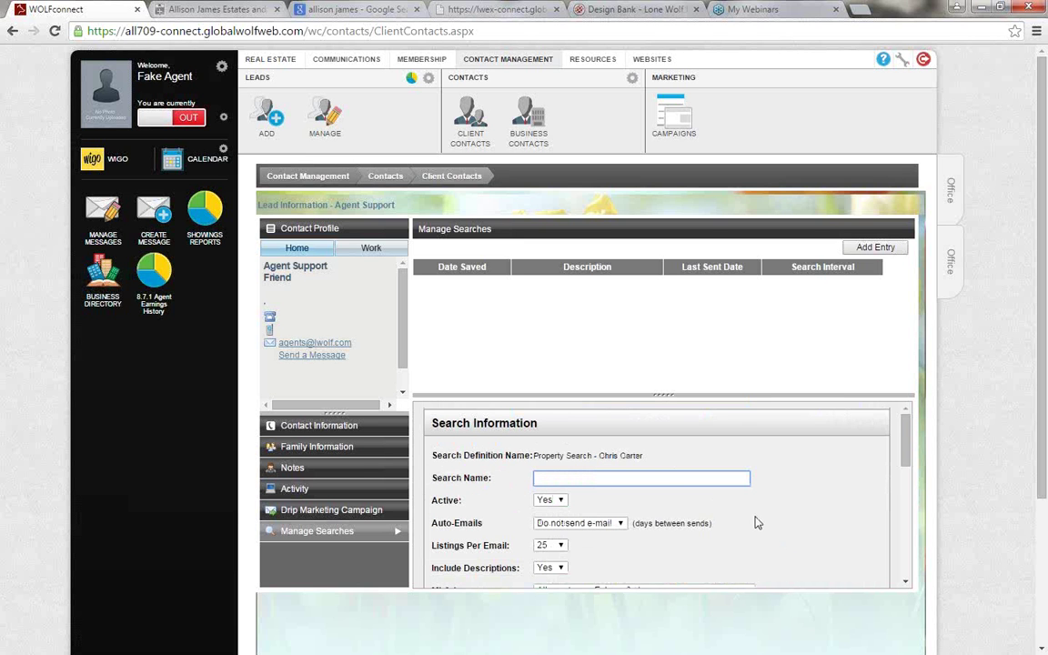
pyautogui.scroll(-2, 705, 491)
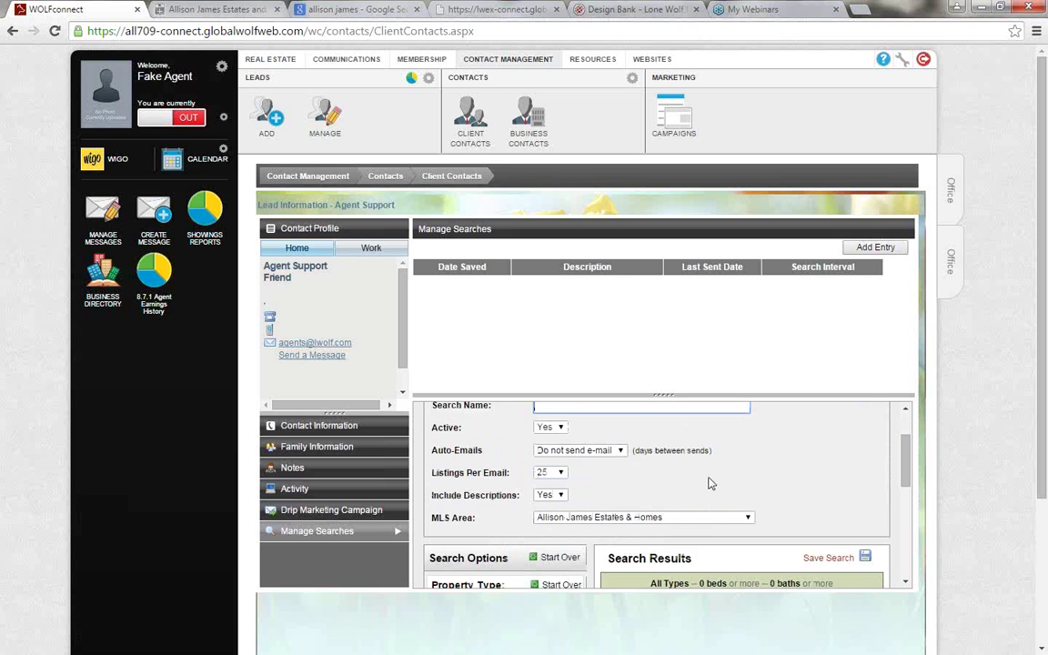
pyautogui.click(596, 451)
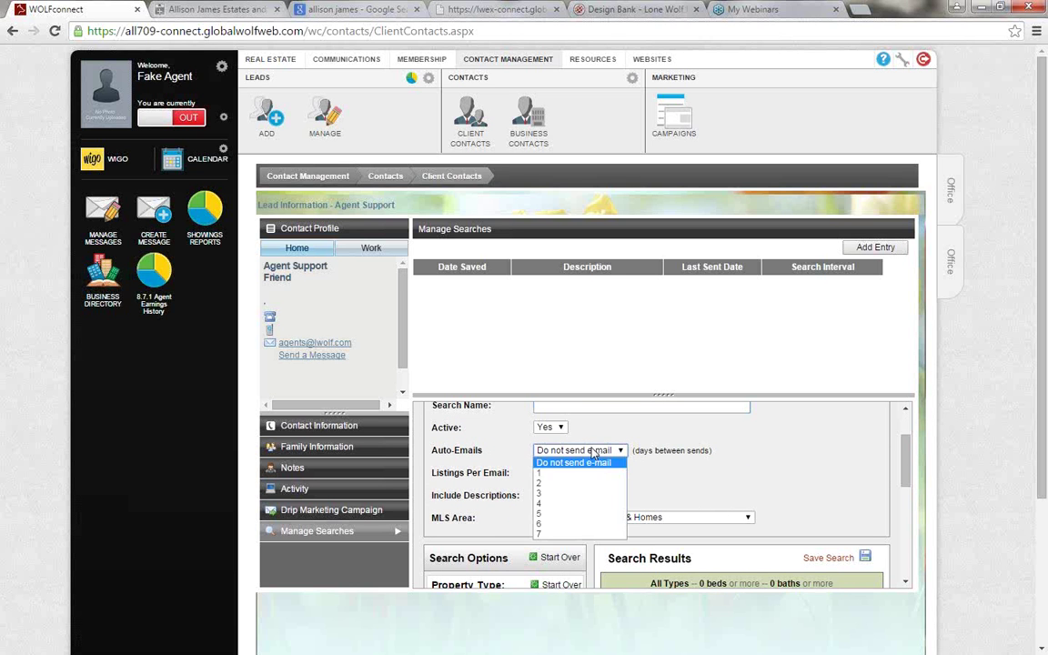
pyautogui.click(596, 457)
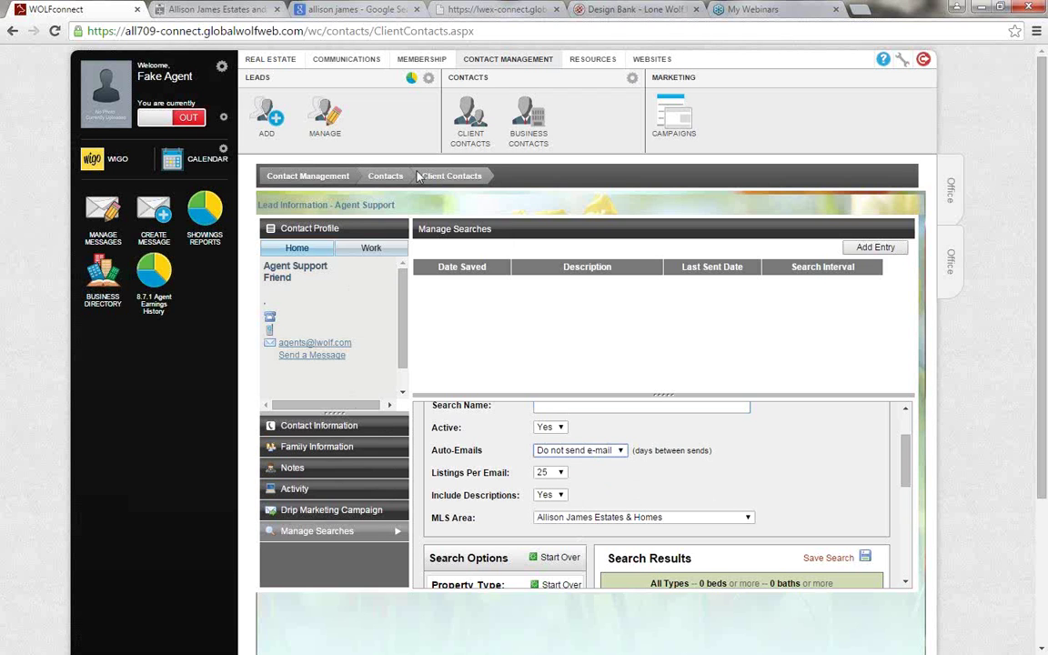
pyautogui.click(471, 123)
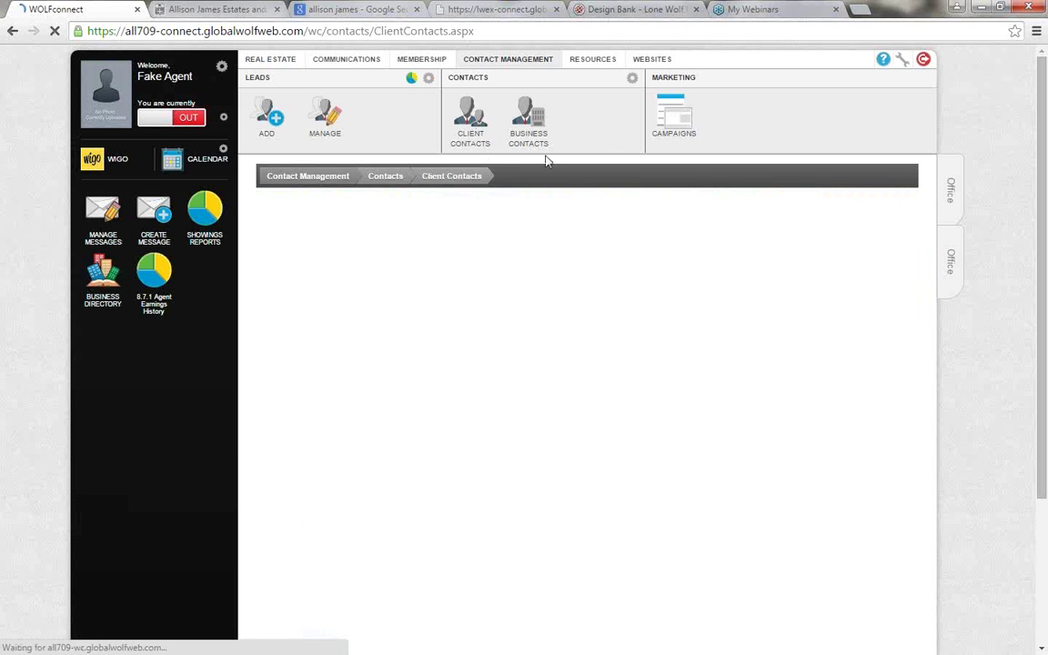
# View the business contacts list, and open the list of drip marketing letters
pyautogui.click(528, 118)
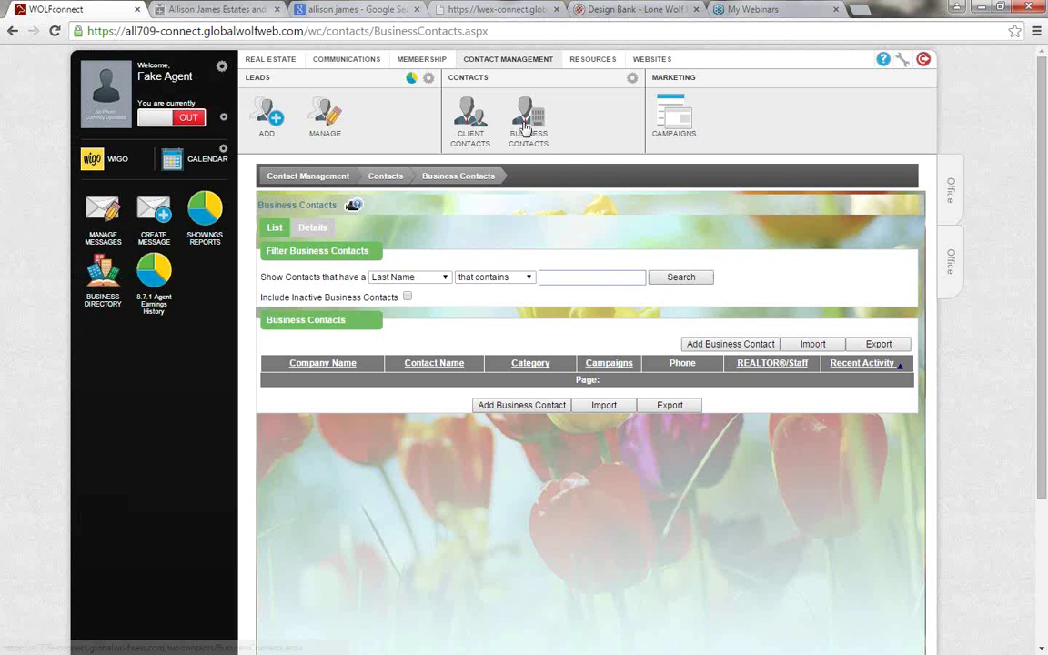
pyautogui.click(676, 116)
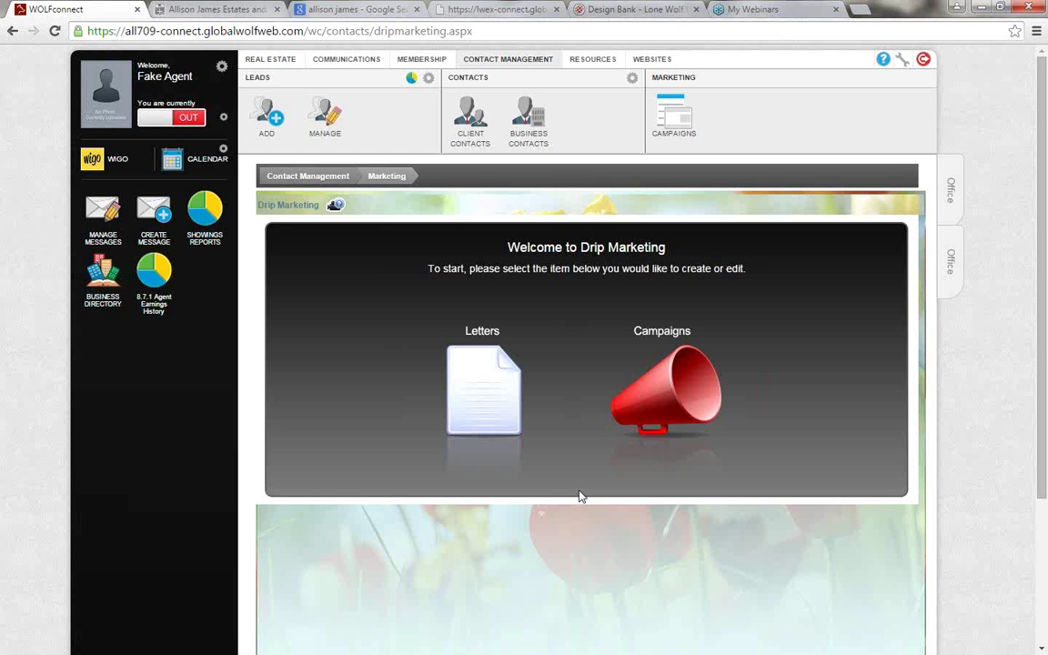
pyautogui.click(485, 378)
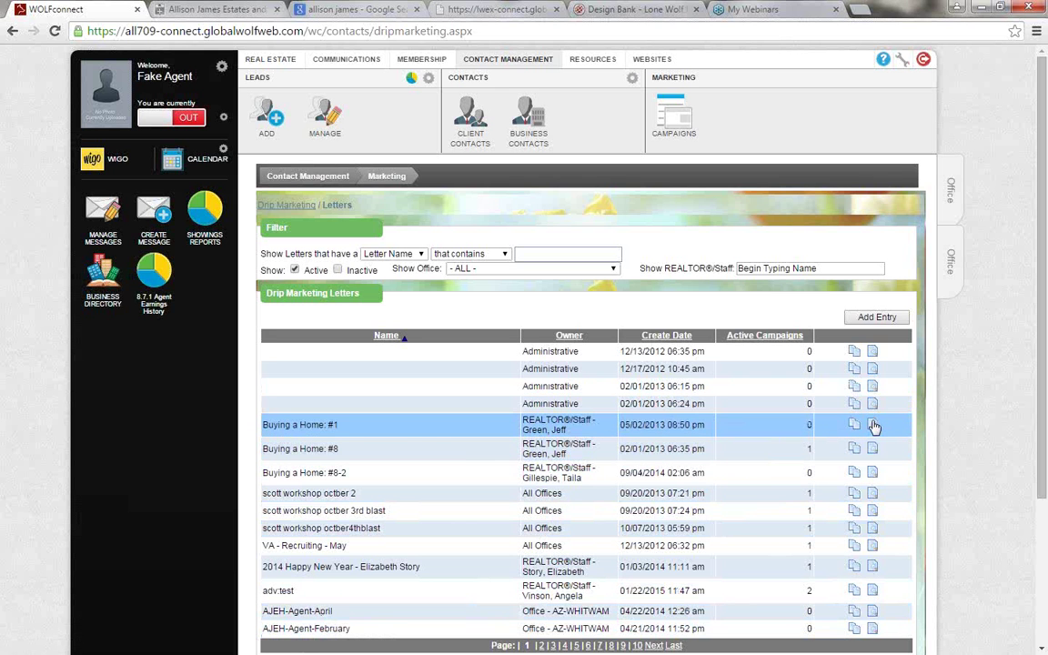
# Start a new drip marketing letter based on Template 01
pyautogui.click(867, 318)
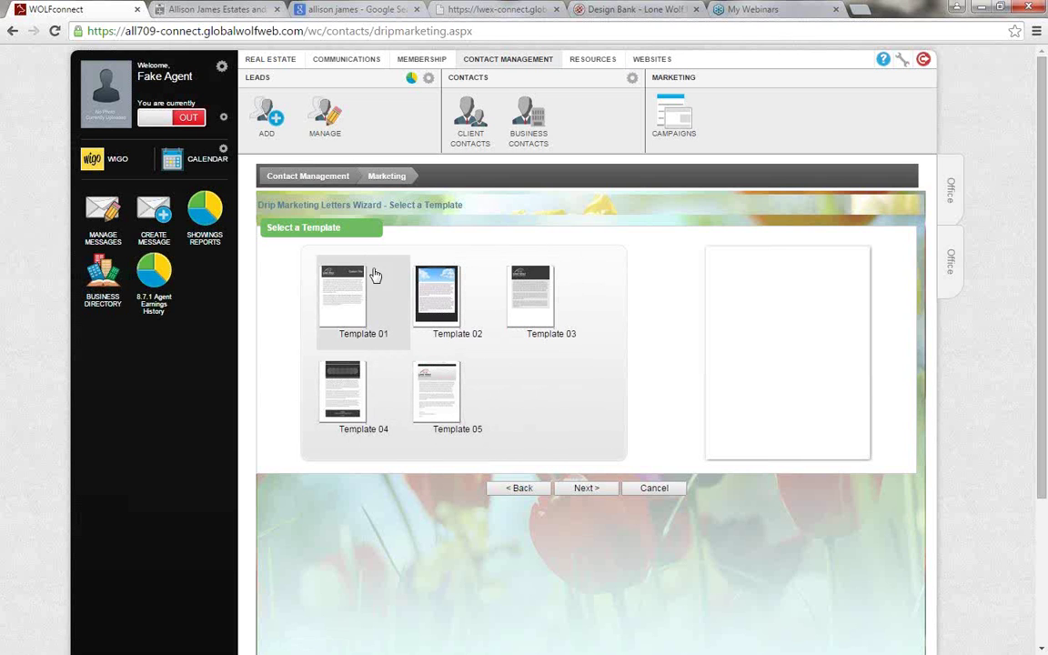
pyautogui.click(359, 304)
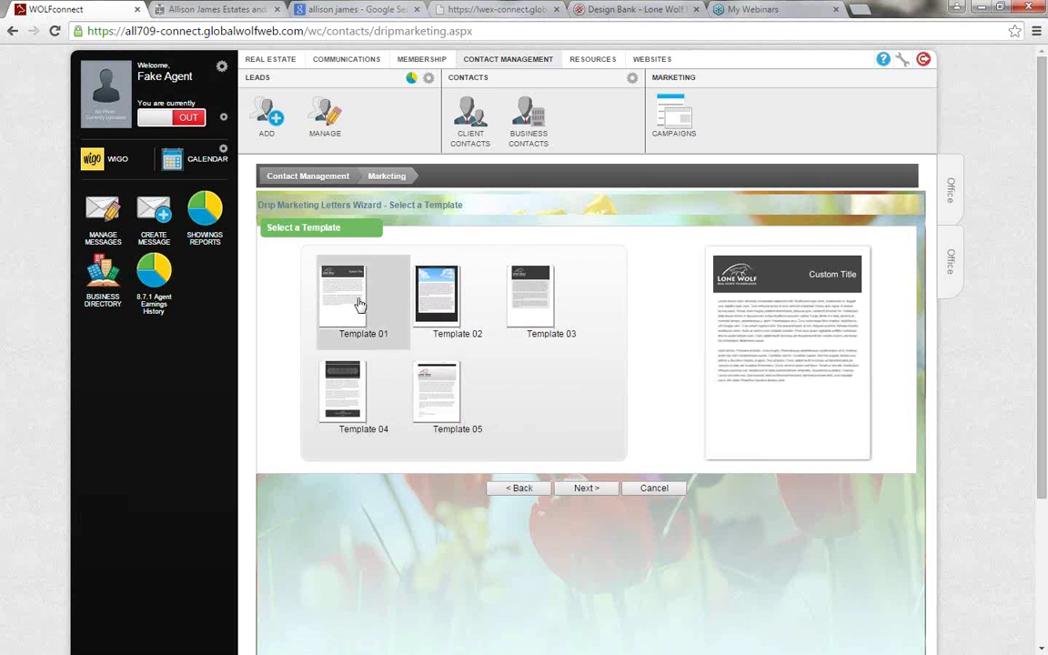
pyautogui.click(587, 489)
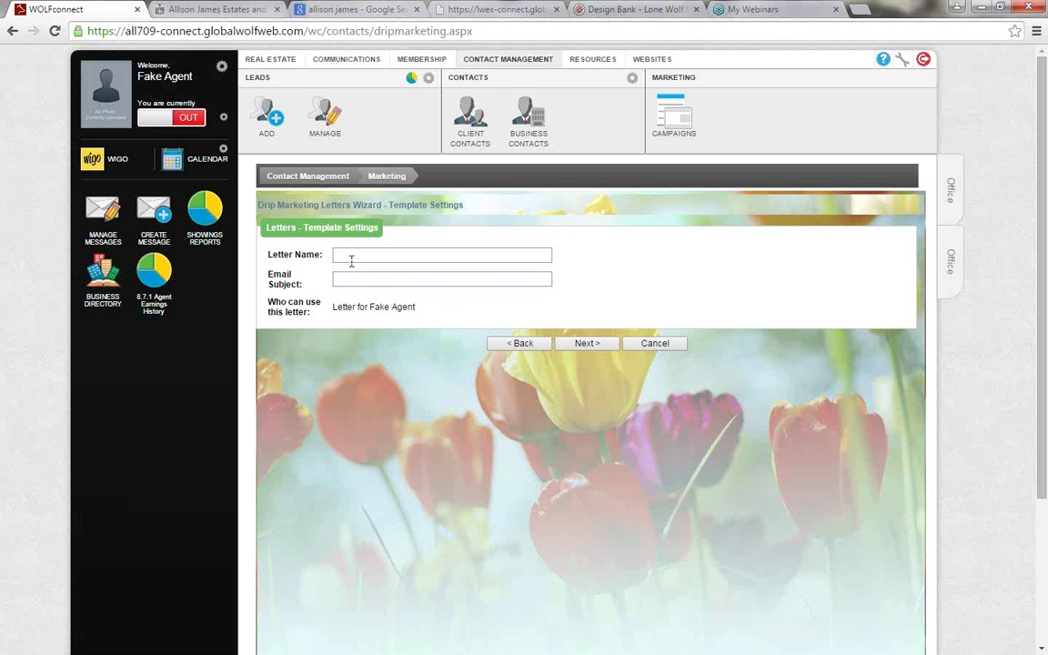
# Name the letter "List with me!", enter an email subject inviting recipients to list with the agent, and continue to the header options
pyautogui.click(351, 260)
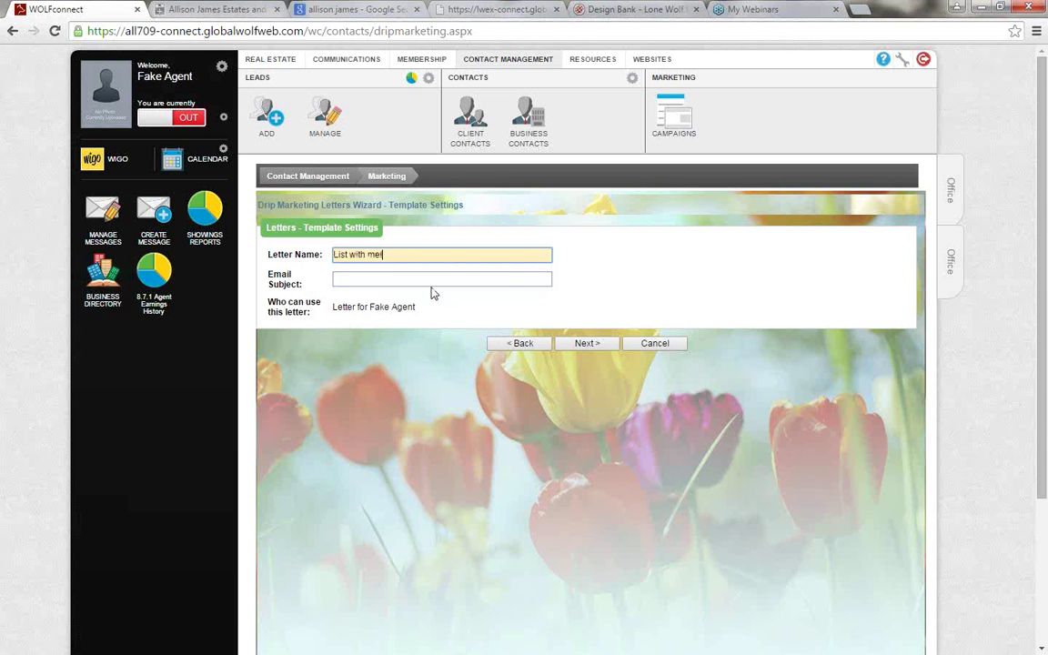
pyautogui.click(425, 280)
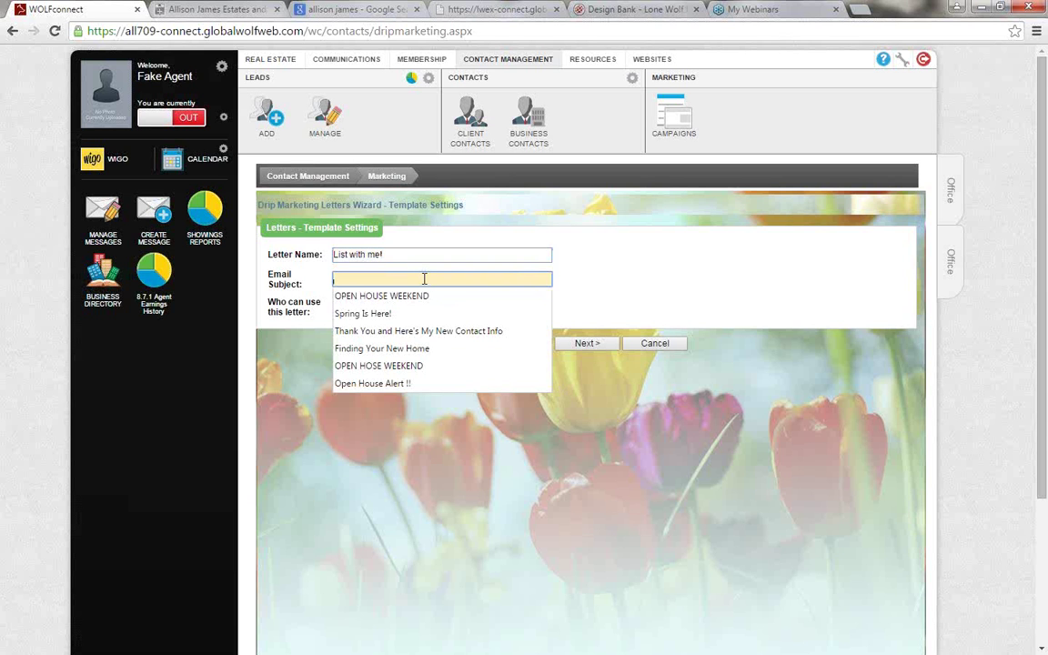
pyautogui.write('List with Steph!')
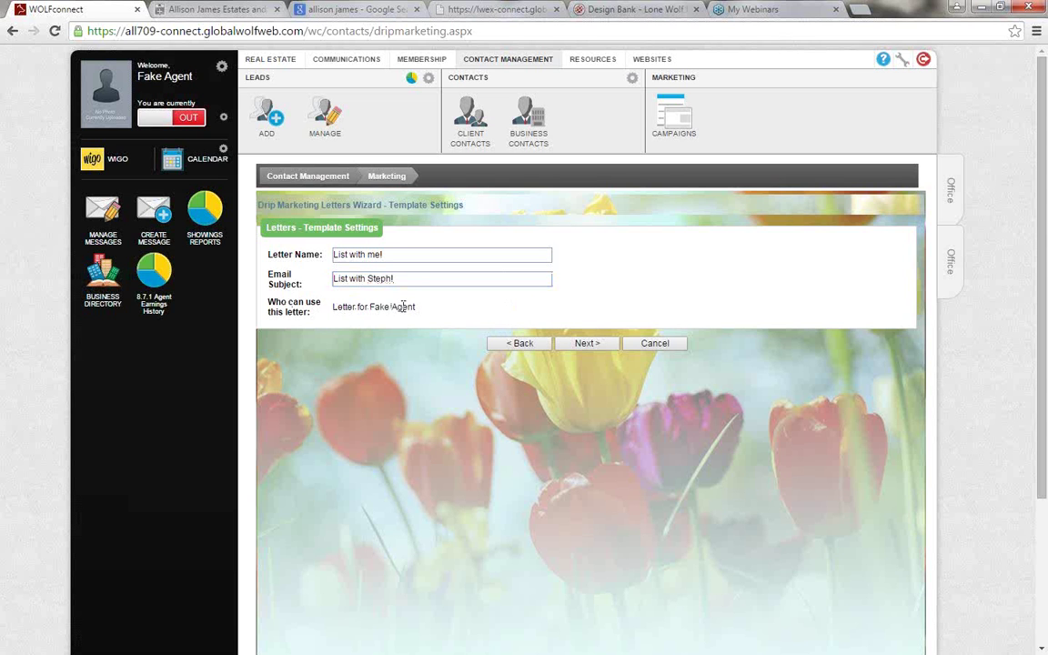
pyautogui.click(592, 351)
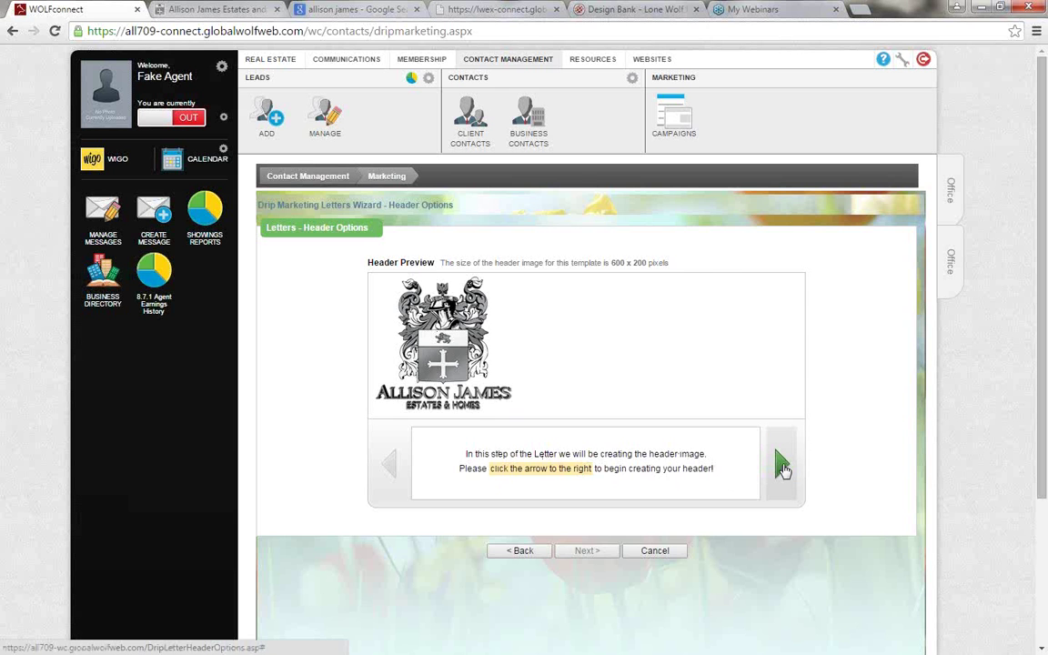
# Examine the header's logo choices and logo upload requirements, keeping the current logo and advancing to the background options
pyautogui.click(782, 465)
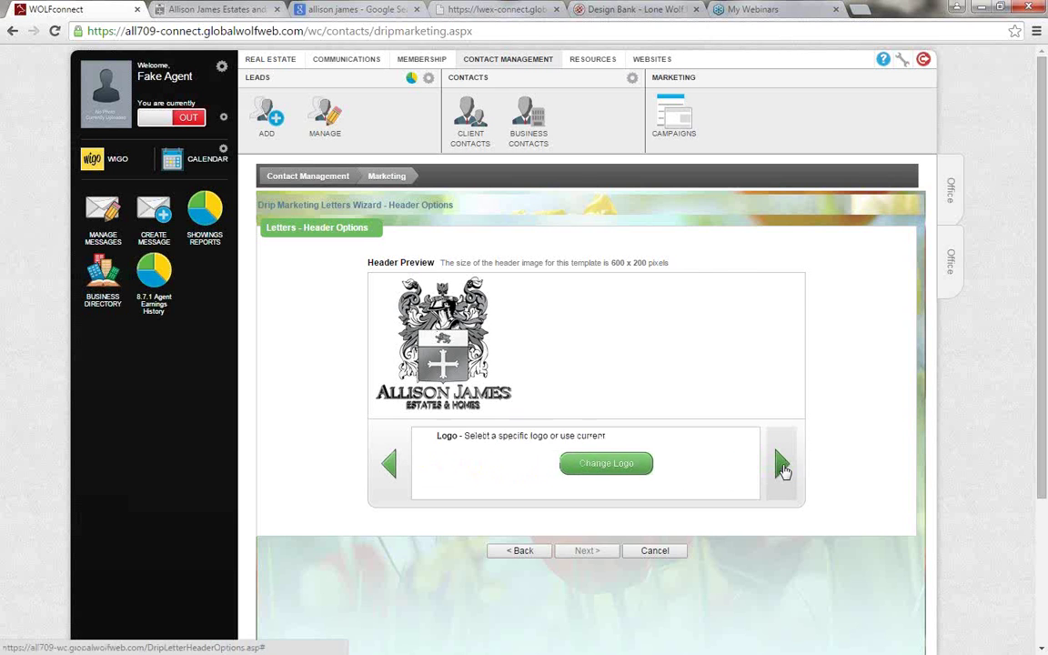
pyautogui.click(585, 466)
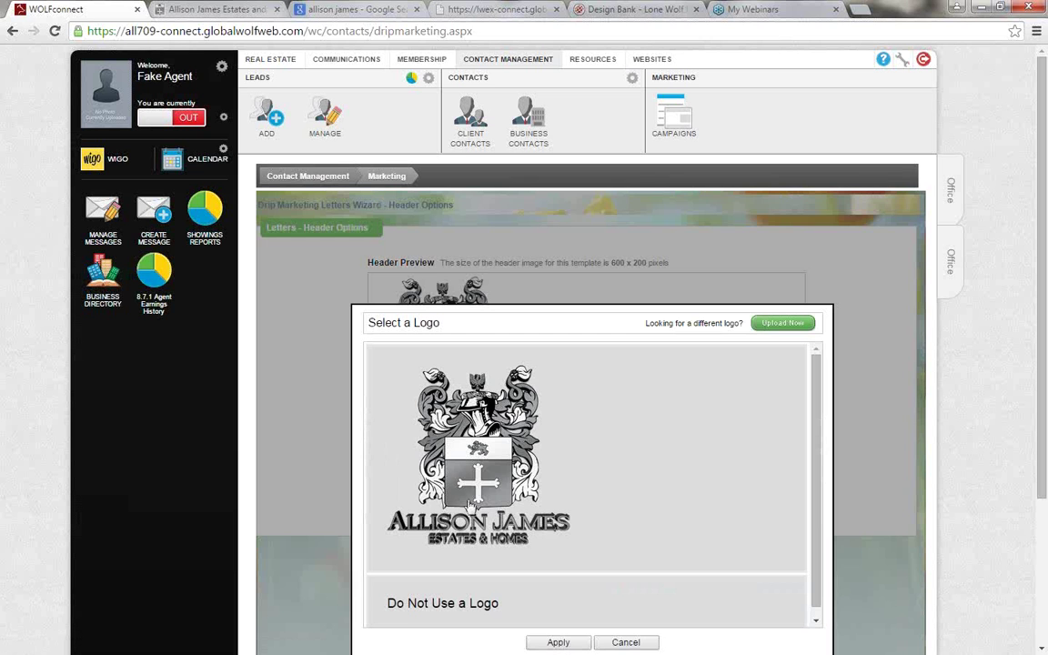
pyautogui.click(797, 329)
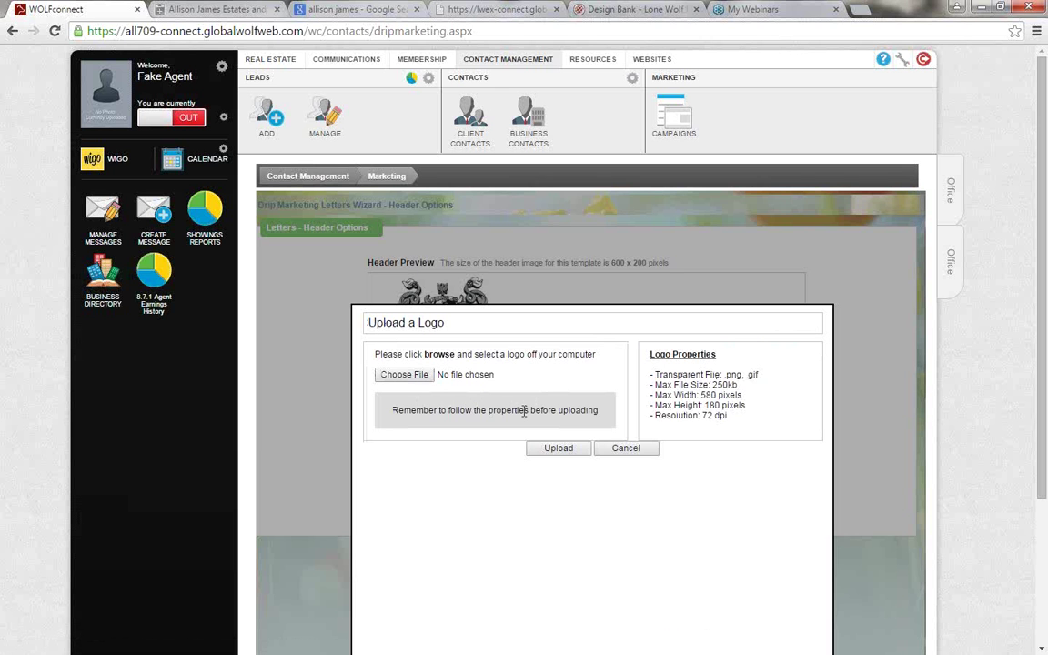
pyautogui.click(626, 449)
pyautogui.click(784, 470)
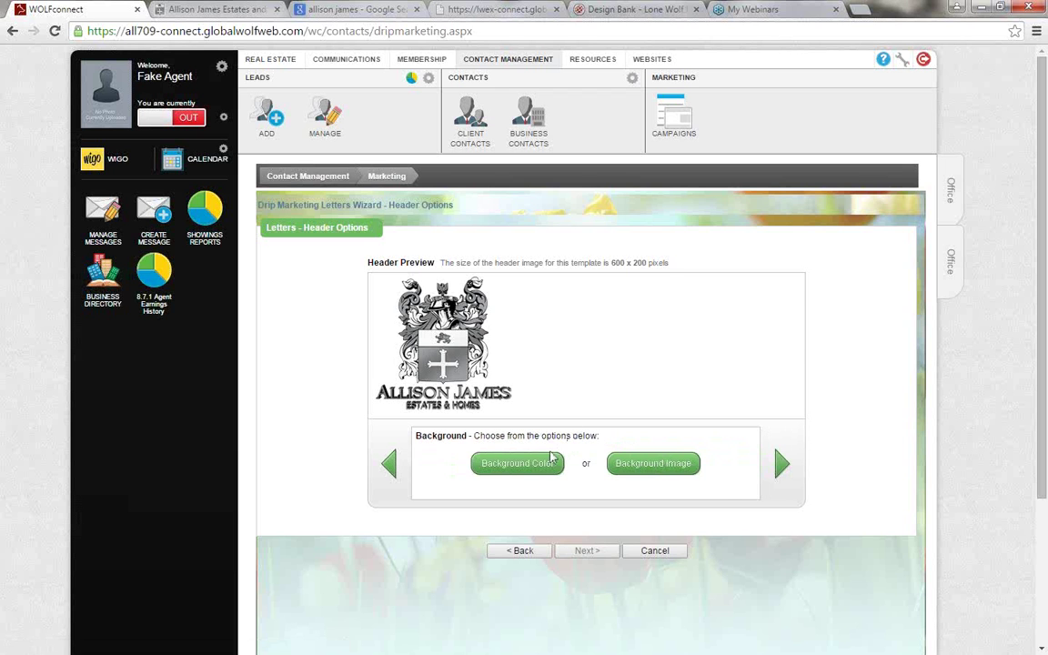
# Try a pink header background color, and replace it with the palm tree background image
pyautogui.click(528, 464)
pyautogui.moveTo(514, 484); pyautogui.dragTo(527, 502)
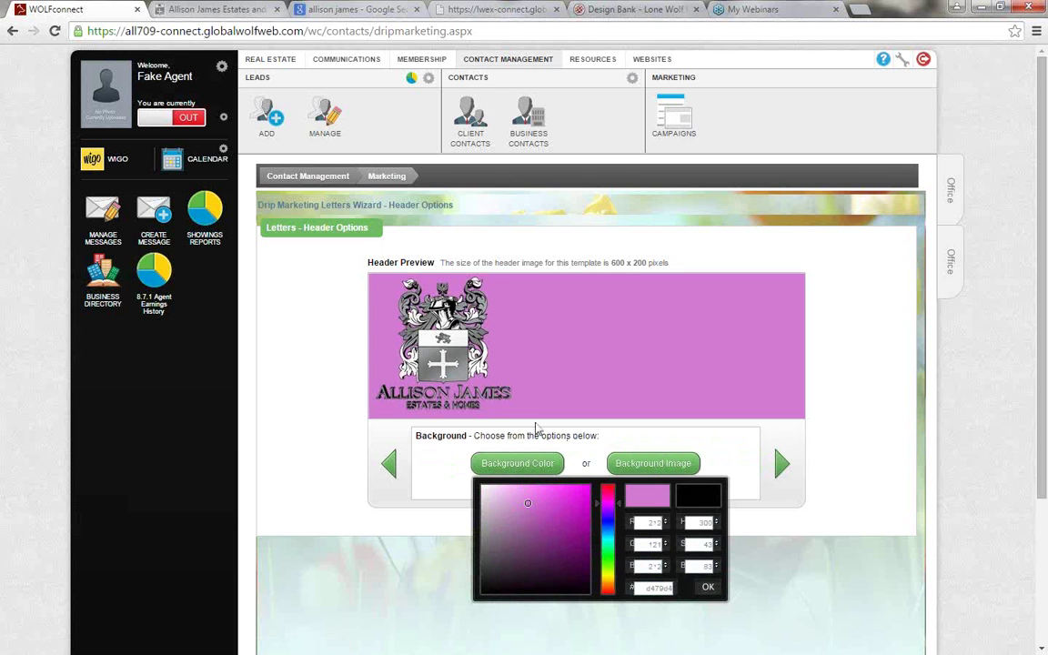
pyautogui.click(684, 467)
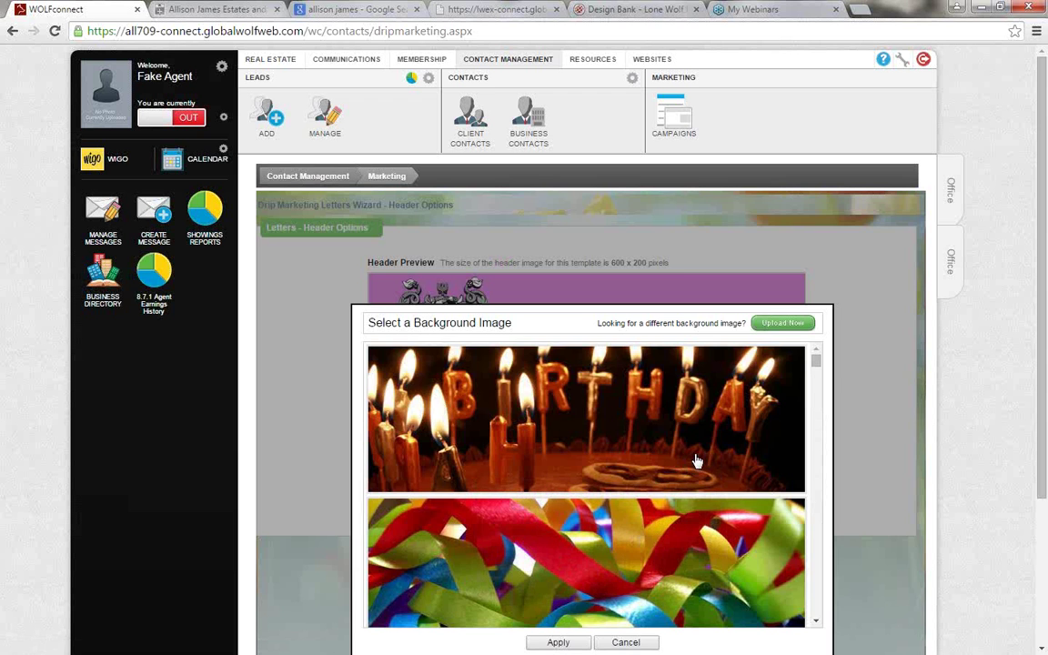
pyautogui.scroll(-2, 709, 457)
pyautogui.scroll(-1, 844, 274)
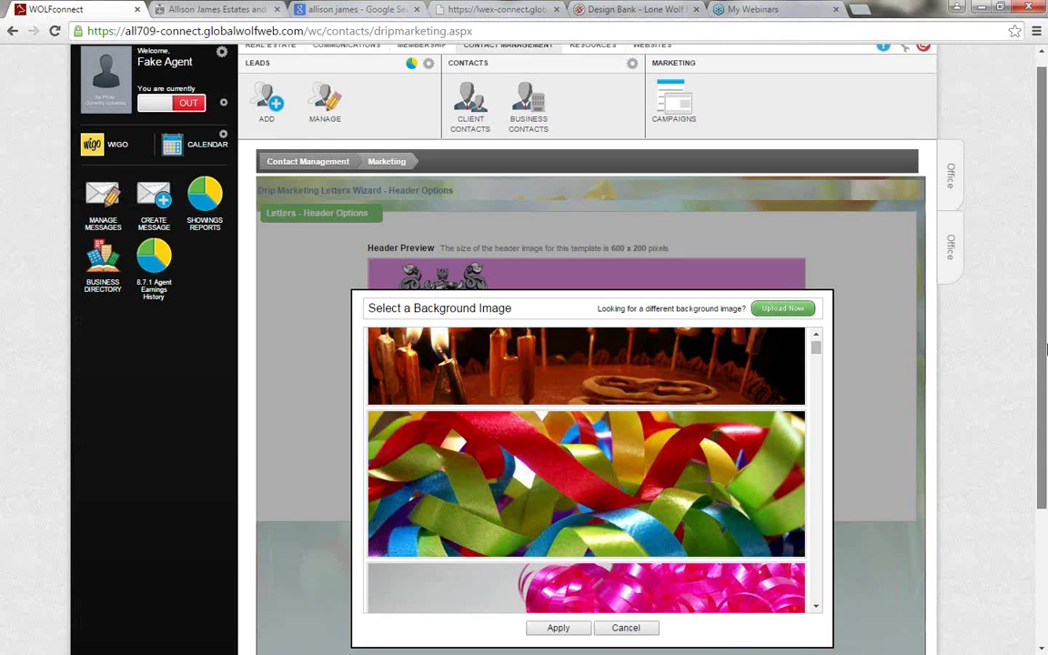
pyautogui.moveTo(815, 268); pyautogui.dragTo(820, 435)
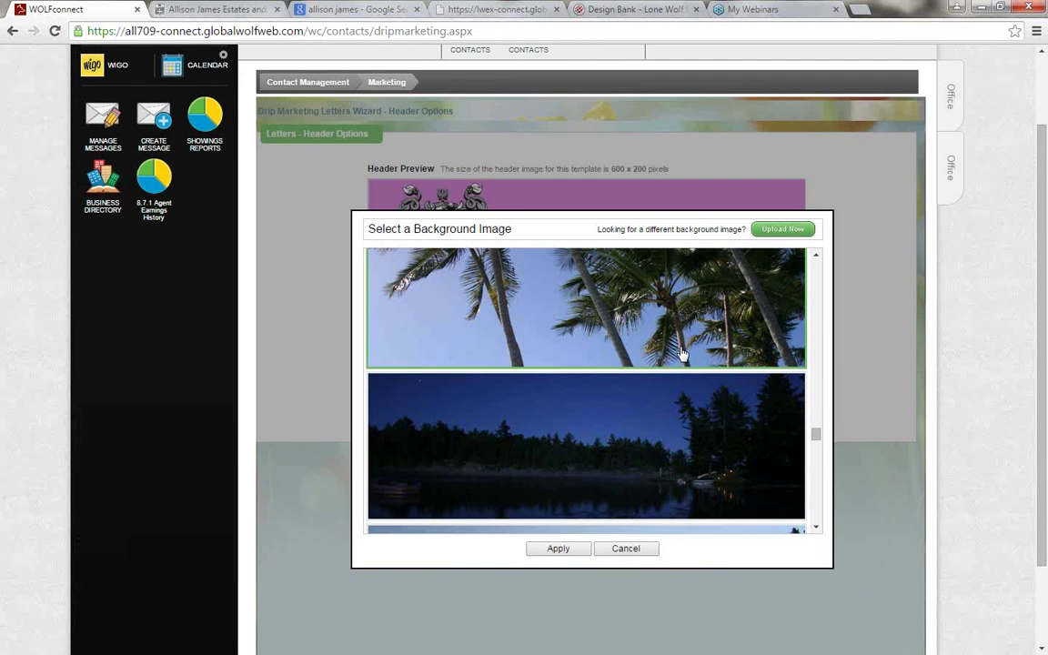
pyautogui.click(556, 550)
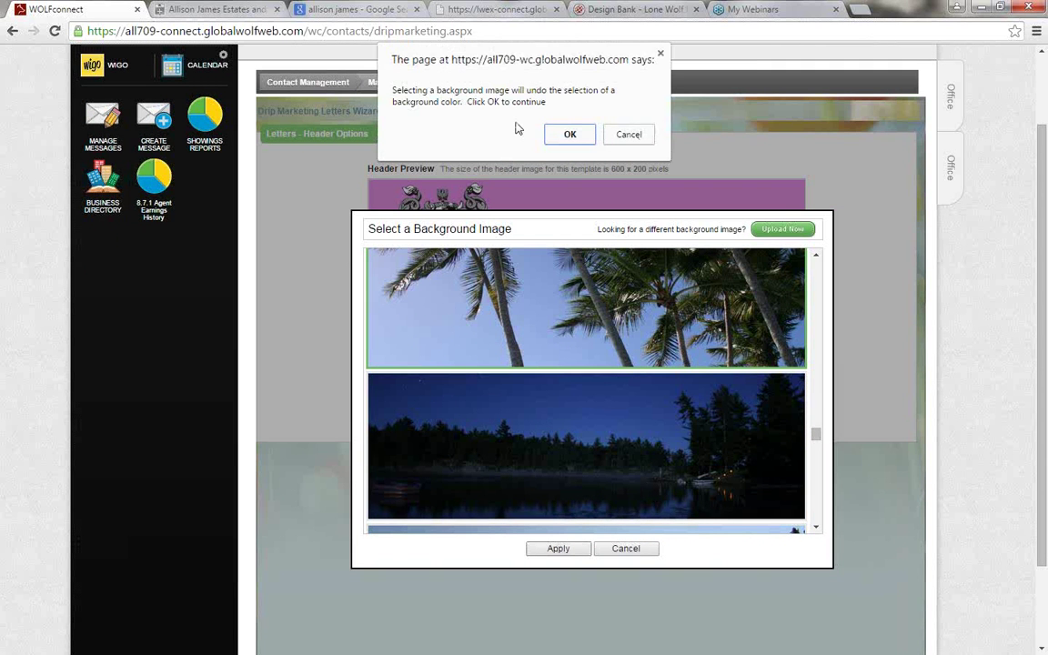
pyautogui.click(570, 136)
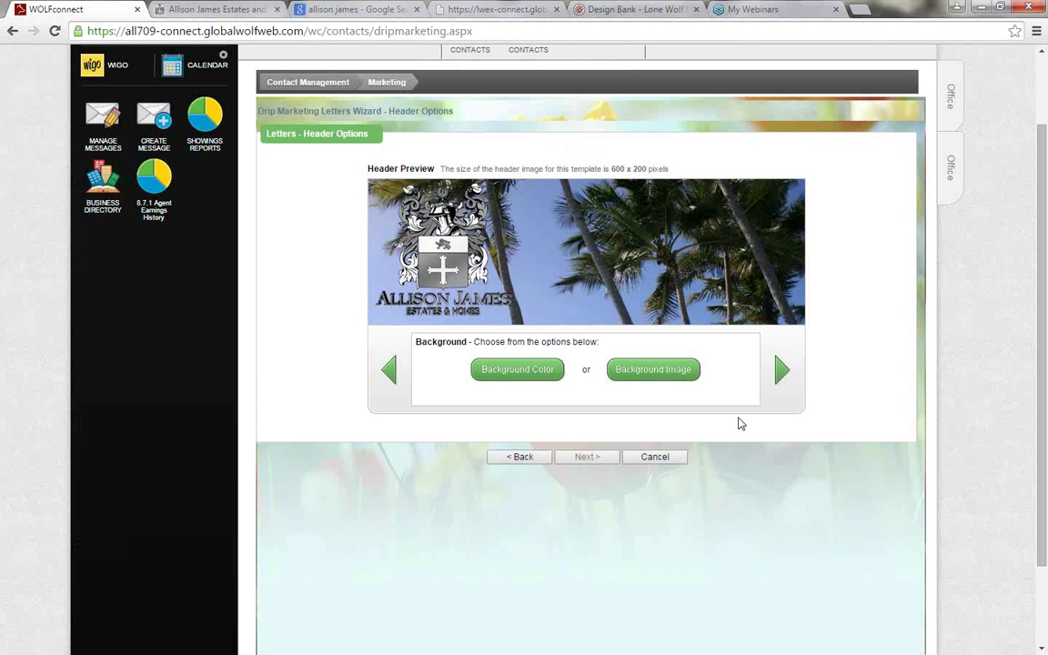
# Add the header title "List with me!!" in magenta text and finish the header to reach the letter body
pyautogui.click(786, 369)
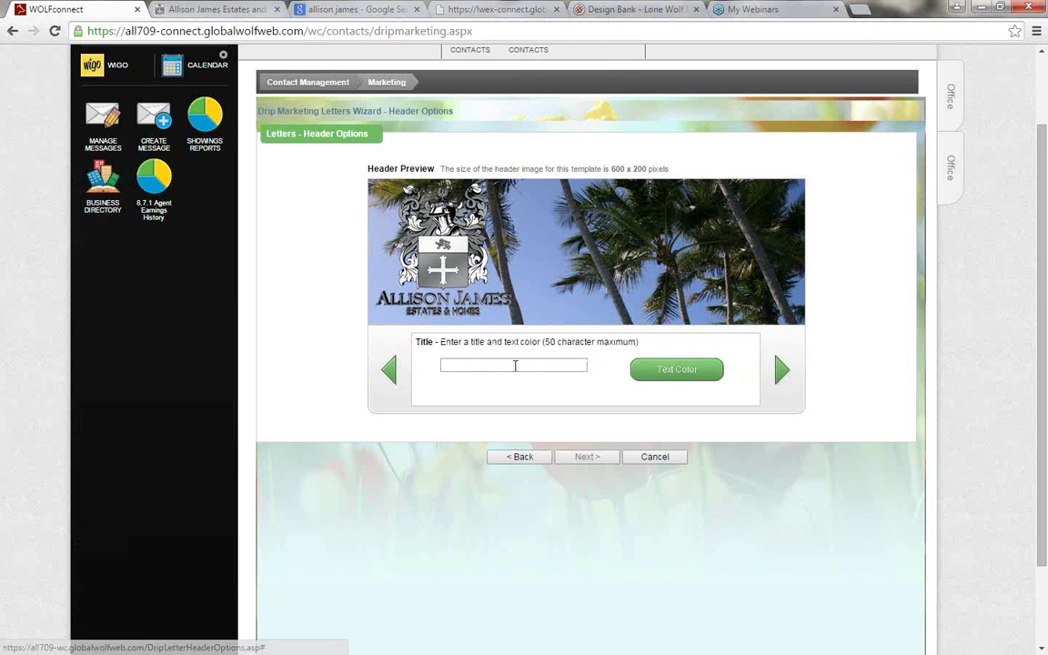
pyautogui.click(542, 368)
pyautogui.write('List with me!!')
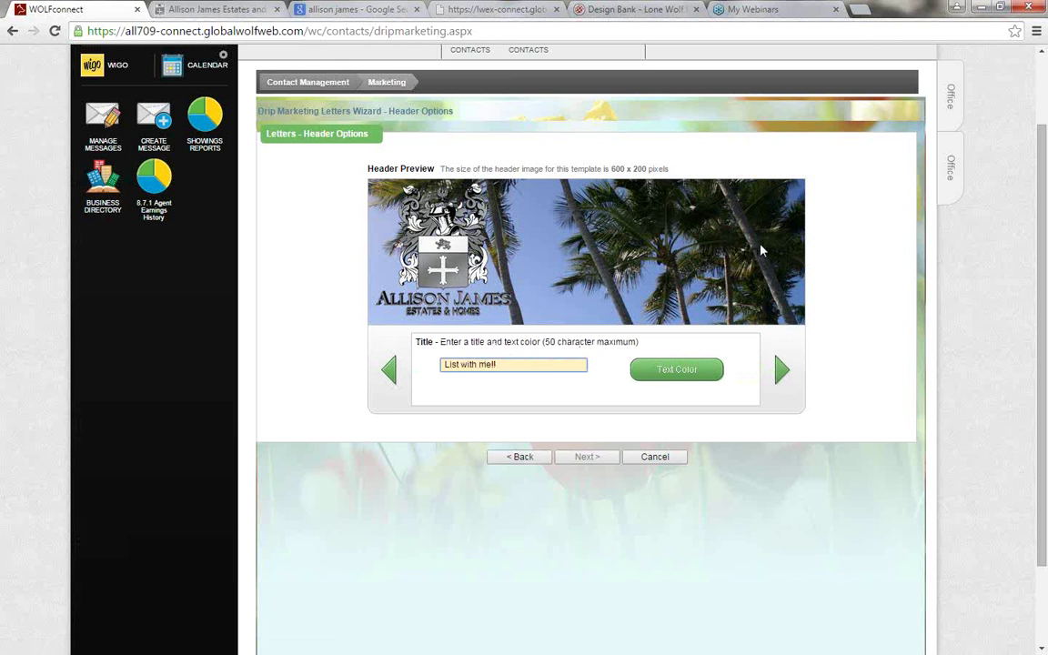
pyautogui.click(687, 369)
pyautogui.click(735, 406)
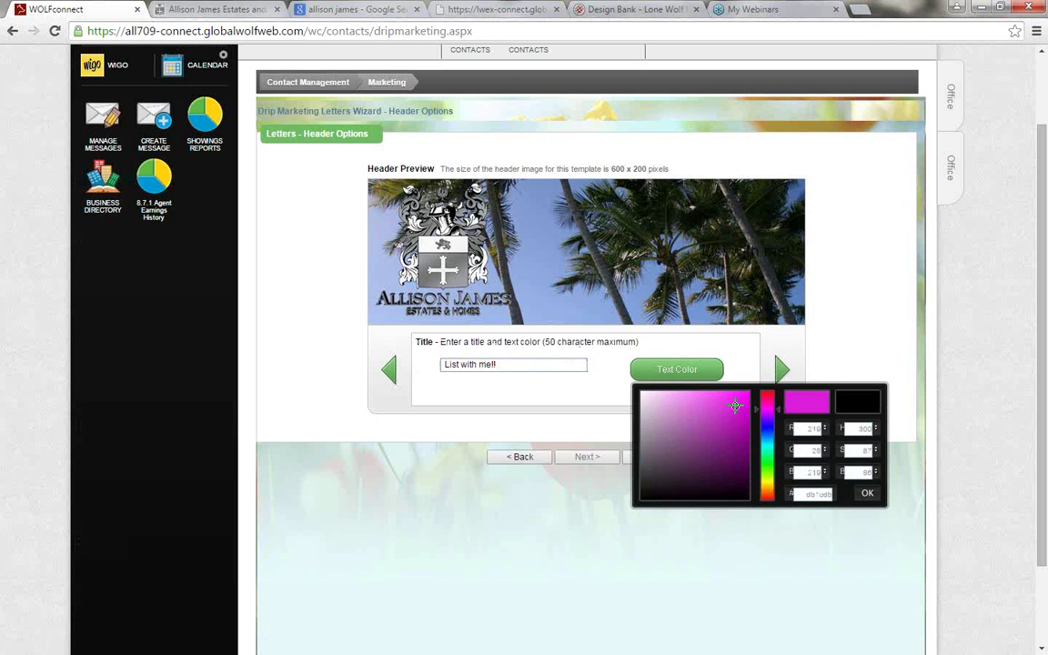
pyautogui.click(836, 335)
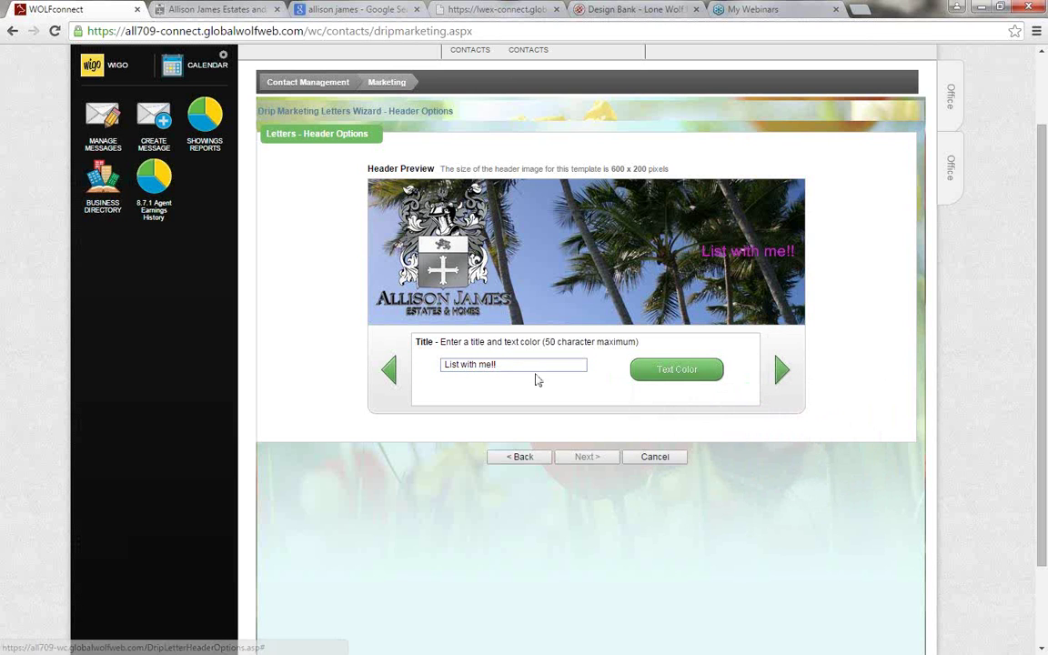
pyautogui.click(784, 371)
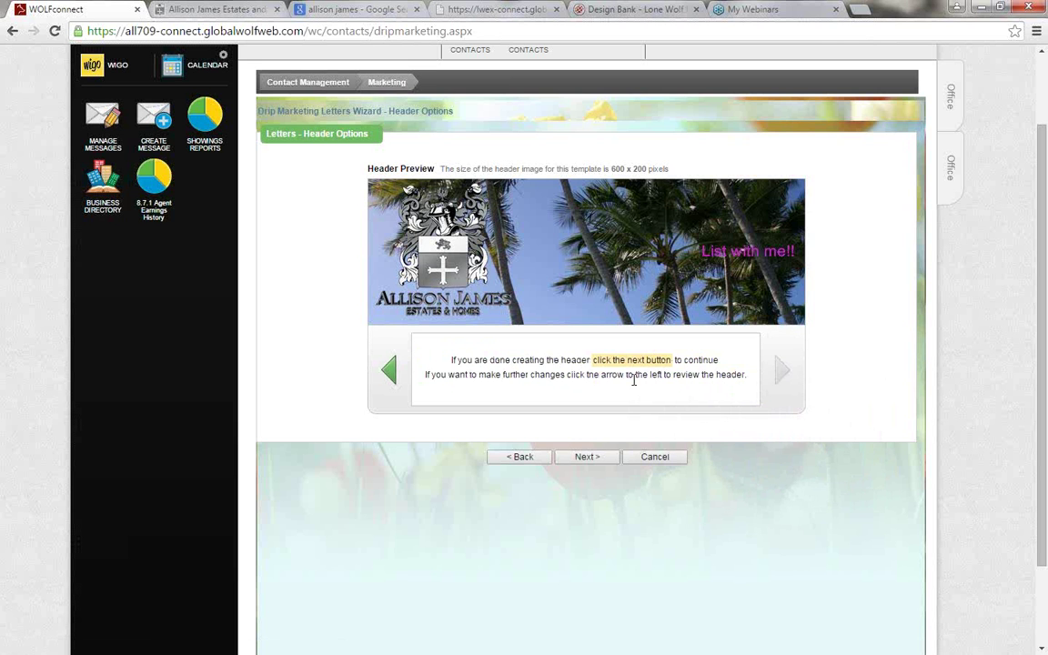
pyautogui.click(586, 458)
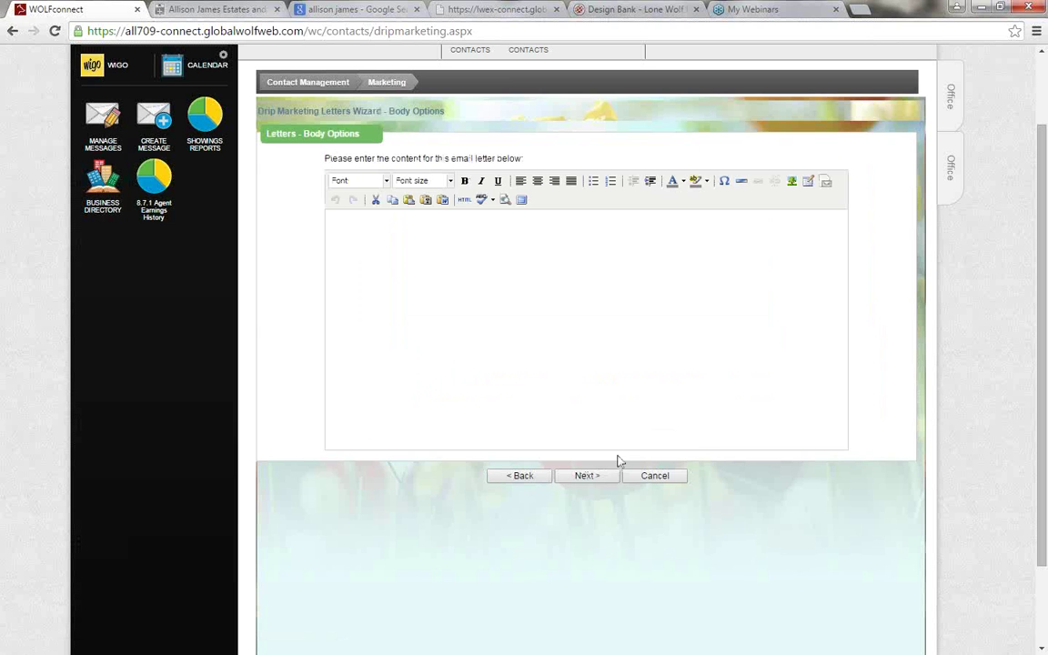
# Begin the letter body with "Dear" followed by the First Name mail merge field
pyautogui.scroll(2, 536, 324)
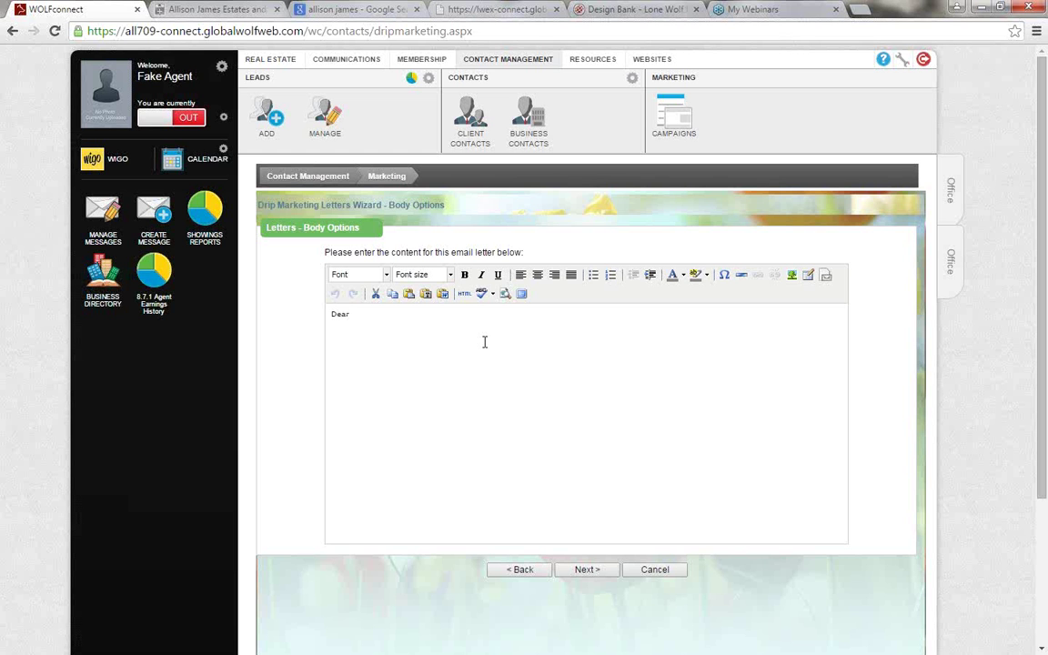
pyautogui.click(826, 276)
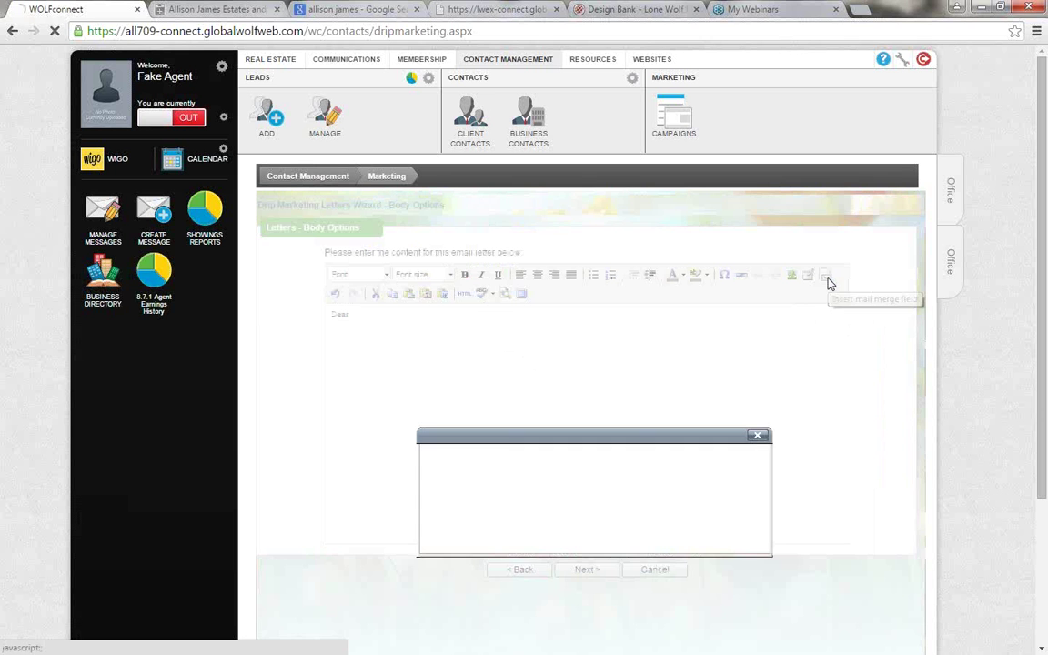
pyautogui.click(510, 491)
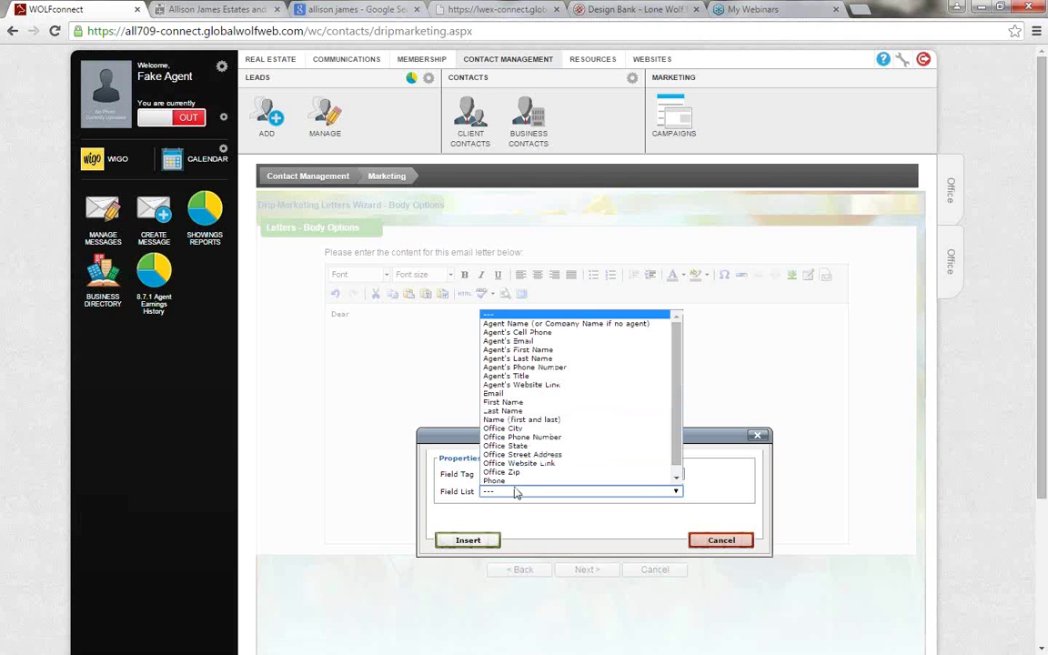
pyautogui.click(542, 403)
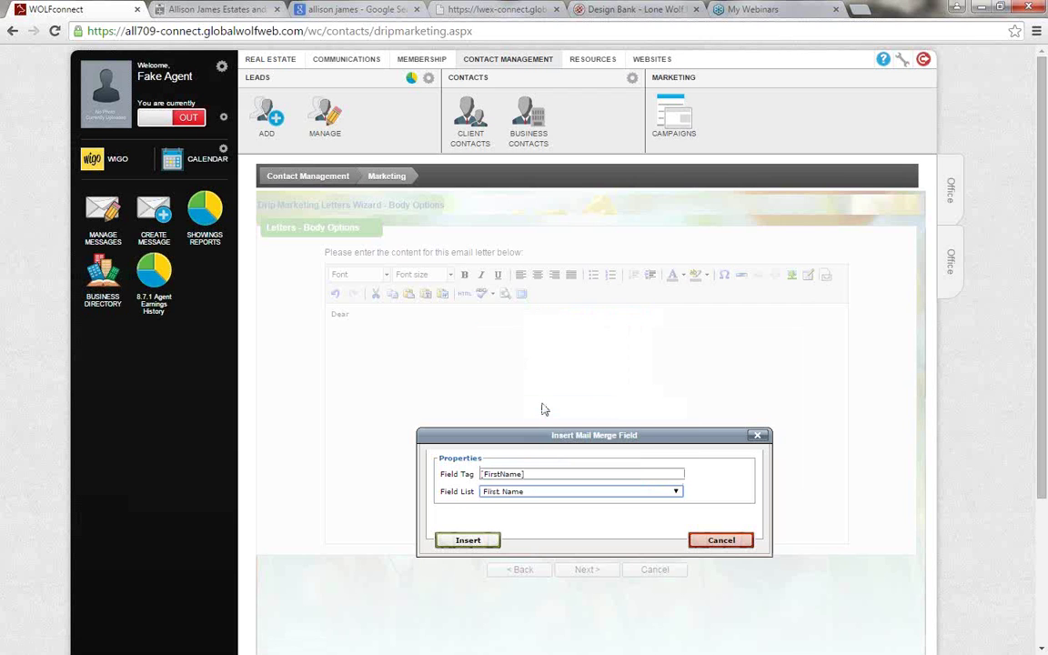
pyautogui.click(468, 540)
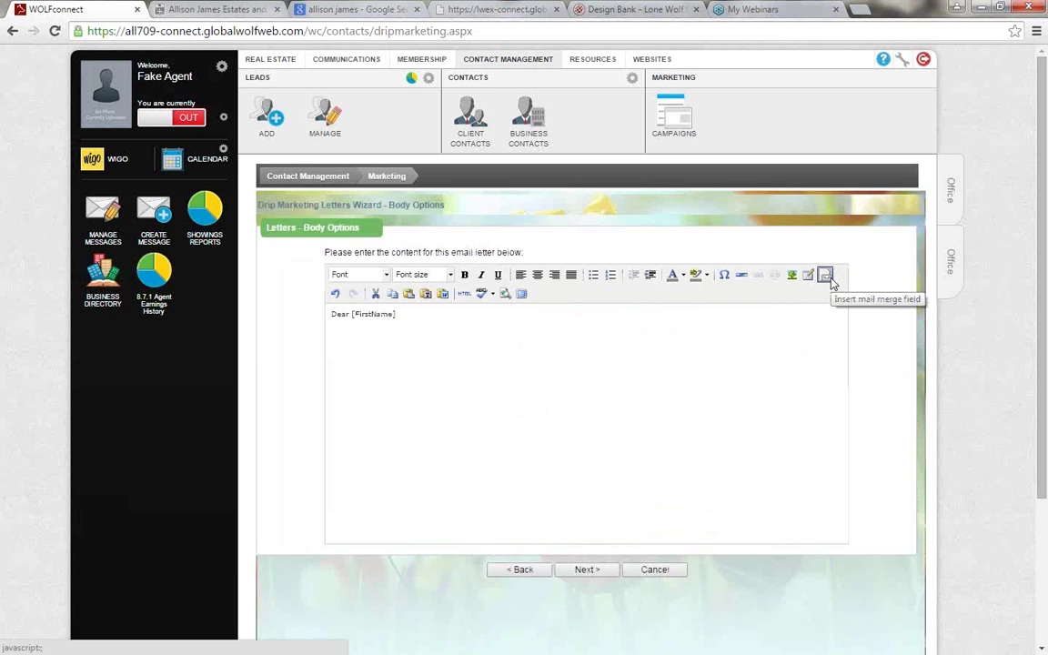
# Look through the available mail merge fields without inserting another one
pyautogui.click(826, 276)
pyautogui.click(521, 493)
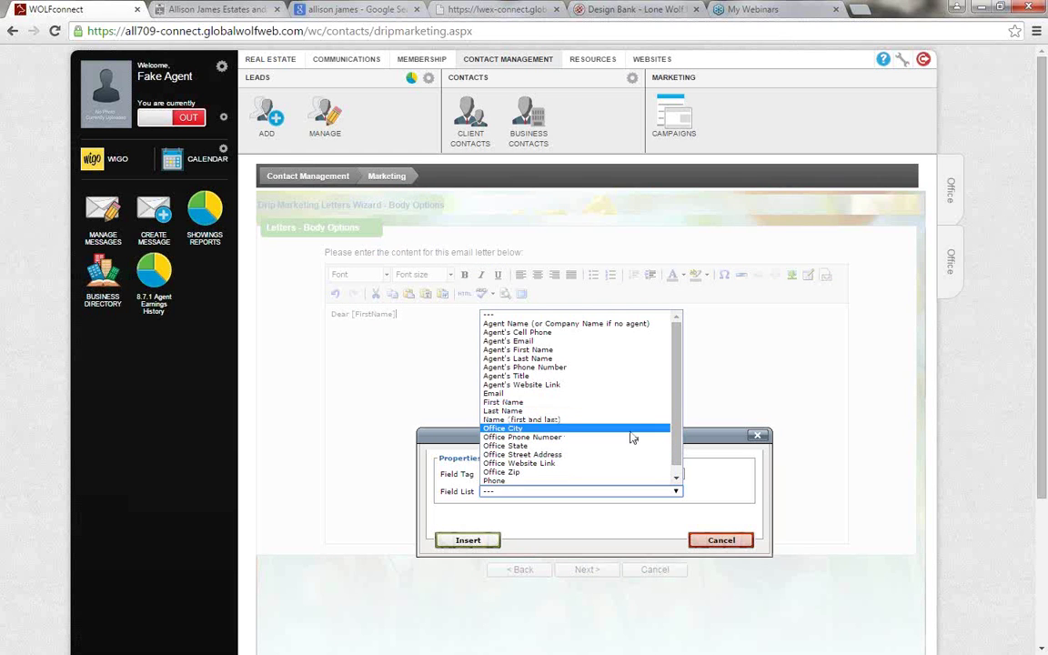
pyautogui.click(729, 538)
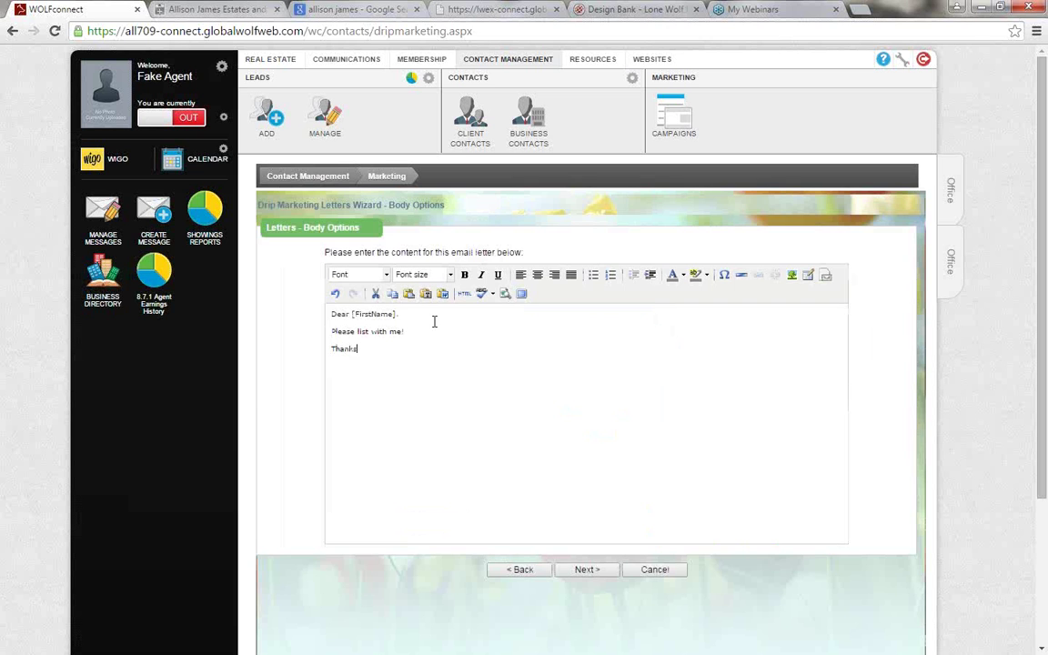
# Complete the letter body with "Please list with me!" and "Thanks!!", and continue to the footer options
pyautogui.write('!!')
pyautogui.click(587, 571)
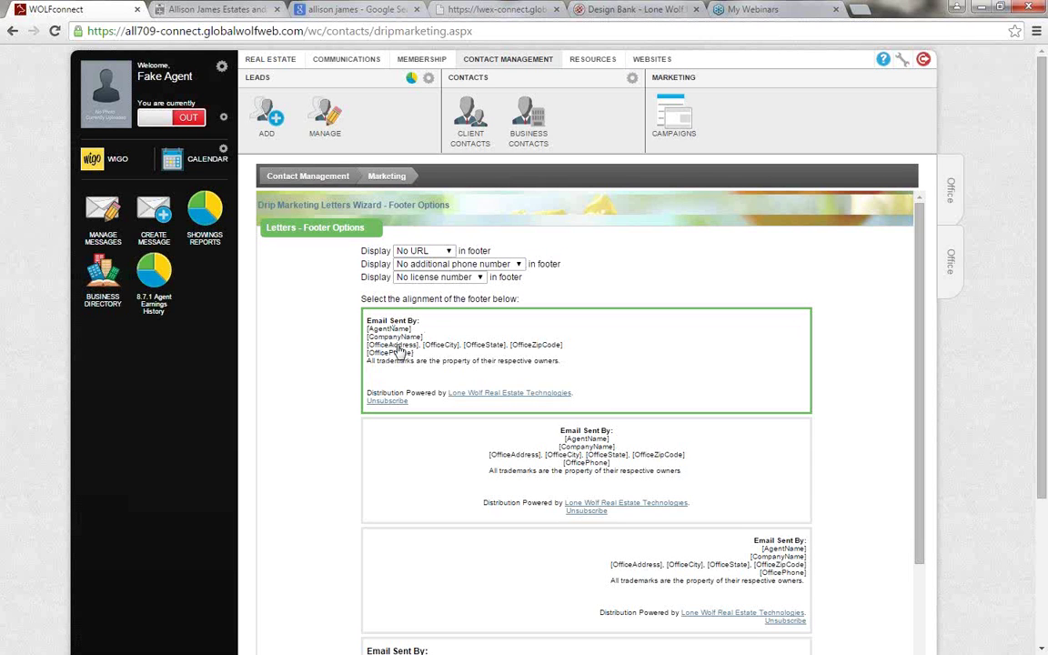
# Review the footer's display choices for URL, additional phone number and license number without changing any of them
pyautogui.click(438, 256)
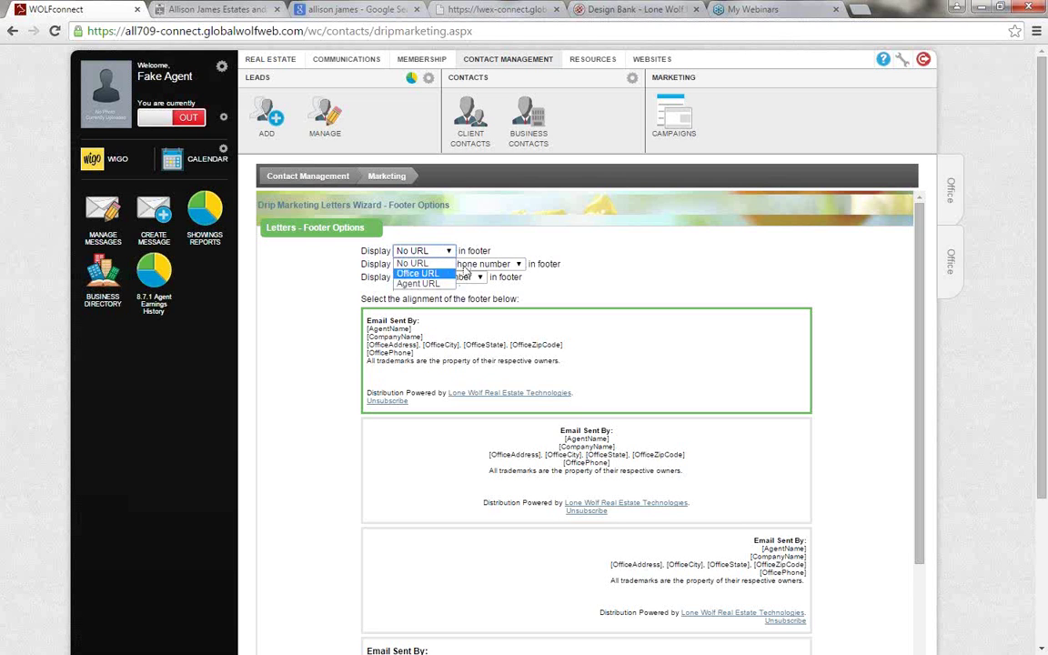
pyautogui.click(491, 253)
pyautogui.click(494, 263)
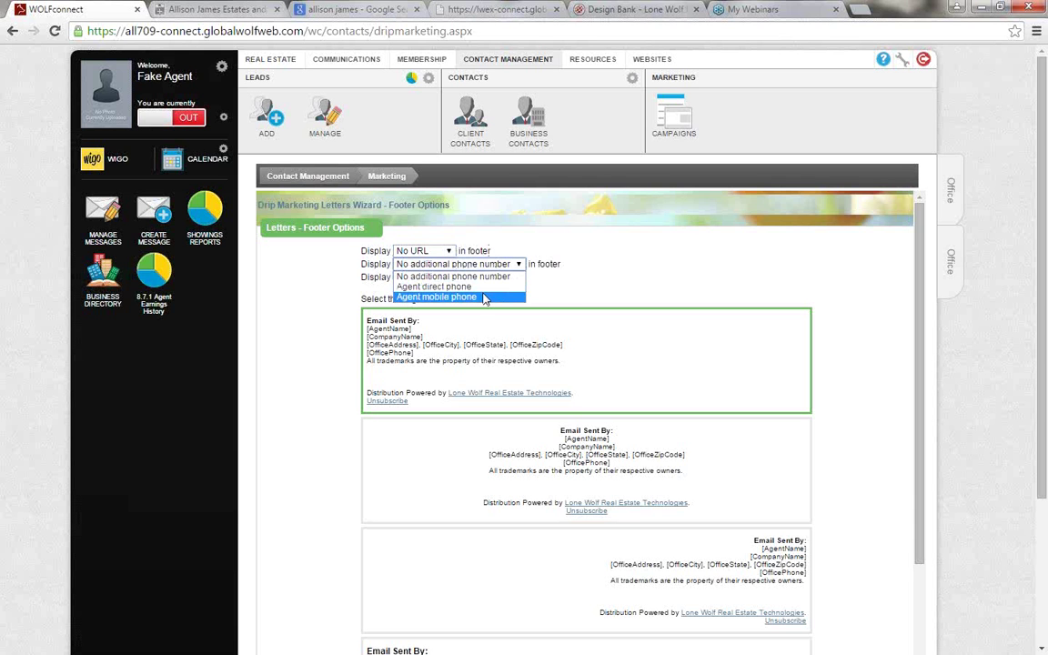
pyautogui.click(568, 273)
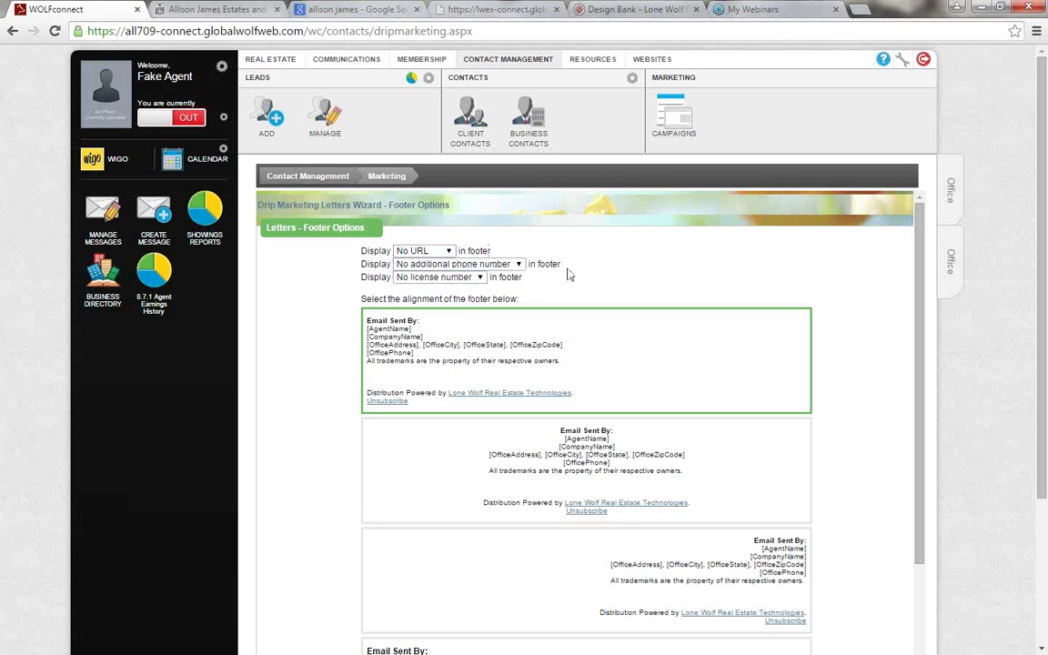
pyautogui.click(455, 276)
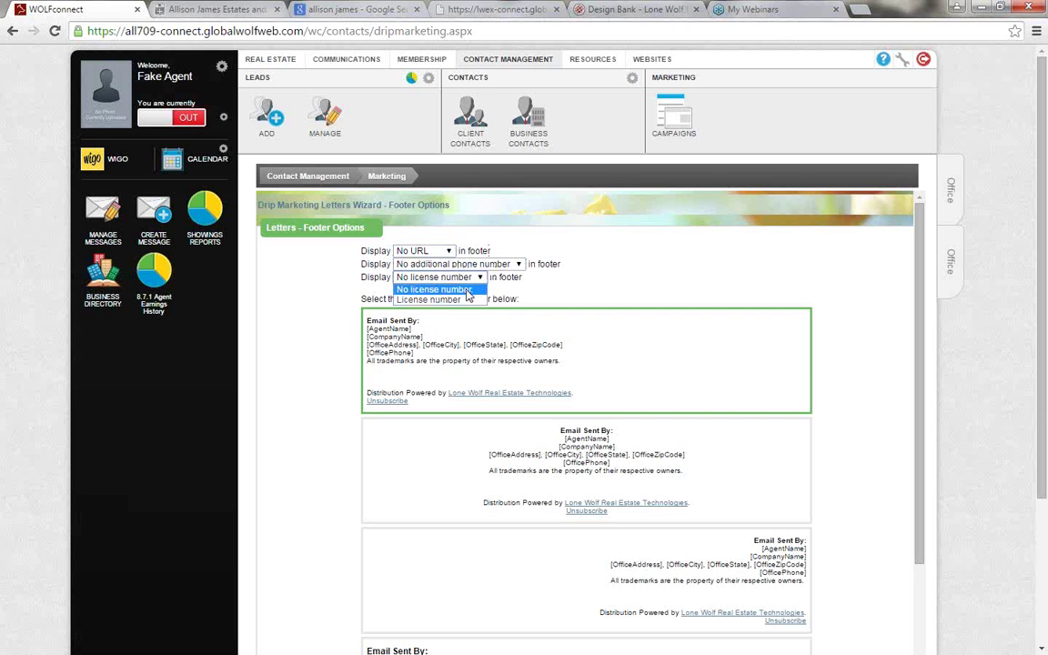
pyautogui.click(466, 250)
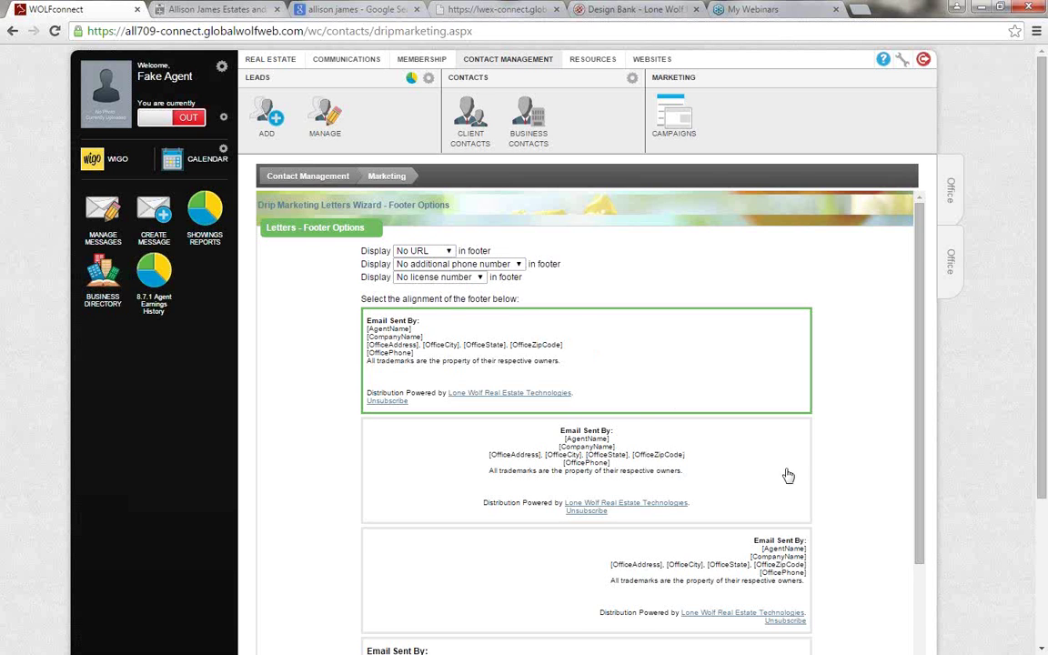
# Choose the centered footer layout without an agent photo and continue to the preview and save stage
pyautogui.scroll(-1, 648, 423)
pyautogui.scroll(-1, 712, 364)
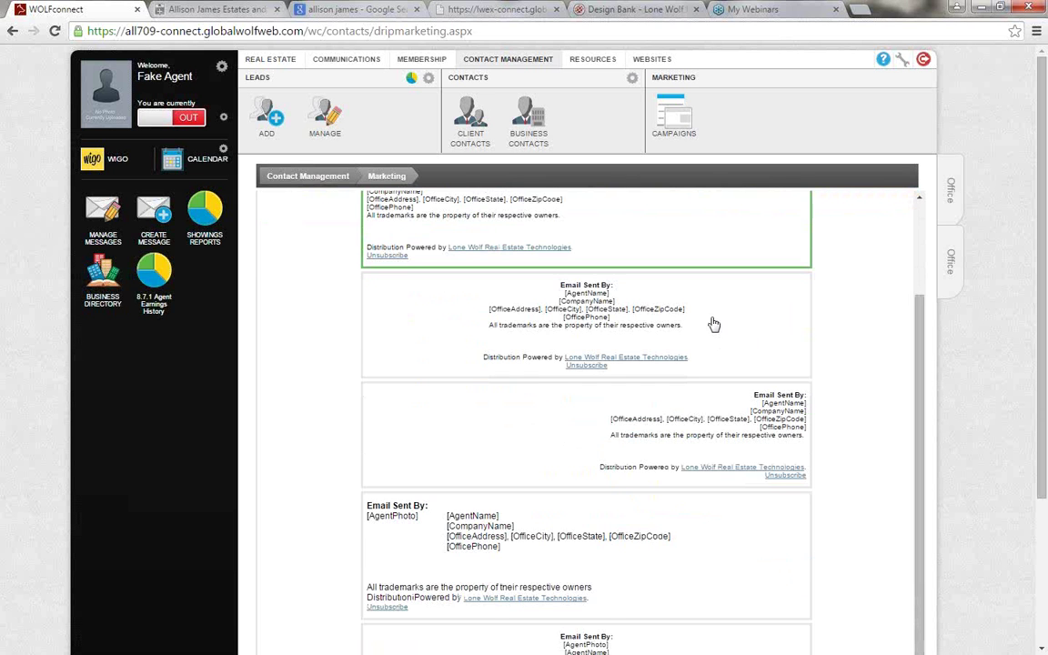
pyautogui.click(607, 281)
pyautogui.scroll(1, 609, 310)
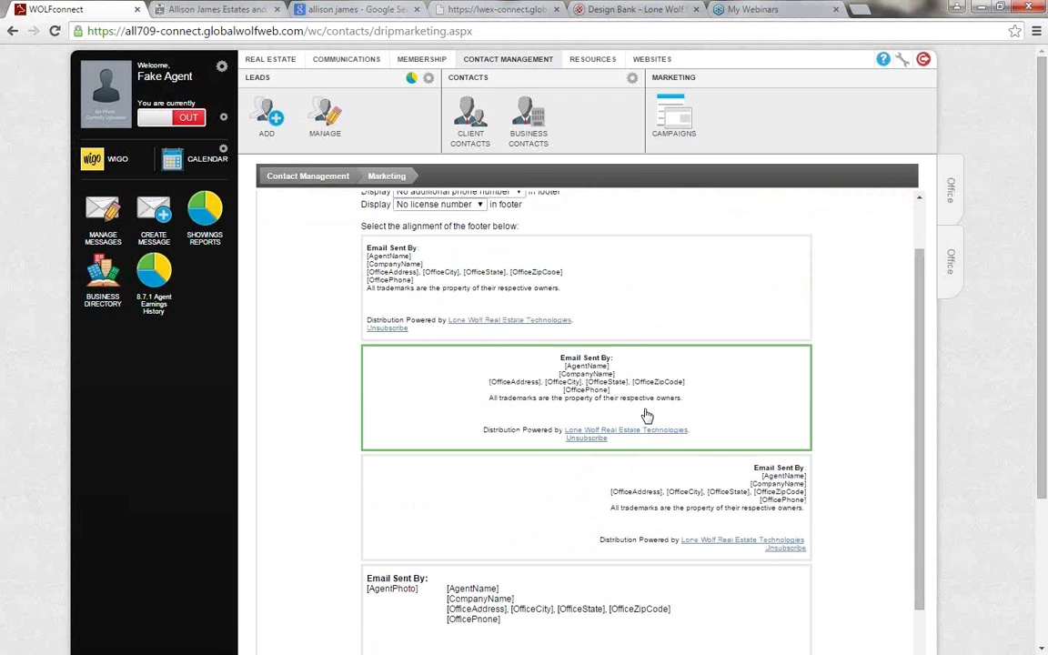
pyautogui.scroll(1, 609, 416)
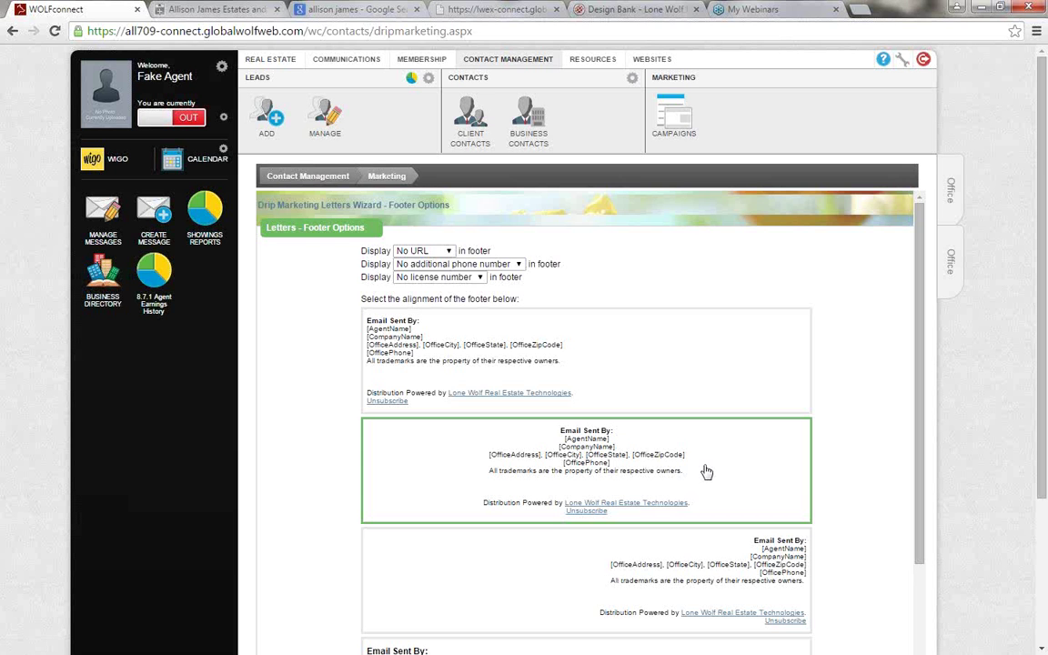
pyautogui.scroll(-2, 771, 446)
pyautogui.scroll(-4, 770, 446)
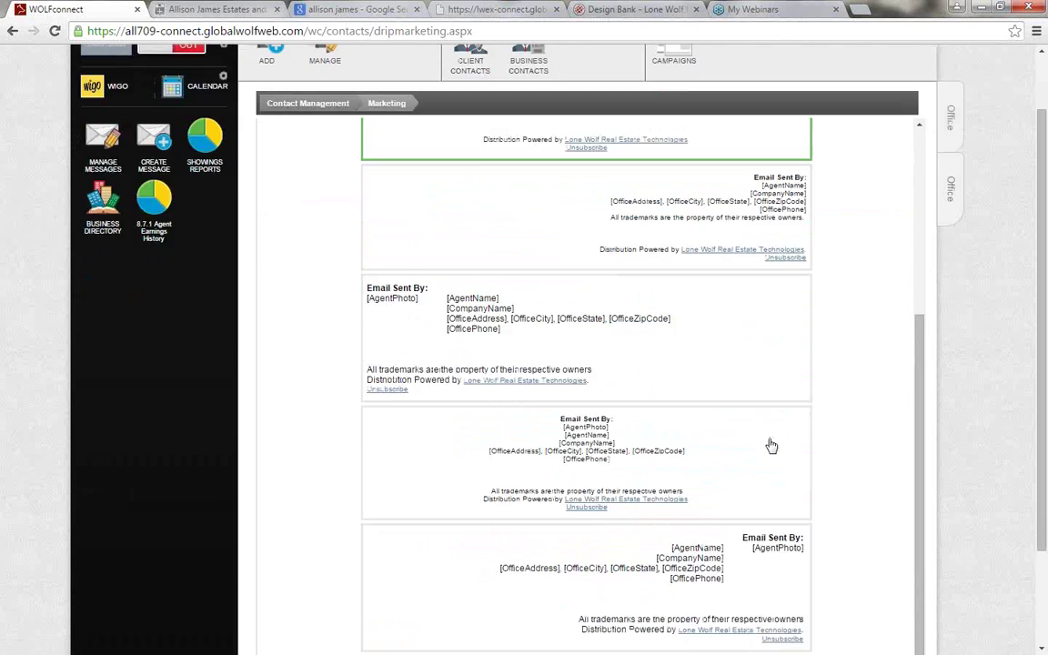
pyautogui.click(607, 603)
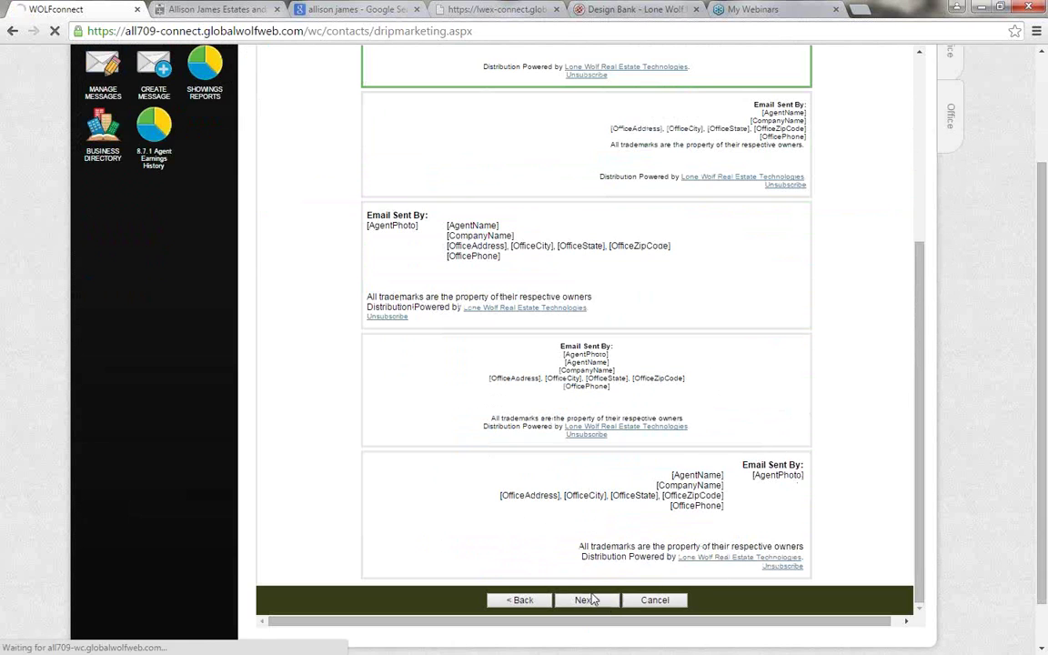
pyautogui.scroll(1, 597, 536)
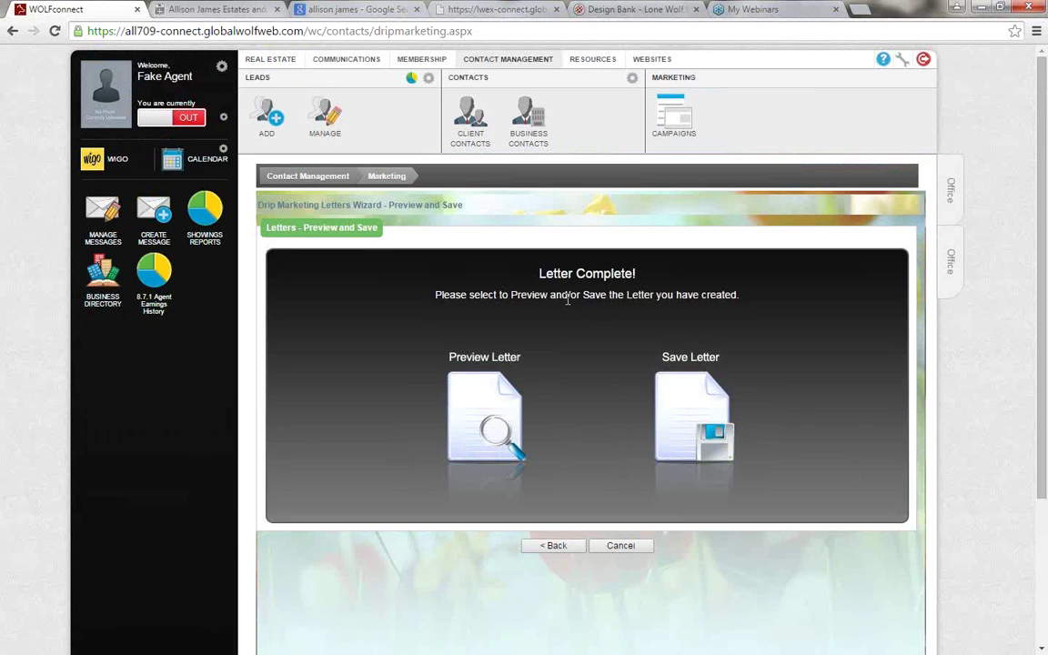
# Preview the finished letter, close the preview and save the letter
pyautogui.click(501, 405)
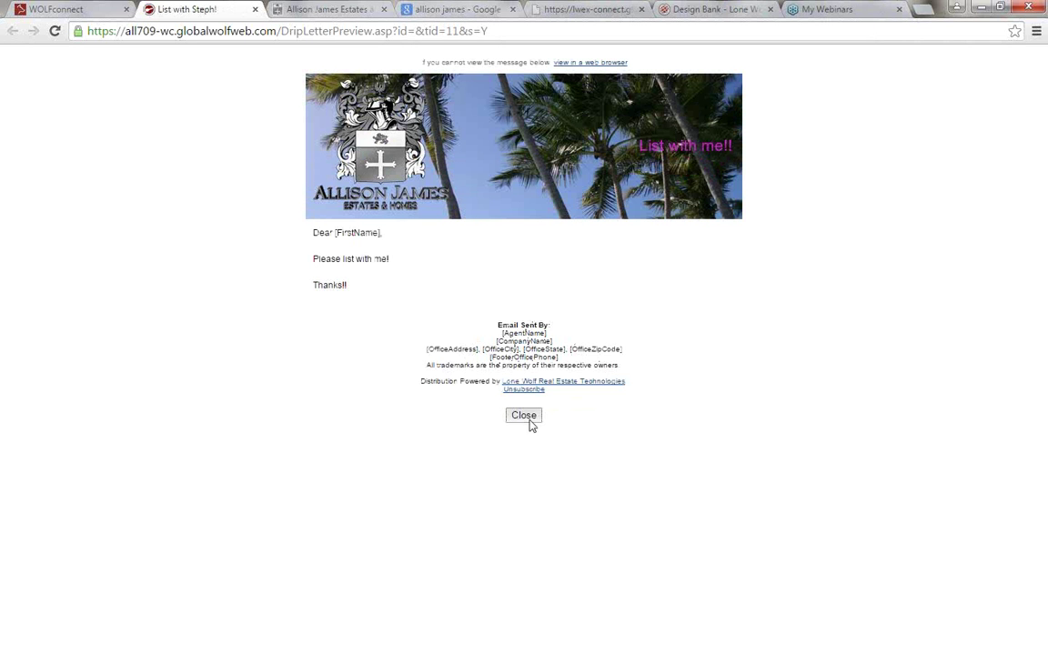
pyautogui.click(525, 415)
pyautogui.click(714, 417)
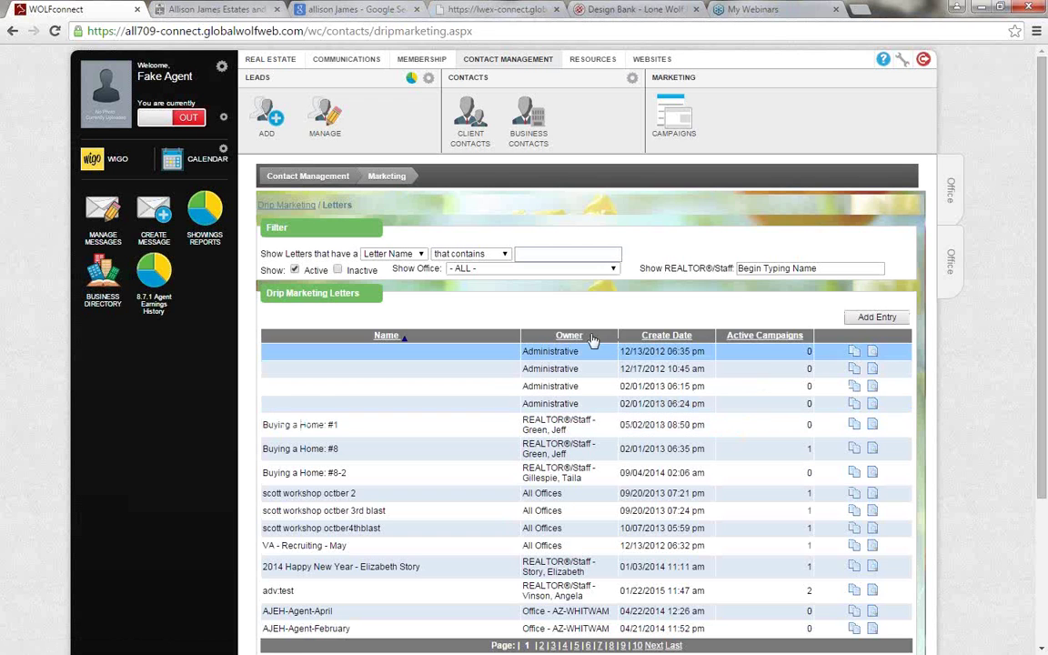
# Go to the drip marketing campaigns and start a new campaign of the Specific Dates type
pyautogui.click(675, 119)
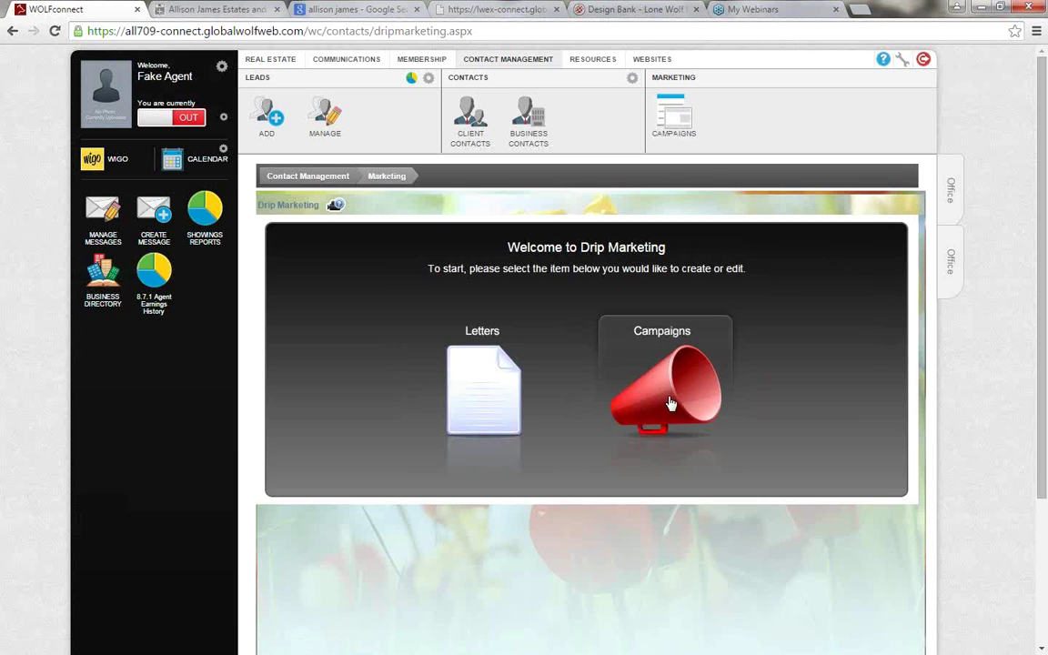
pyautogui.click(674, 383)
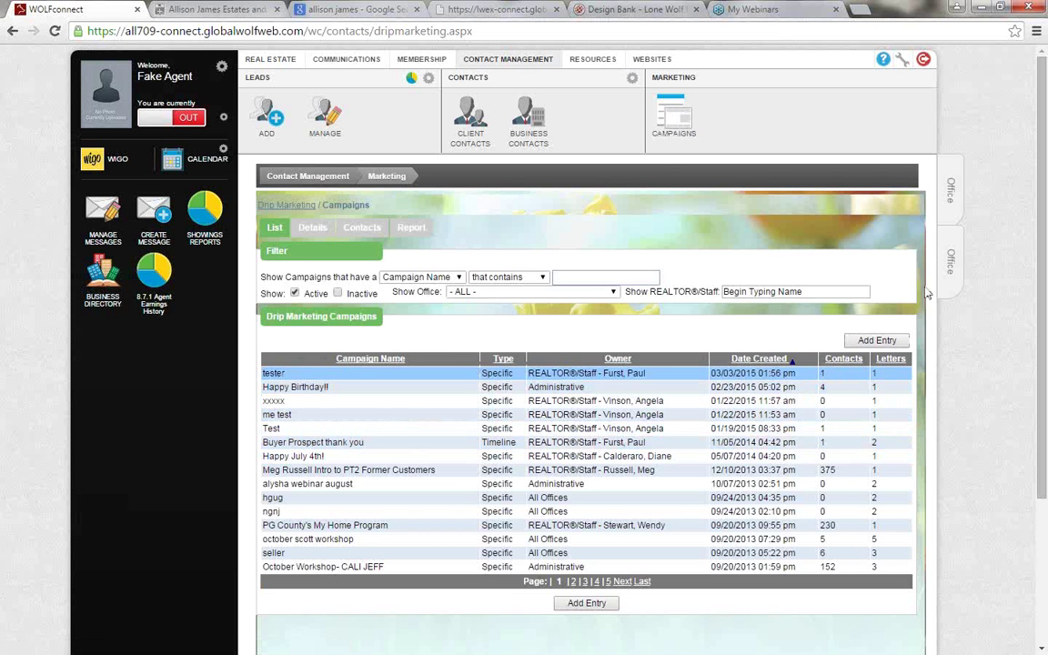
pyautogui.click(870, 342)
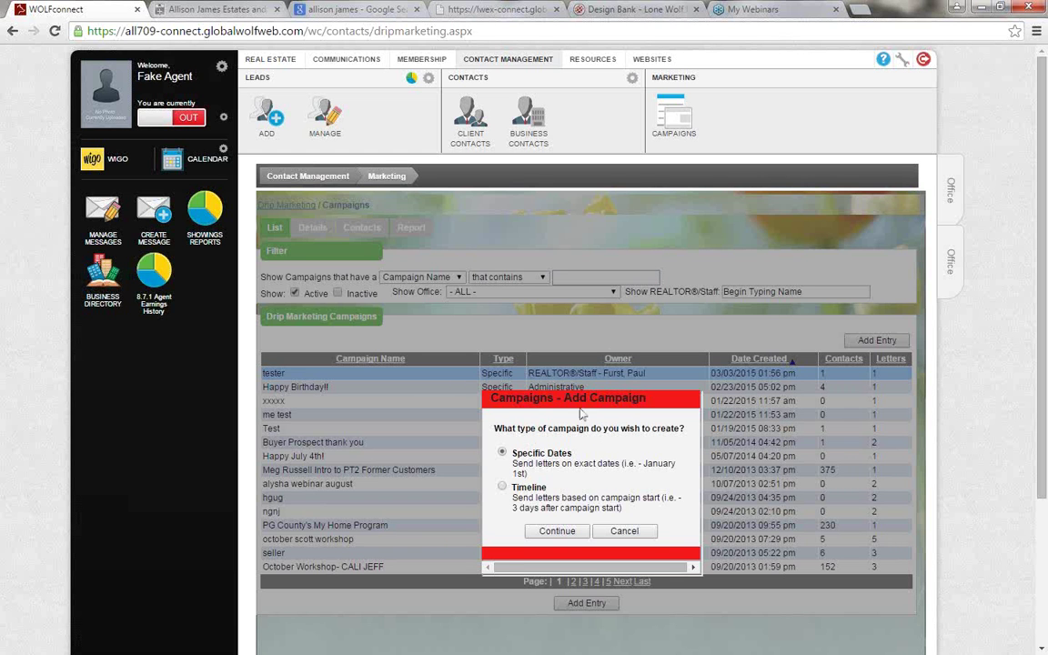
pyautogui.click(555, 533)
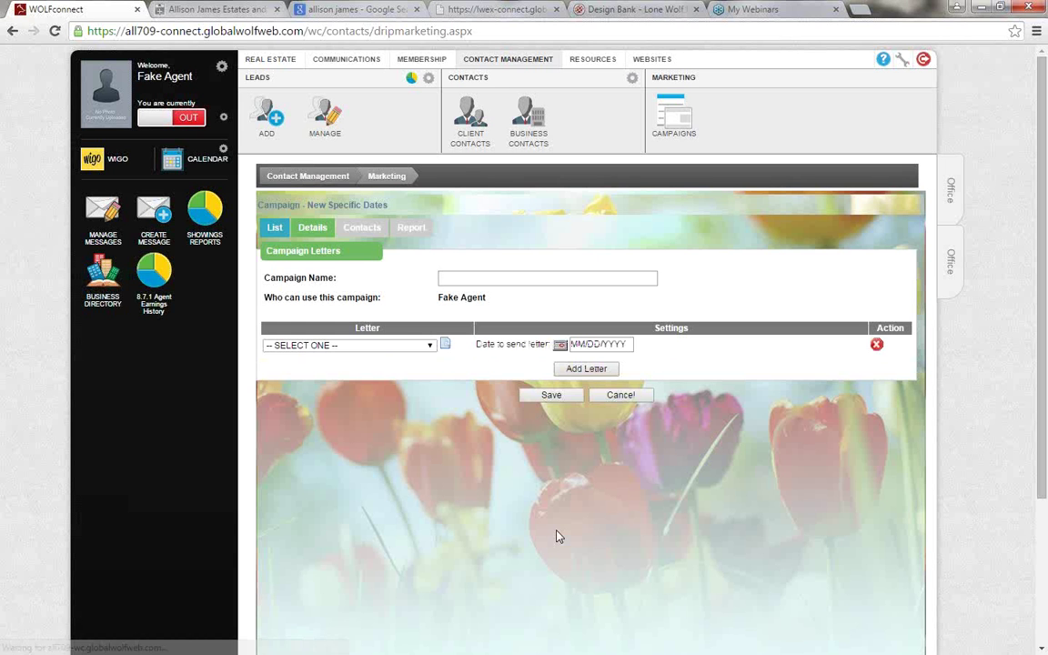
# Name the campaign "List with me!" and assign the "List with me!" letter to it
pyautogui.click(469, 281)
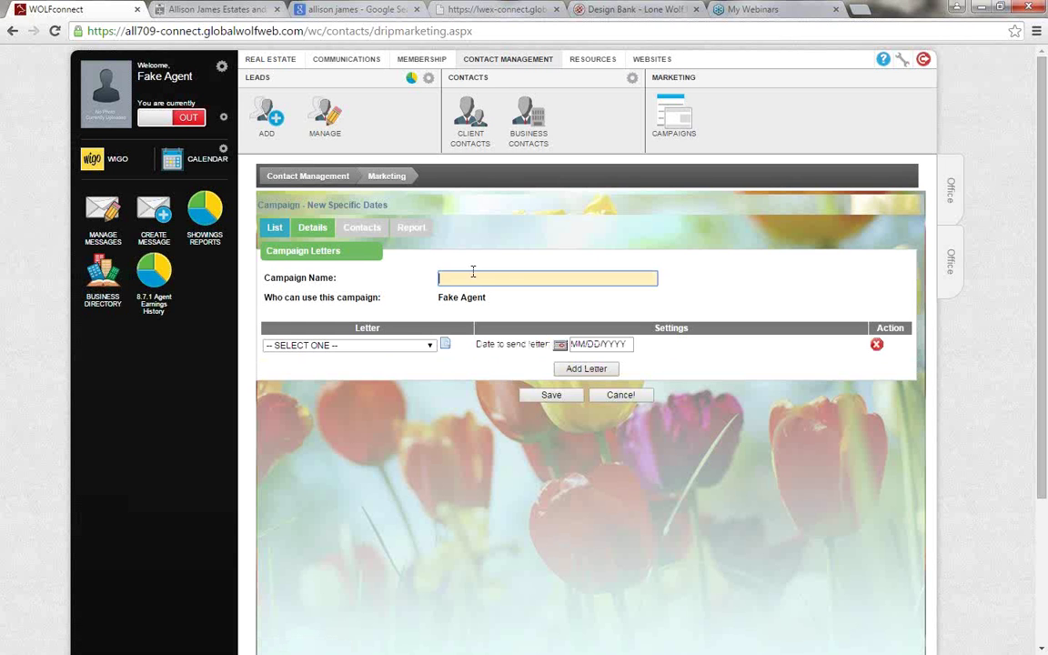
pyautogui.write('List with me!')
pyautogui.moveTo(490, 298); pyautogui.dragTo(335, 271)
pyautogui.click(344, 290)
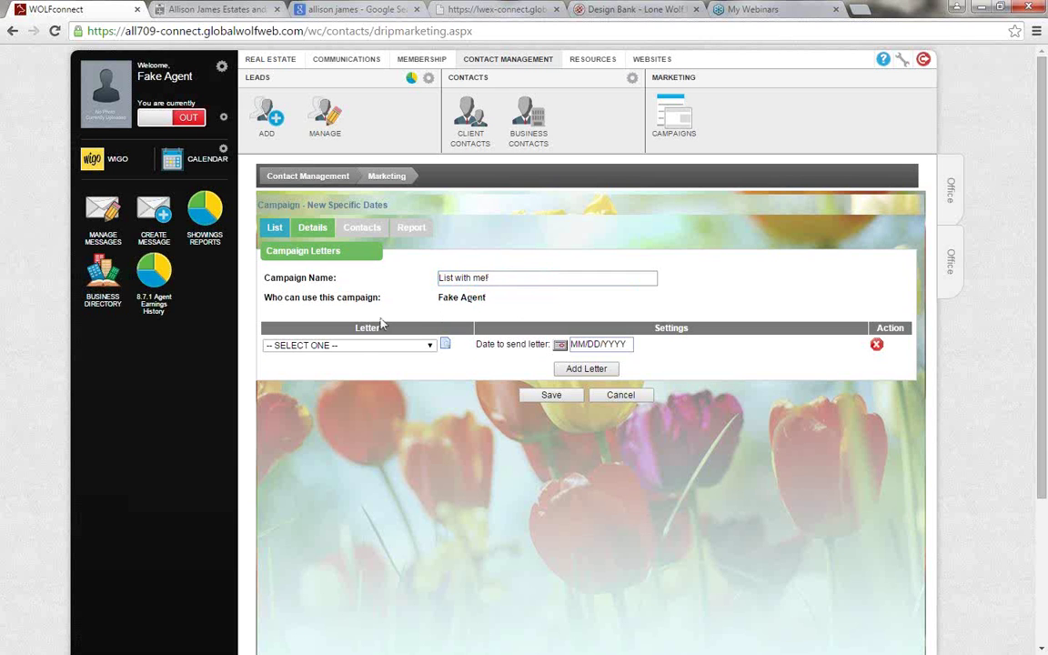
pyautogui.click(409, 344)
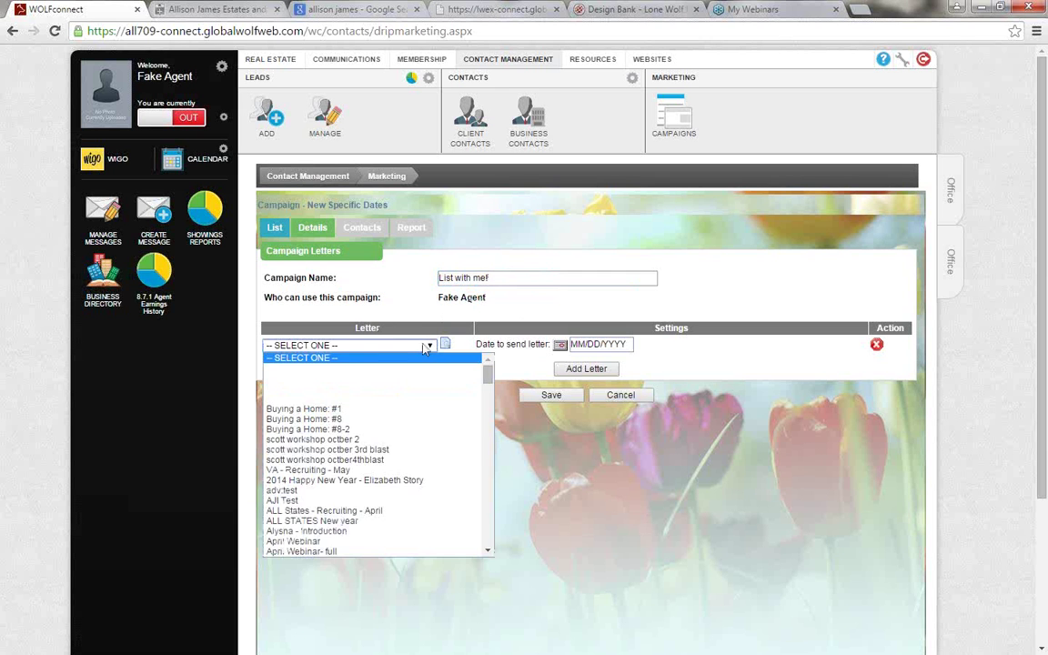
pyautogui.write('list')
pyautogui.press('Return')
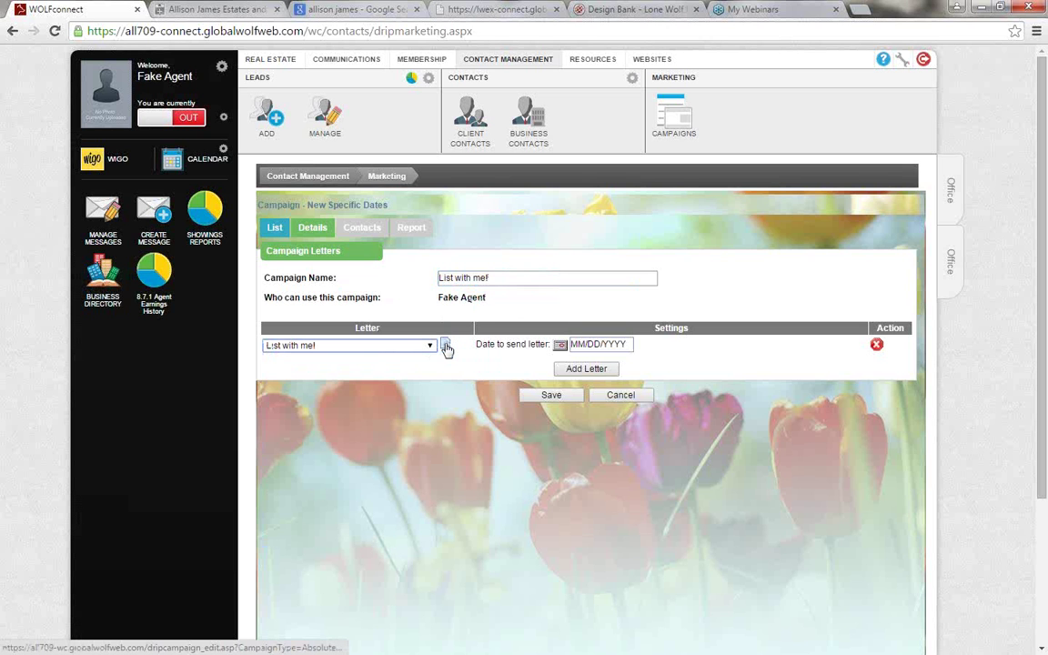
# Set the letter's send date to 04/18/2015 and save the campaign
pyautogui.click(561, 347)
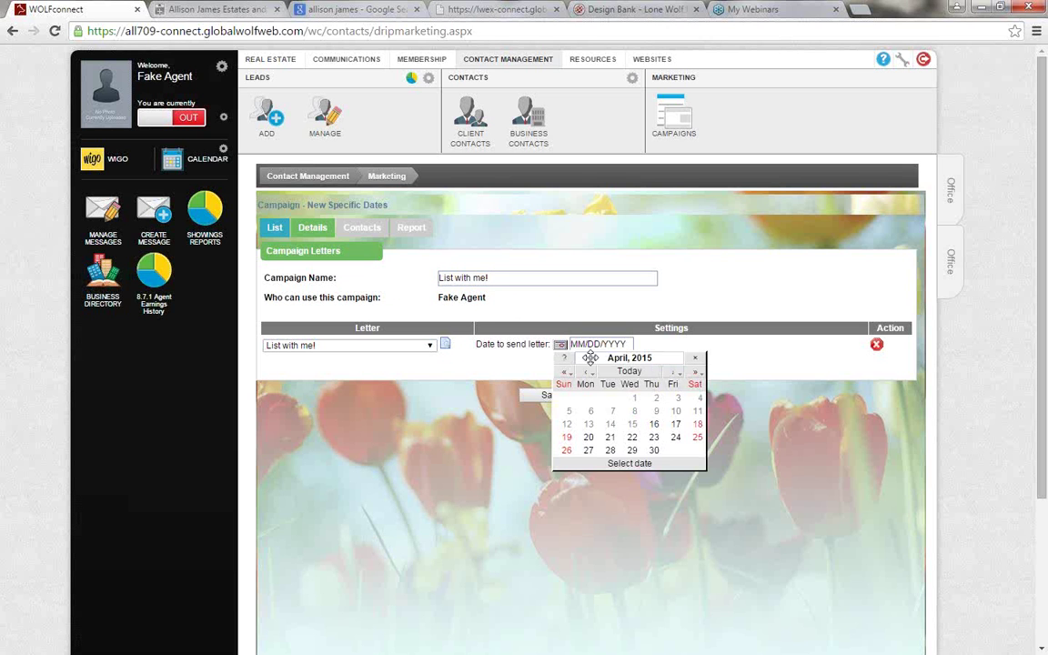
pyautogui.click(696, 431)
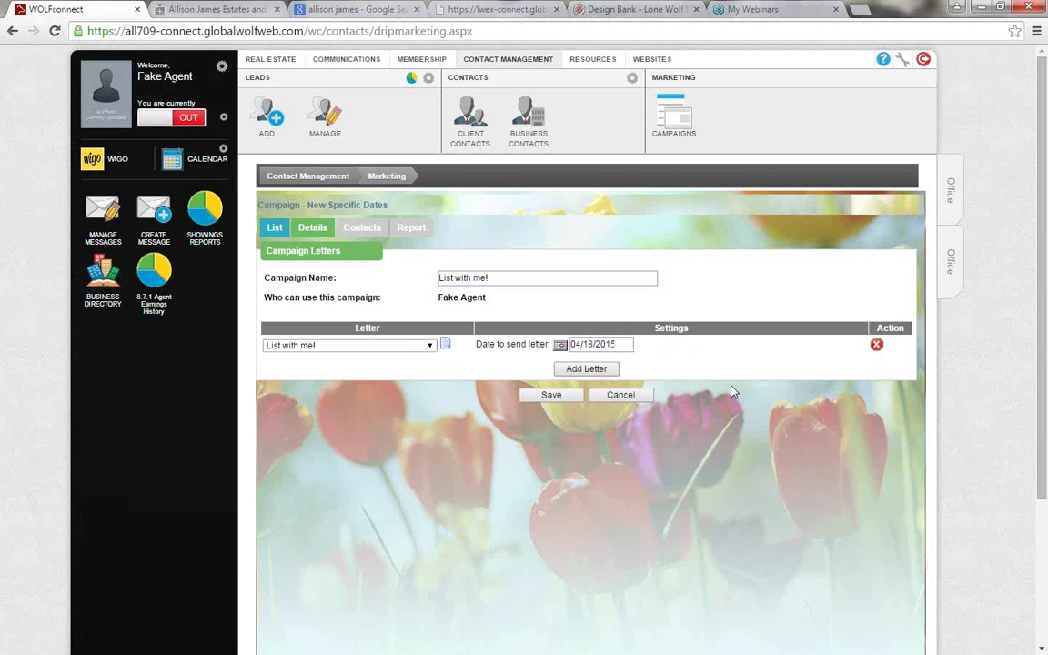
pyautogui.click(551, 397)
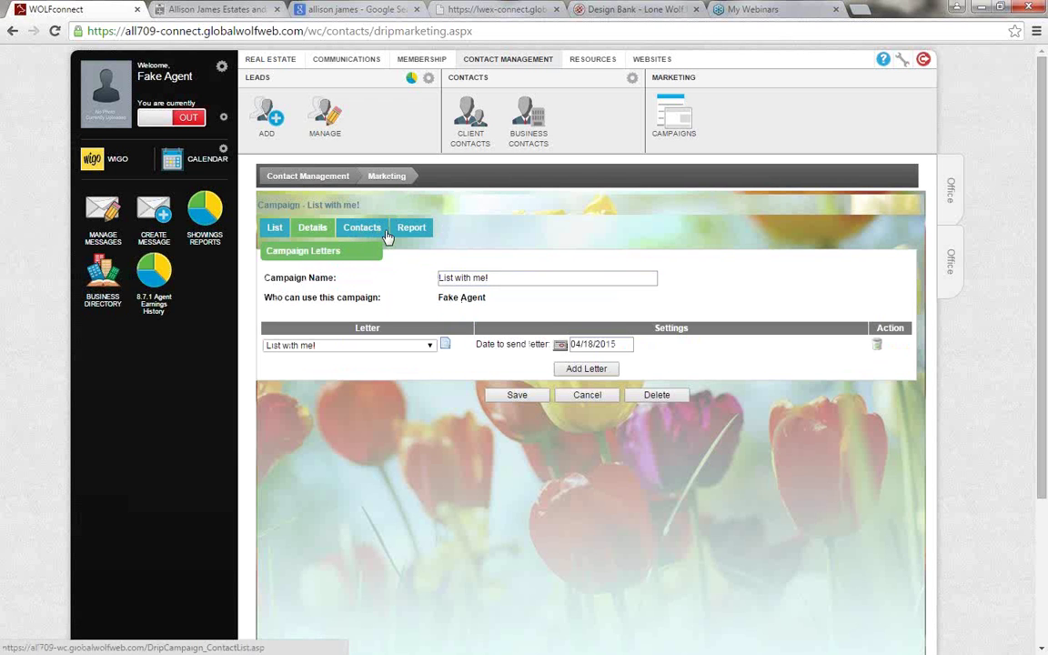
# In the campaign's contacts, set up an automatic trigger of type Client Contact Category for the Friend category
pyautogui.click(383, 232)
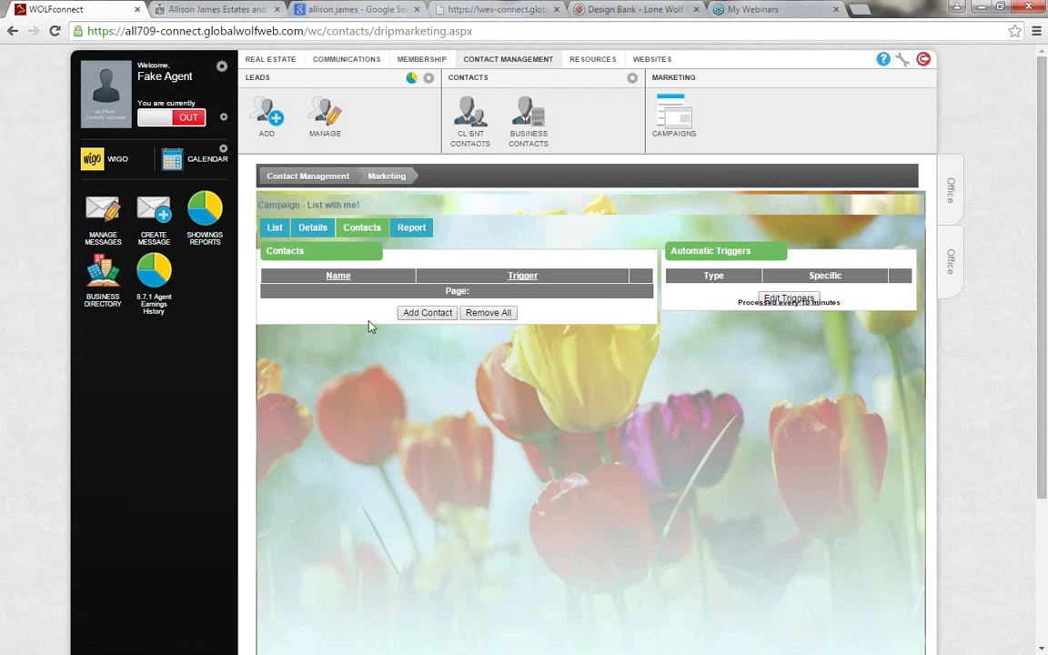
pyautogui.click(789, 298)
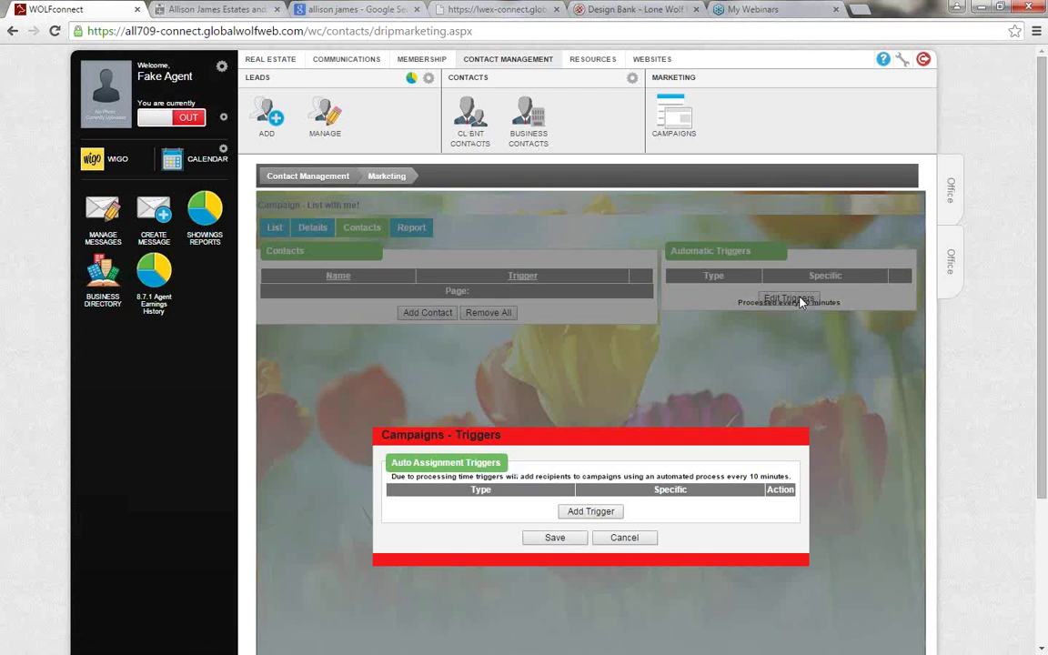
pyautogui.click(602, 511)
pyautogui.click(496, 504)
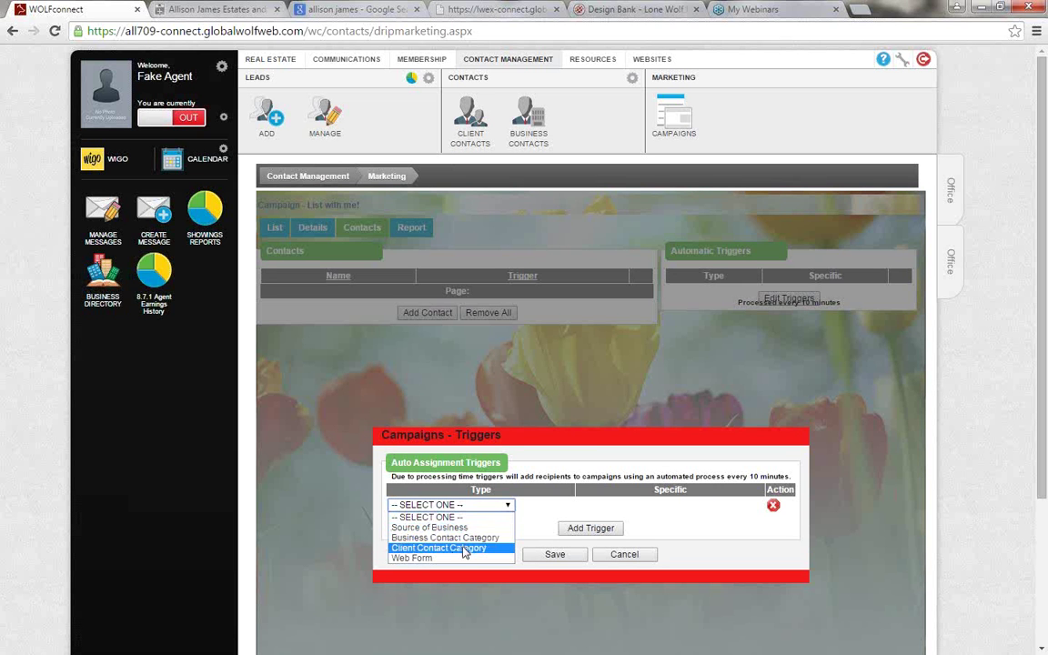
pyautogui.click(460, 547)
pyautogui.click(625, 504)
pyautogui.scroll(-10, 662, 421)
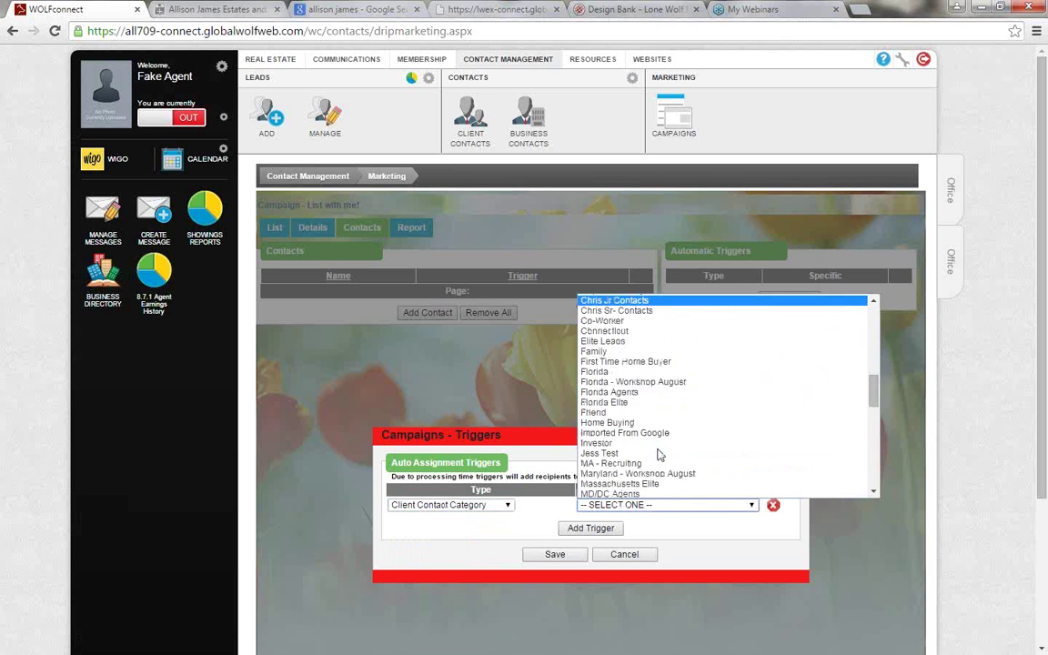
pyautogui.scroll(5, 659, 414)
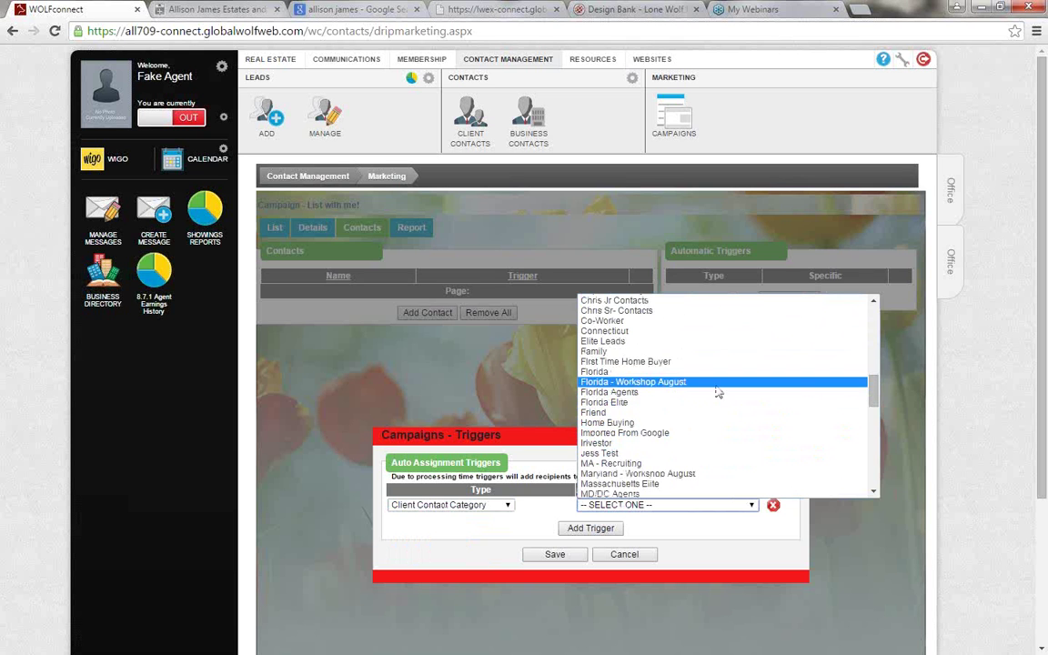
pyautogui.click(720, 414)
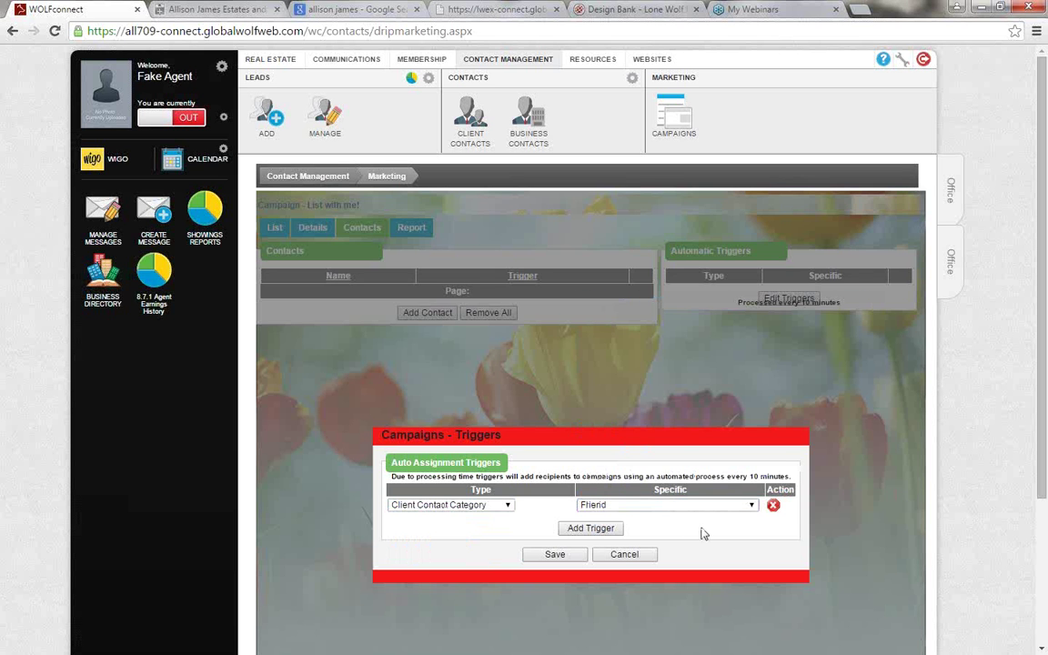
# Try the Web Form trigger type with First Time Home Buyers (Agent) and discard the trigger edits
pyautogui.click(472, 512)
pyautogui.click(424, 563)
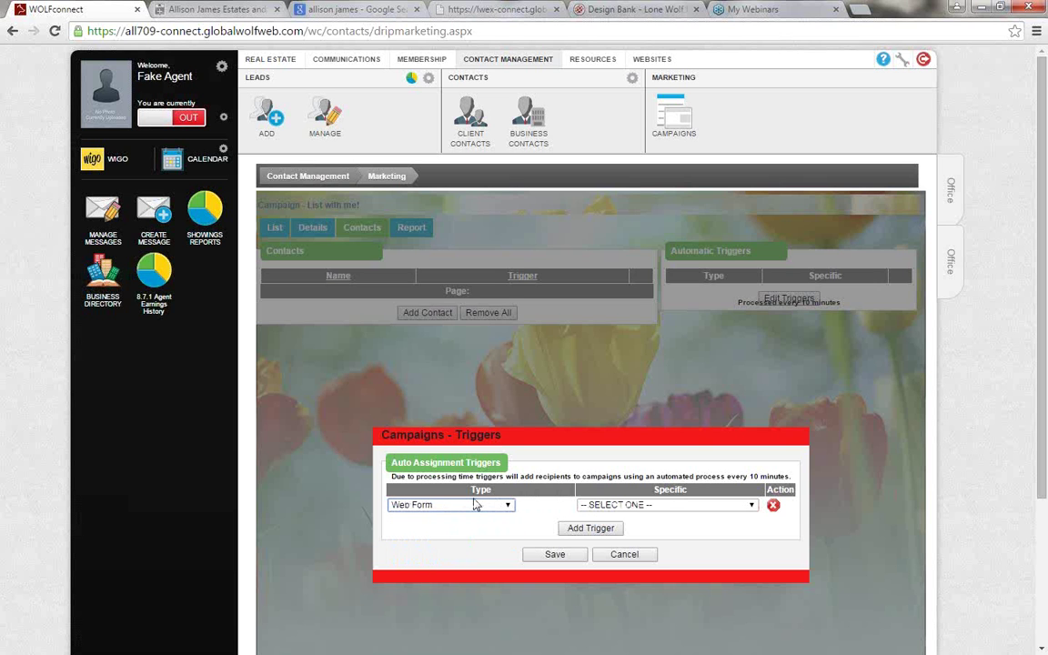
pyautogui.click(623, 506)
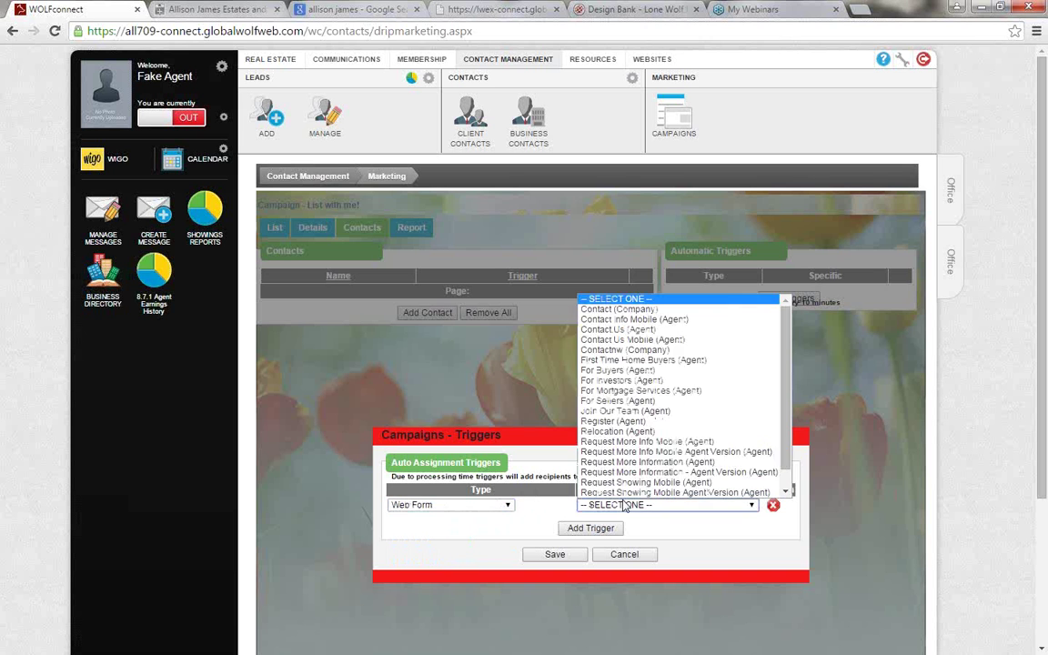
pyautogui.click(627, 360)
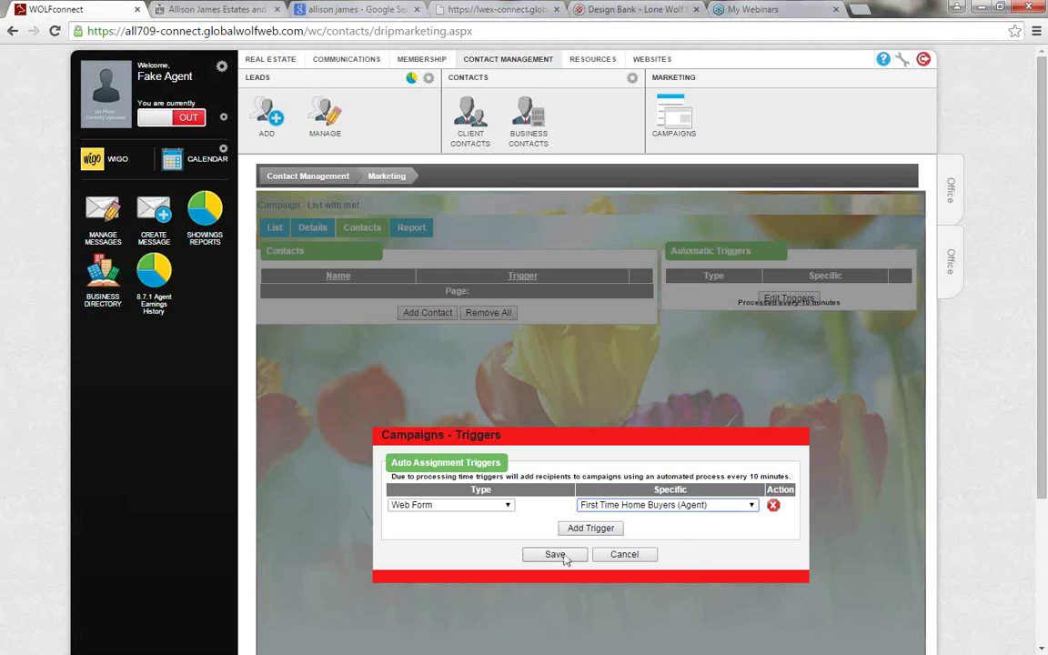
pyautogui.click(640, 561)
# Open the "List with me!" campaign's report to examine its contact filters and columns
pyautogui.click(568, 125)
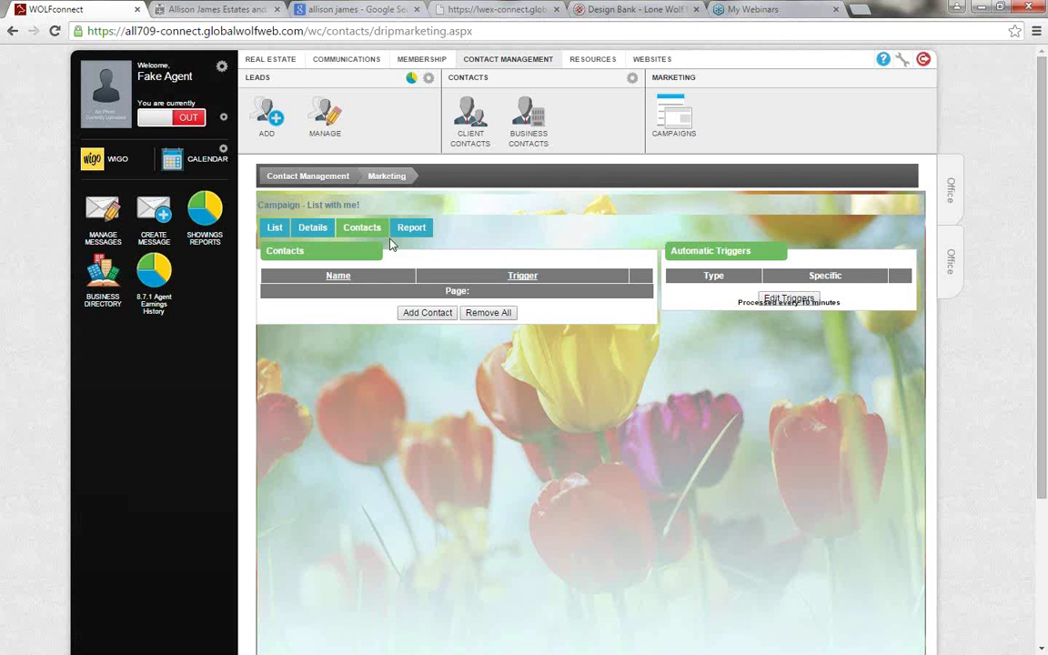
pyautogui.click(420, 232)
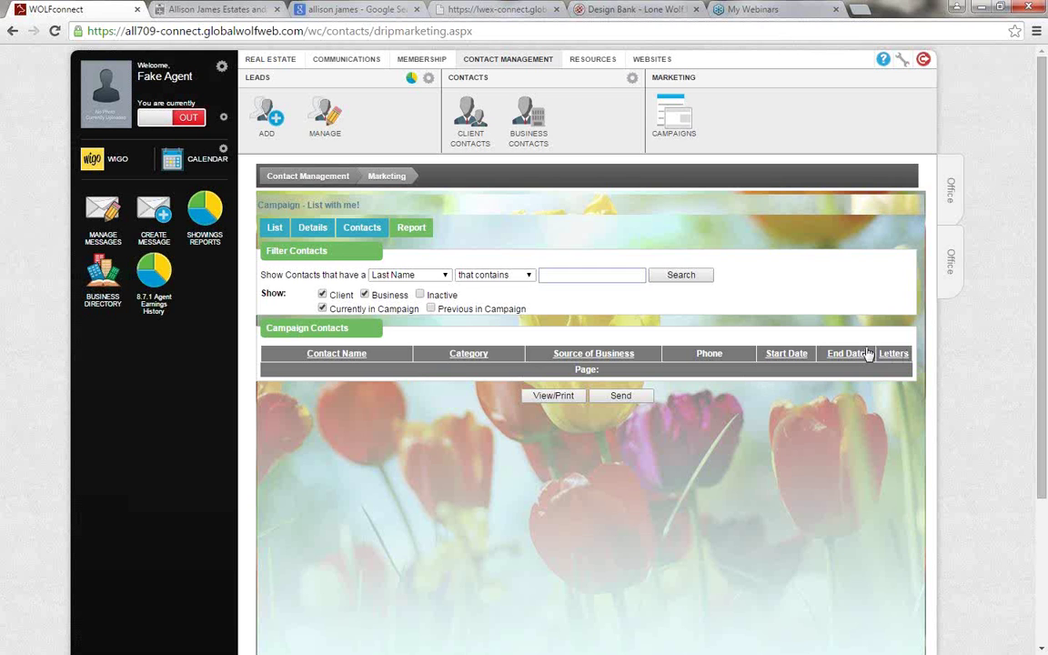
# Check the fields available for filtering the report's contacts and include contacts previously in the campaign
pyautogui.click(427, 276)
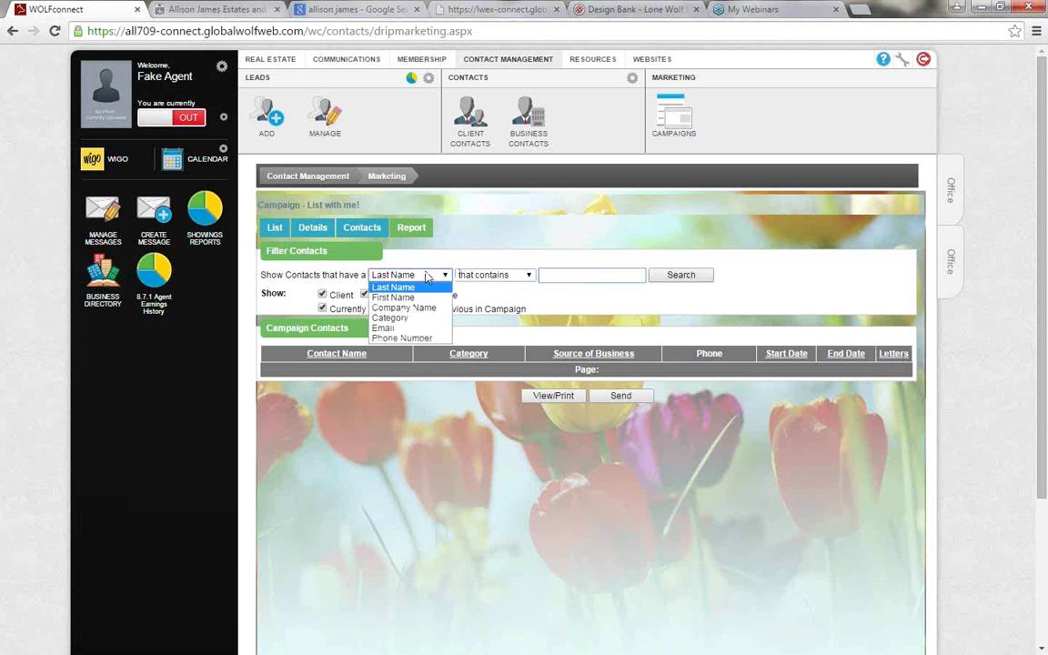
pyautogui.click(427, 275)
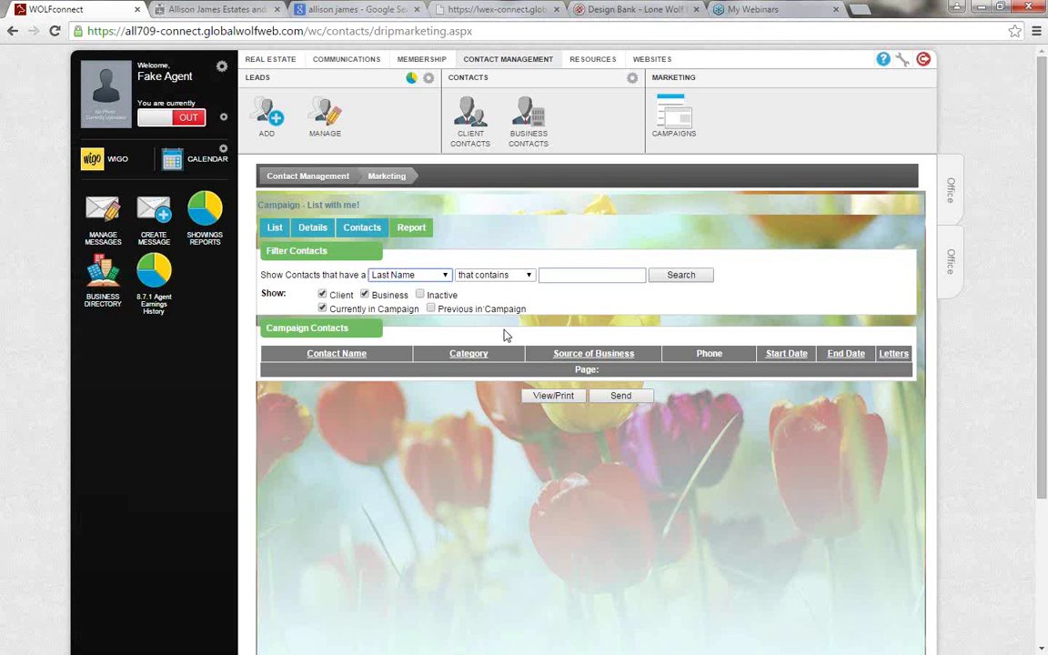
pyautogui.click(432, 309)
# Open the file manager and browse through Company Files, Office Documents and Corporate to the Directory folder's files
pyautogui.click(602, 61)
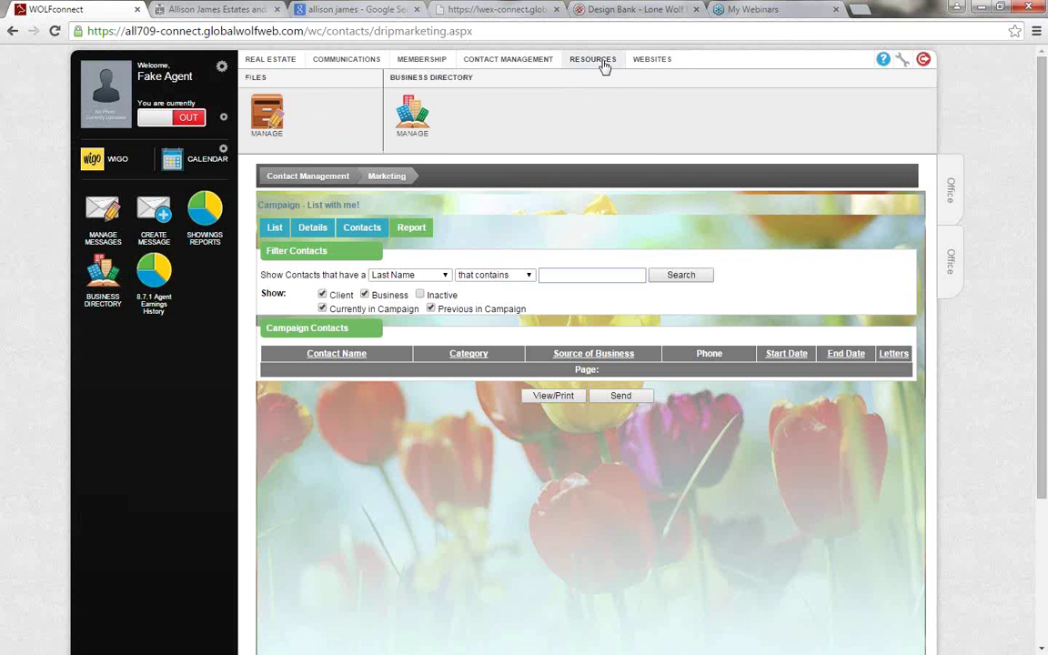
pyautogui.click(269, 116)
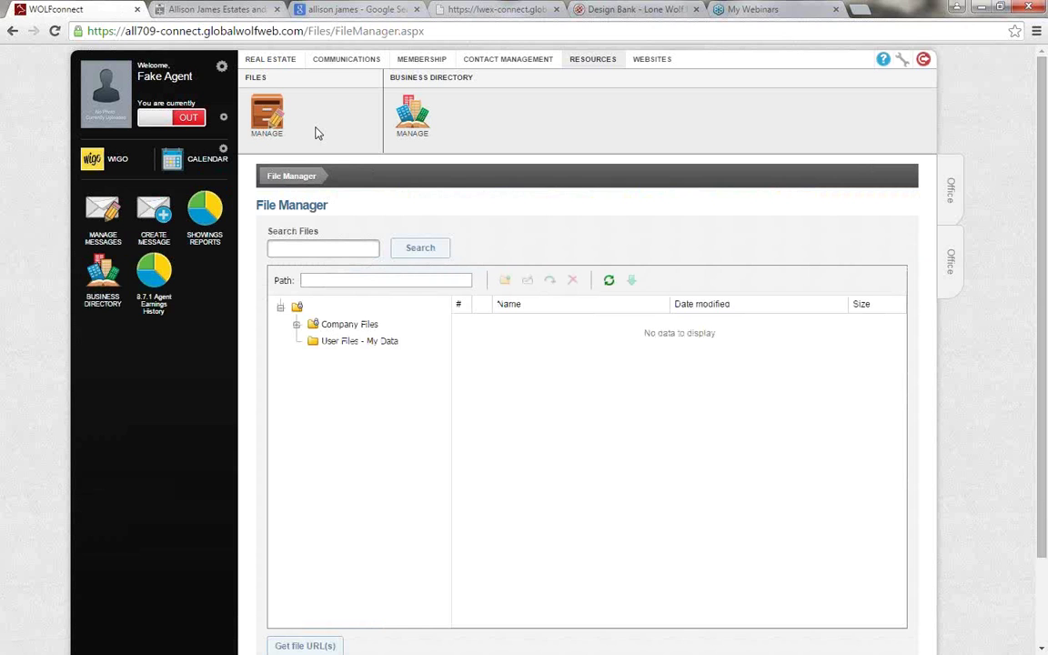
pyautogui.click(355, 345)
pyautogui.click(297, 308)
pyautogui.click(296, 326)
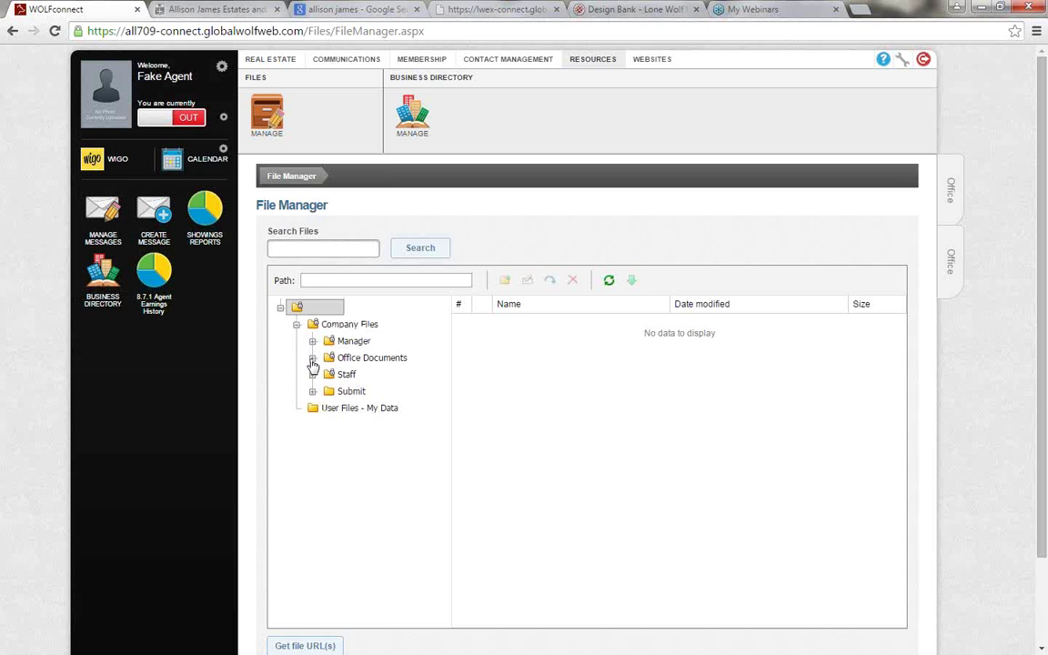
pyautogui.click(312, 358)
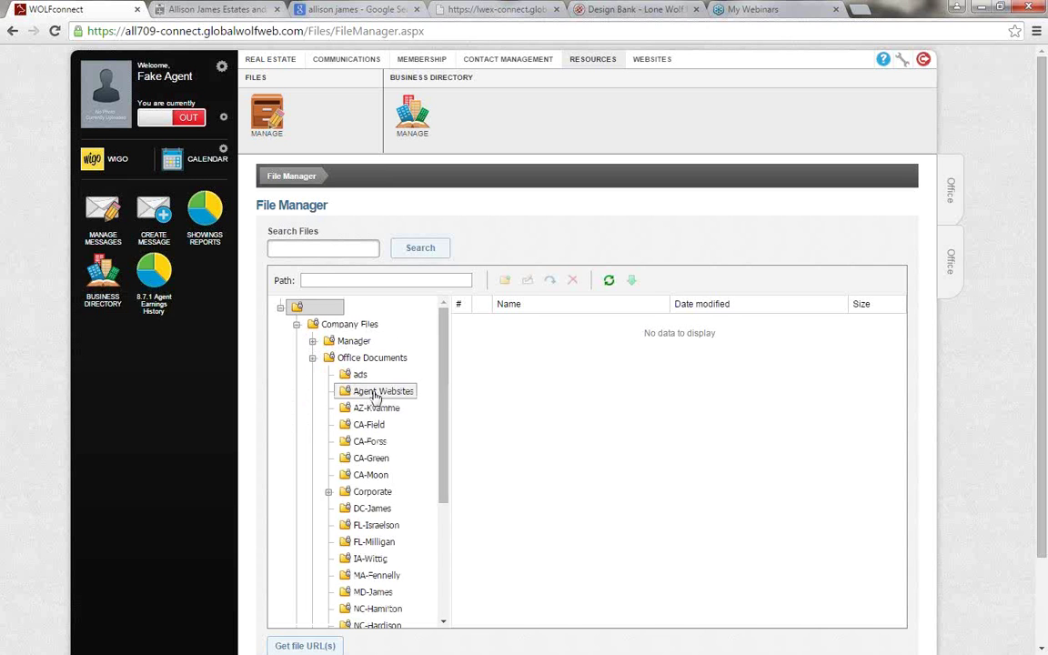
pyautogui.click(328, 491)
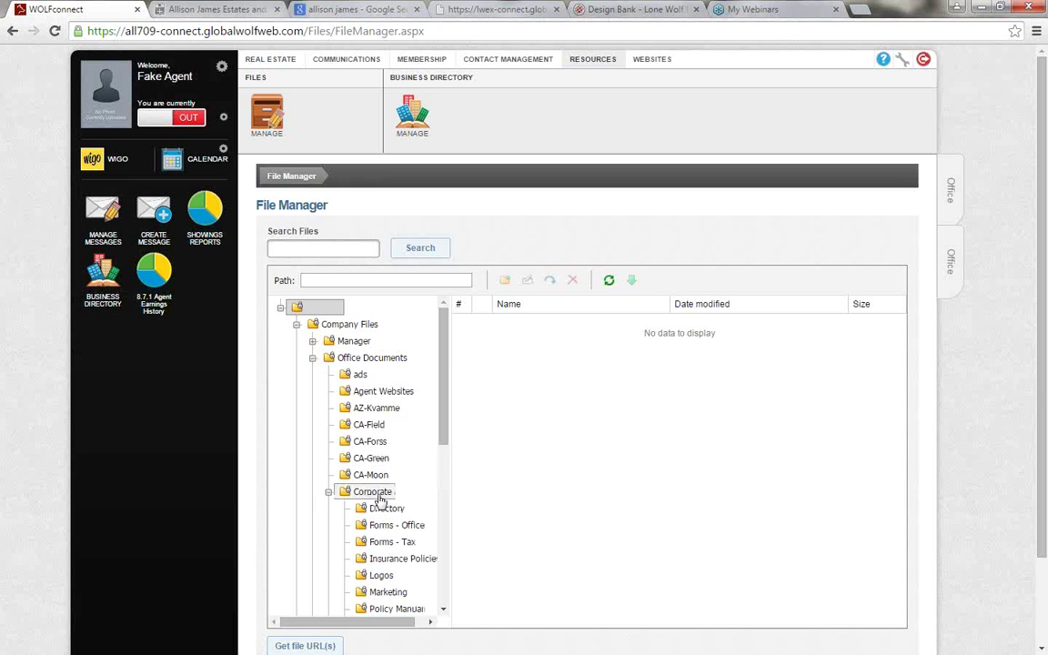
pyautogui.scroll(-1, 382, 505)
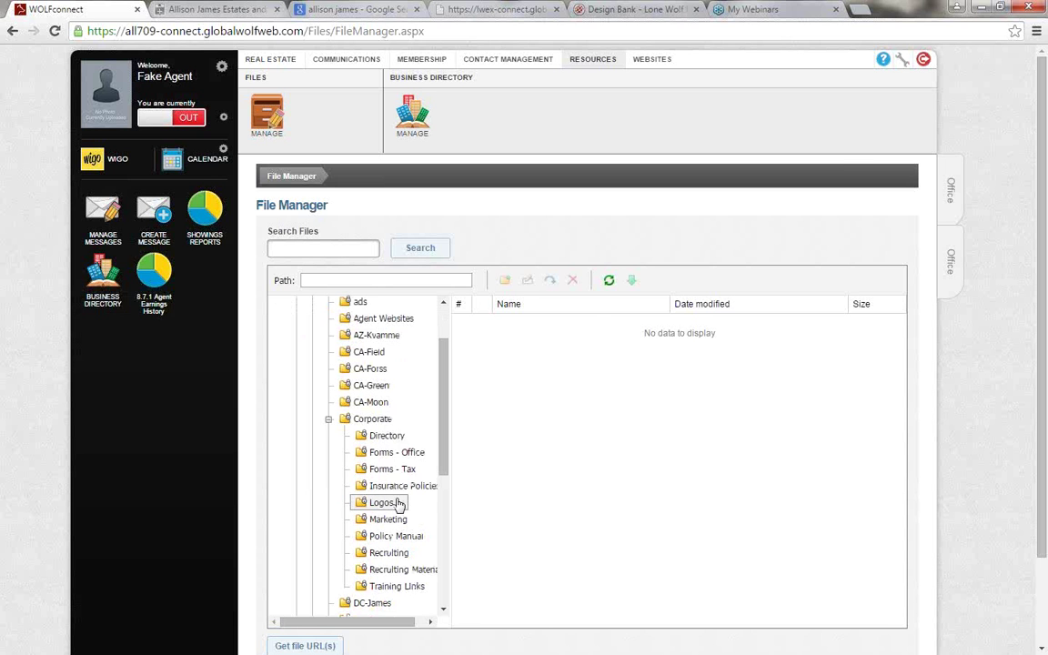
pyautogui.click(388, 437)
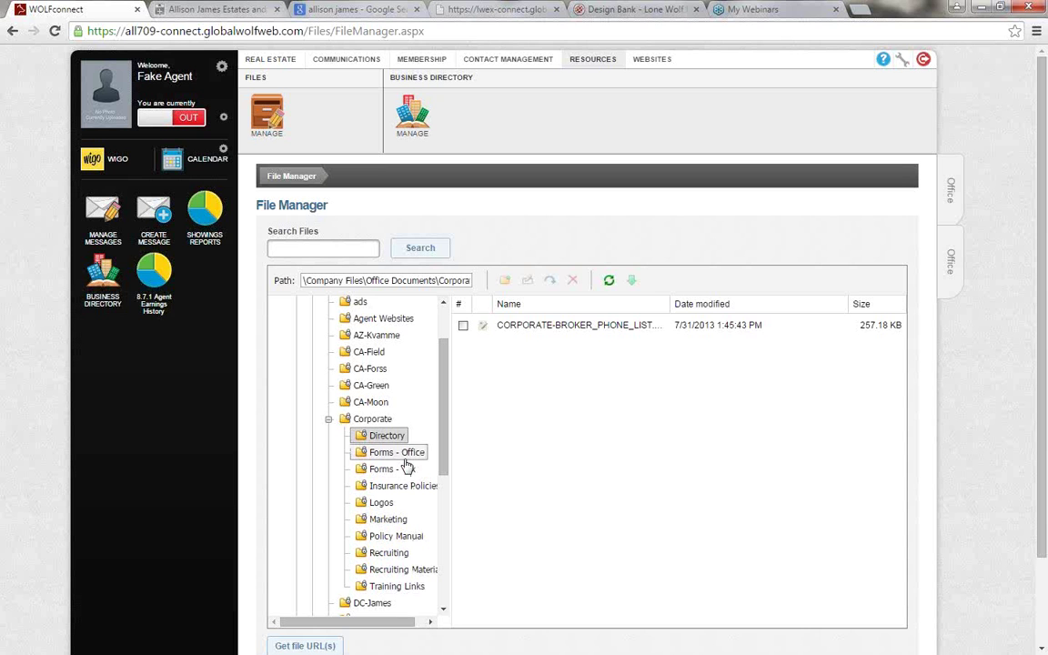
# Get the file URL of Letterhead_Corporate.pdf in the Forms - Office folder, select the URL text and close the URL dialog
pyautogui.click(402, 453)
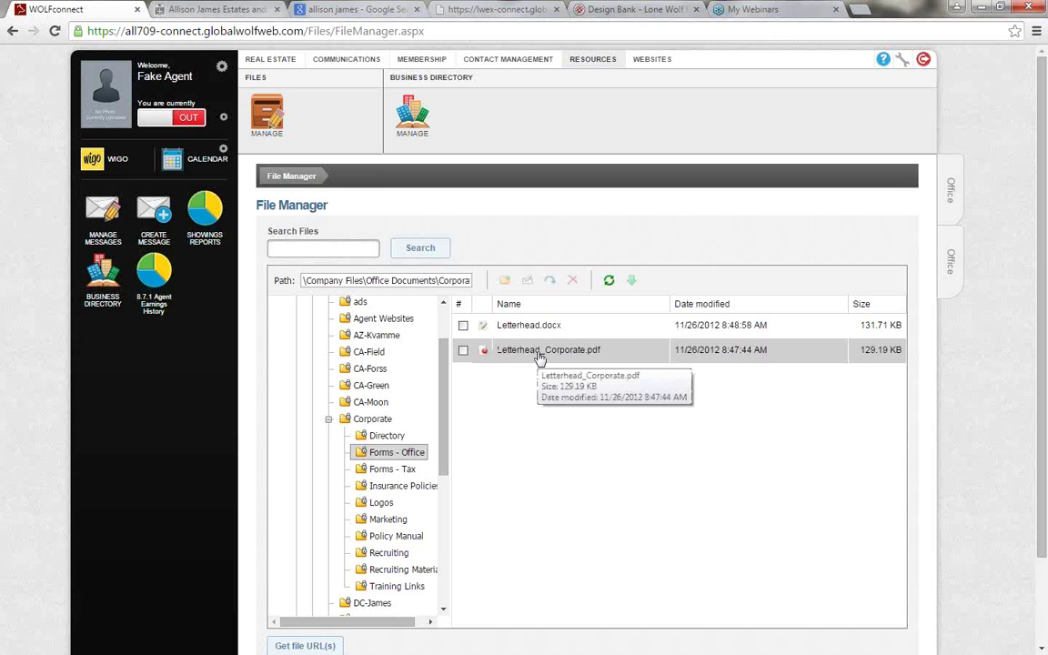
pyautogui.click(463, 351)
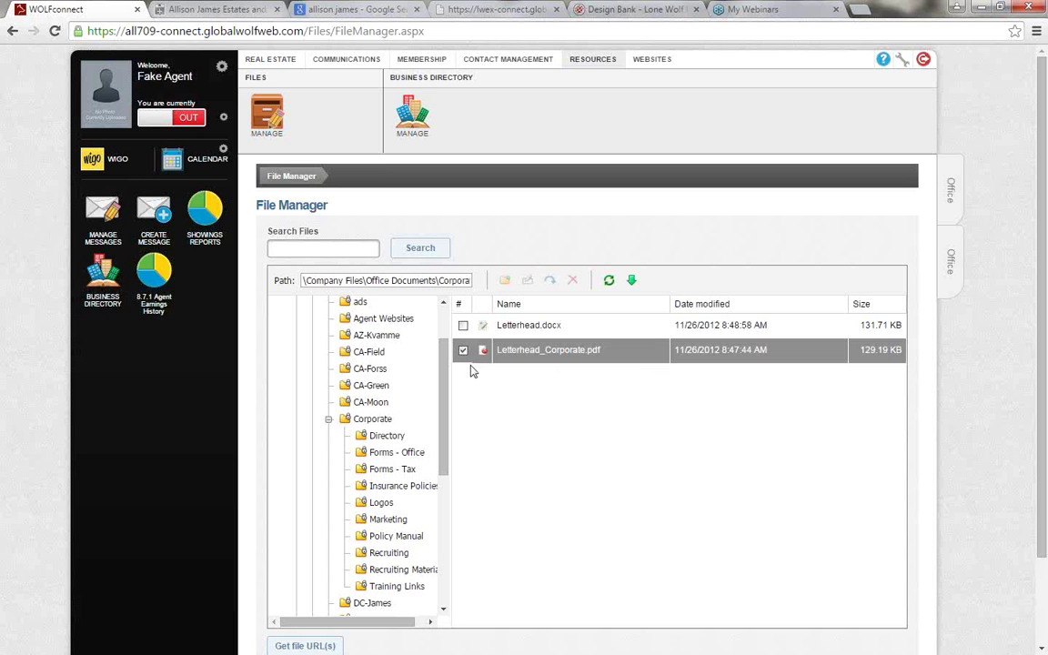
pyautogui.scroll(-2, 316, 646)
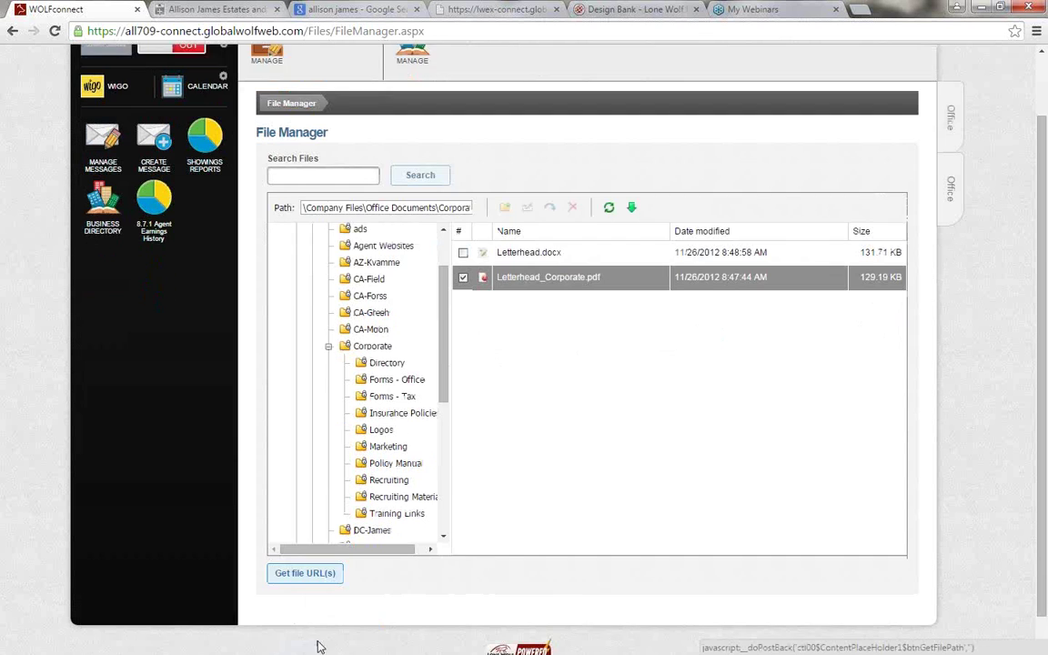
pyautogui.click(313, 542)
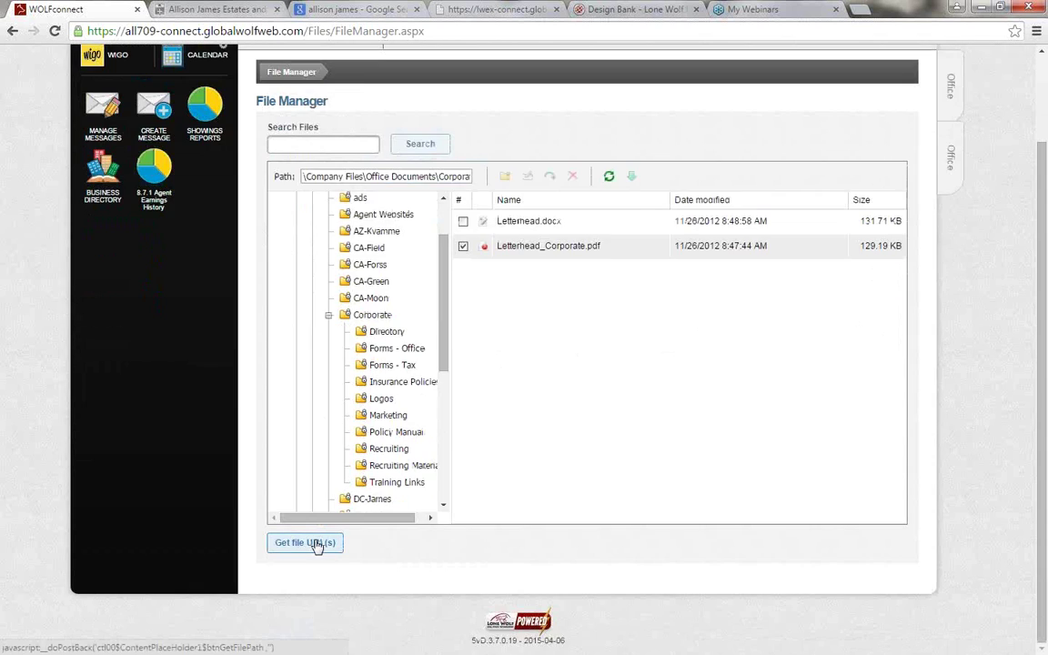
pyautogui.click(499, 348)
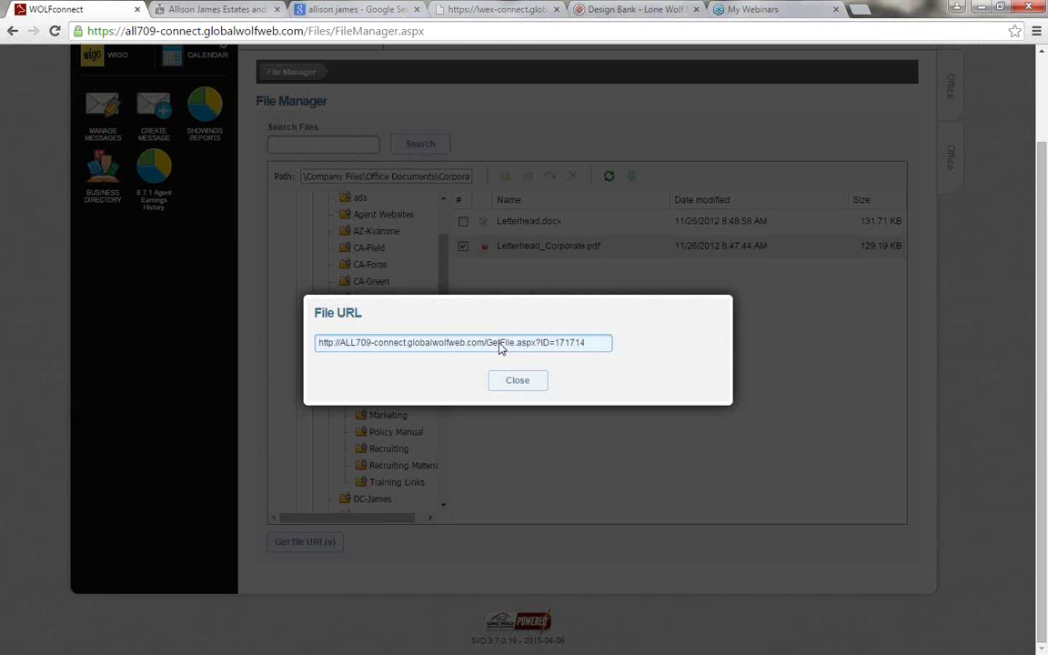
pyautogui.moveTo(585, 342); pyautogui.dragTo(319, 344)
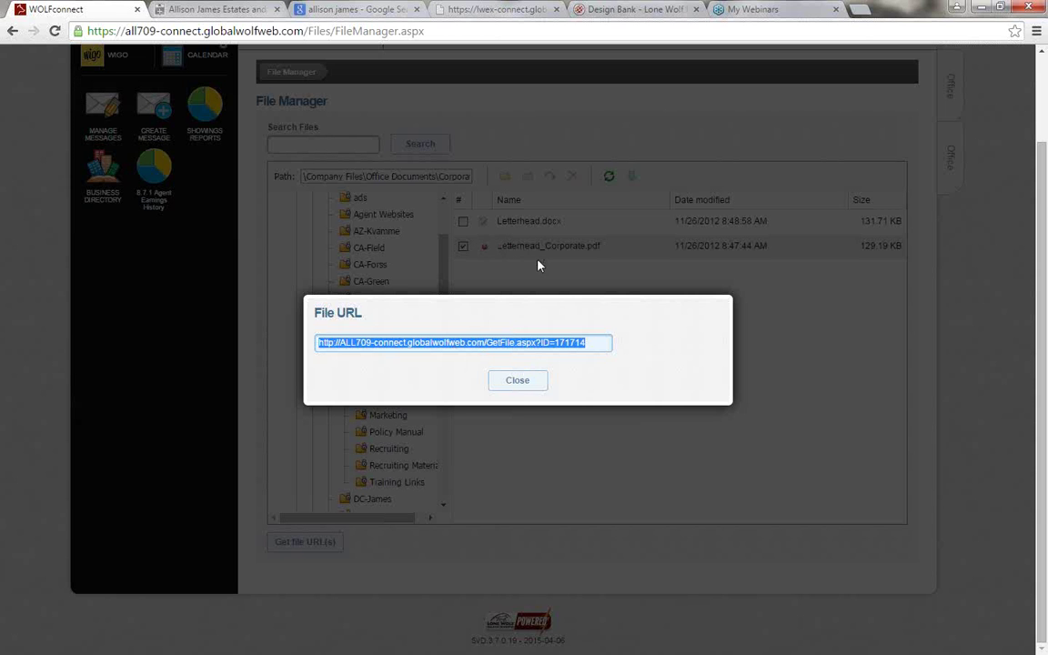
pyautogui.click(526, 386)
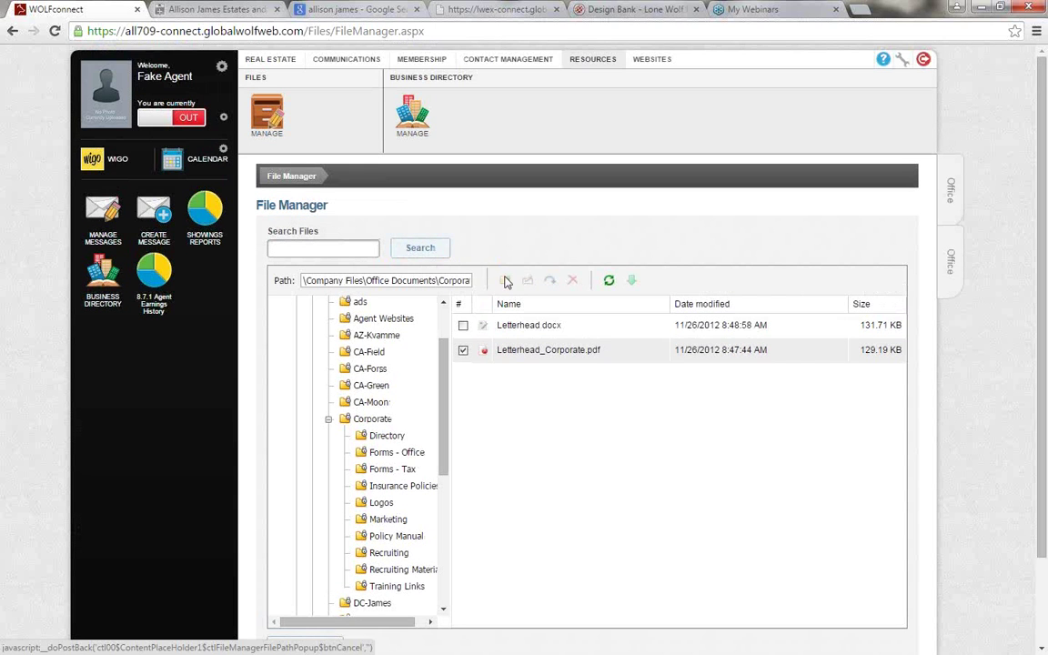
pyautogui.click(309, 247)
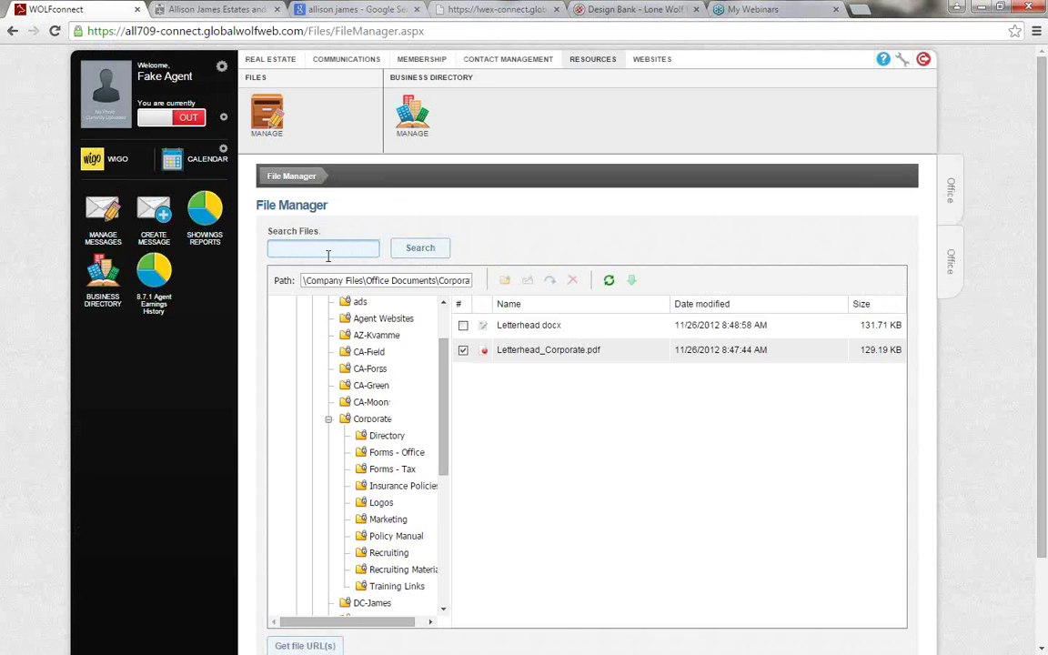
# Examine THE CE SHOP's profile under Continuing Education in the Business Directory and return to the directory
pyautogui.click(412, 113)
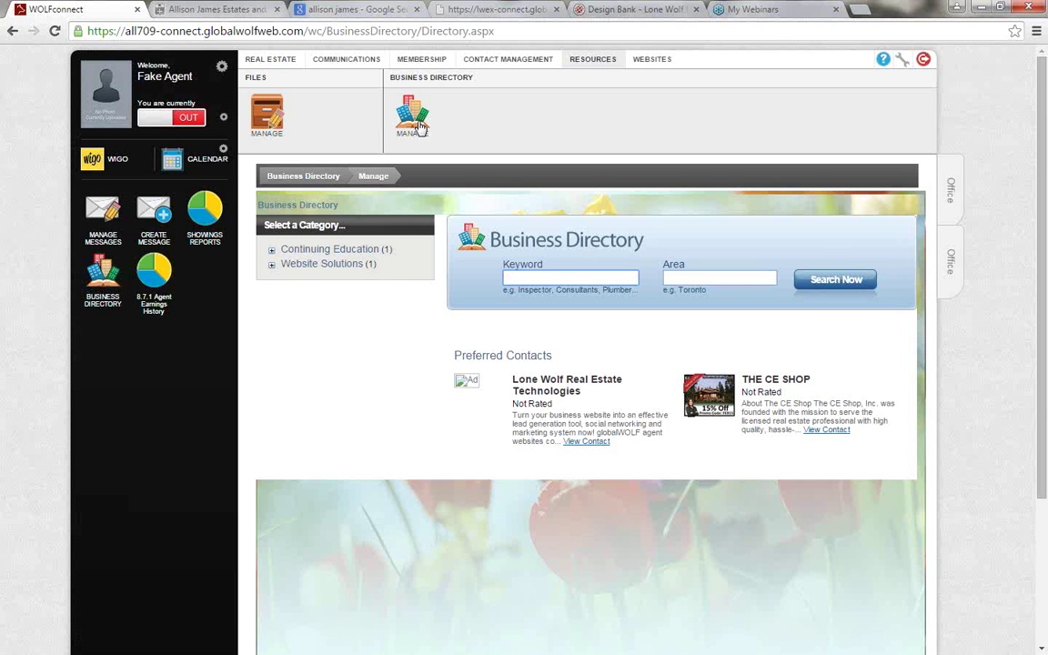
pyautogui.click(271, 249)
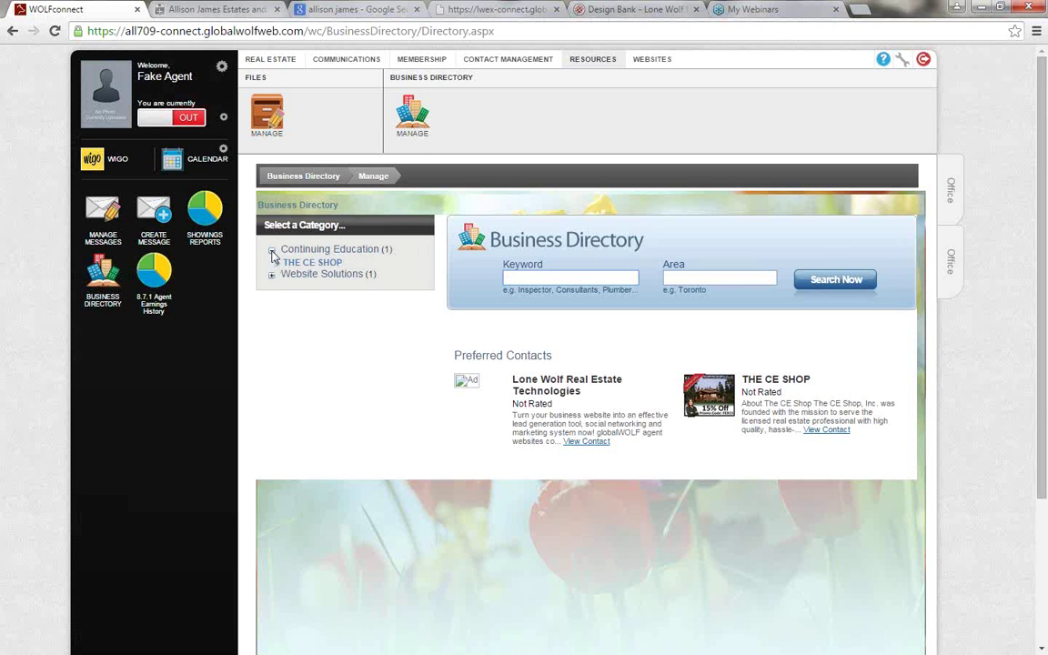
pyautogui.click(325, 264)
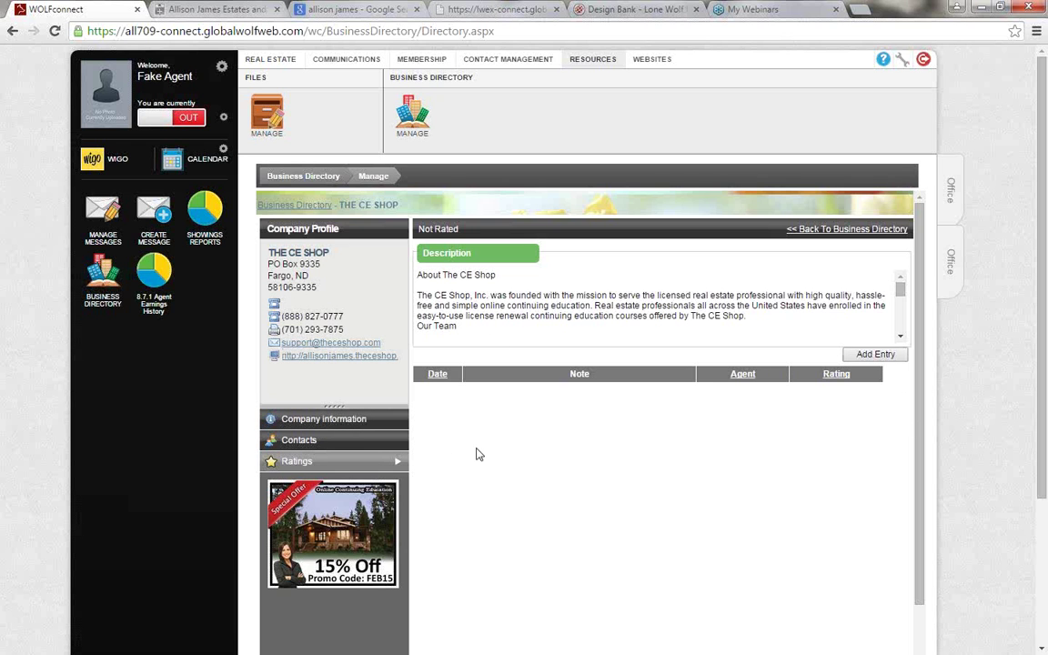
pyautogui.click(415, 113)
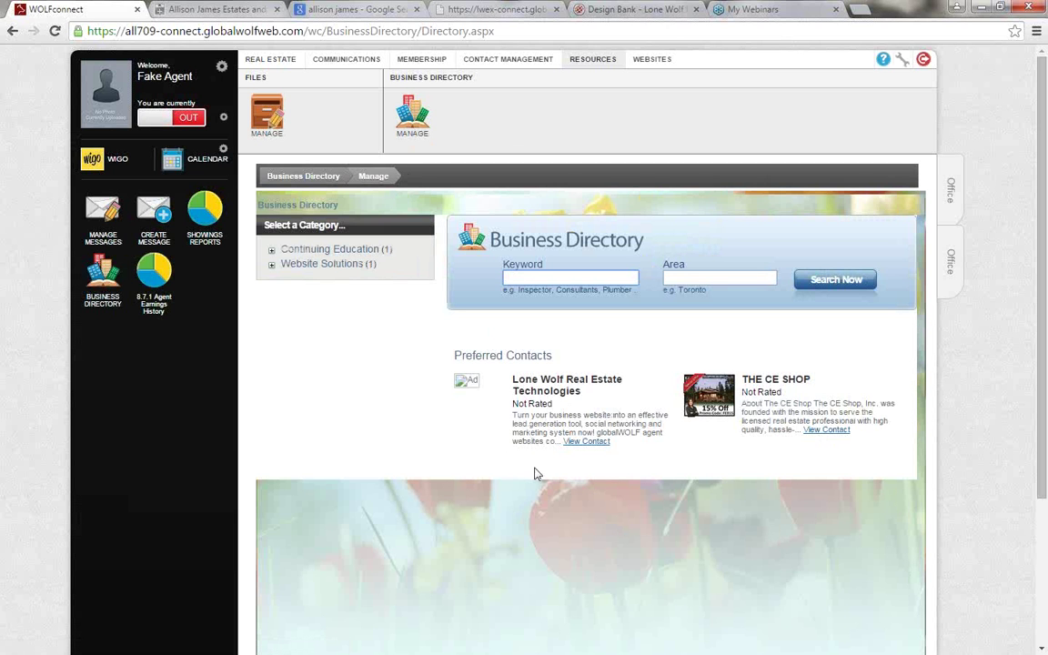
# Start the New Website Wizard from website management, dismiss the template instructions and look over the available templates
pyautogui.click(660, 60)
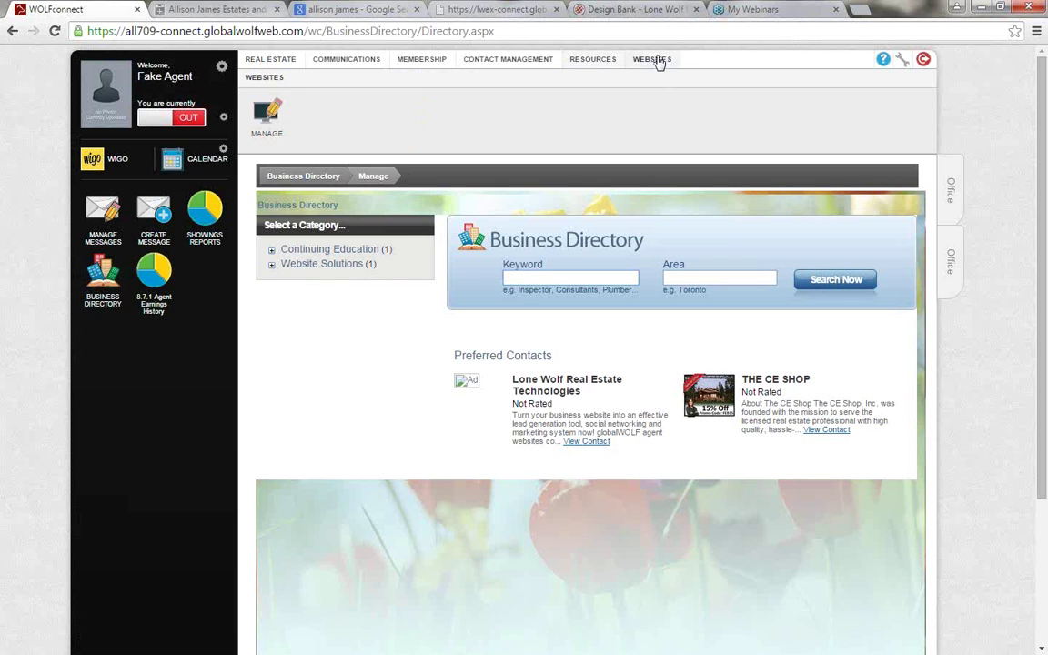
pyautogui.click(277, 114)
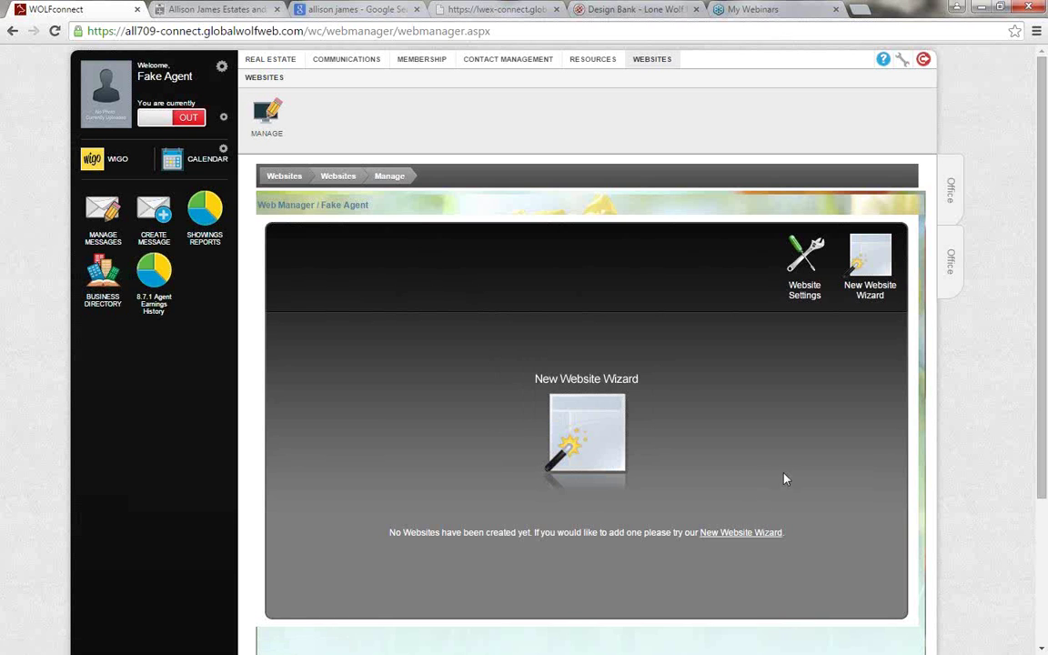
pyautogui.click(589, 412)
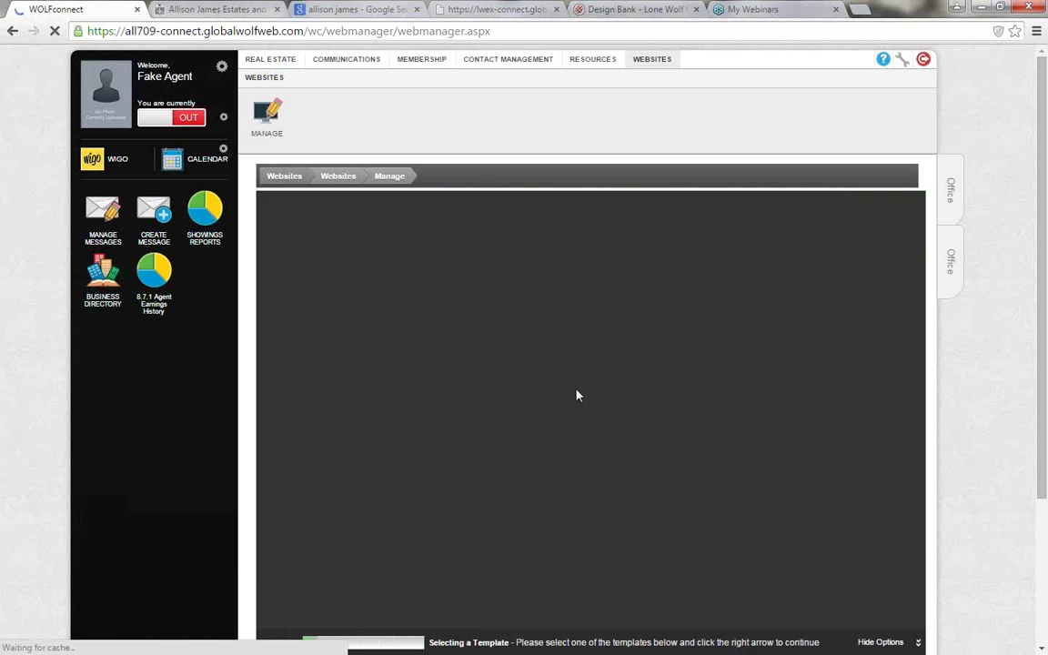
pyautogui.scroll(-1, 583, 410)
pyautogui.scroll(-1, 598, 479)
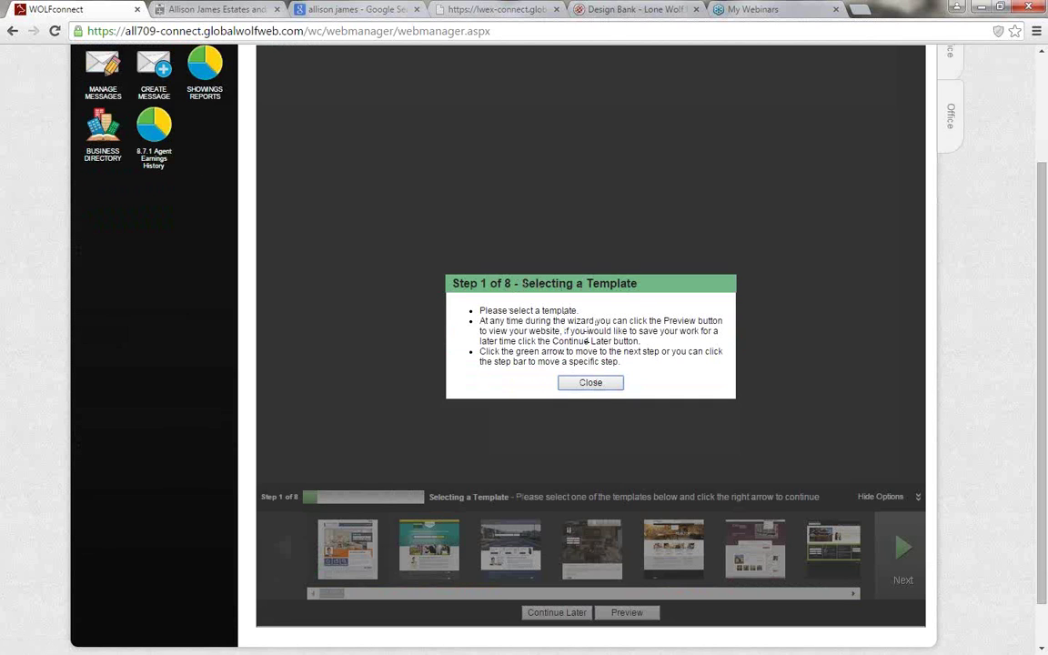
pyautogui.click(591, 383)
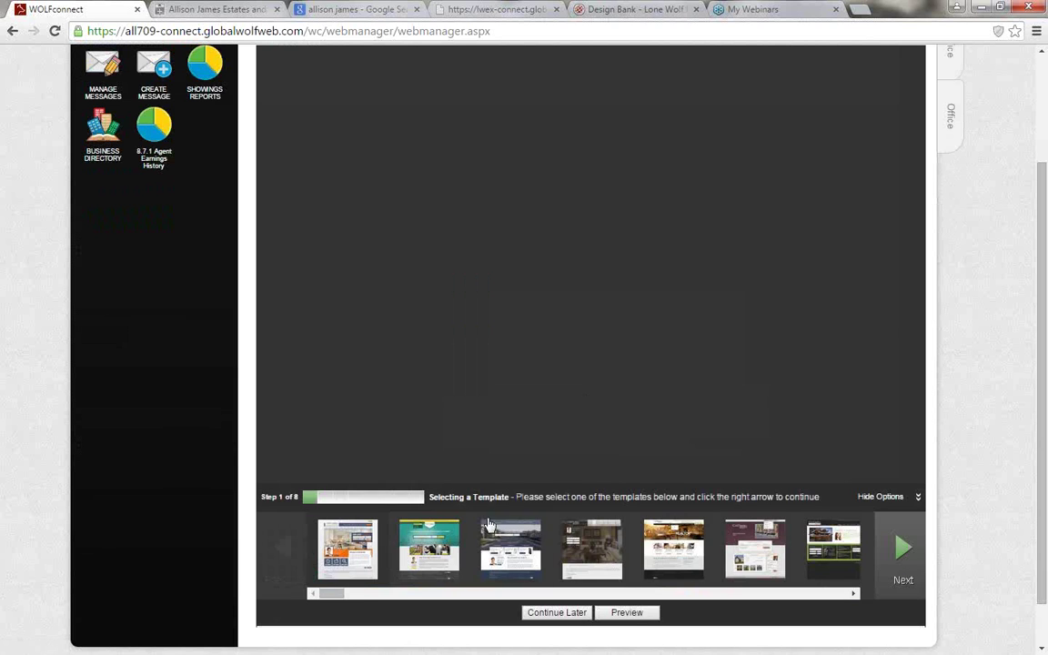
pyautogui.moveTo(329, 594)
pyautogui.mouseDown()
pyautogui.moveTo(457, 597)
pyautogui.moveTo(325, 593)
pyautogui.mouseUp()
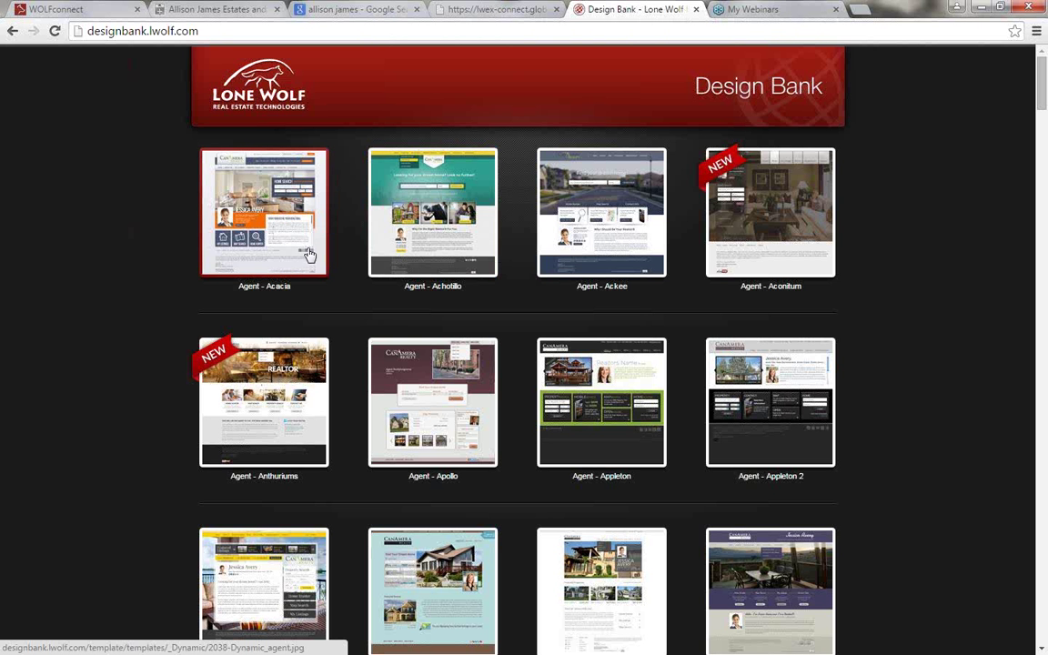
# In the Lone Wolf Design Bank site, browse the enlarged agent website templates from Acacia through Appleton
pyautogui.click(267, 177)
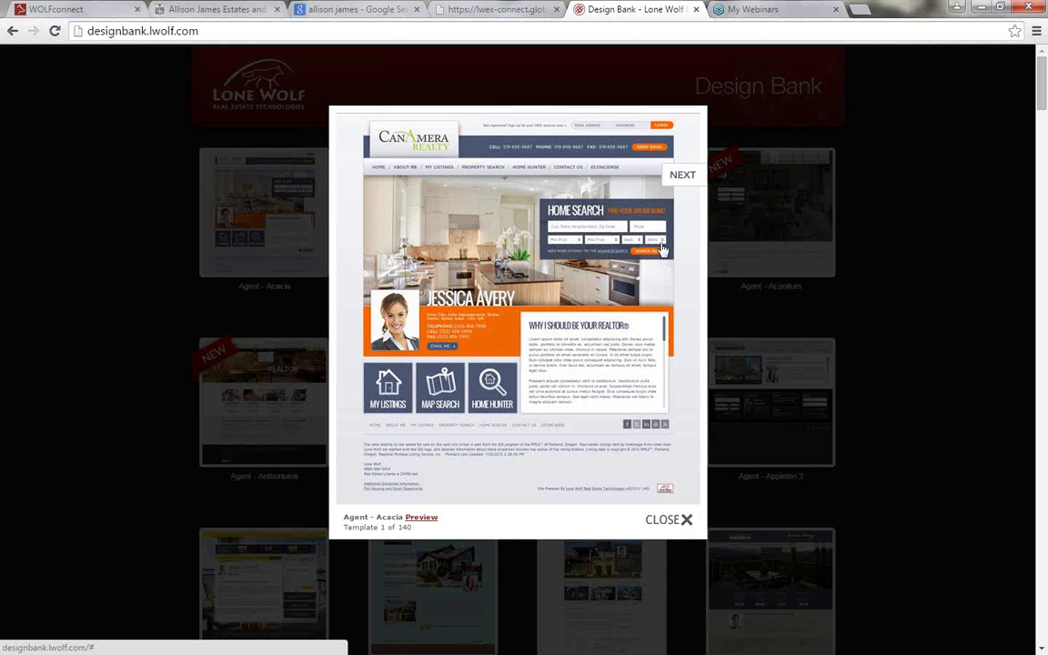
pyautogui.click(681, 181)
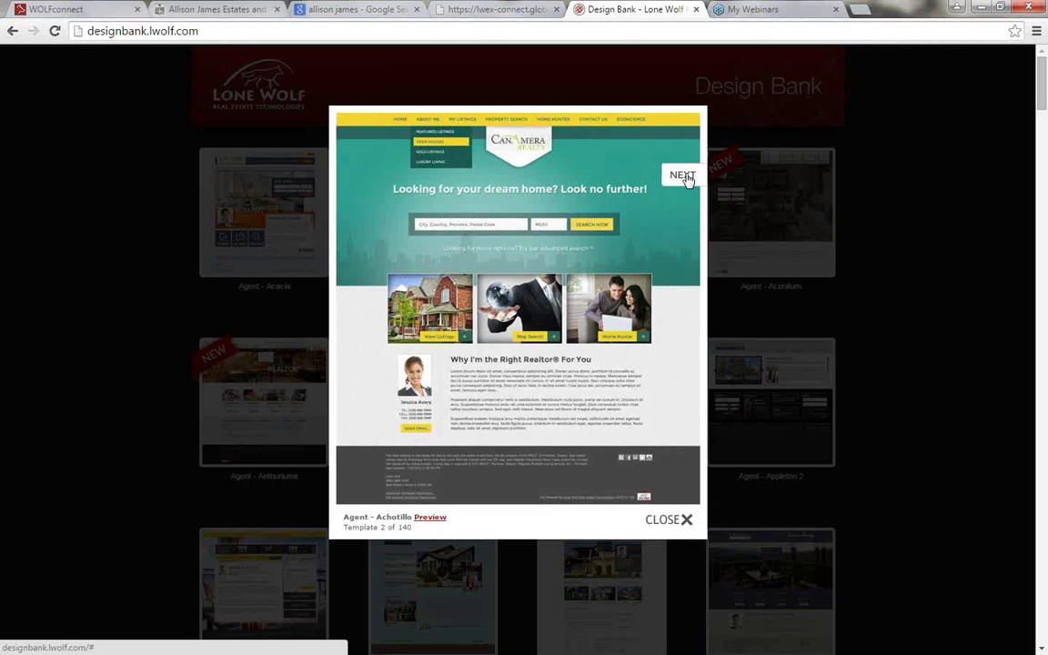
pyautogui.click(683, 177)
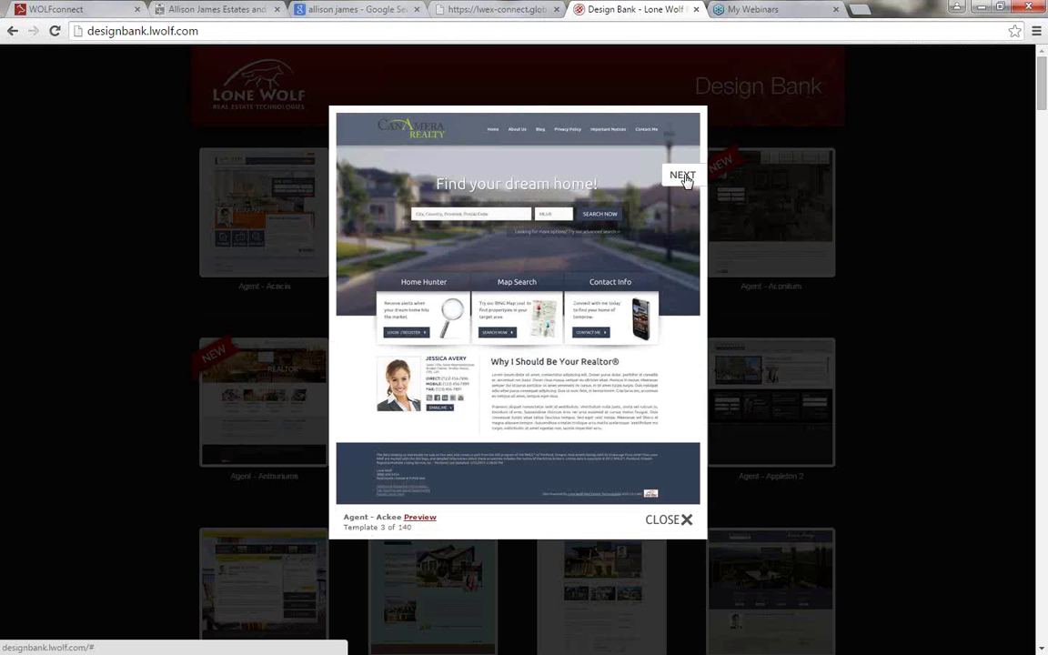
pyautogui.click(684, 178)
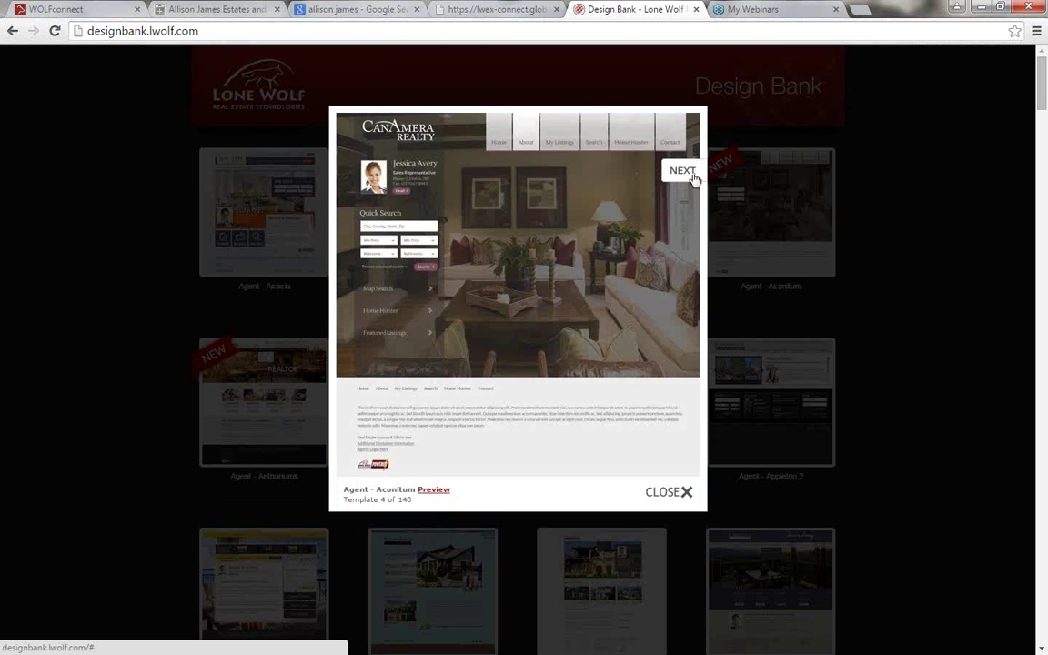
pyautogui.click(688, 177)
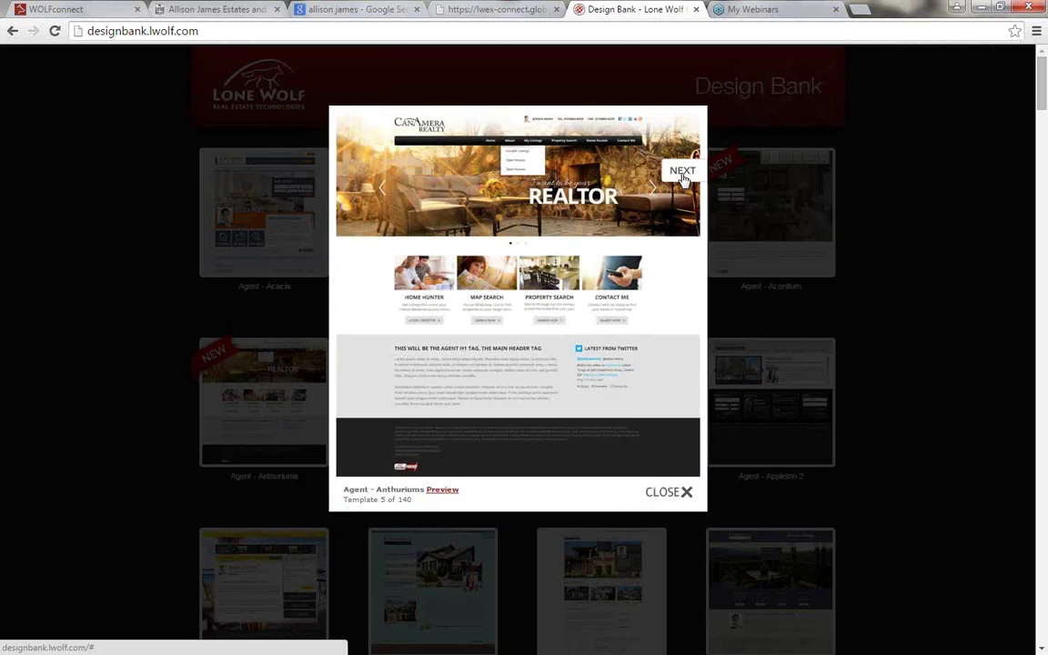
pyautogui.click(683, 175)
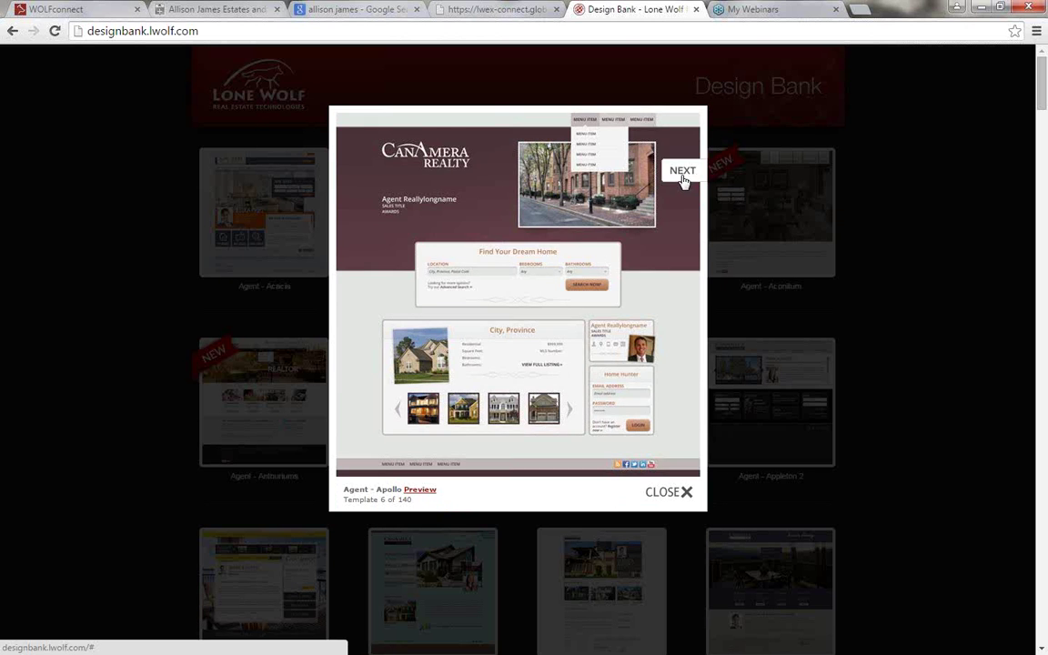
pyautogui.click(683, 174)
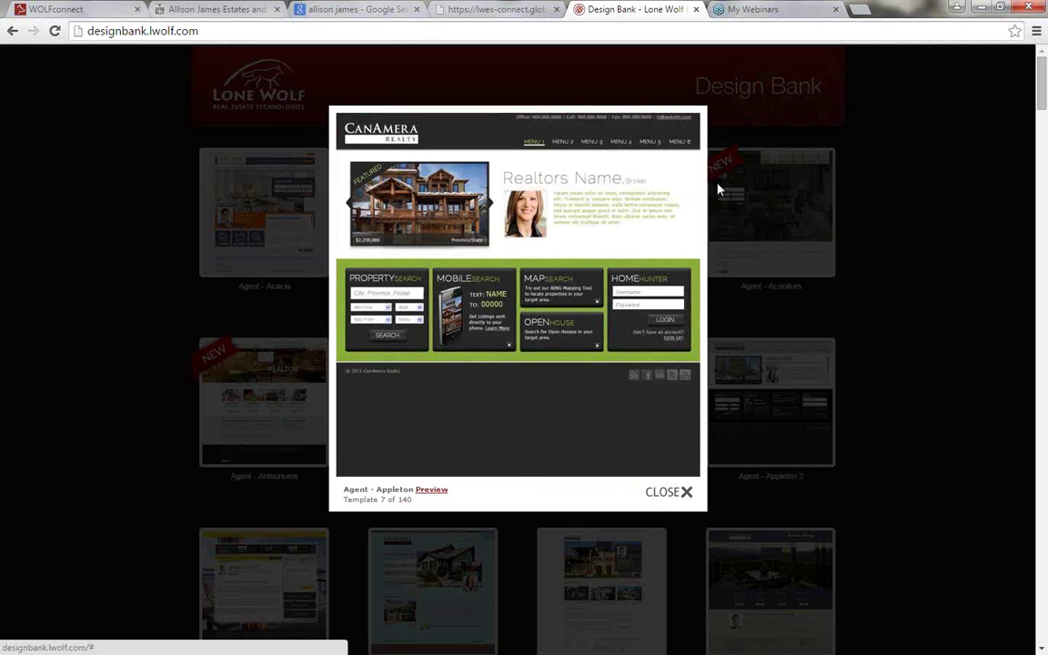
pyautogui.moveTo(605, 413)
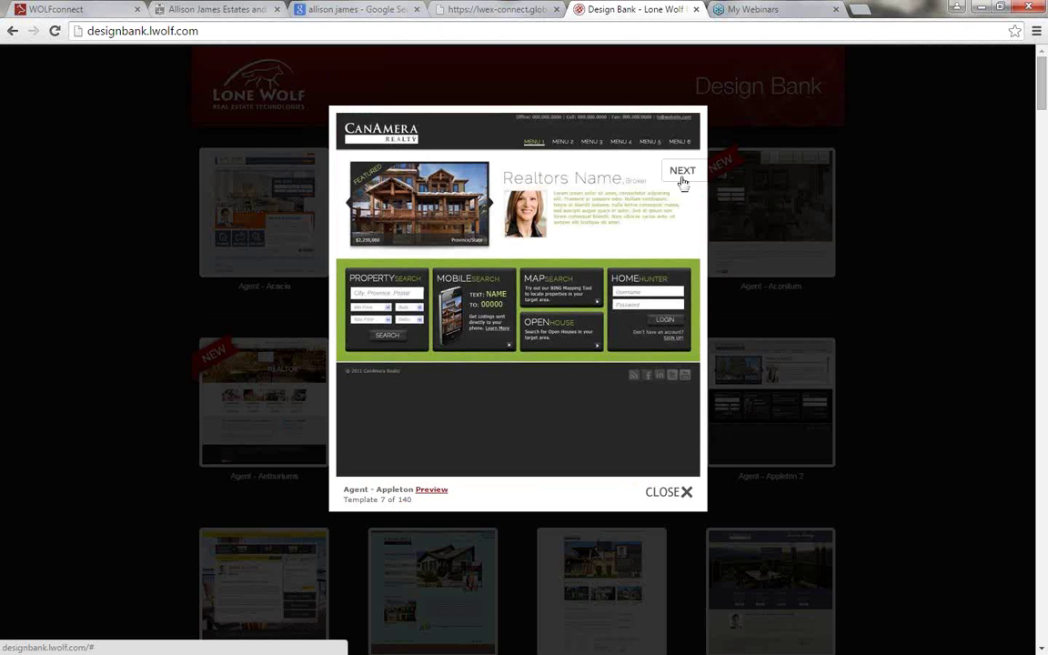
# Highlight the Design Bank web address, close the enlarged Appleton template and switch back to the WOLFconnect website wizard
pyautogui.click(167, 33)
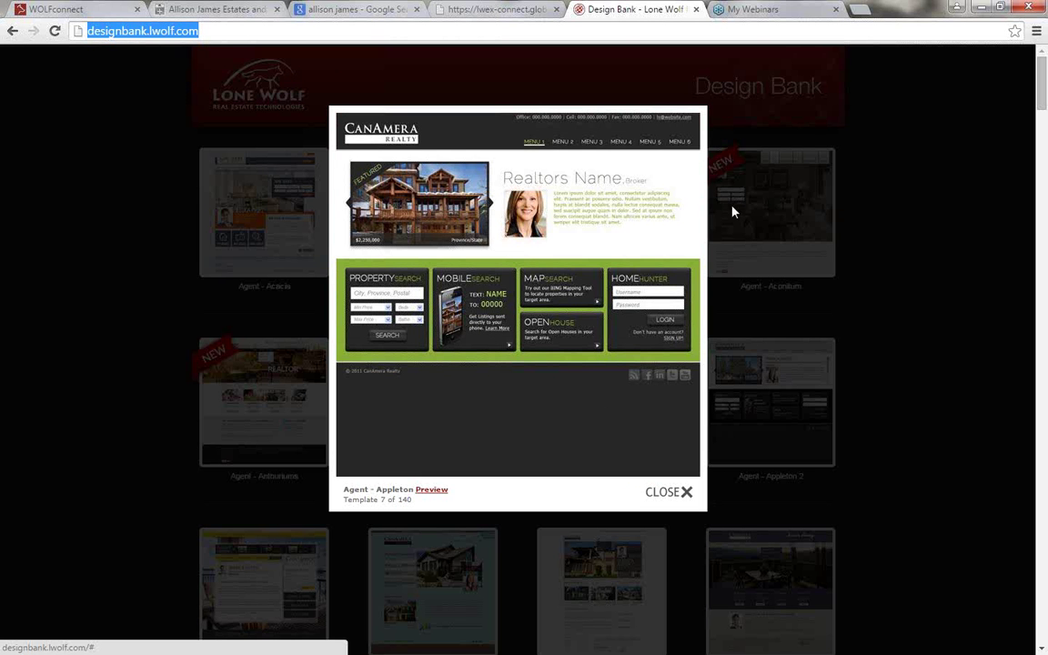
pyautogui.click(670, 491)
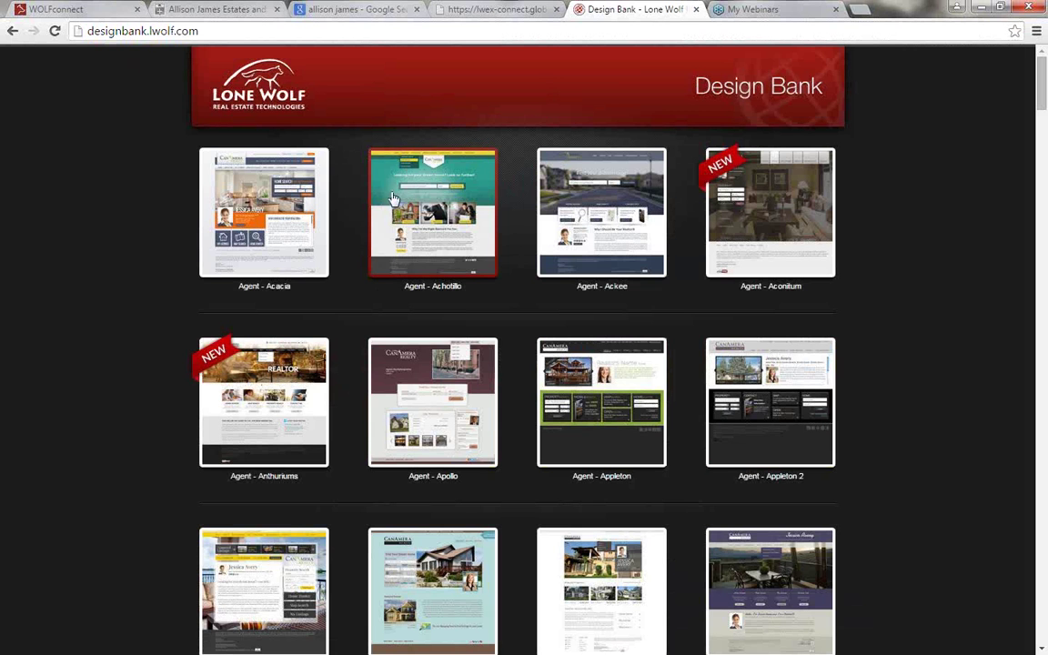
pyautogui.click(105, 7)
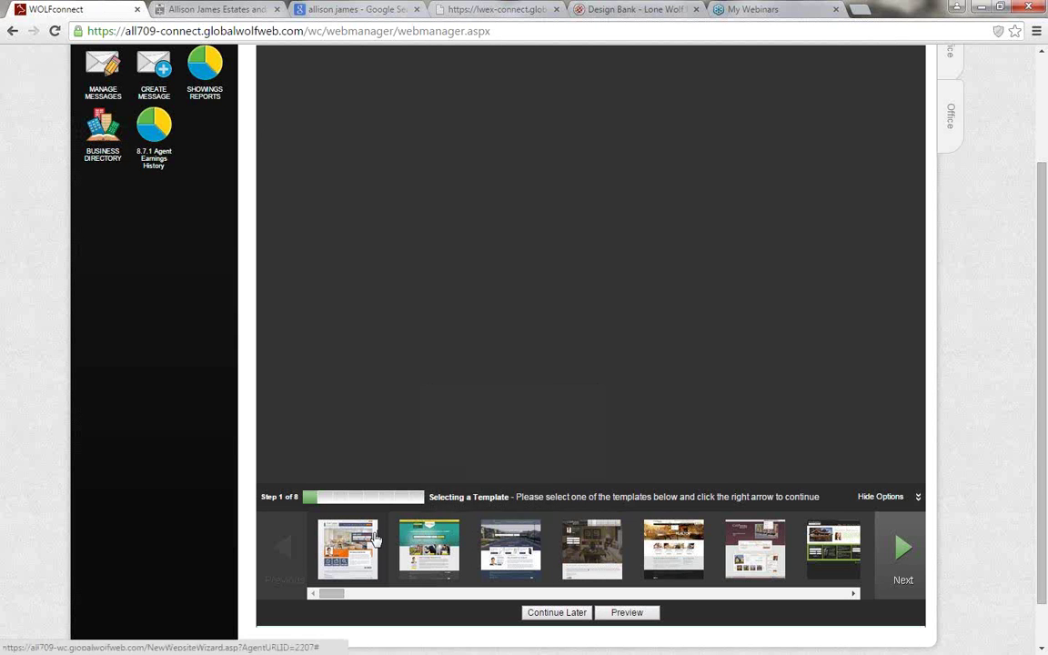
# Advance the wizard to Personal Information, dismiss its instructions and go through the middle initial, nickname and direct line fields
pyautogui.click(901, 549)
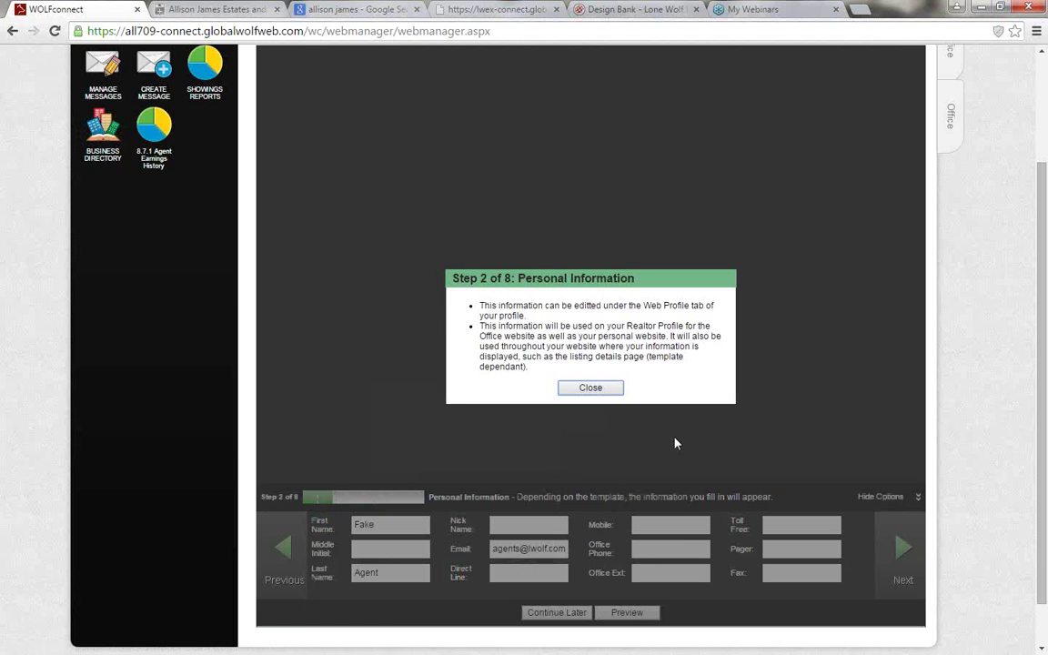
pyautogui.scroll(1, 606, 392)
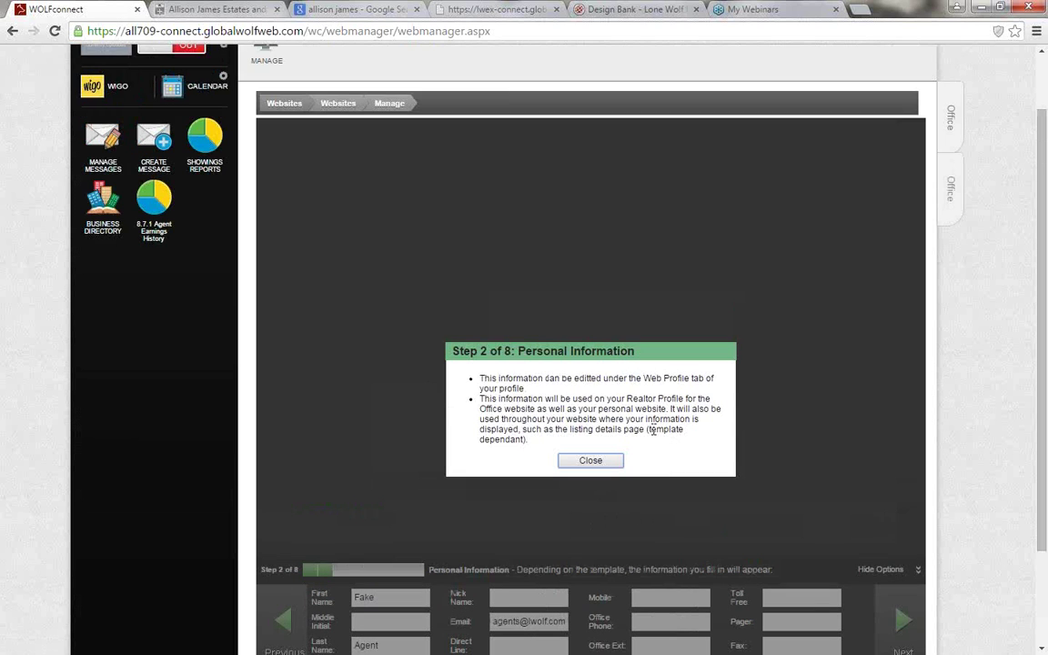
pyautogui.click(598, 461)
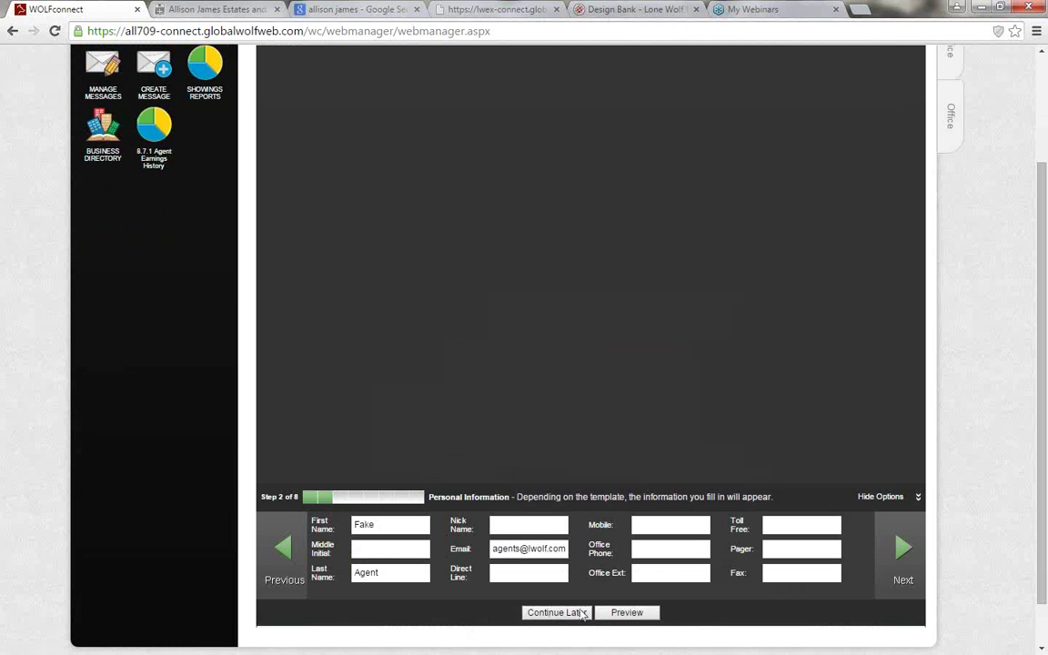
pyautogui.click(382, 548)
pyautogui.click(509, 525)
pyautogui.click(526, 572)
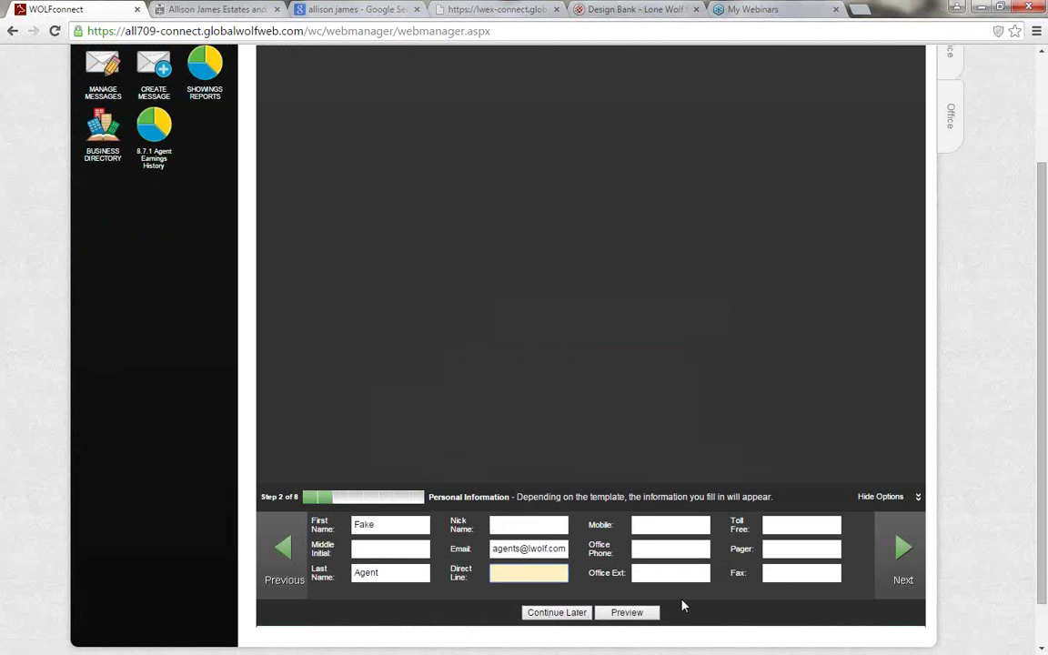
# Advance to Homepage Content, dismiss the instructions, then view the homepage content editor and close it without adding text
pyautogui.click(906, 571)
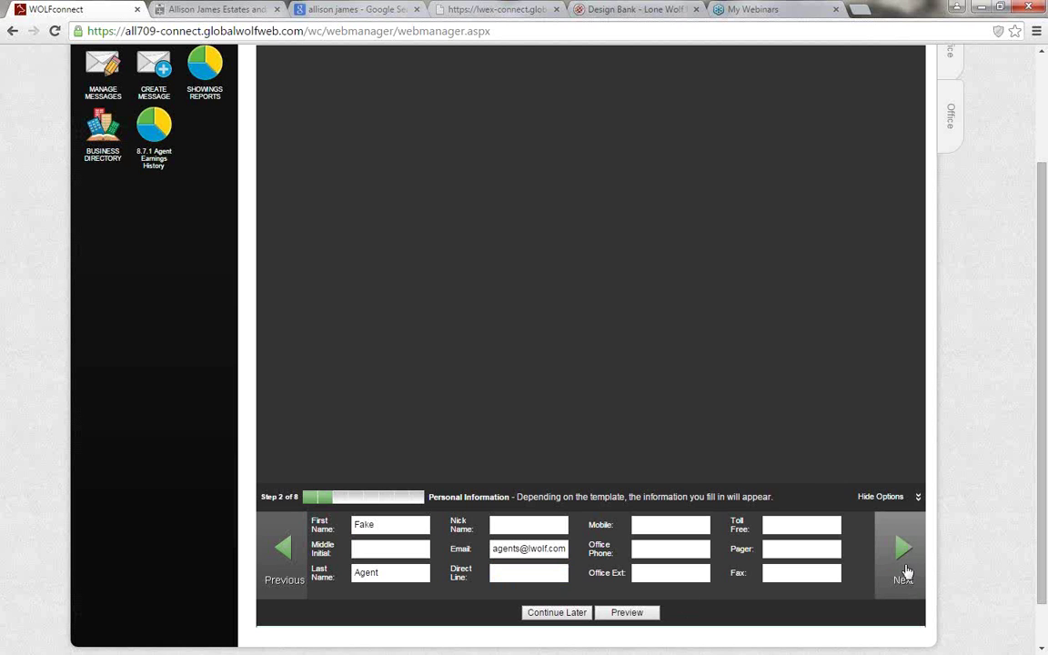
pyautogui.click(601, 369)
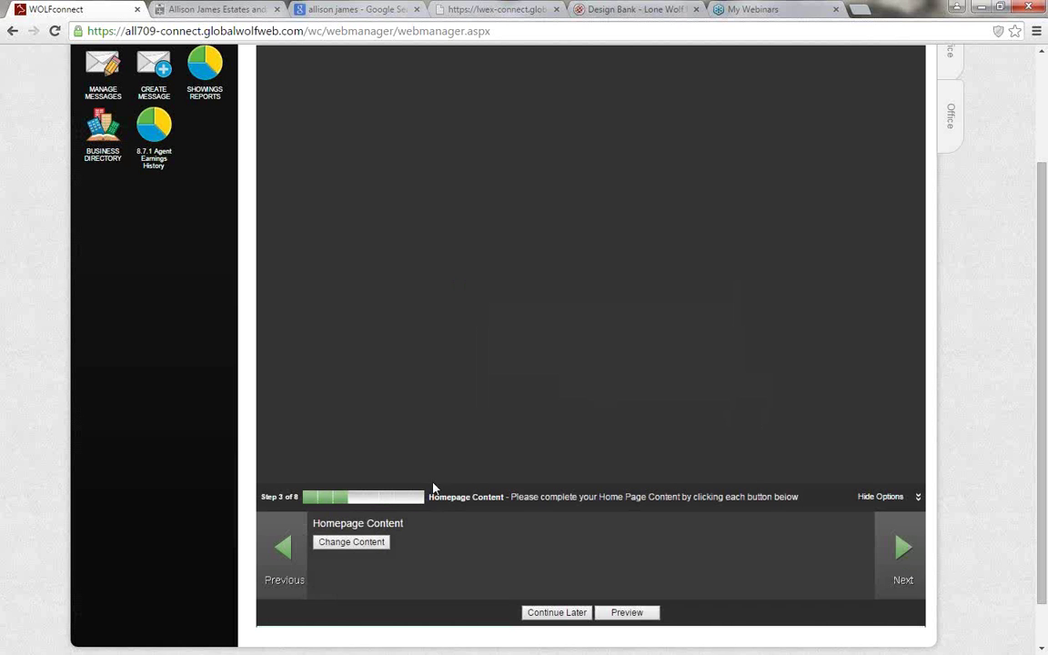
pyautogui.click(362, 544)
pyautogui.scroll(-1, 418, 366)
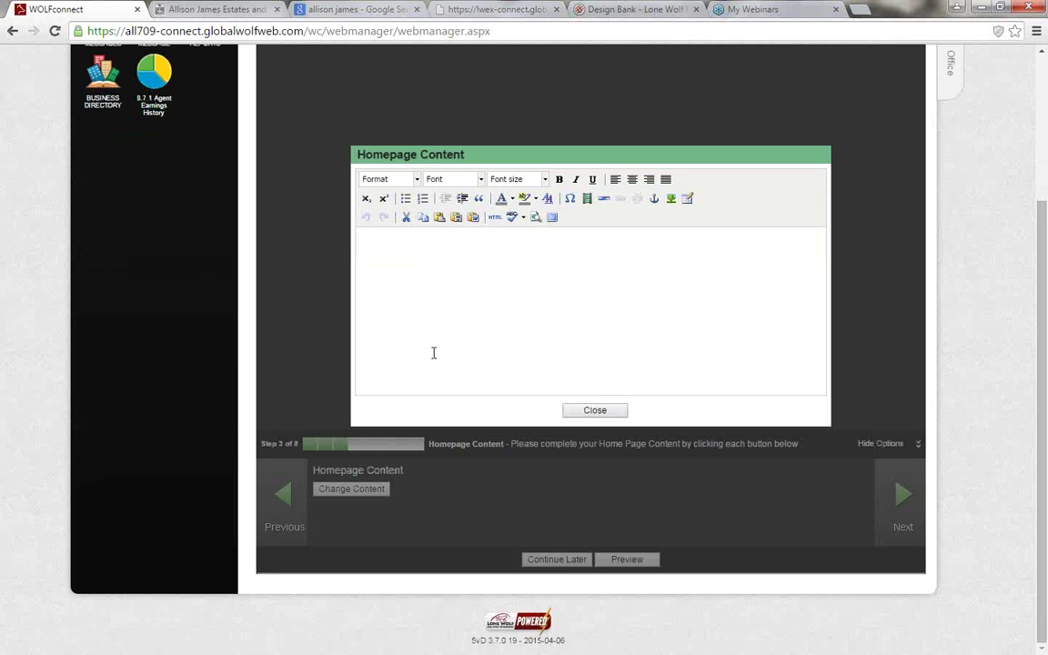
pyautogui.scroll(1, 440, 353)
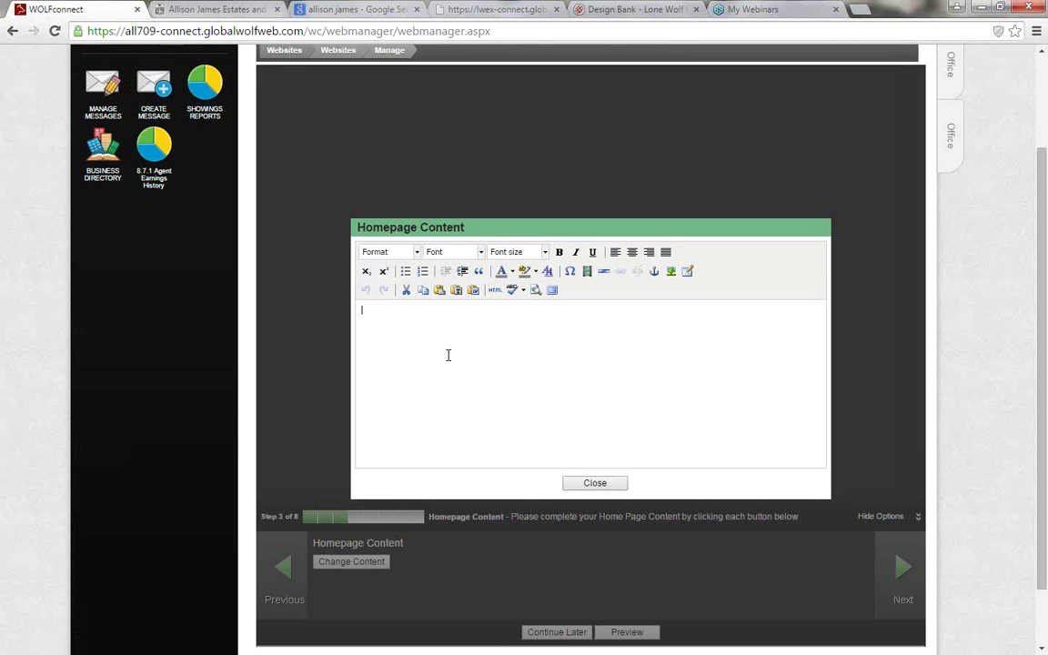
pyautogui.click(600, 483)
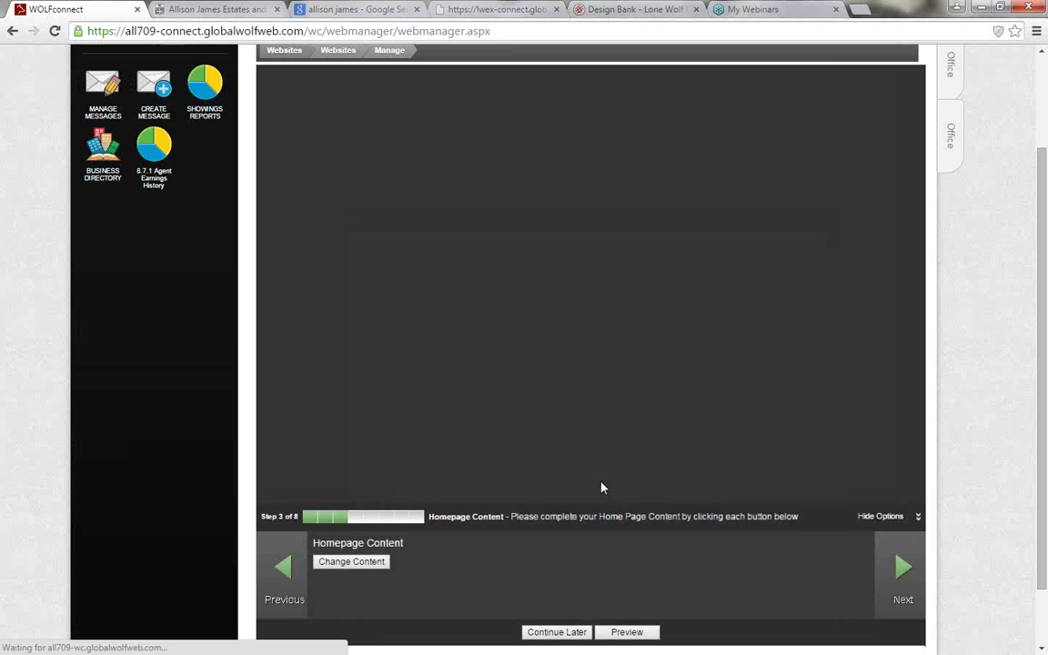
# Advance to the REALTOR® Profile stage, dismiss its instructions and place the cursor in the profile text box
pyautogui.click(905, 573)
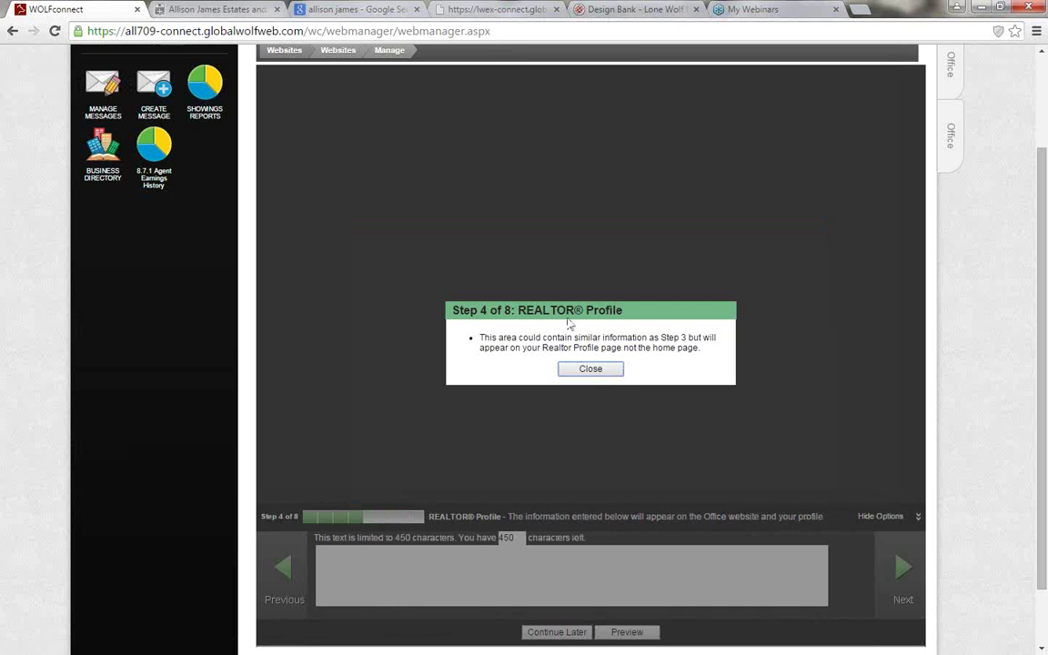
pyautogui.click(590, 368)
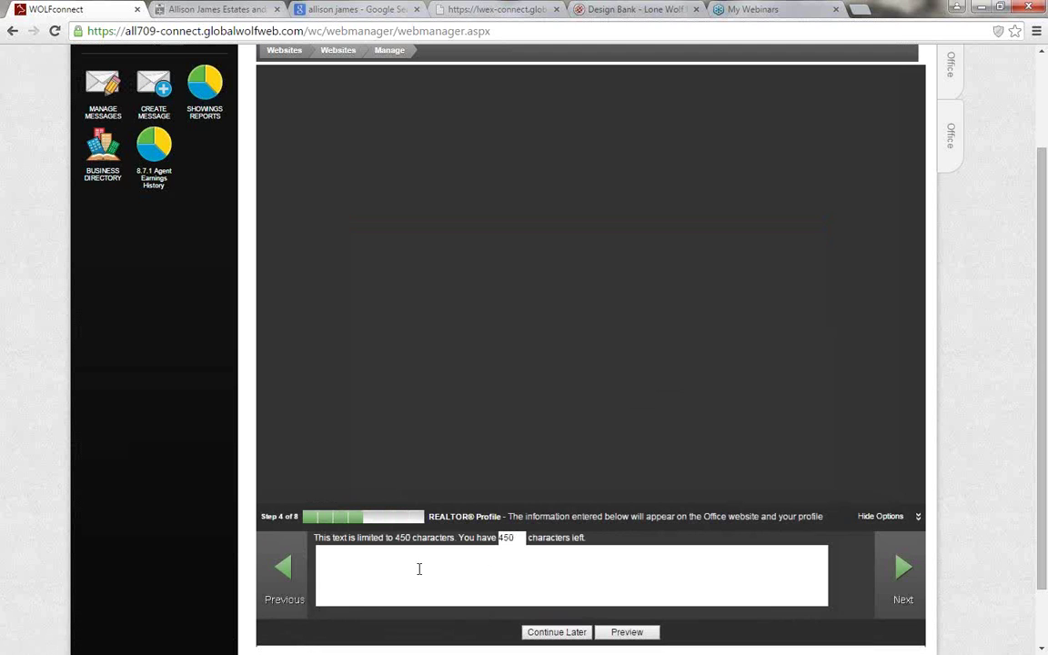
pyautogui.click(411, 573)
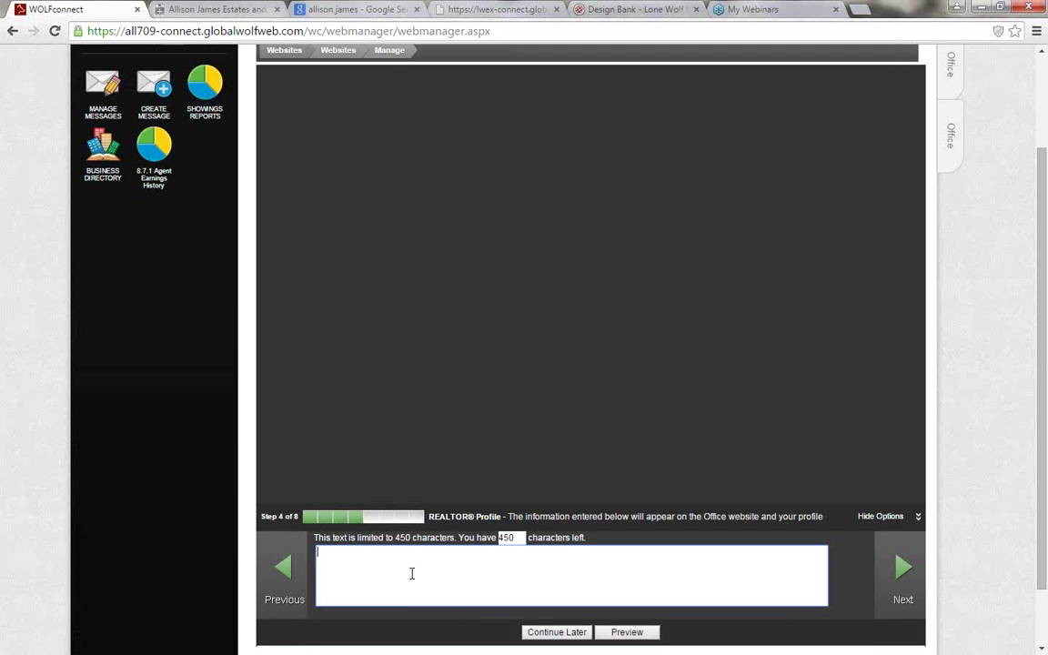
# Advance to Map Settings, dismiss the instructions, zoom the location map in around Lubbock and close it without applying the position
pyautogui.click(911, 573)
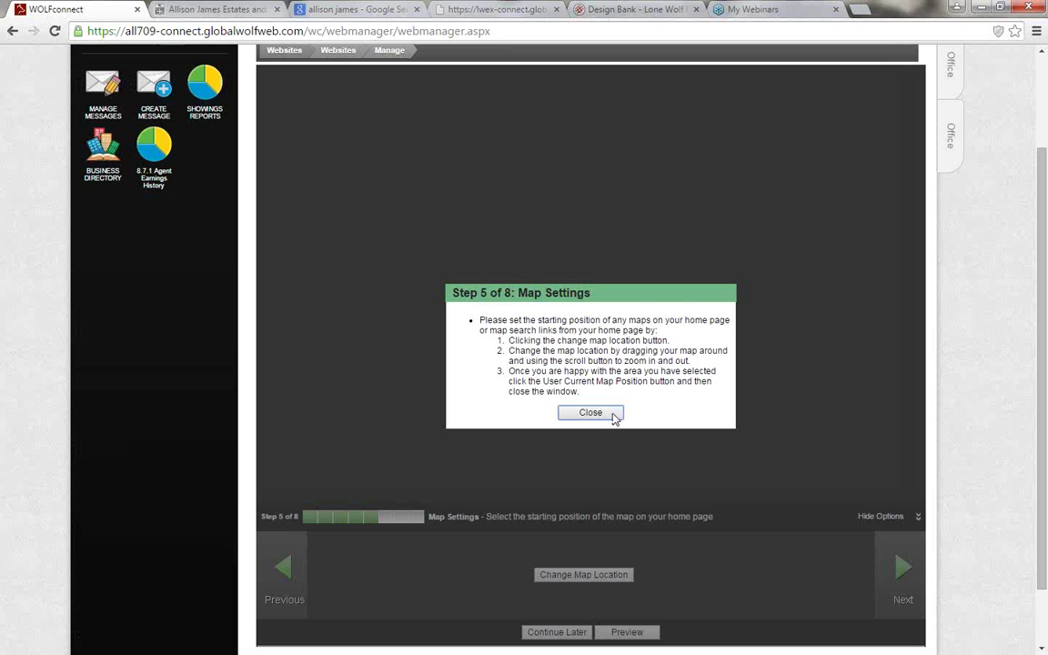
pyautogui.click(590, 413)
pyautogui.click(602, 574)
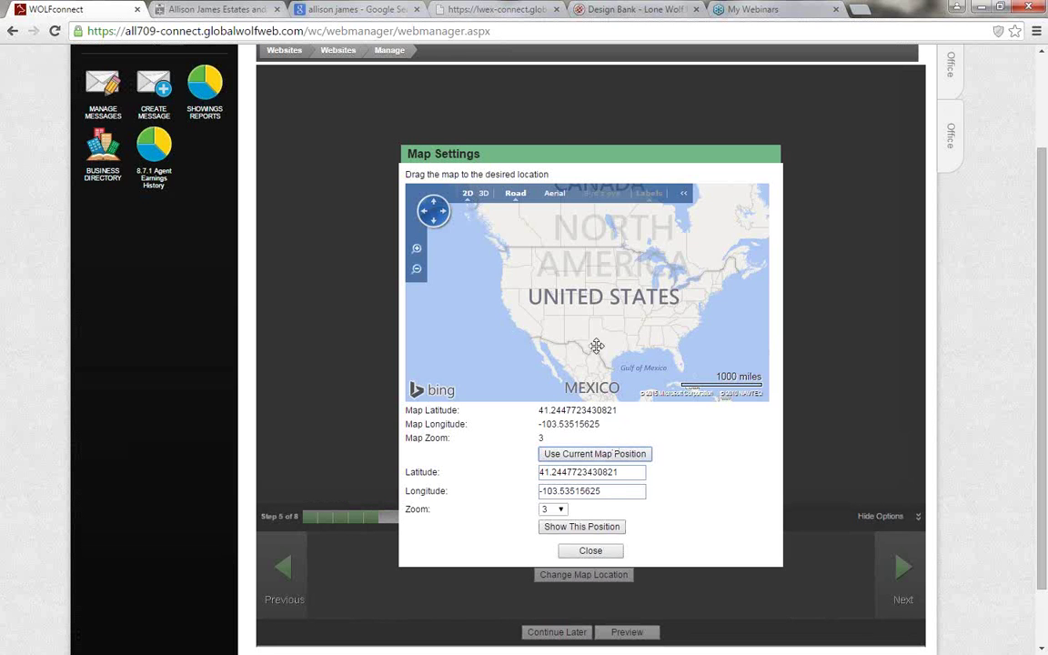
pyautogui.scroll(3, 593, 338)
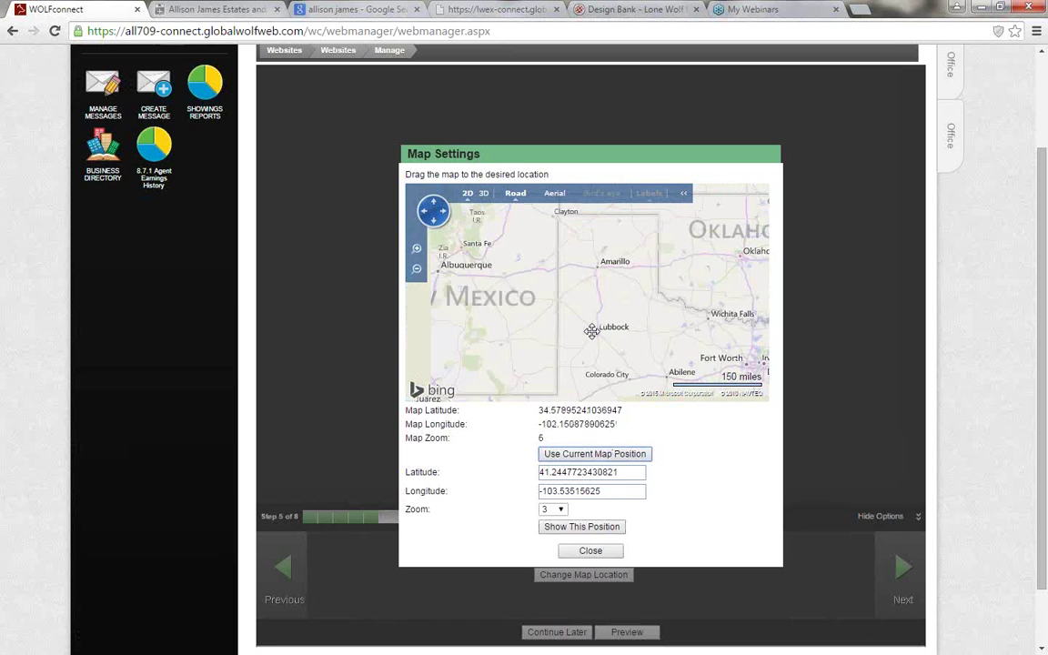
pyautogui.scroll(3, 591, 331)
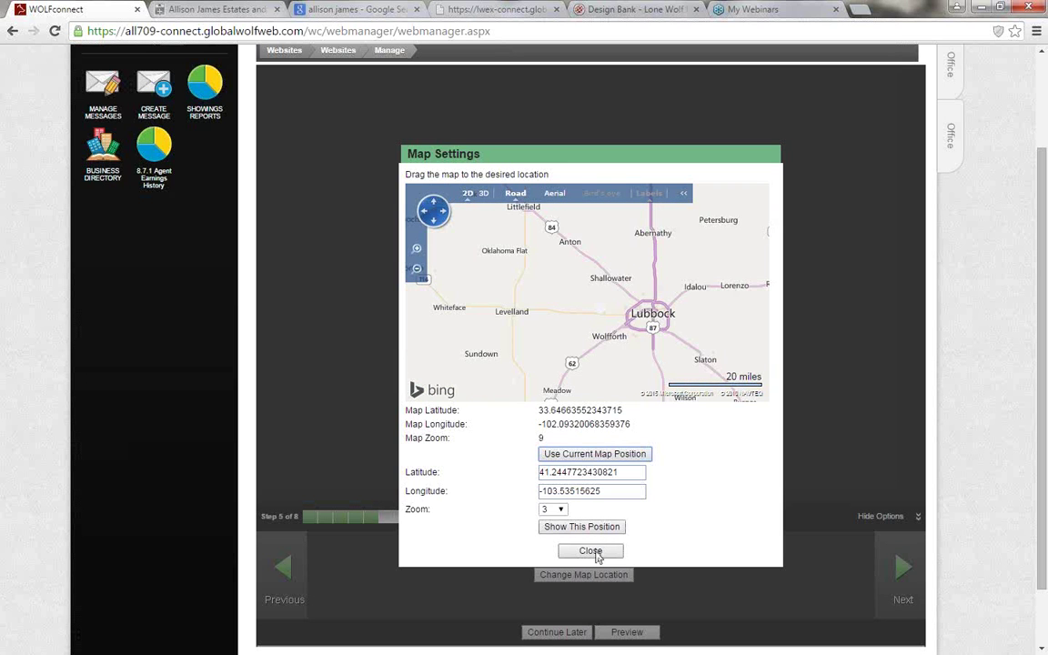
pyautogui.click(590, 551)
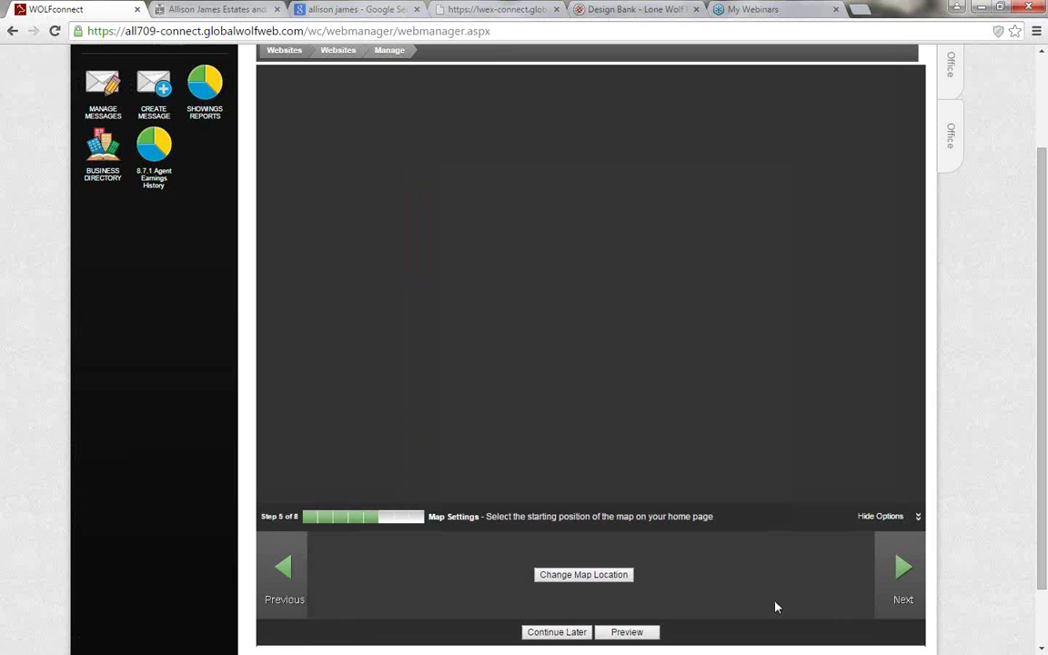
# Advance to Registration Settings, dismiss the instructions and keep registration at YES for searching listings, NO for listing addresses and YES for listing details
pyautogui.click(904, 571)
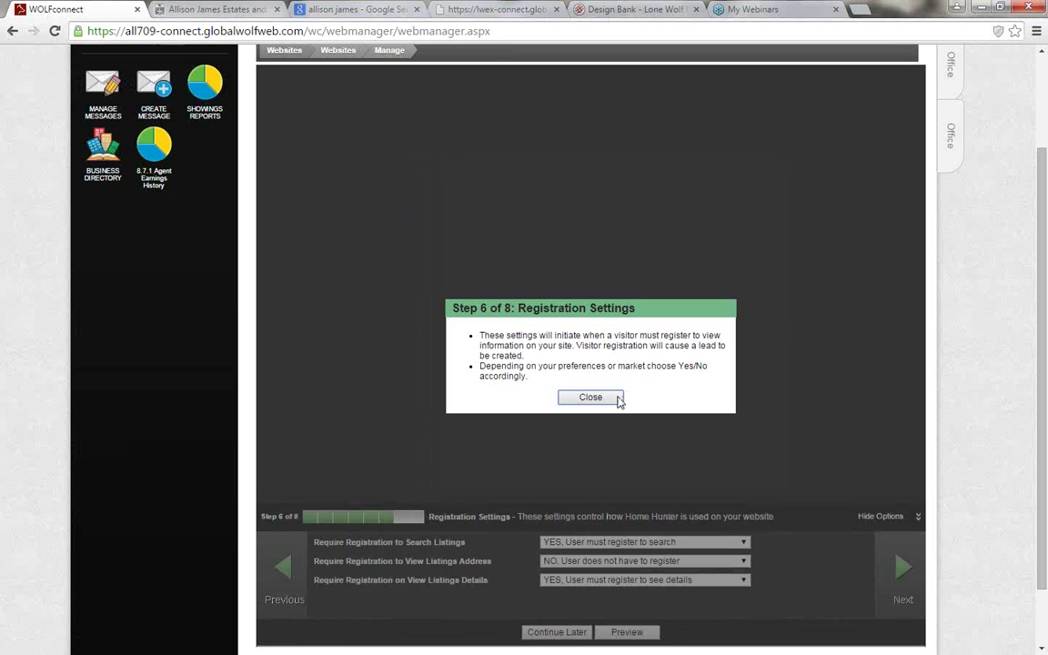
pyautogui.click(601, 398)
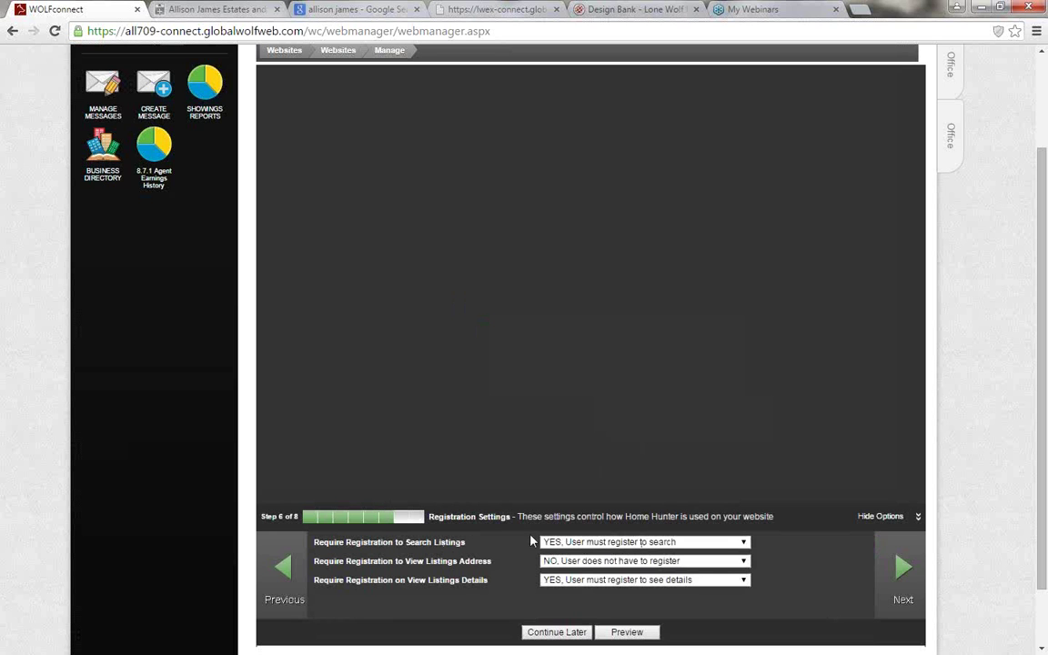
pyautogui.click(579, 543)
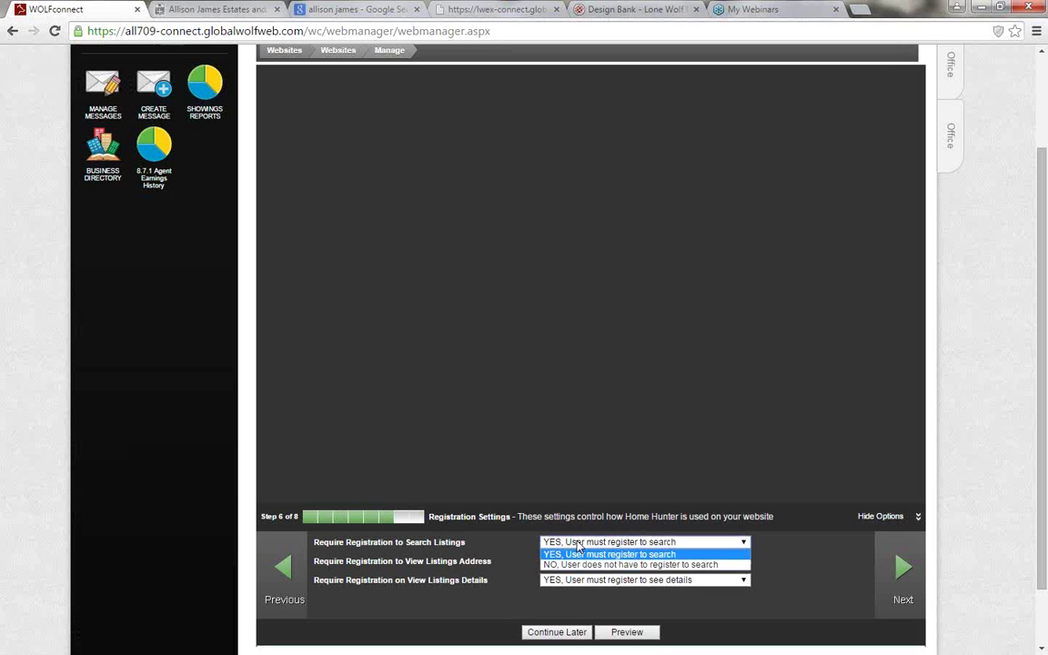
pyautogui.click(579, 554)
pyautogui.click(568, 561)
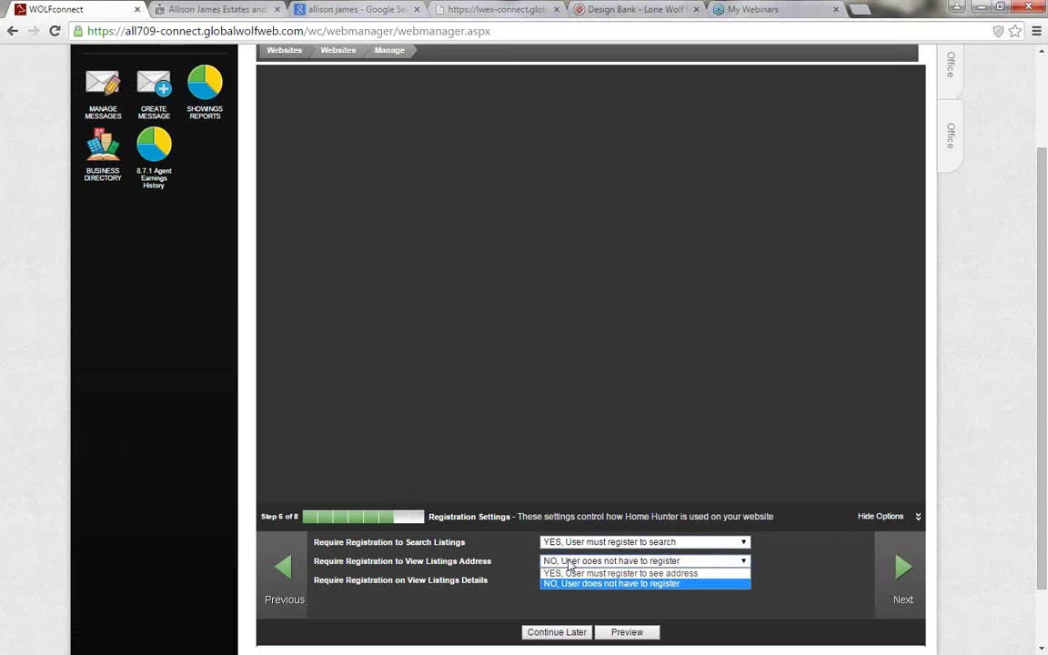
pyautogui.click(611, 583)
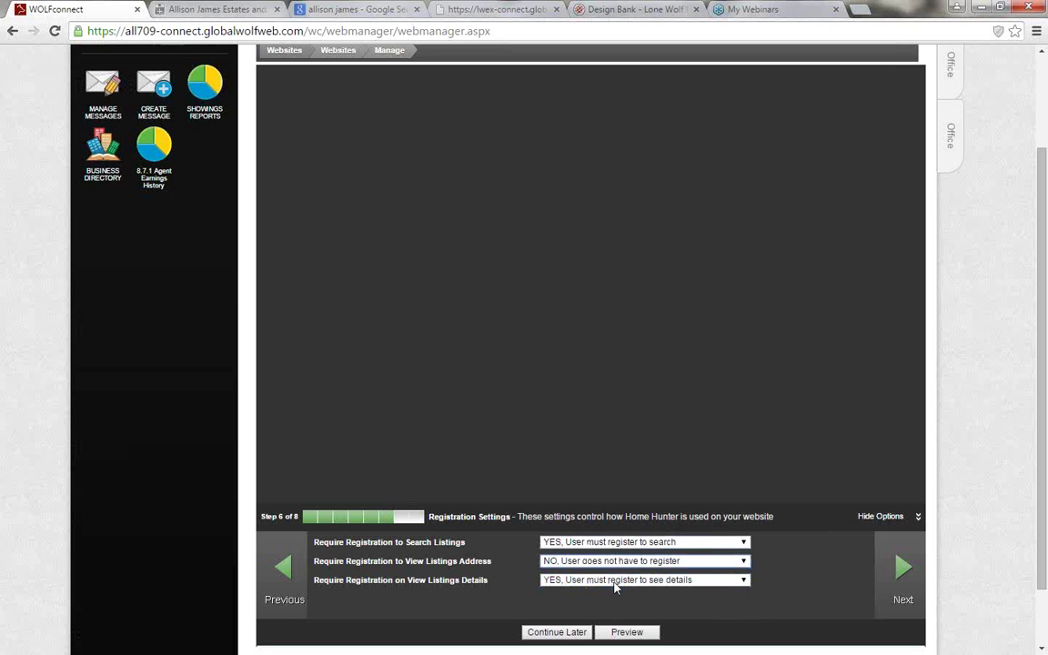
pyautogui.click(576, 581)
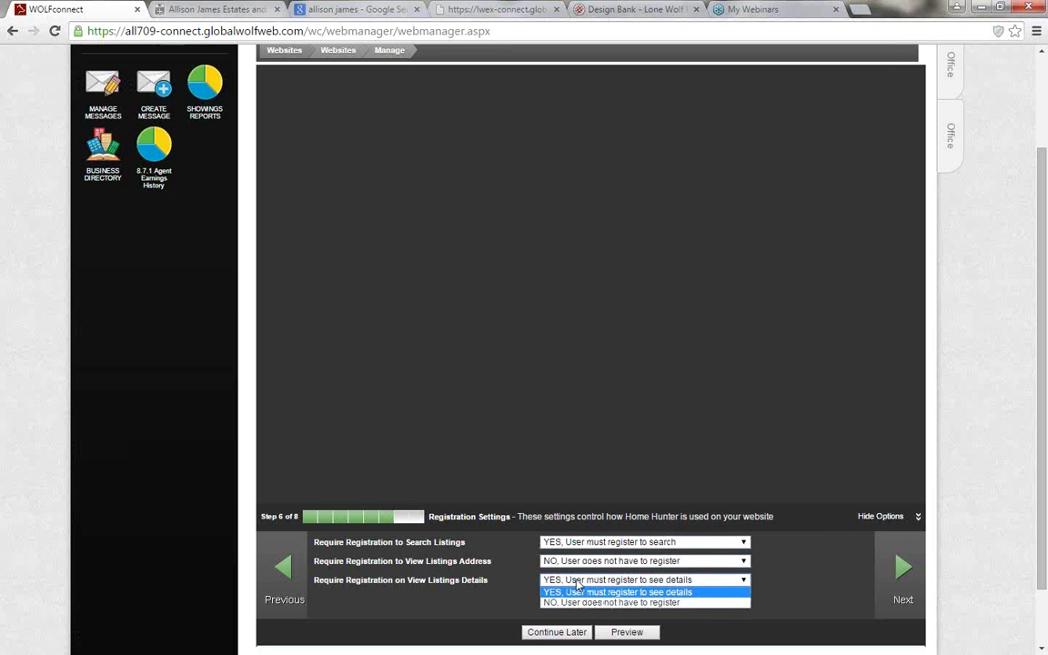
pyautogui.click(577, 584)
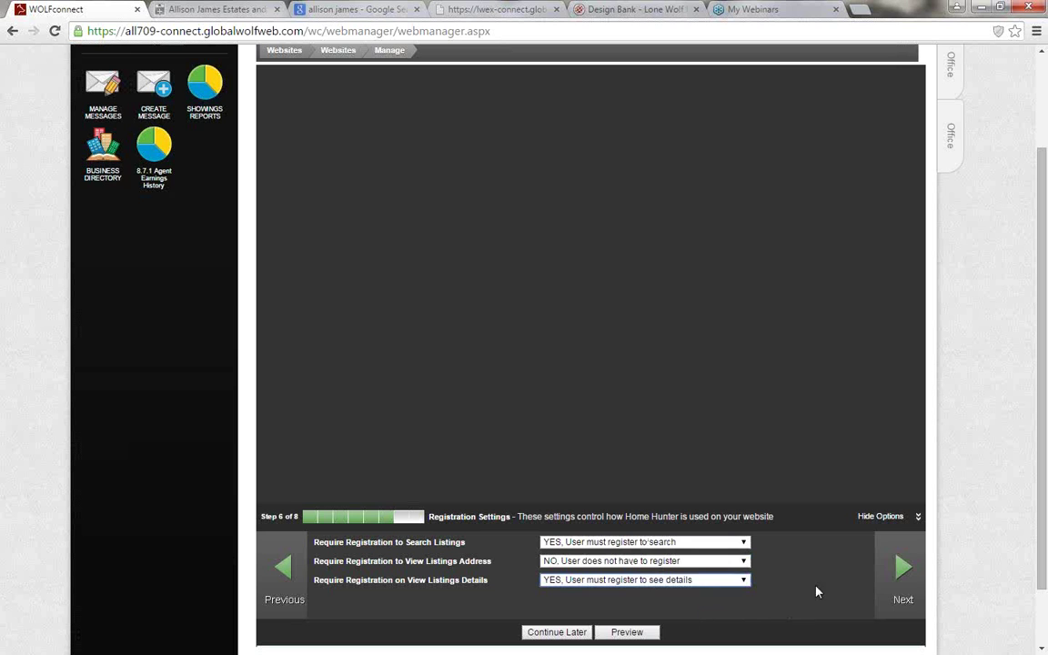
# Advance to Search Engine Optimization, dismiss the instructions and review the Site Title, Keywords and Description fields and their help tips
pyautogui.click(901, 571)
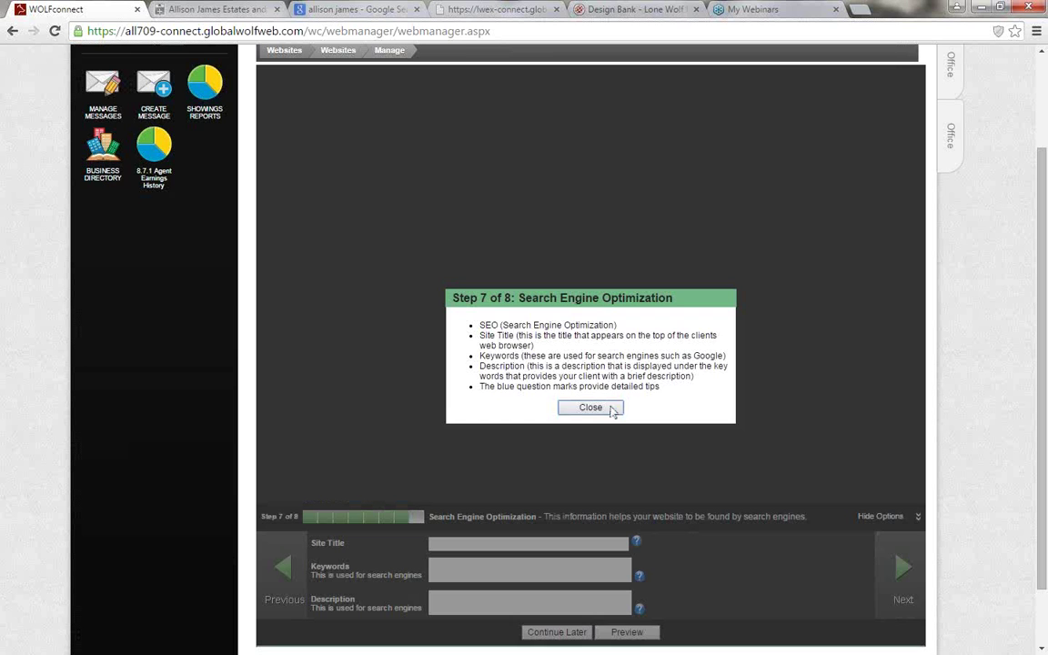
pyautogui.click(609, 409)
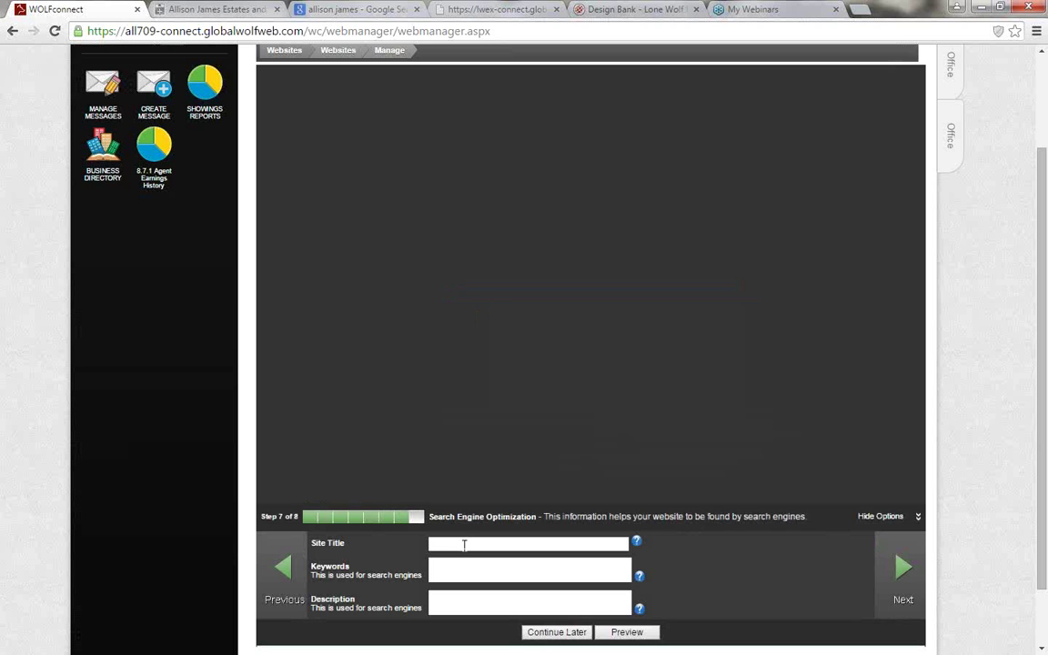
pyautogui.click(452, 543)
pyautogui.click(460, 569)
pyautogui.click(466, 603)
pyautogui.moveTo(640, 615)
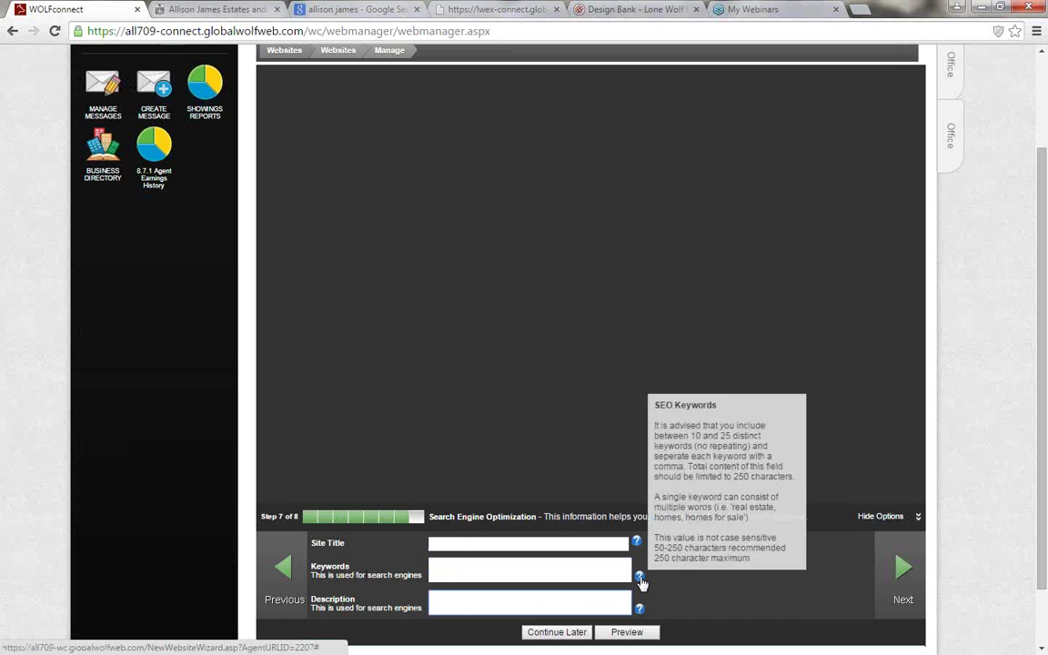
pyautogui.moveTo(638, 544)
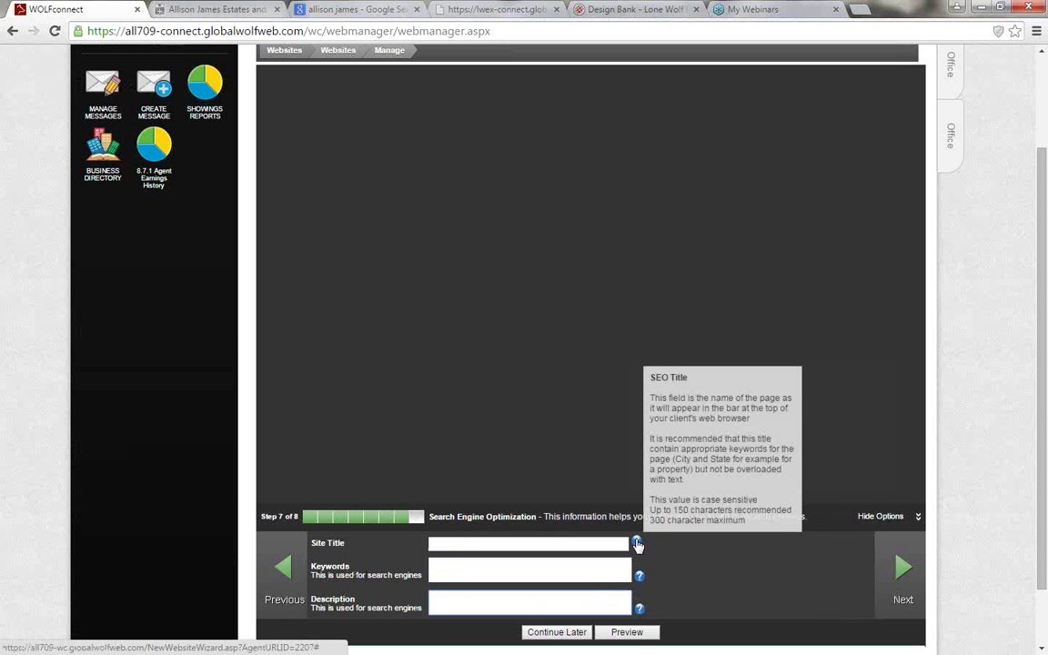
# Advance to Preview and Go Live, dismiss the instructions and open the Navigation Menus section in the website's advanced settings
pyautogui.click(901, 596)
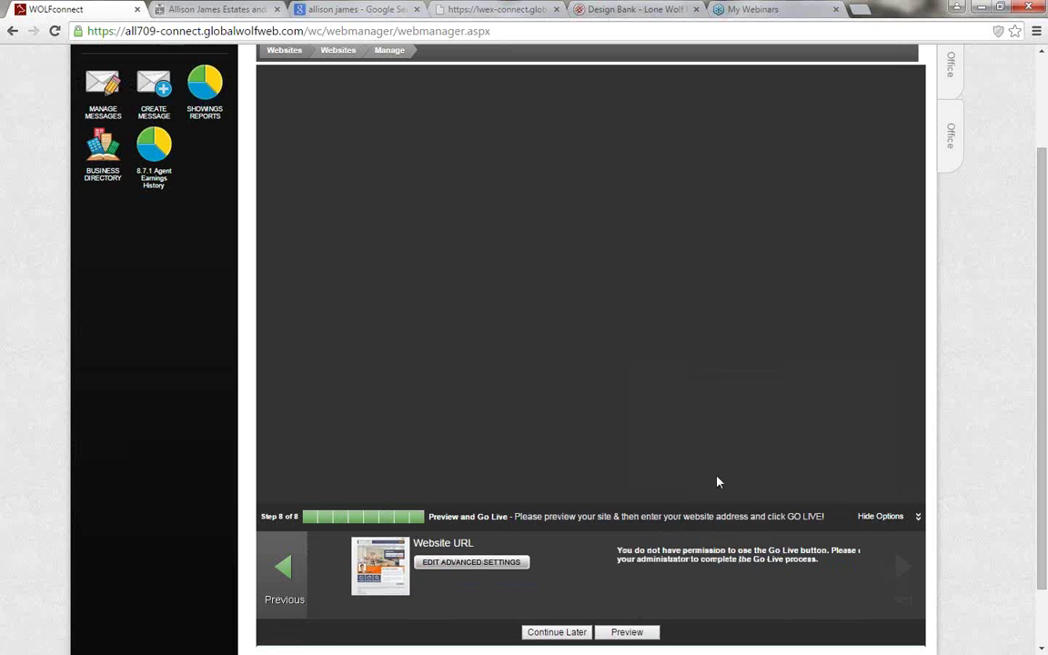
pyautogui.click(588, 427)
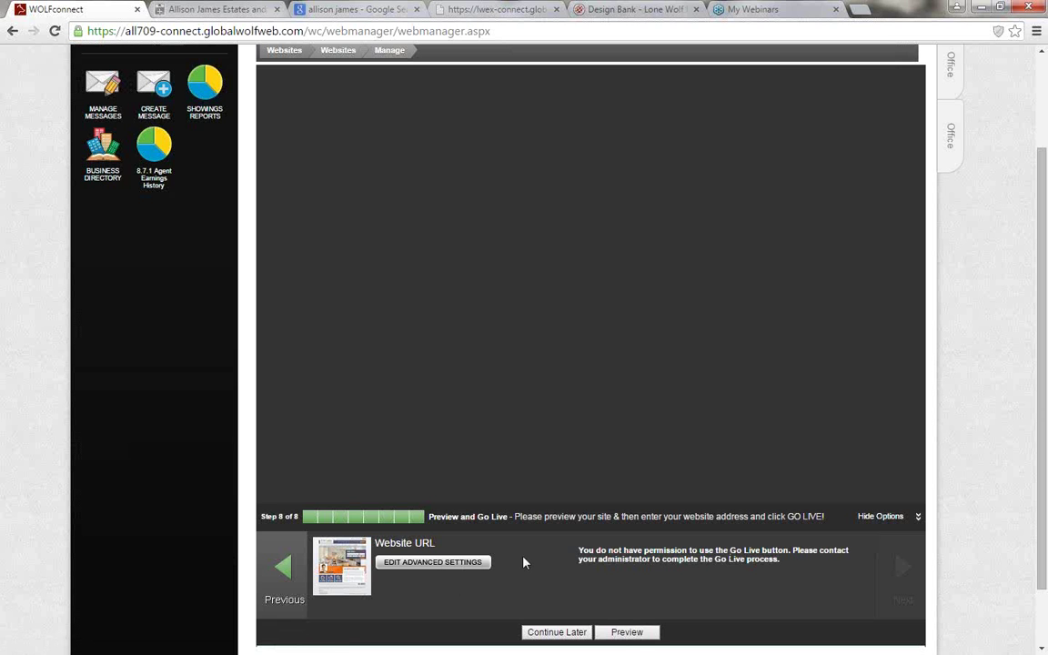
pyautogui.click(436, 563)
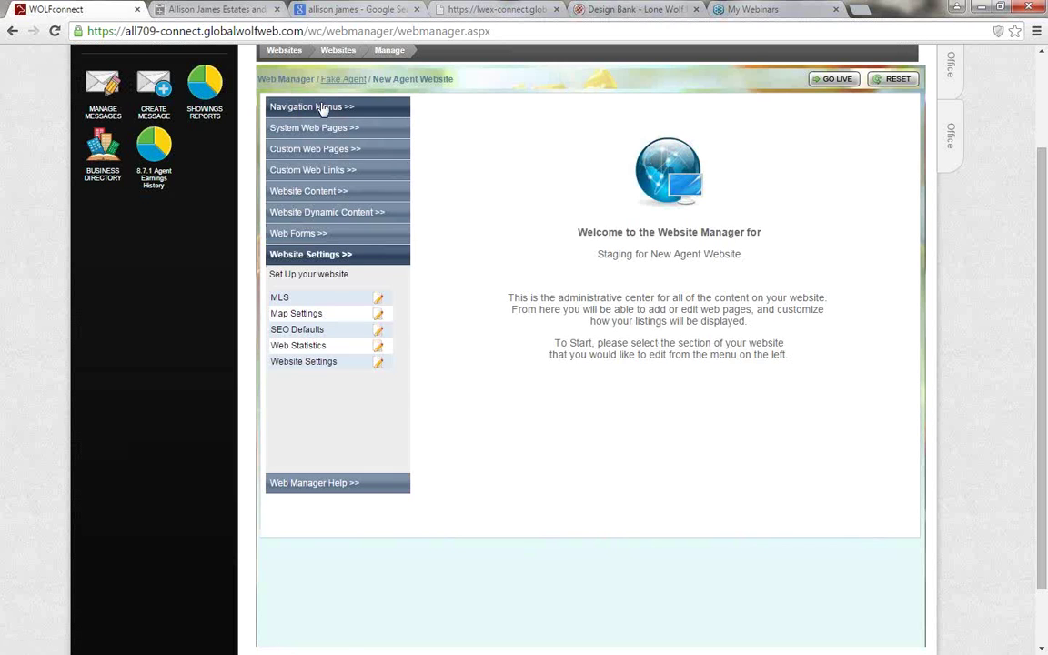
pyautogui.click(325, 107)
pyautogui.scroll(1, 737, 268)
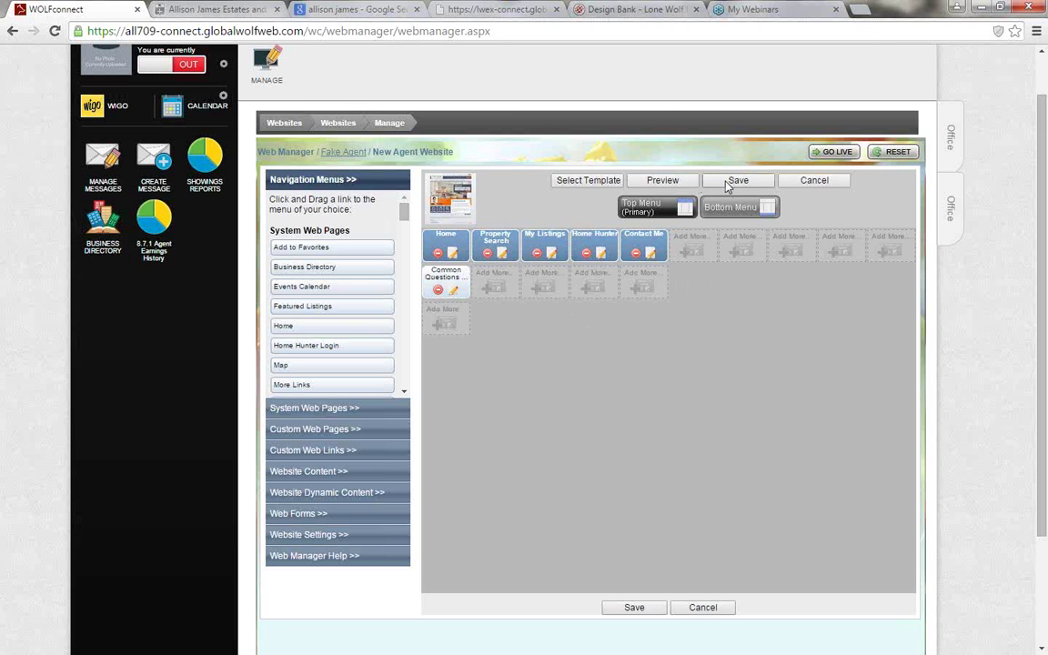
# Preview the agent website without listing data, look over its homepage and navigation links, and return to the Web Manager
pyautogui.click(662, 180)
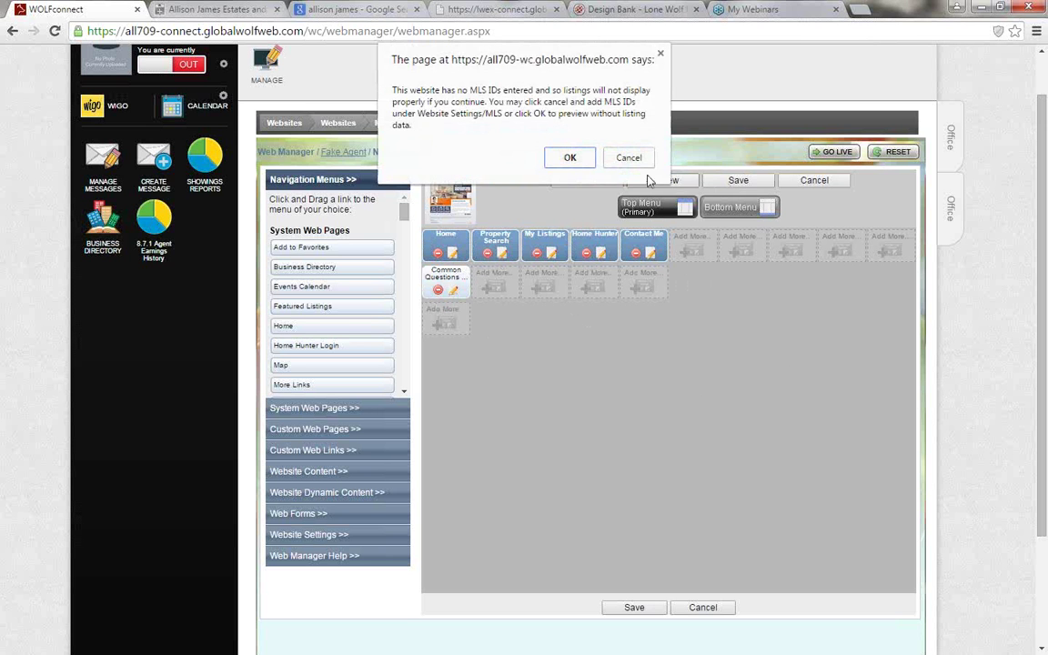
pyautogui.click(569, 156)
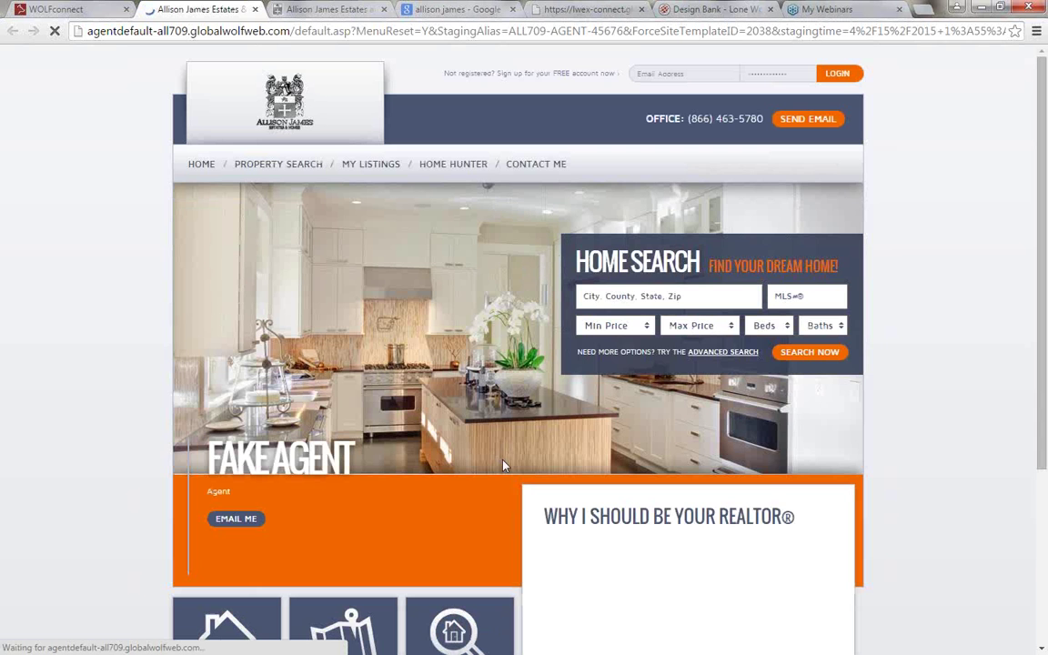
pyautogui.scroll(-2, 812, 551)
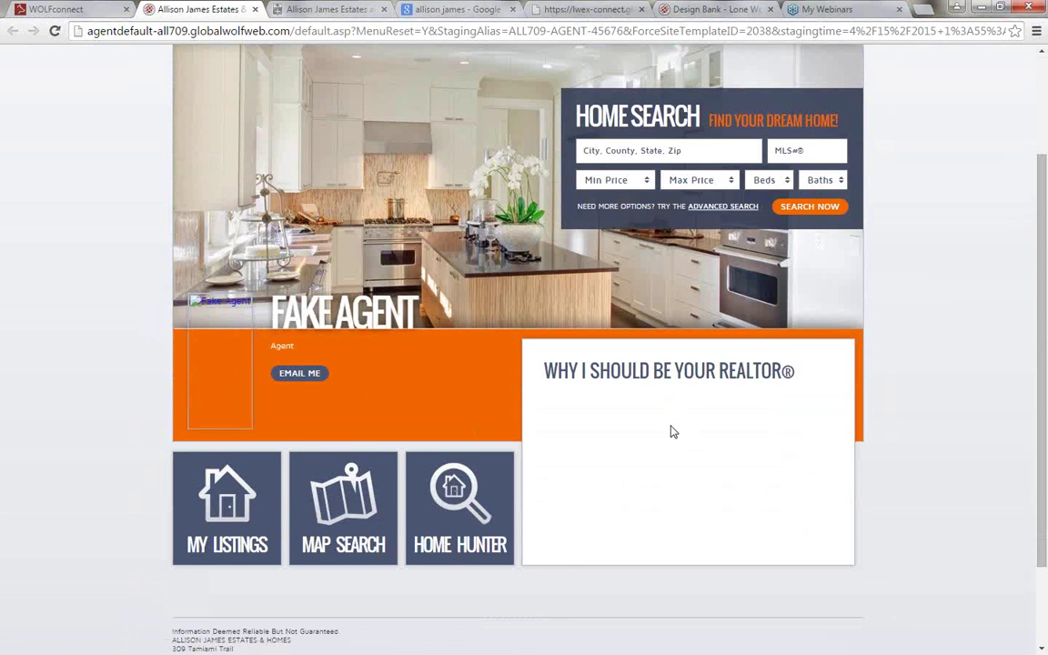
pyautogui.scroll(-1, 668, 430)
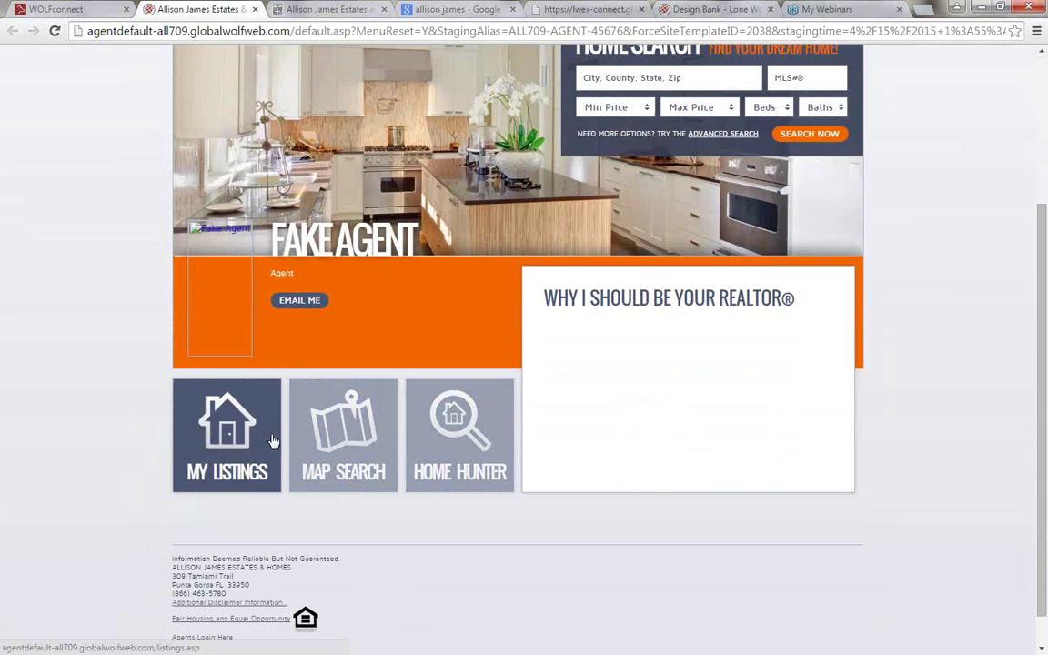
pyautogui.scroll(3, 214, 382)
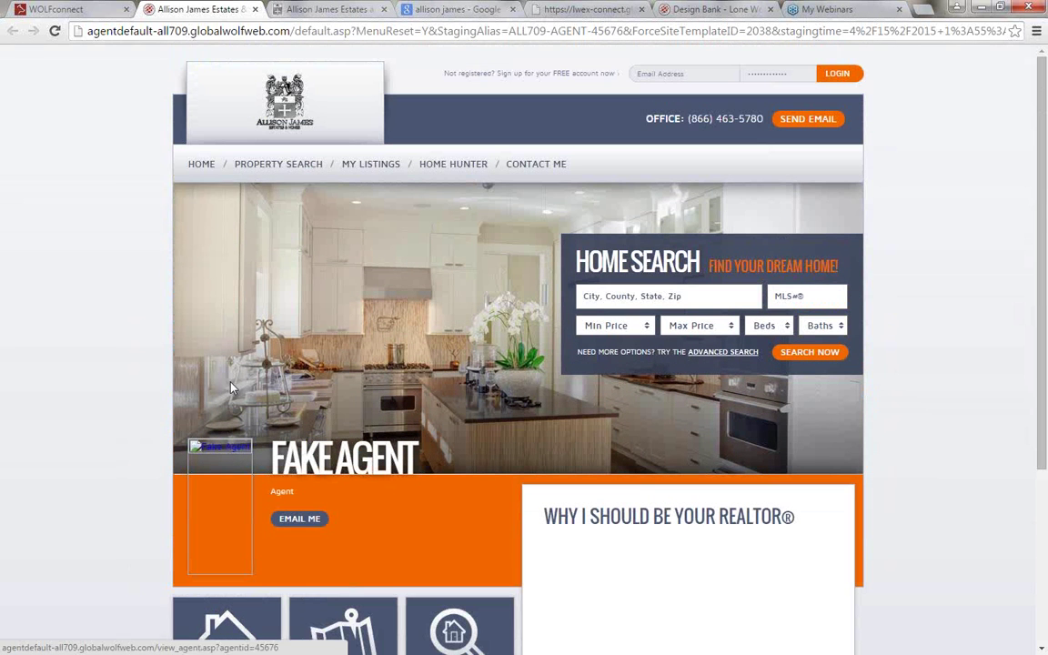
pyautogui.moveTo(200, 173)
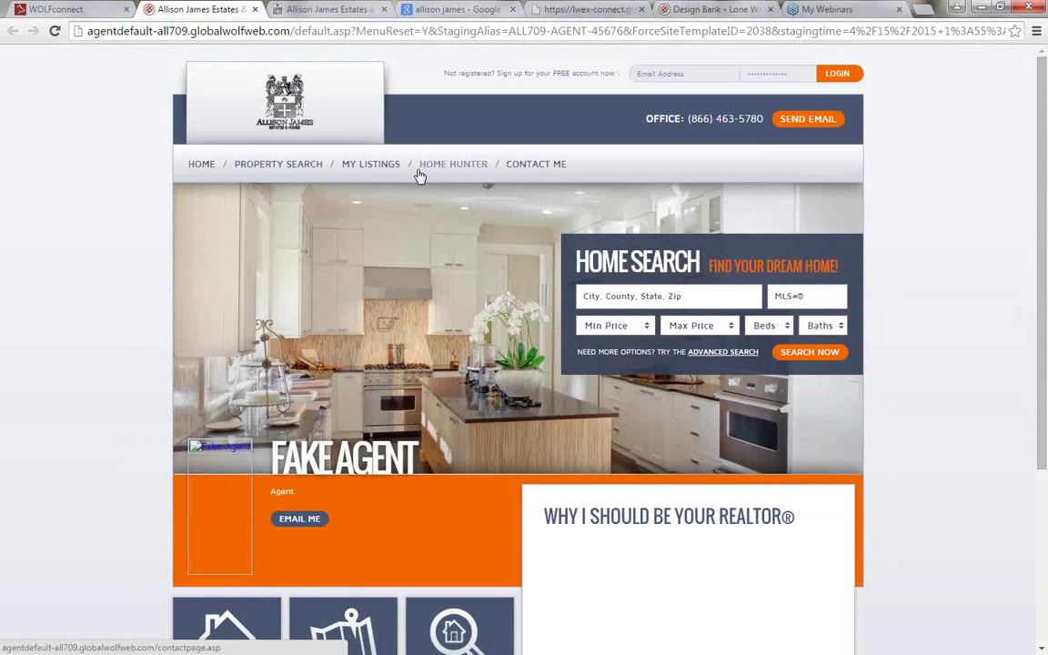
pyautogui.click(81, 11)
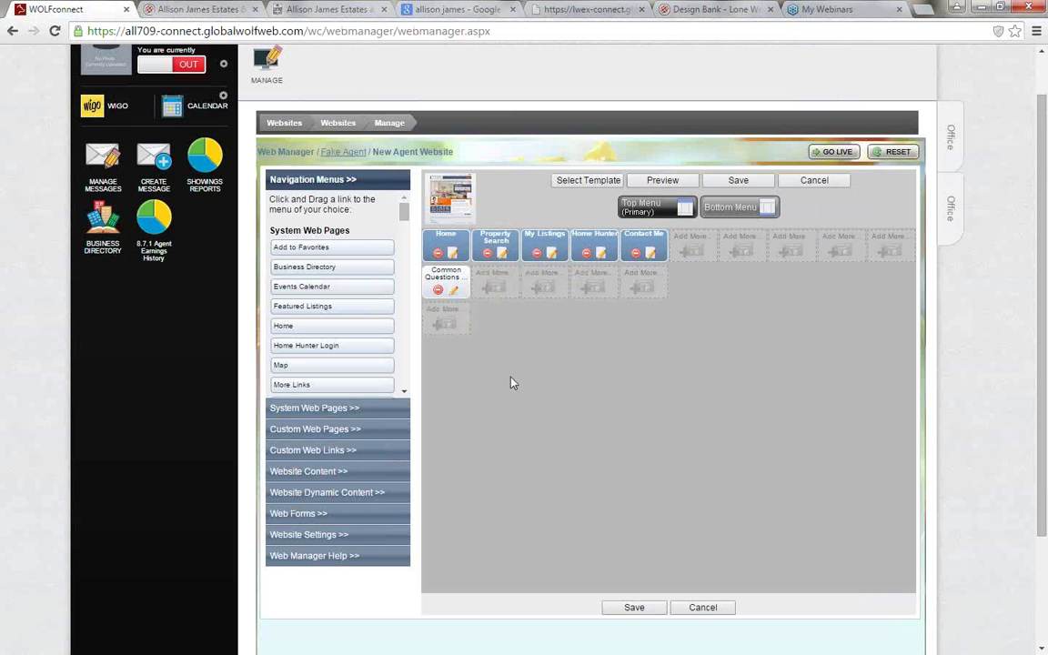
# Examine the links available for the navigation menus, including the Company Web Forms and the Company Custom Web Pages
pyautogui.moveTo(403, 211); pyautogui.dragTo(402, 362)
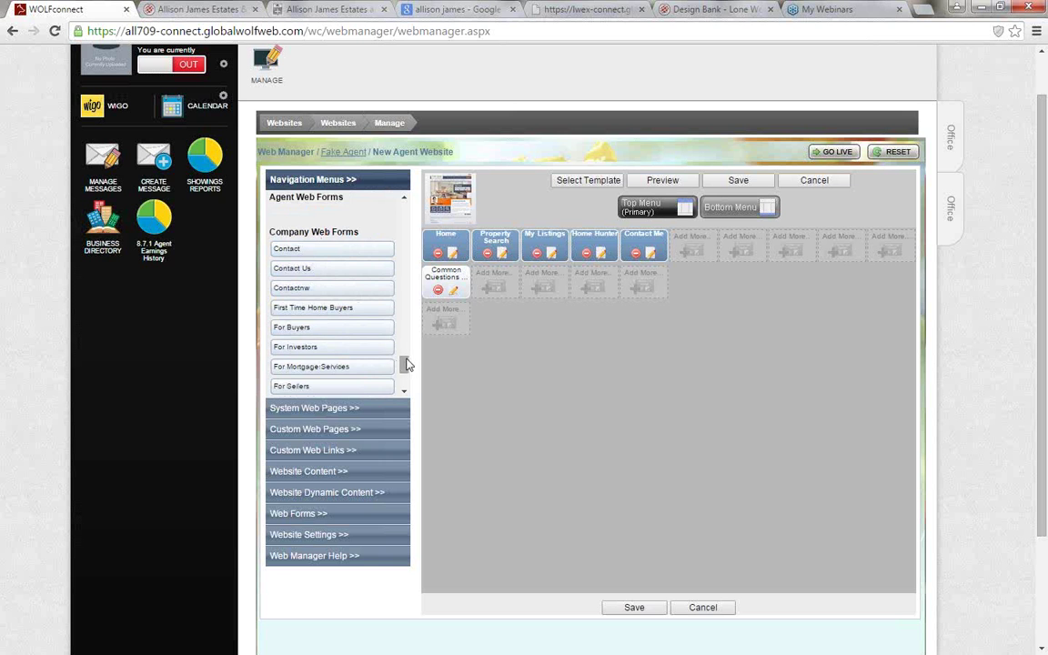
pyautogui.moveTo(406, 364); pyautogui.dragTo(406, 378)
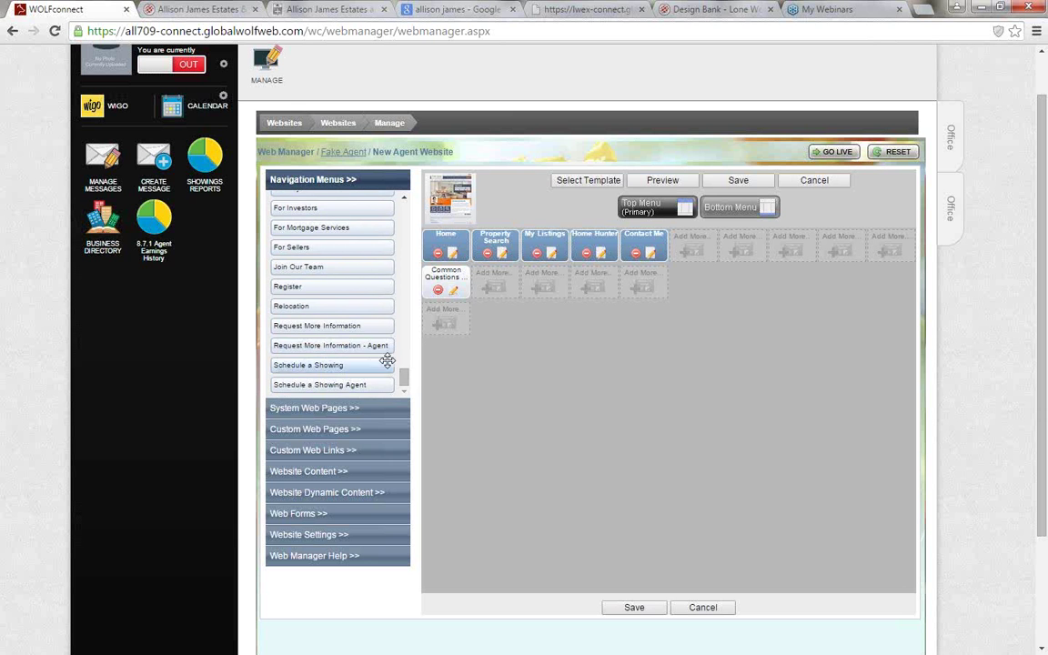
pyautogui.moveTo(404, 373); pyautogui.dragTo(402, 246)
pyautogui.scroll(-10, 327, 235)
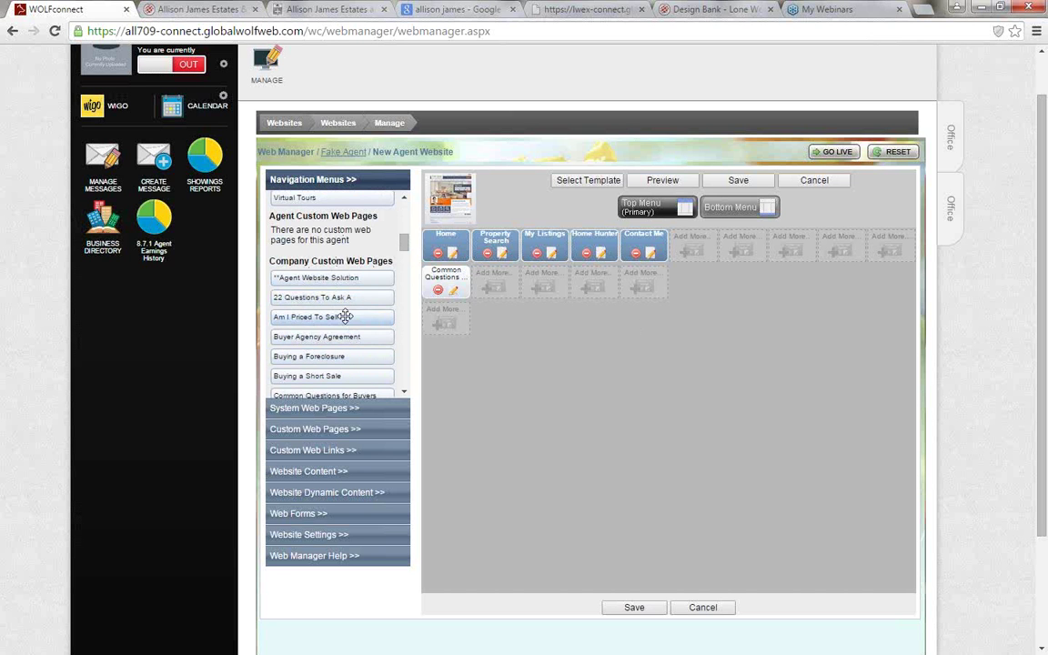
pyautogui.moveTo(407, 242); pyautogui.dragTo(407, 248)
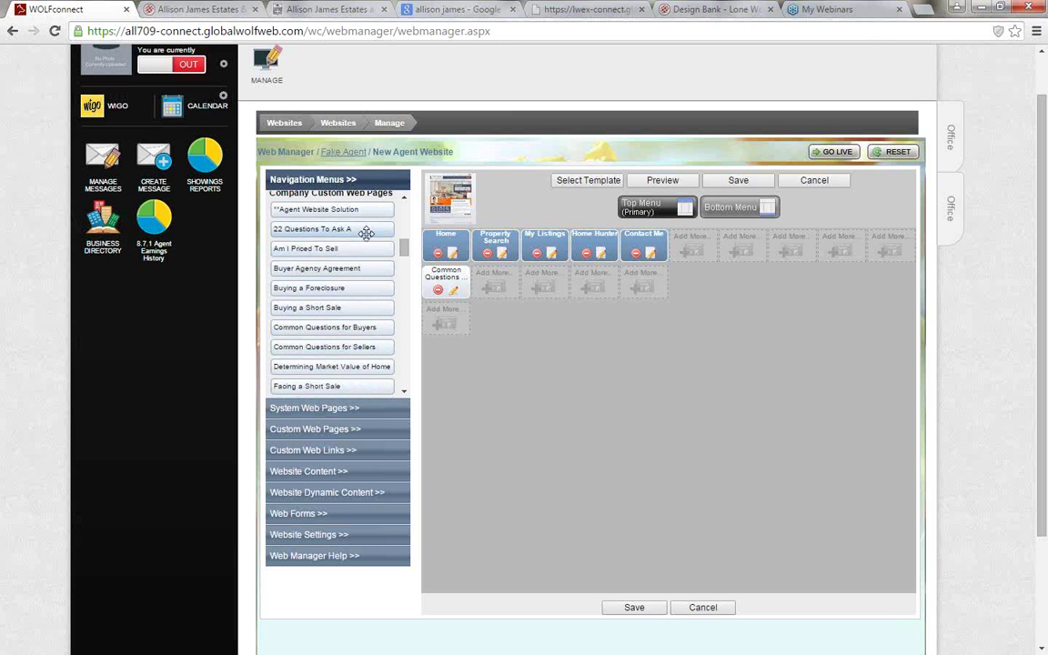
pyautogui.scroll(-4, 383, 348)
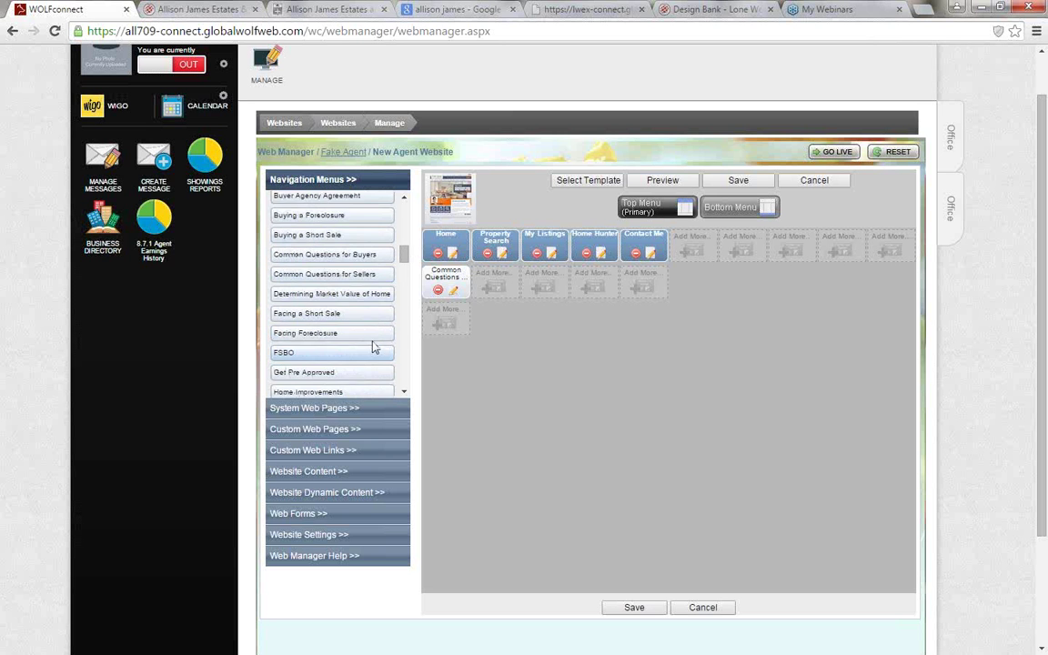
pyautogui.scroll(-2, 367, 340)
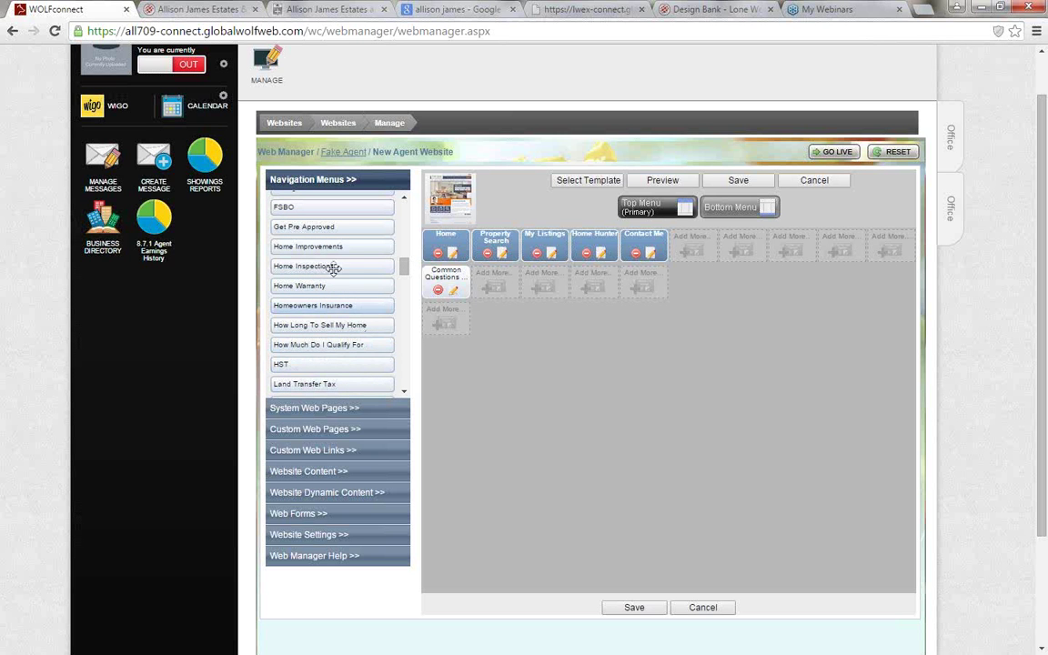
# View the Custom Web Pages section, revisit Navigation Menus, and open the Web Forms section
pyautogui.click(353, 431)
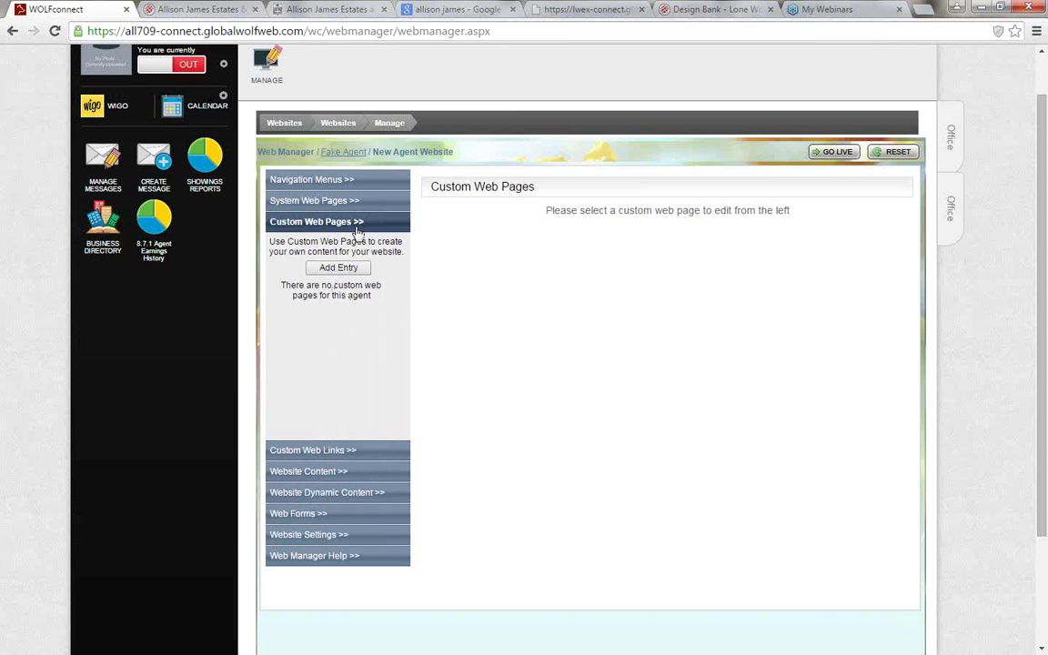
pyautogui.click(333, 179)
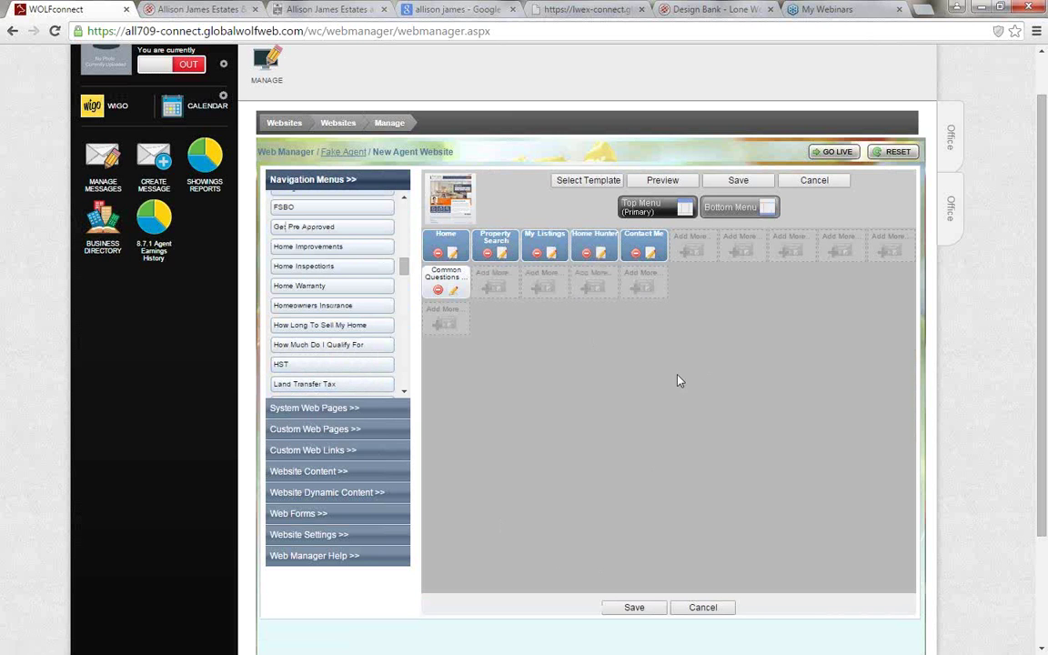
pyautogui.click(339, 515)
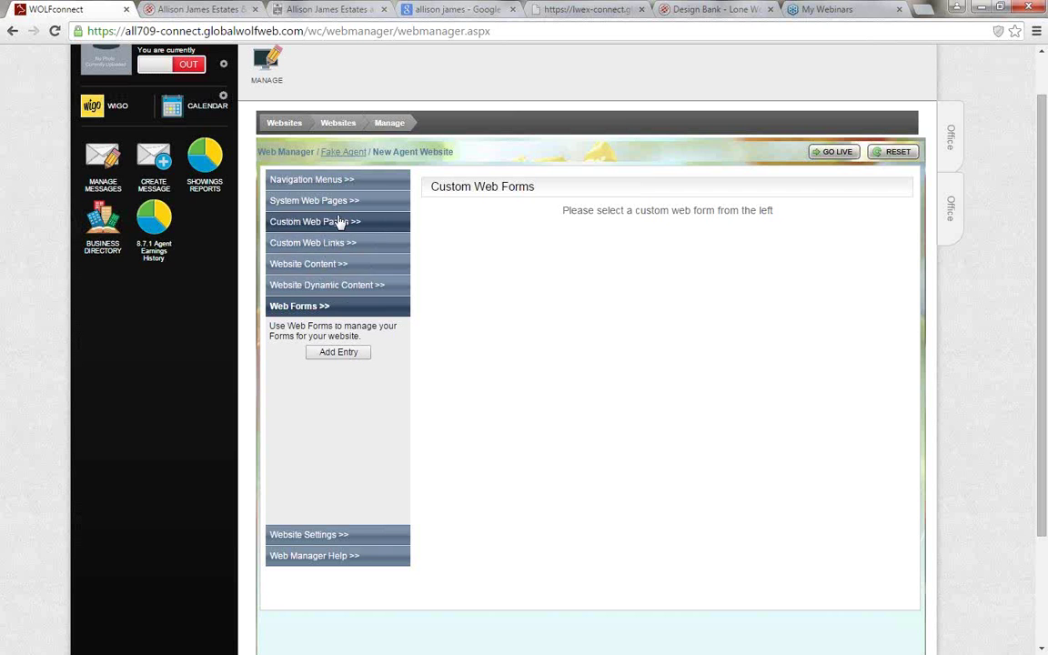
# Review the Homepage Content, Website Header and Website Template options under Website Content, and return to Navigation Menus
pyautogui.click(334, 269)
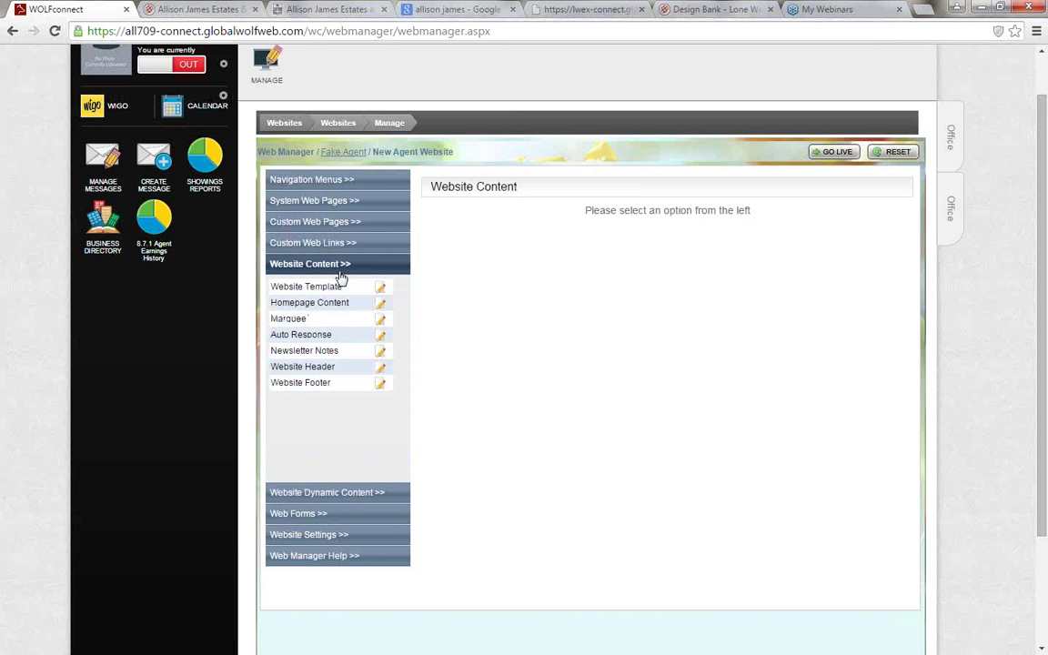
pyautogui.click(335, 308)
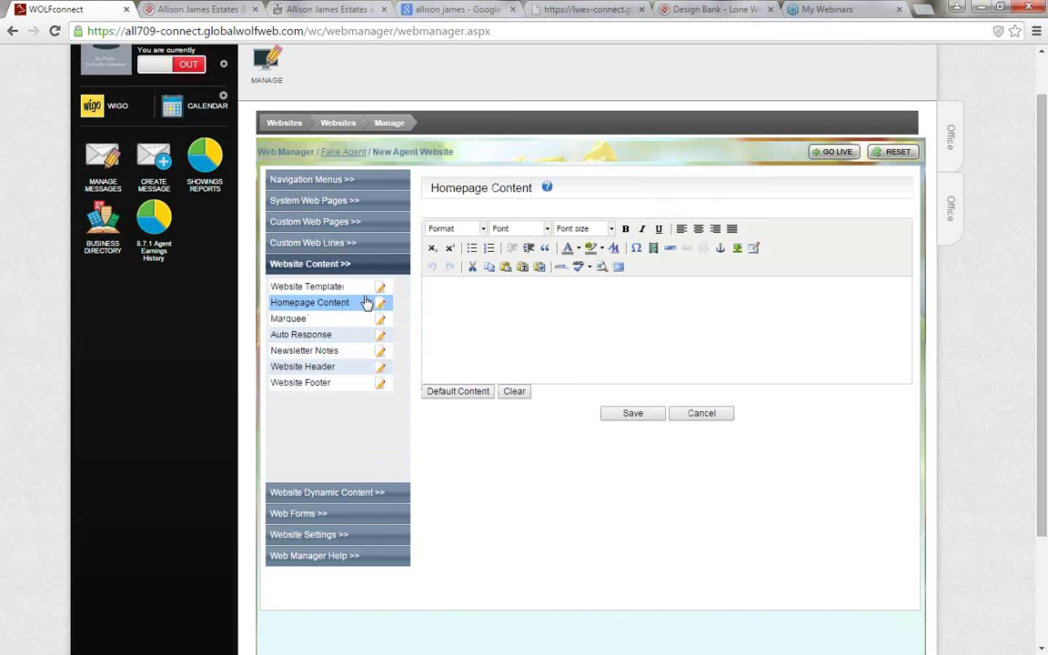
pyautogui.click(329, 367)
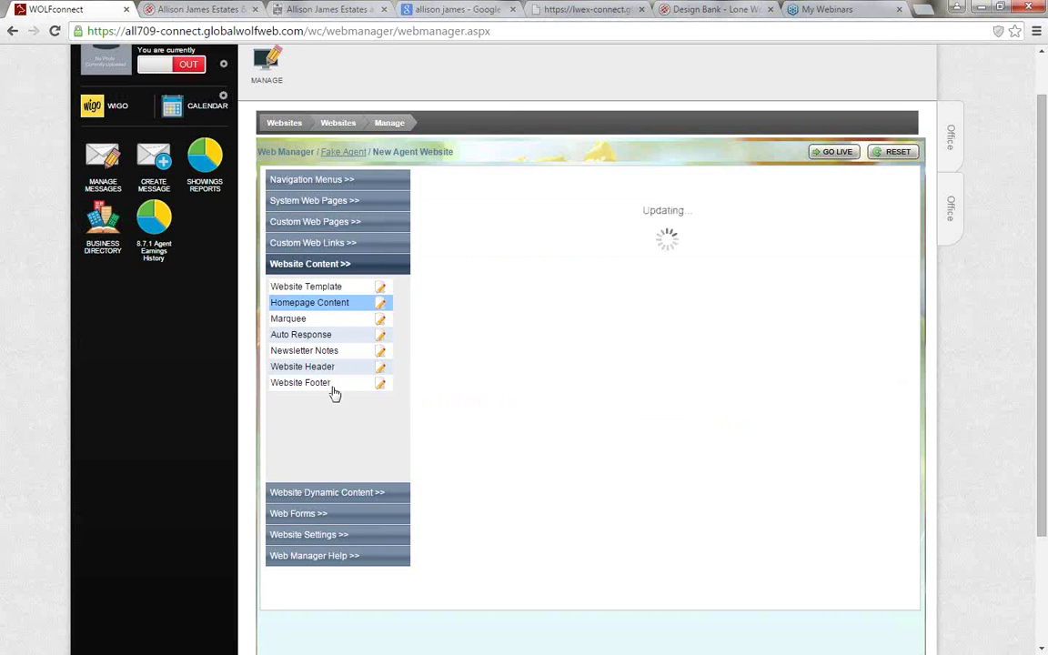
pyautogui.click(335, 288)
pyautogui.scroll(1, 564, 401)
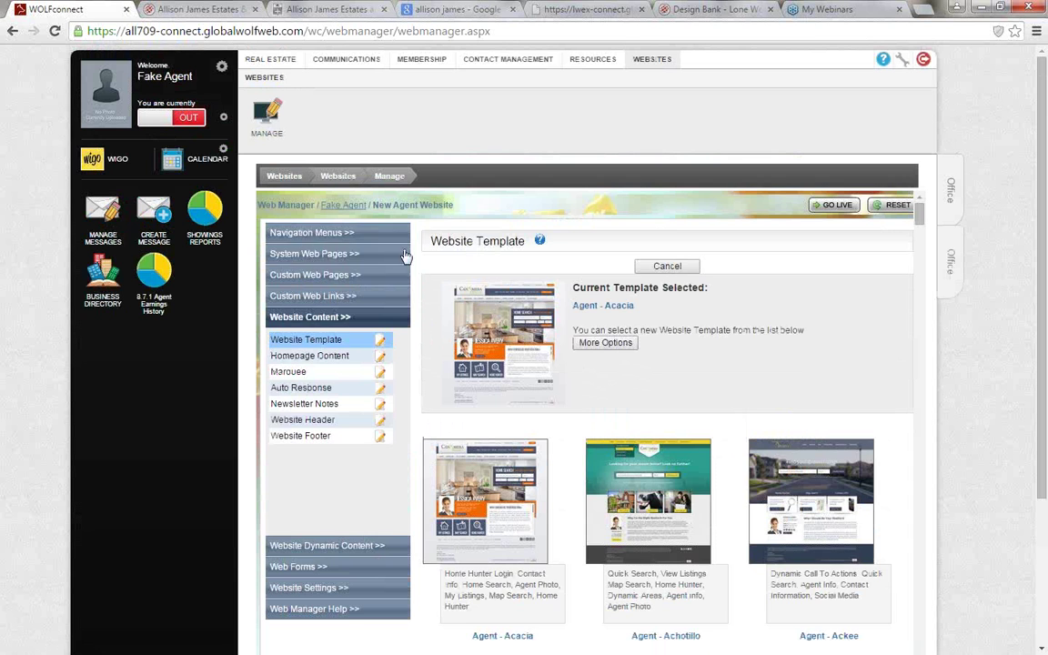
pyautogui.click(380, 238)
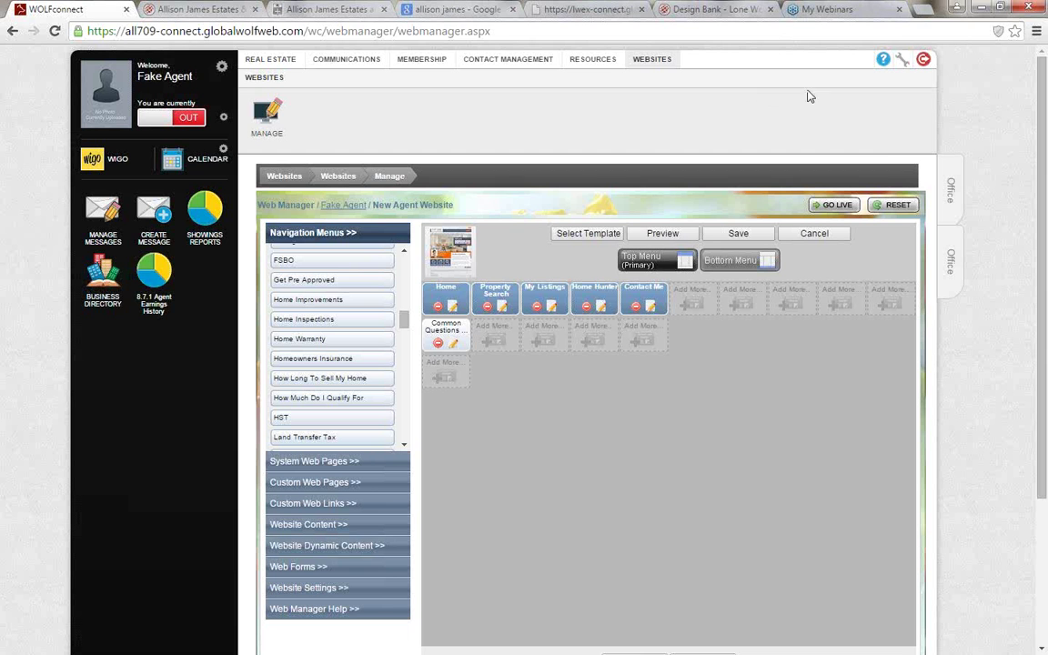
# Open the WOLFconnect Online Help and expand Real Estate, Listings and Video Tutorials in its contents
pyautogui.click(883, 61)
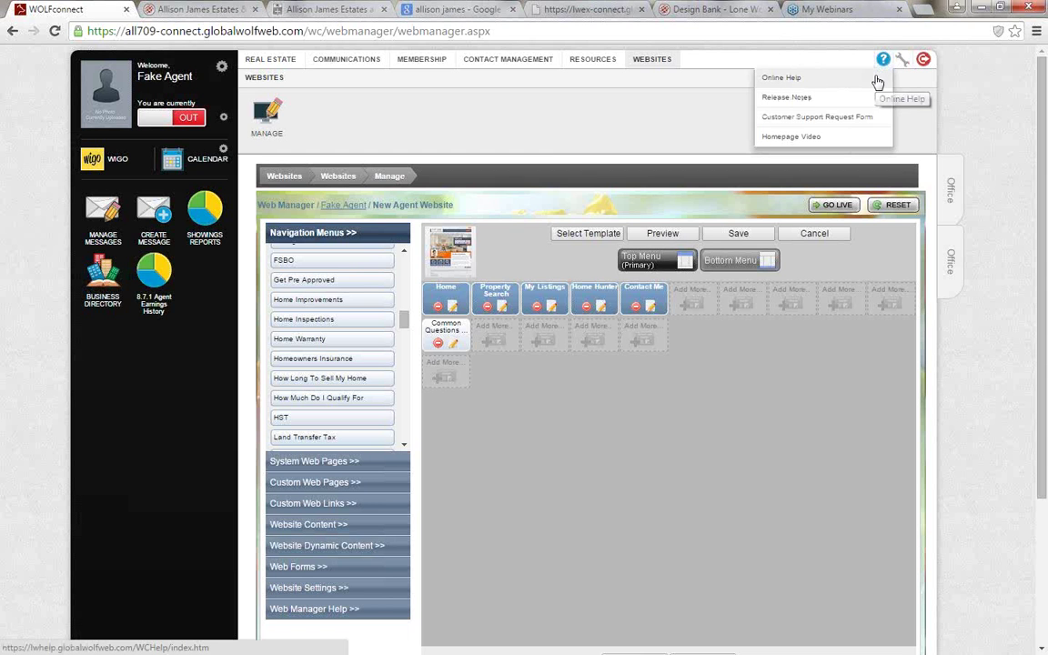
pyautogui.click(878, 81)
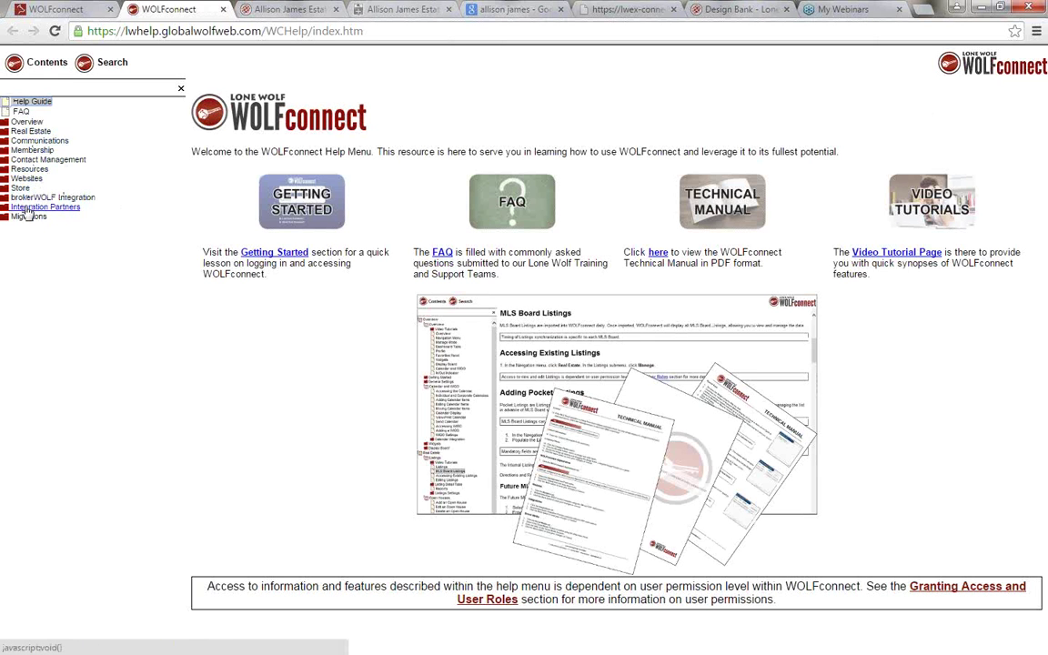
pyautogui.click(31, 133)
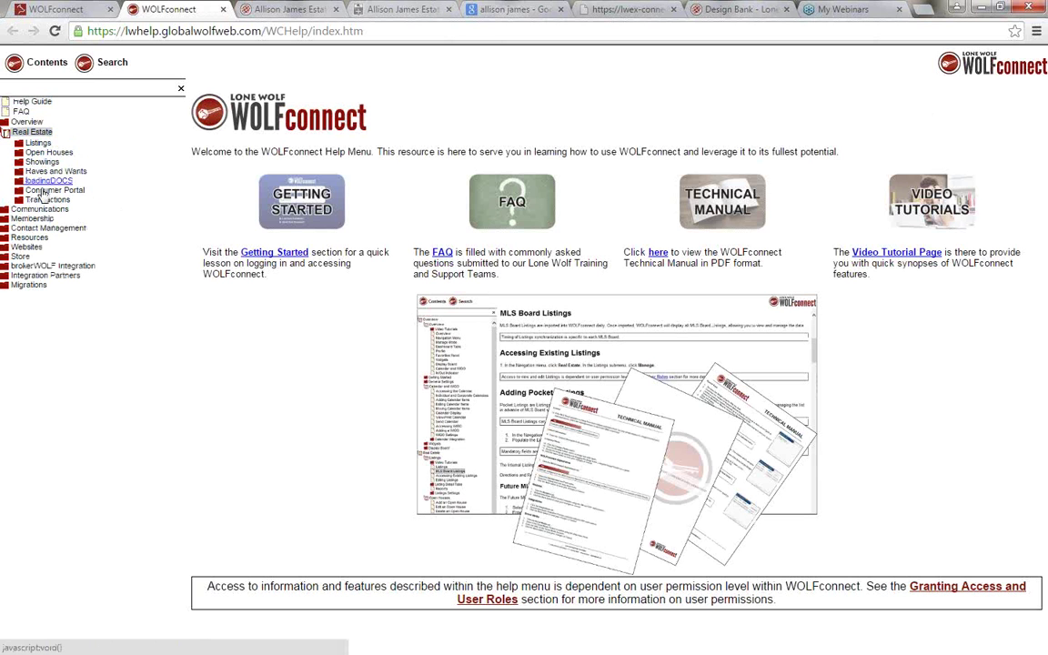
pyautogui.click(31, 132)
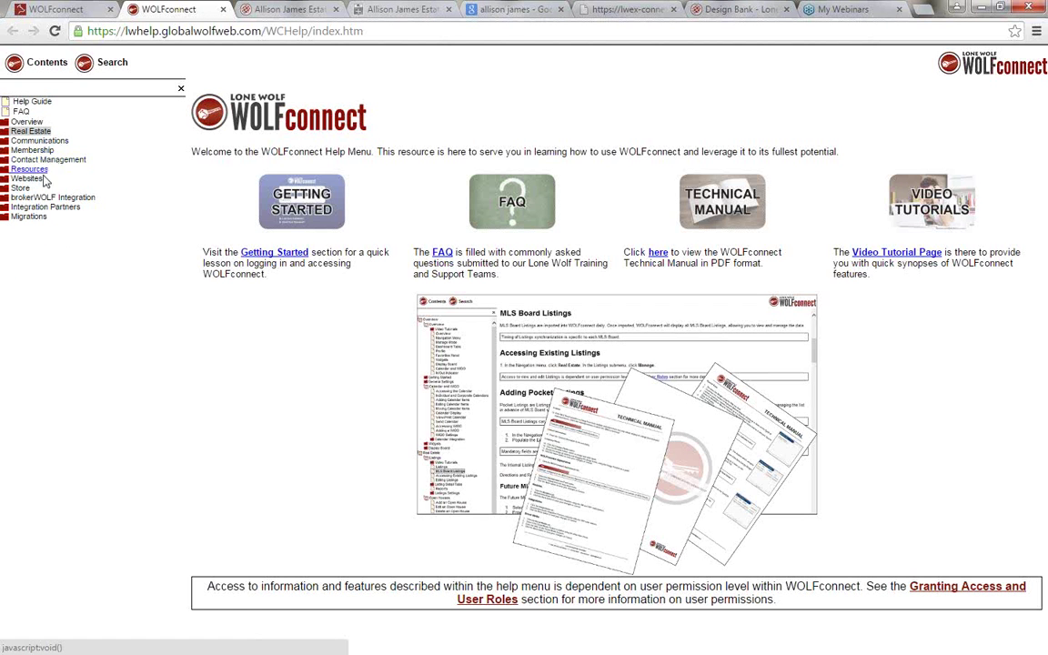
pyautogui.click(31, 132)
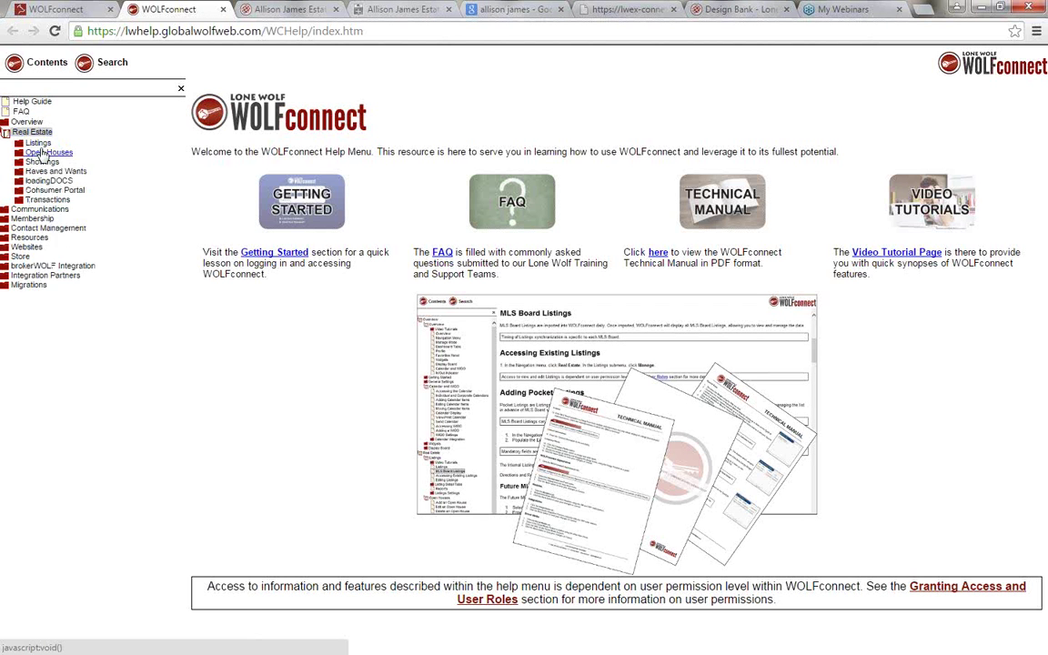
pyautogui.click(39, 144)
pyautogui.click(66, 156)
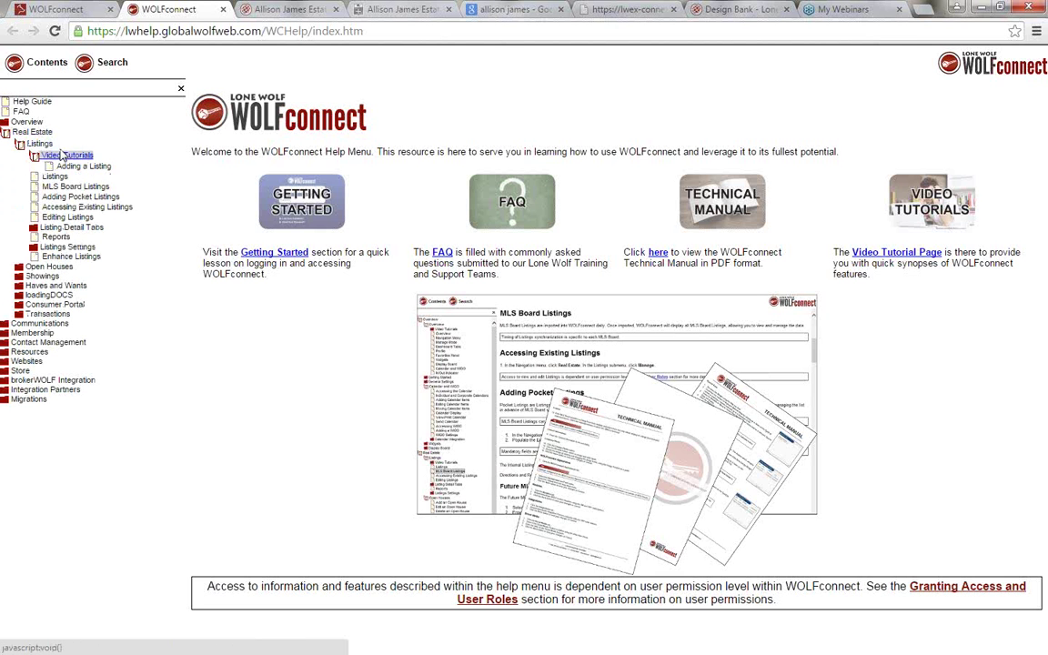